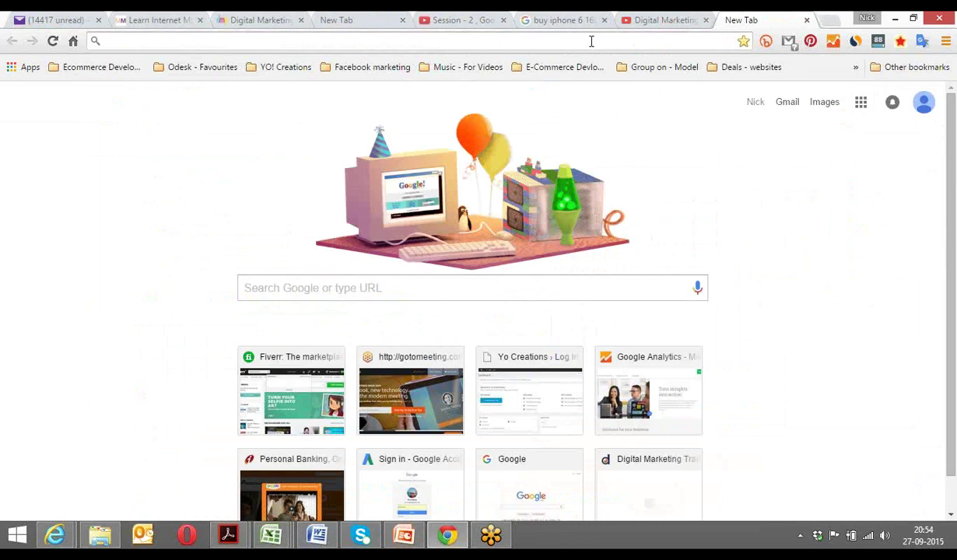
Enter adwords.google.com in the Chrome address bar, using the autocomplete suggestion.
text(goo)
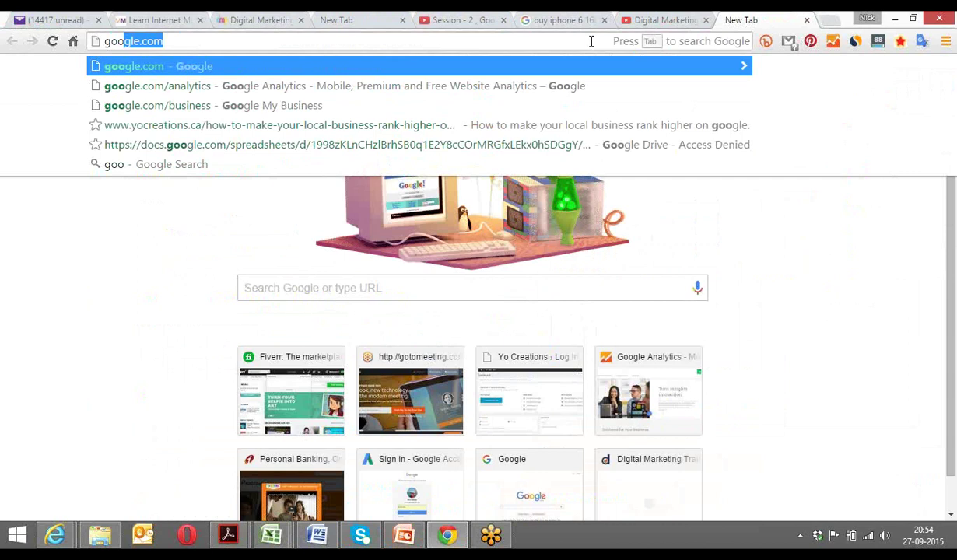
key(BackSpace)
key(BackSpace)
key(BackSpace)
key(BackSpace)
text(ad)
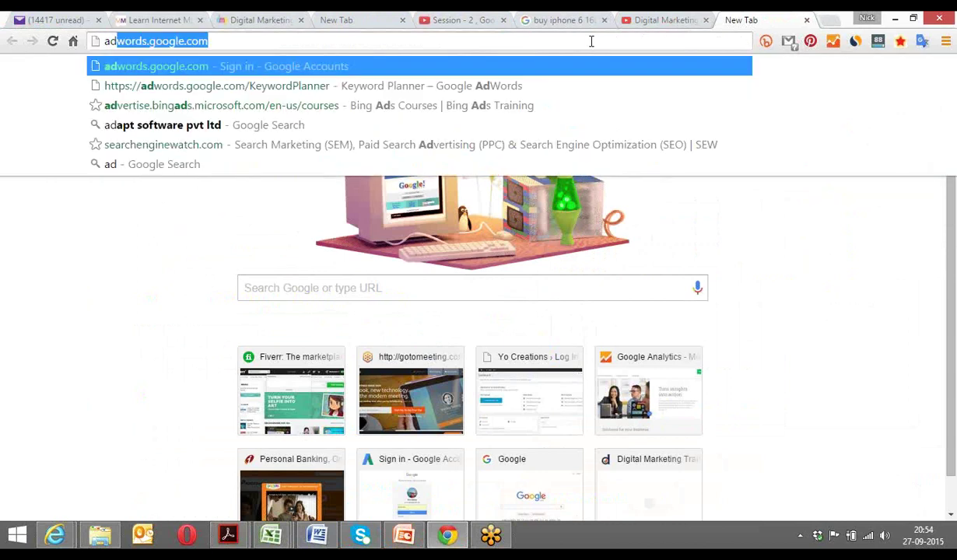
text(words)
key(Right)
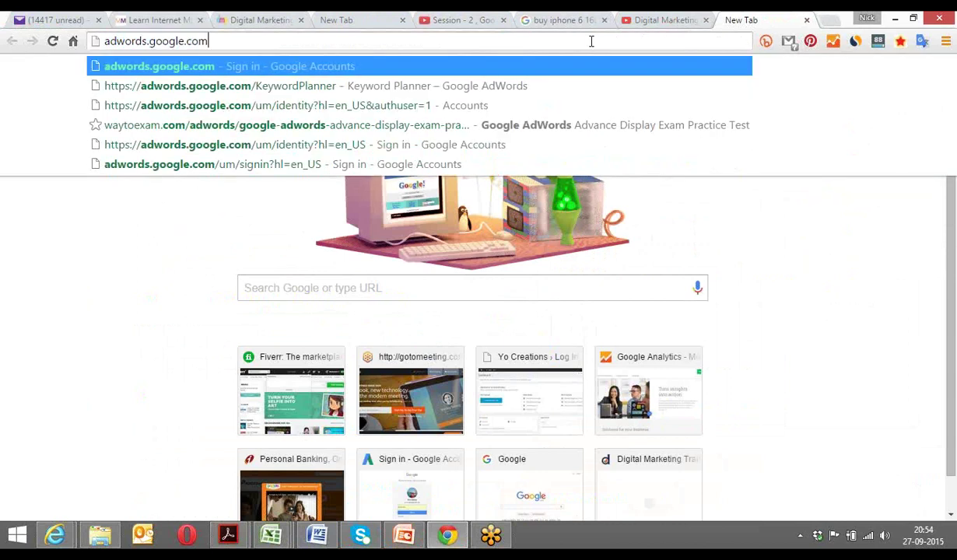
key(Return)
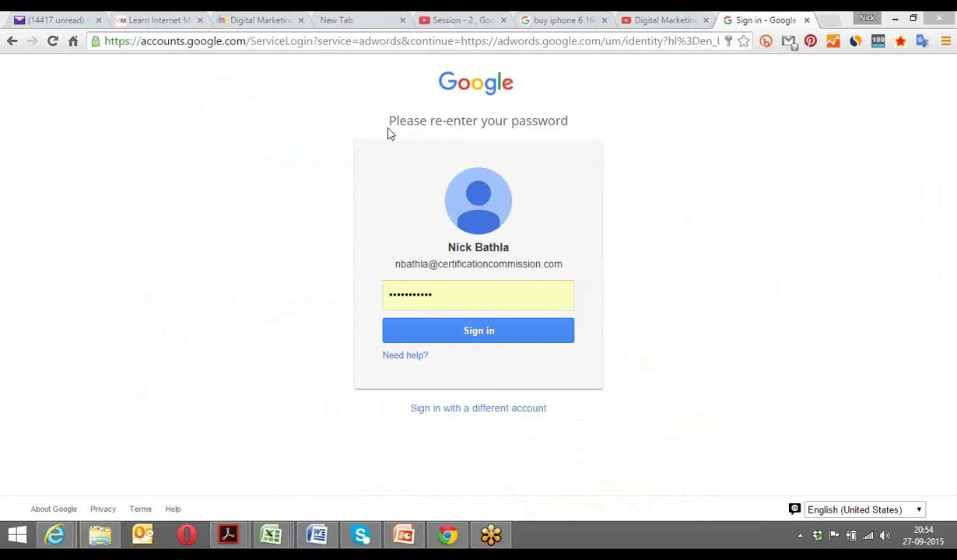
Sign in with a different account, choosing the Yo Creations account.
click(469, 411)
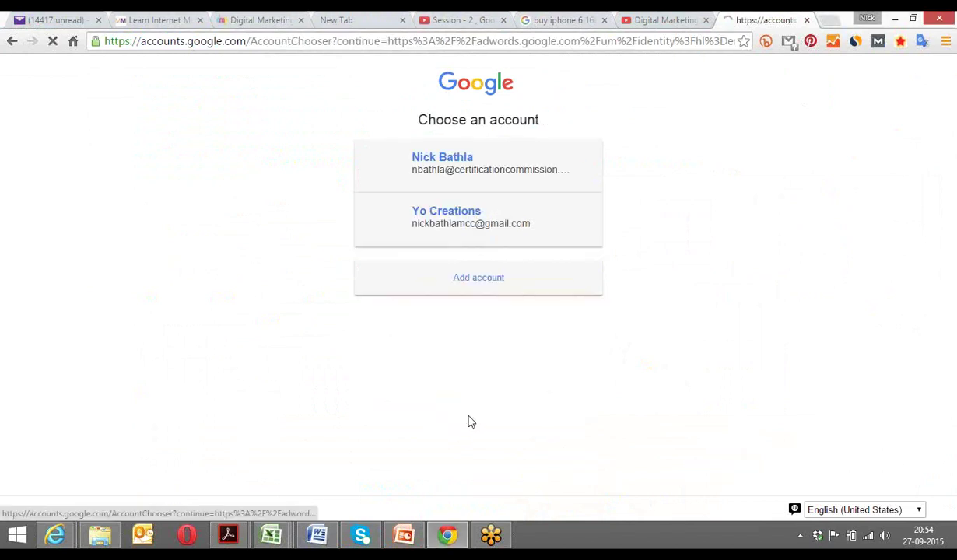
click(452, 226)
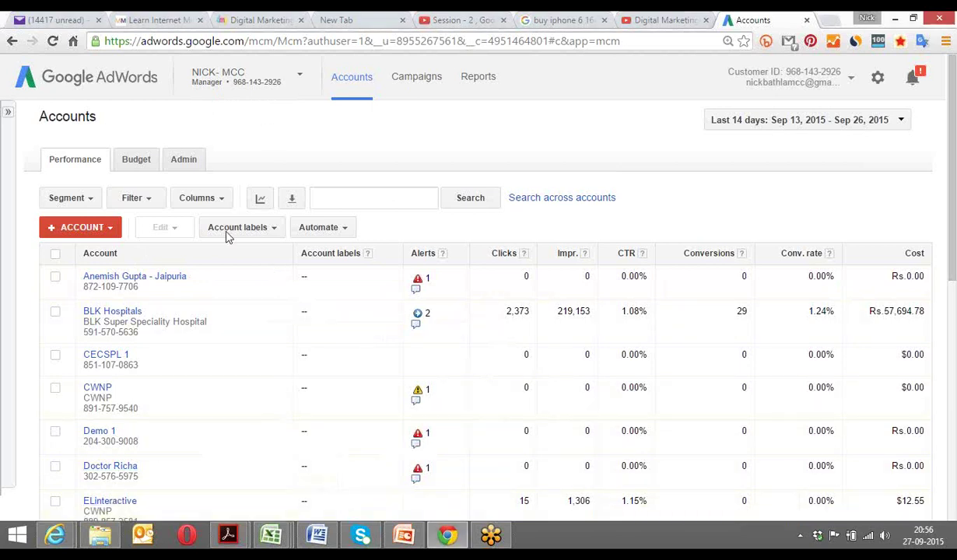
Start a new AdWords account named 'Yo Creations'.
scroll(218, 291, down, 1)
scroll(216, 290, down, 1)
scroll(203, 280, up, 2)
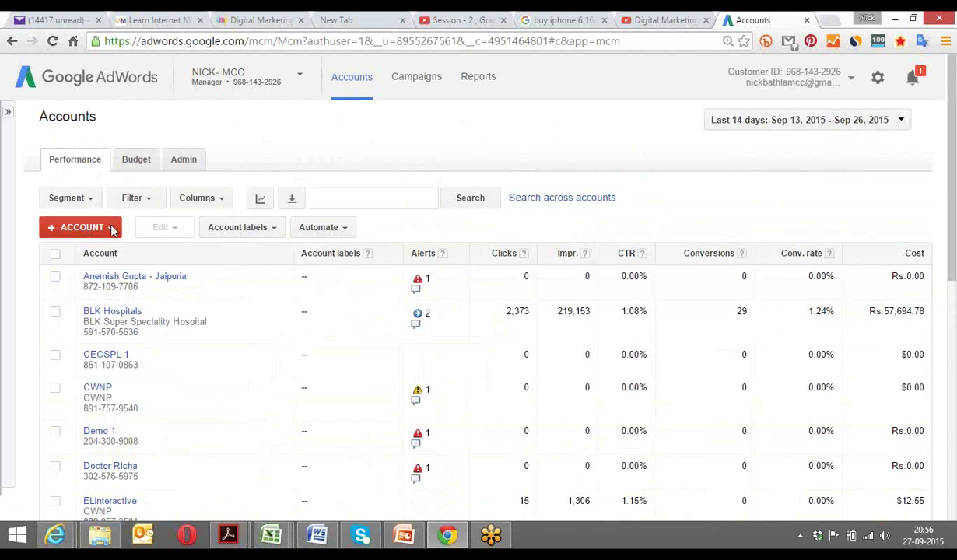
click(112, 228)
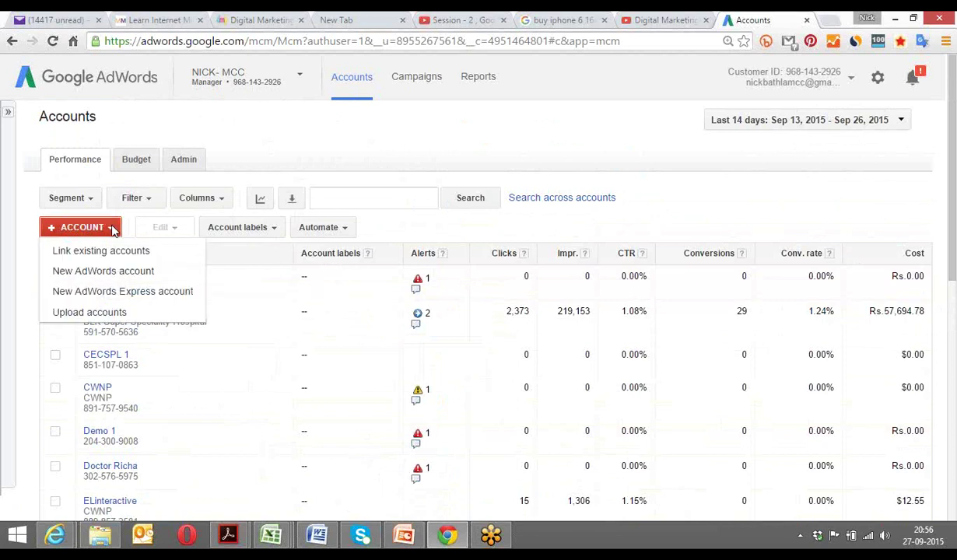
click(115, 277)
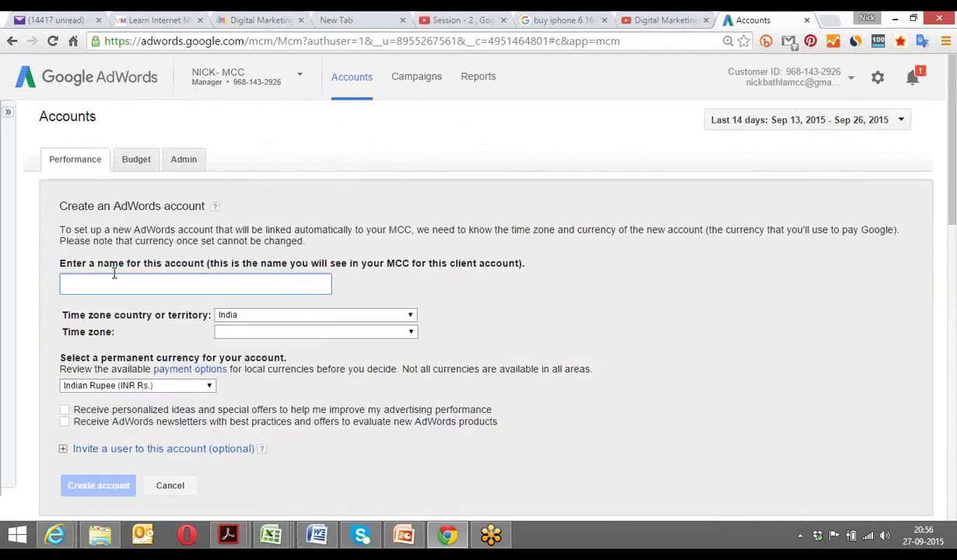
text(Yo Creations)
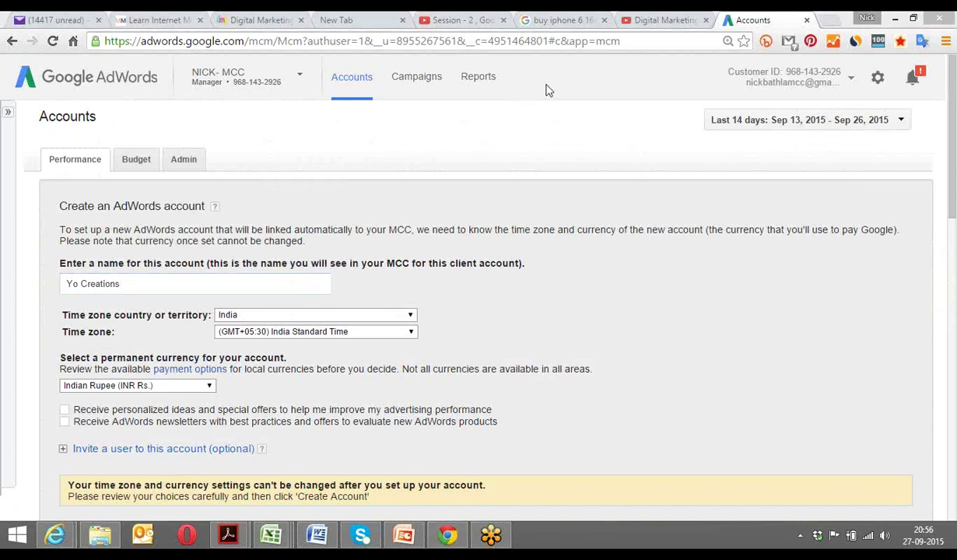
Set the time zone to Canada, Eastern Time - Toronto, with Indian Rupee currency.
click(257, 315)
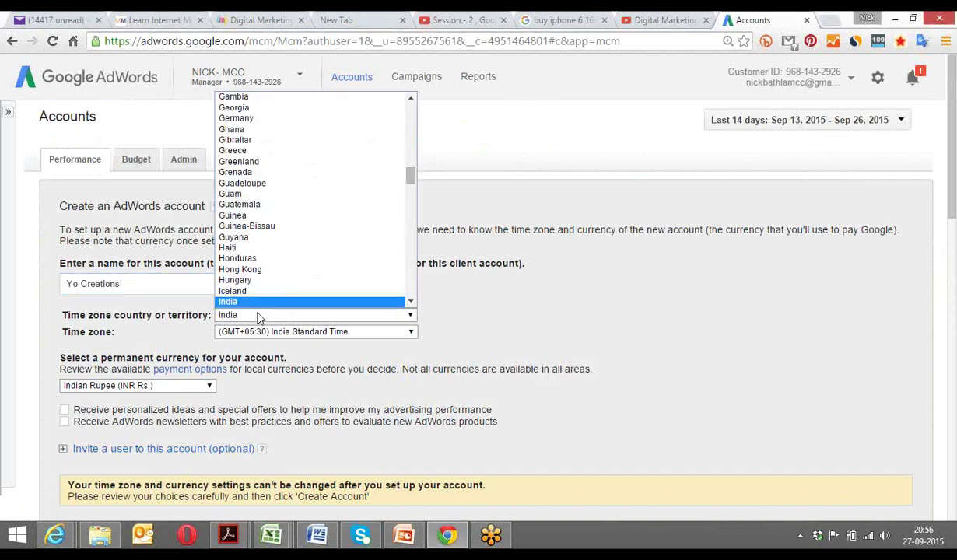
drag(410, 177, 414, 141)
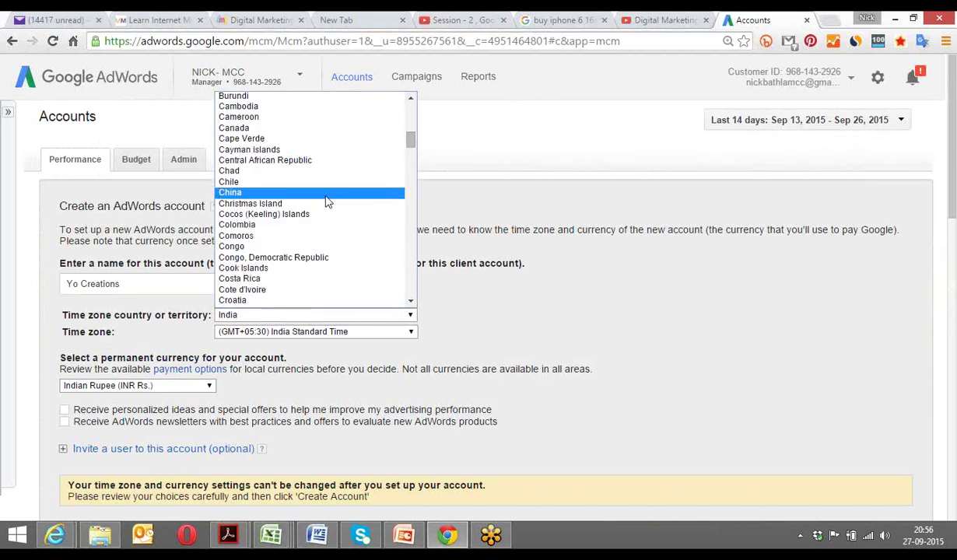
click(278, 128)
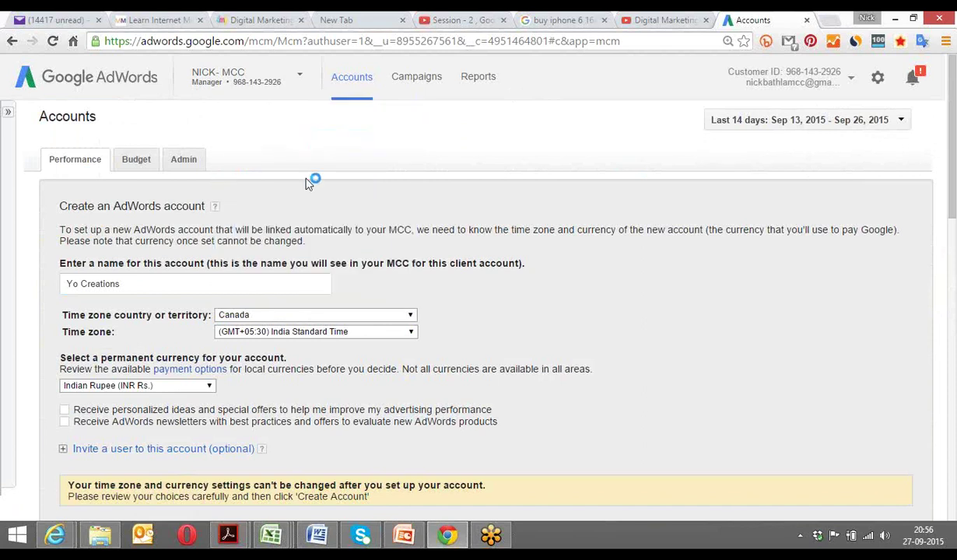
click(253, 334)
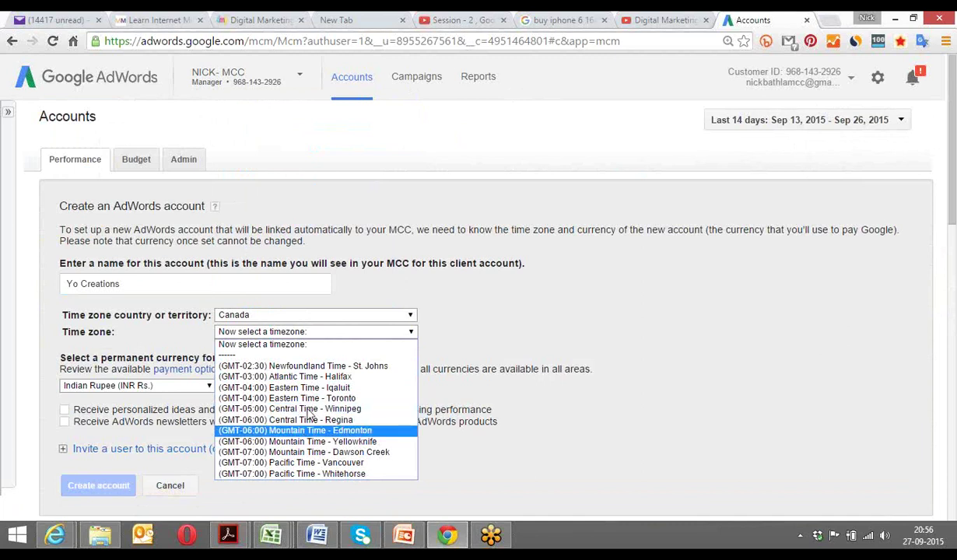
click(305, 398)
click(184, 387)
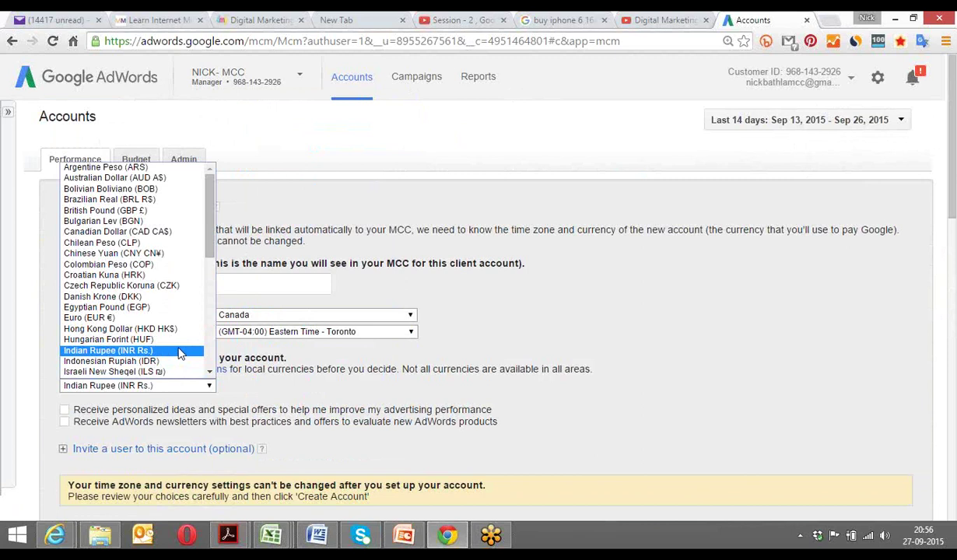
click(178, 354)
Opt in to personalized offers and AdWords newsletters, then create the account.
click(65, 410)
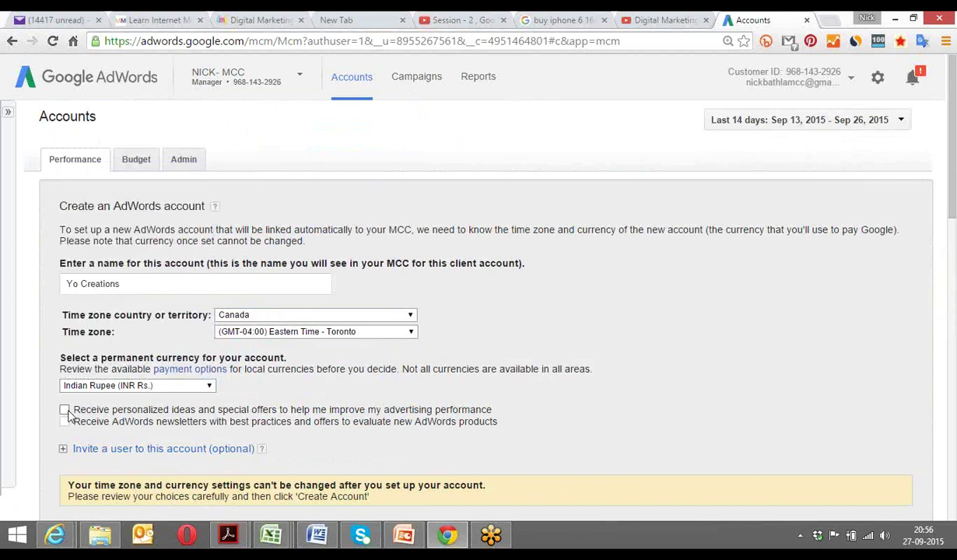
click(64, 421)
scroll(319, 385, down, 1)
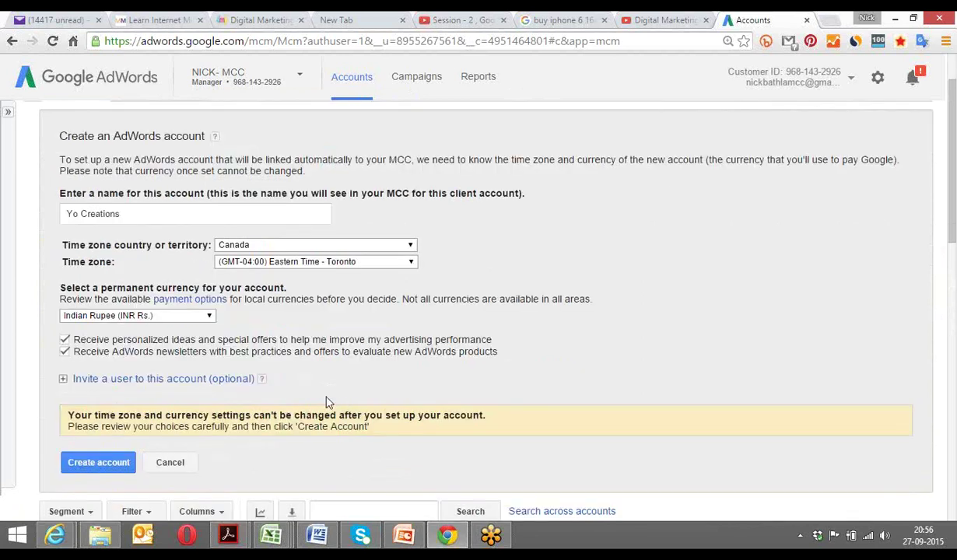
click(98, 463)
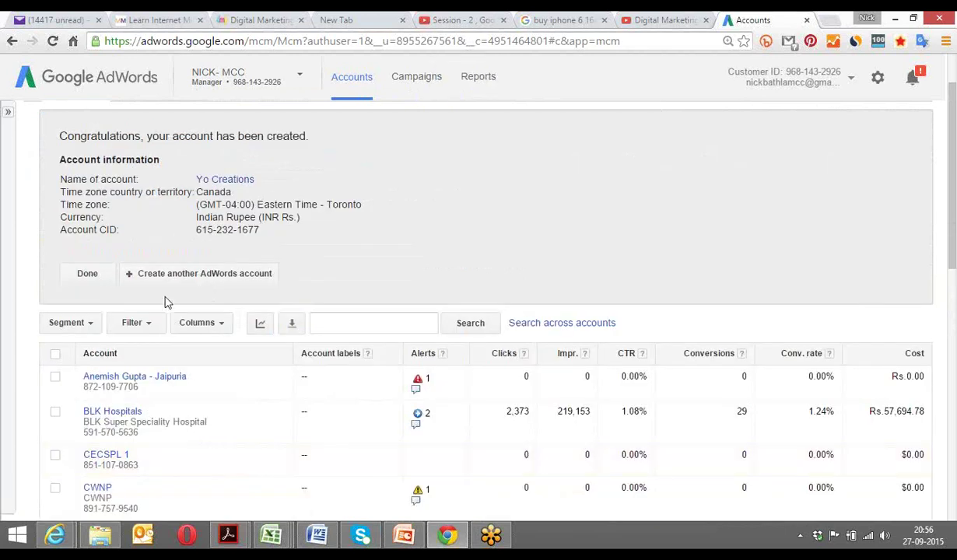
Dismiss the Yo Creations account-created confirmation to see the client accounts list.
click(82, 276)
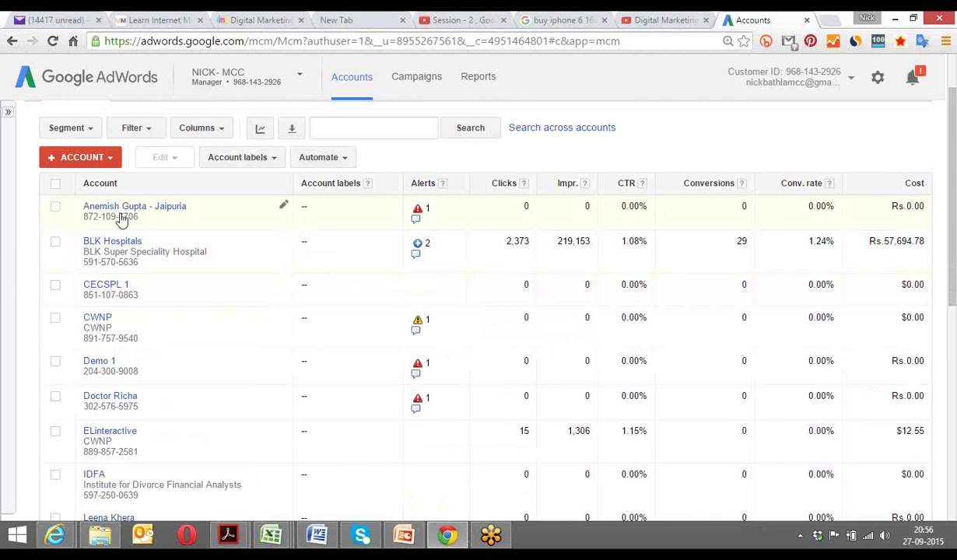
Open the Yo Creations account's campaign management, then open a new blank tab.
scroll(134, 444, down, 6)
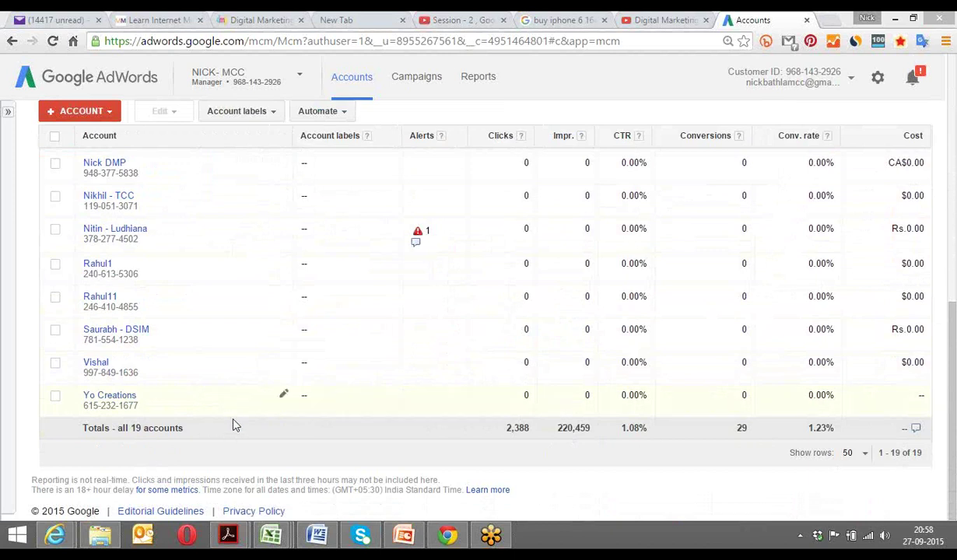
click(116, 397)
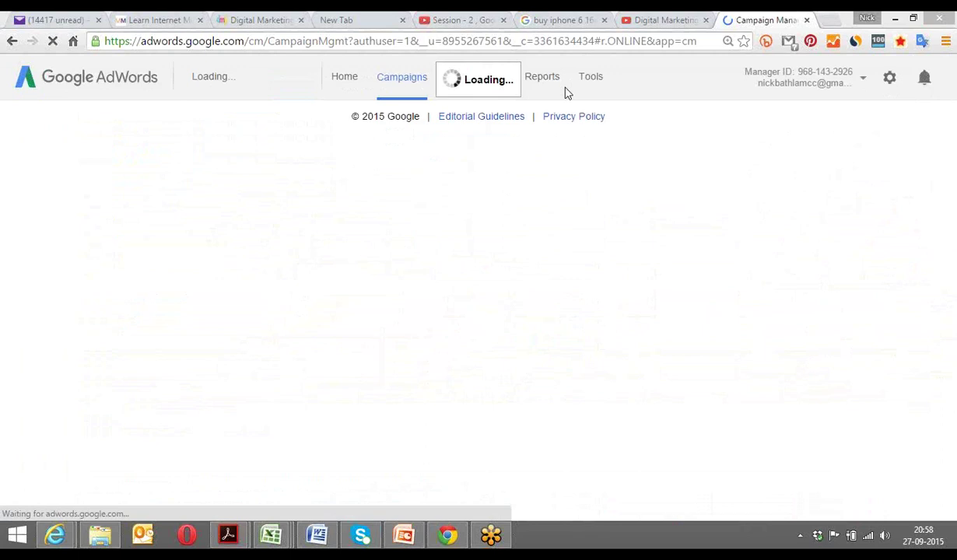
click(829, 20)
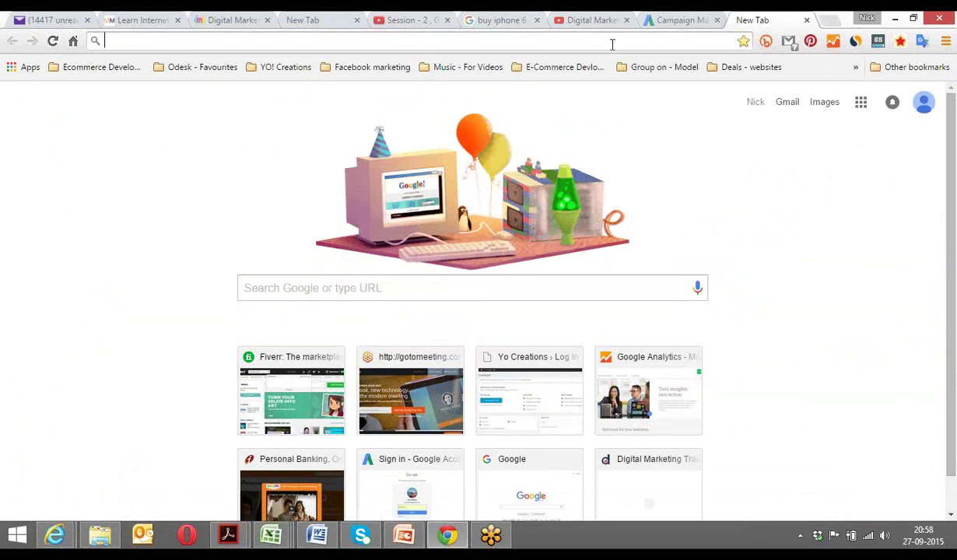
Load the yocreations.ca home page in the new tab.
text(Yo Creation)
key(BackSpace)
key(BackSpace)
key(BackSpace)
key(BackSpace)
key(BackSpace)
key(BackSpace)
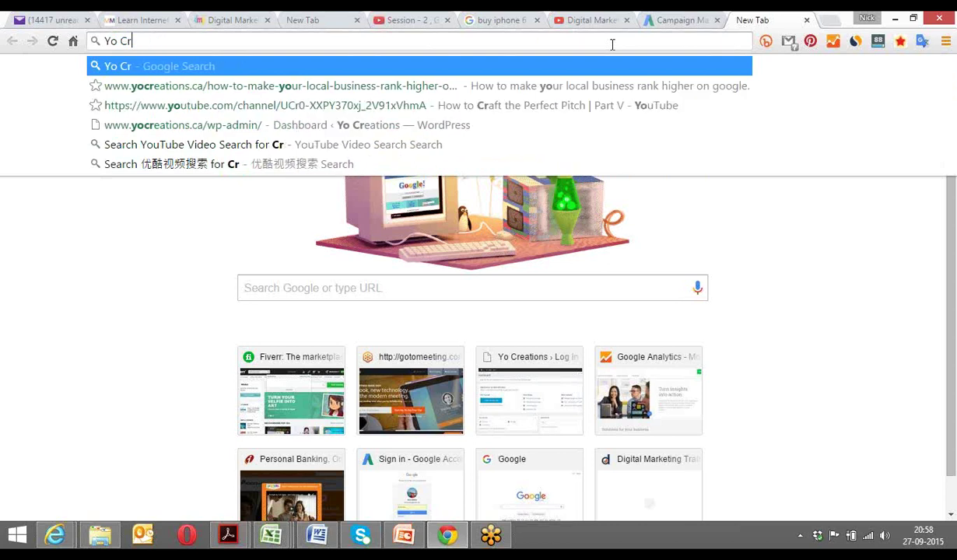
key(BackSpace)
key(BackSpace)
key(BackSpace)
text(creations)
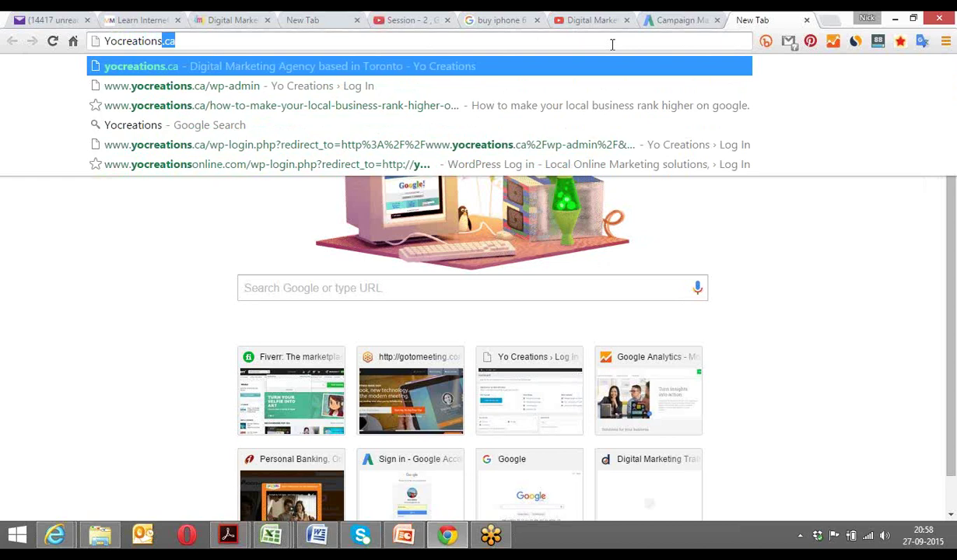
key(Return)
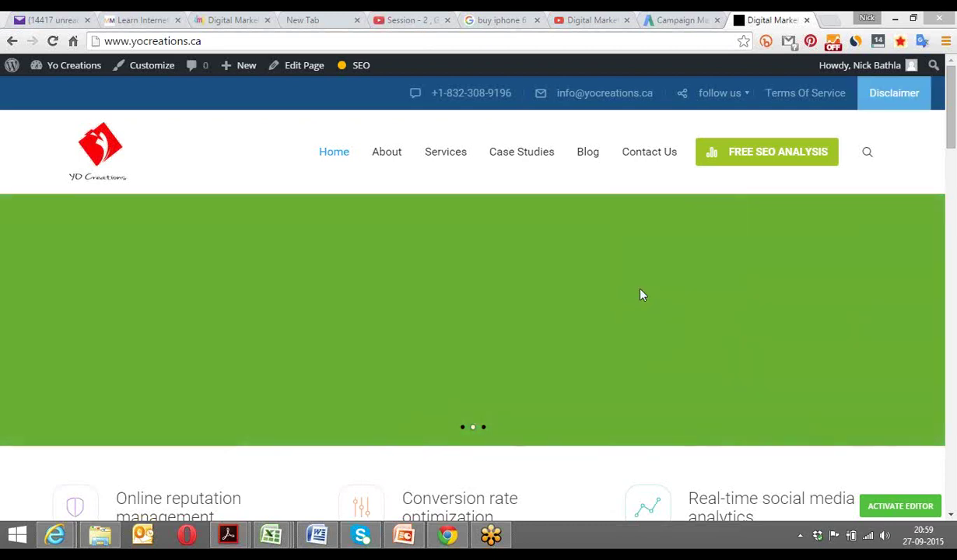
drag(949, 86, 915, 68)
mouse_move(914, 76)
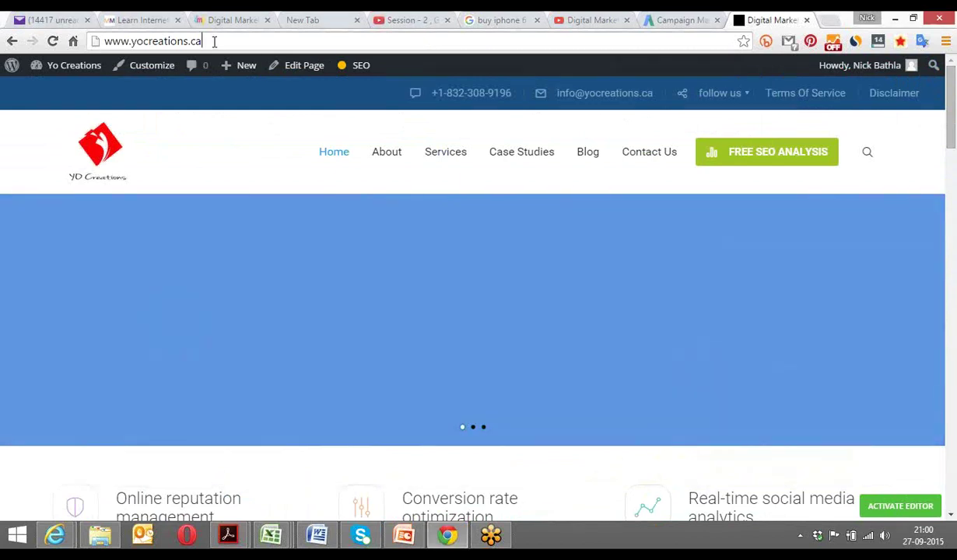
drag(205, 42, 105, 42)
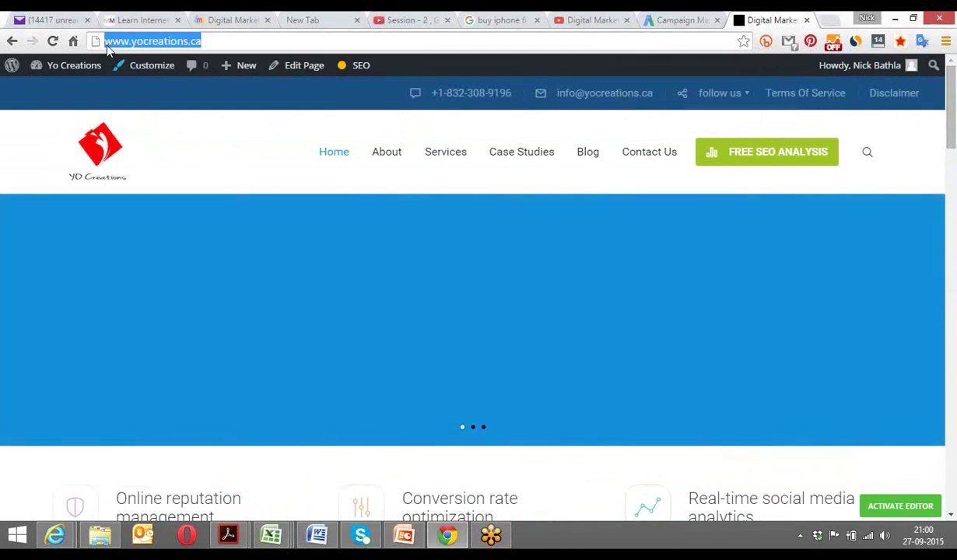
click(207, 126)
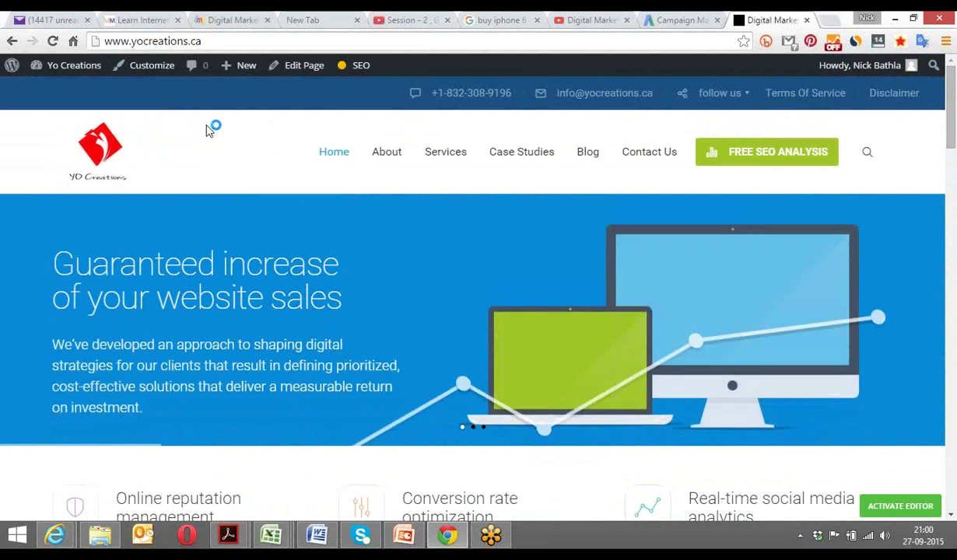
mouse_move(444, 156)
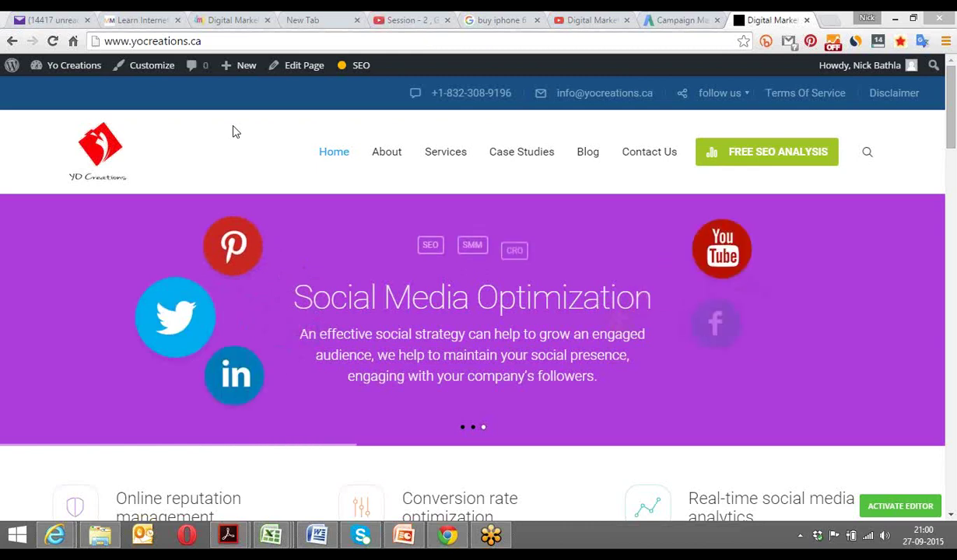
mouse_move(377, 171)
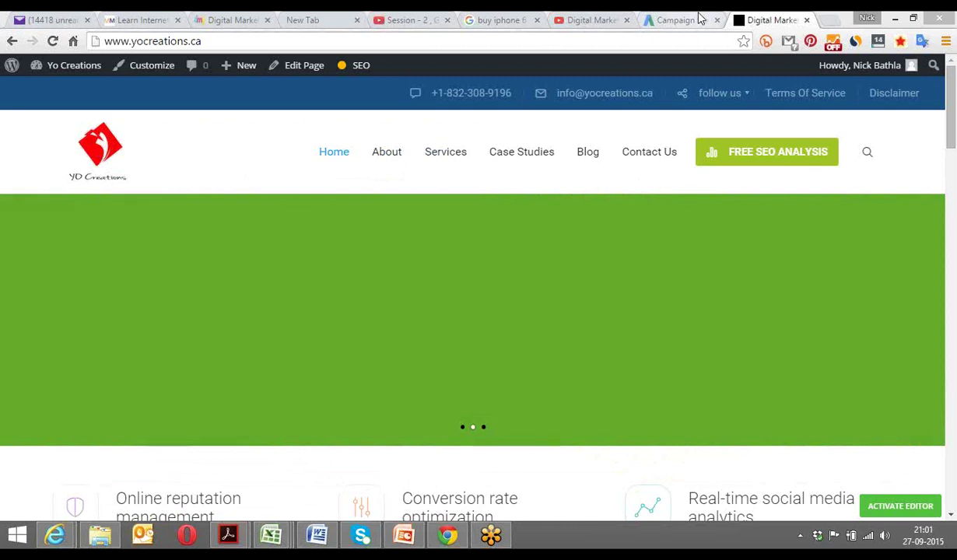
Begin the first AdWords campaign, then switch back to the yocreations.ca tab.
click(689, 22)
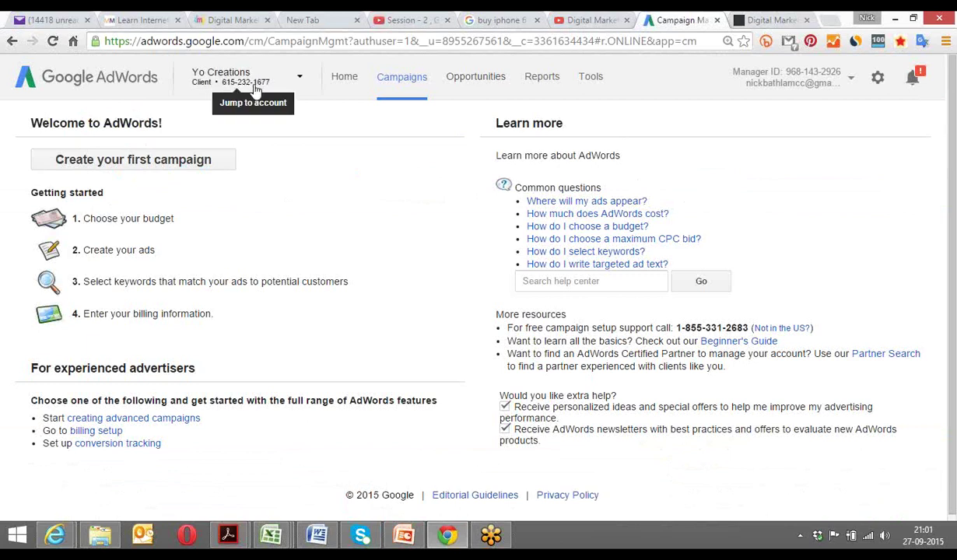
click(127, 161)
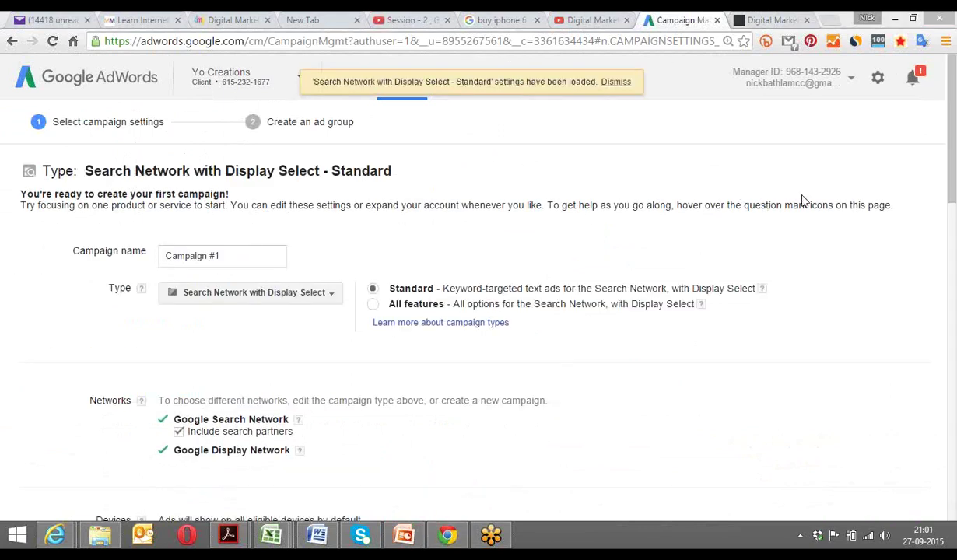
click(758, 18)
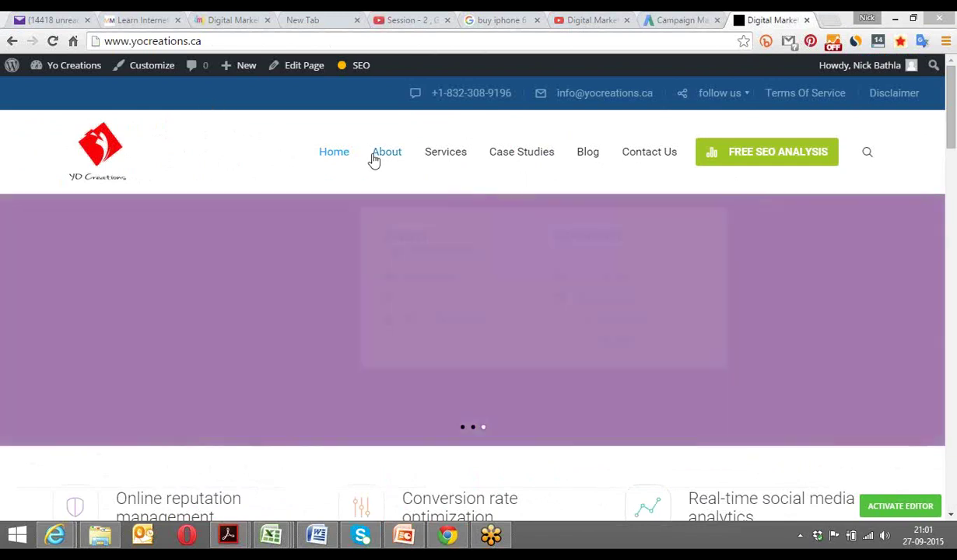
mouse_move(385, 156)
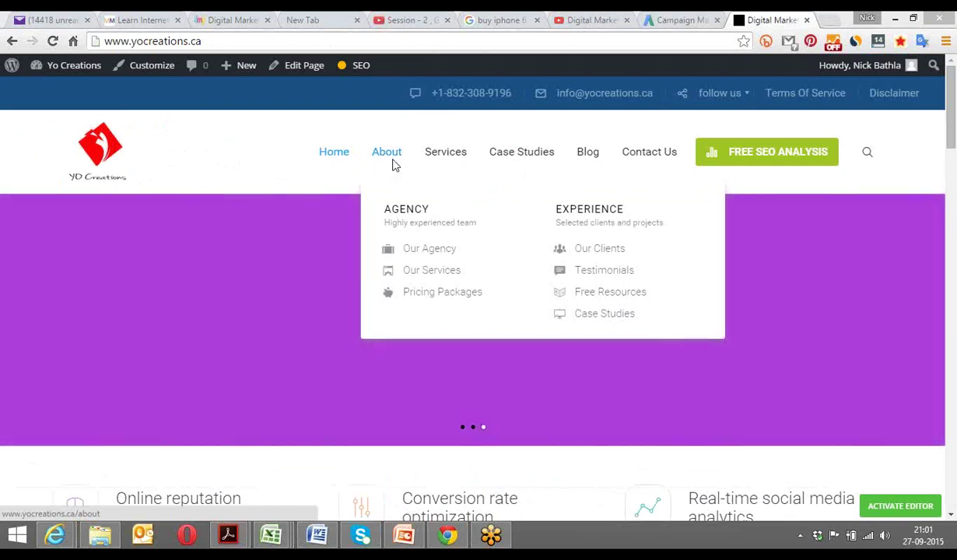
mouse_move(460, 154)
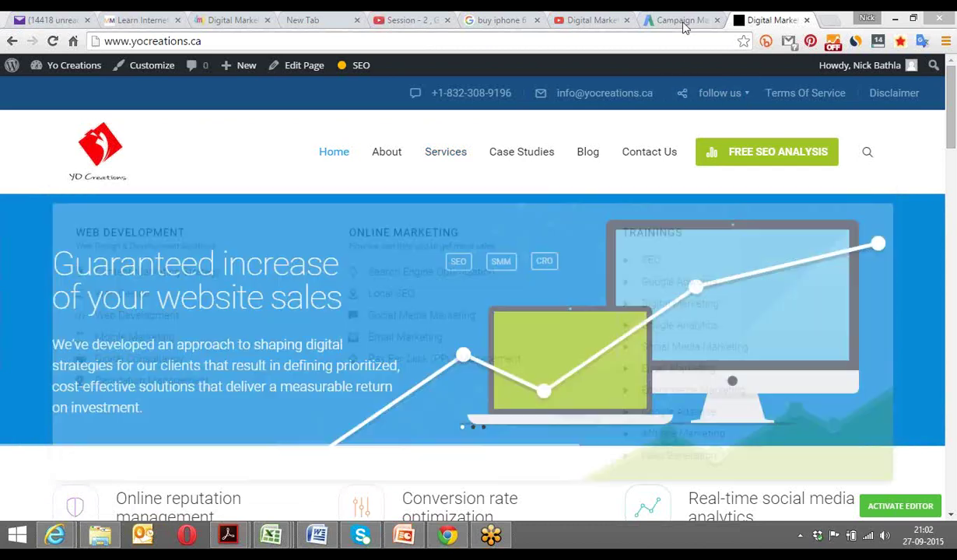
Switch the campaign to All features and bring up the campaign type list.
click(664, 23)
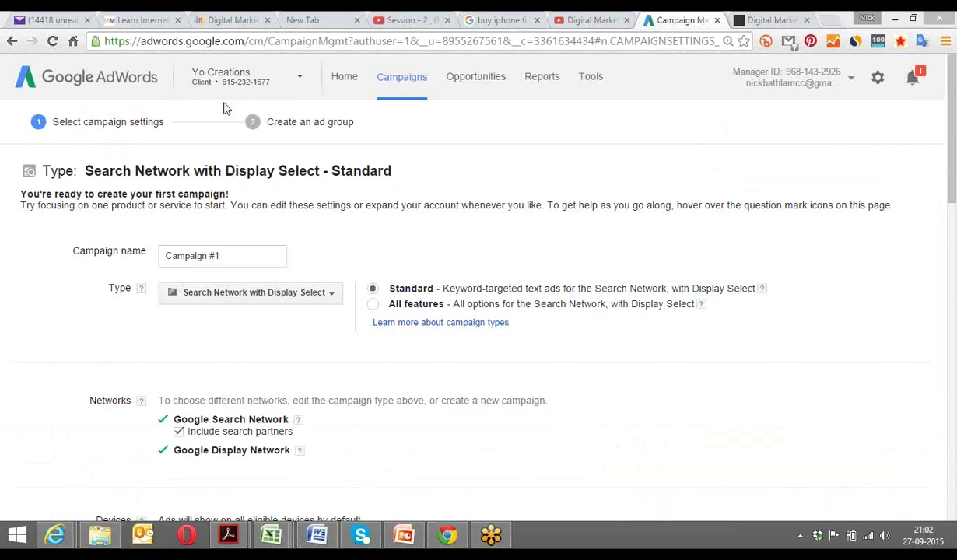
click(374, 305)
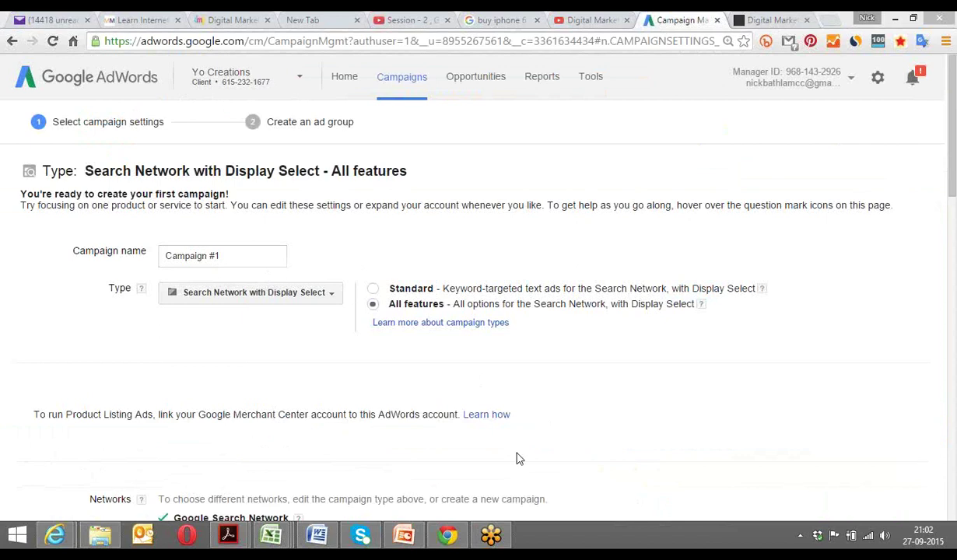
click(785, 17)
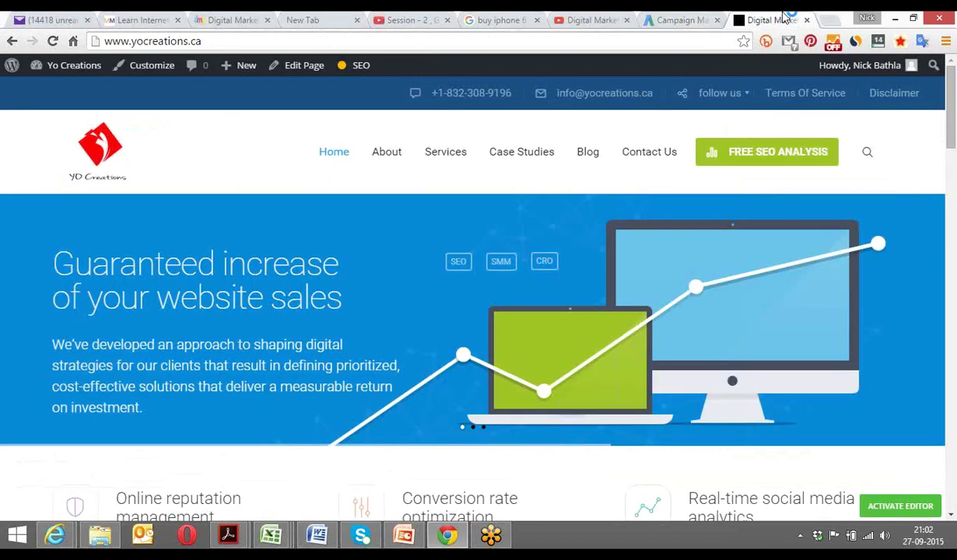
mouse_move(446, 178)
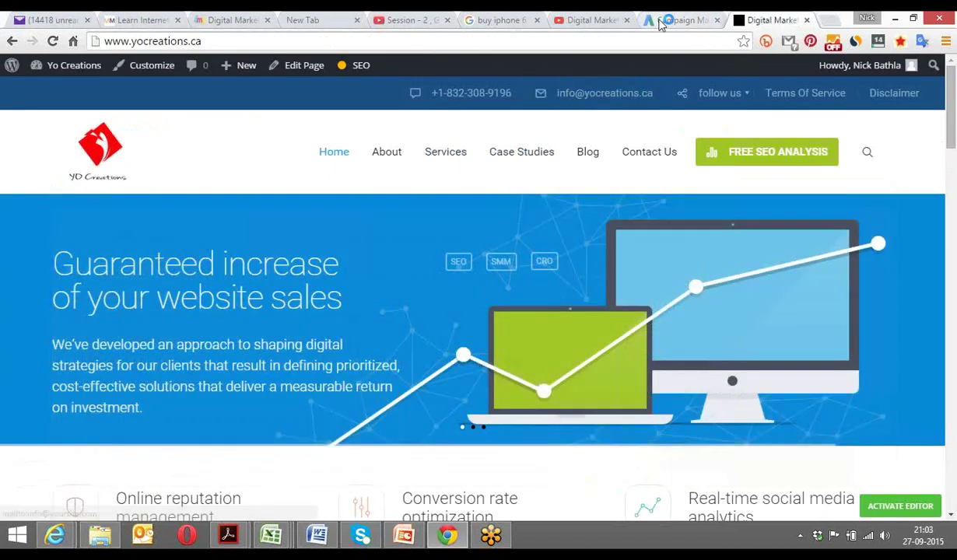
key(ctrl+shift+Tab)
click(234, 294)
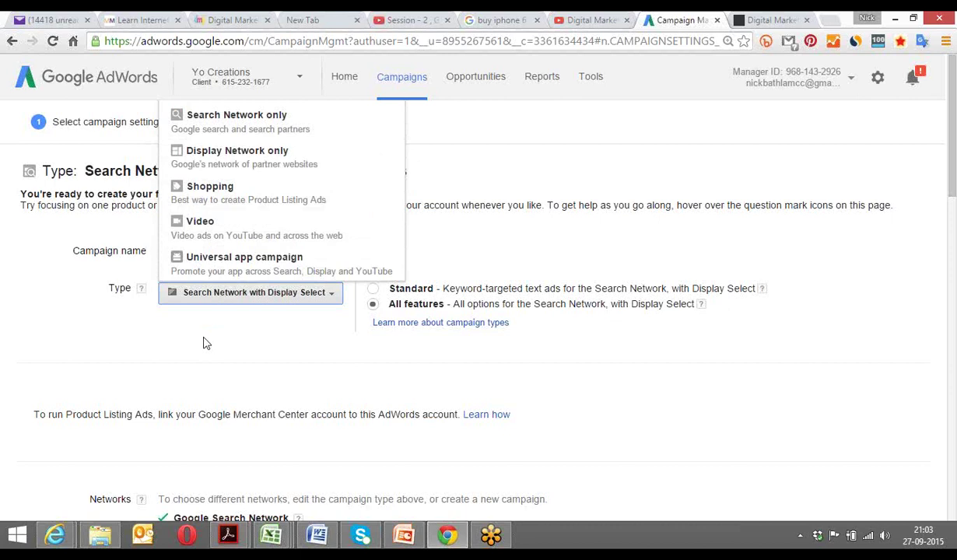
Set the campaign type to Search Network only and select the name 'Campaign #1'.
click(251, 127)
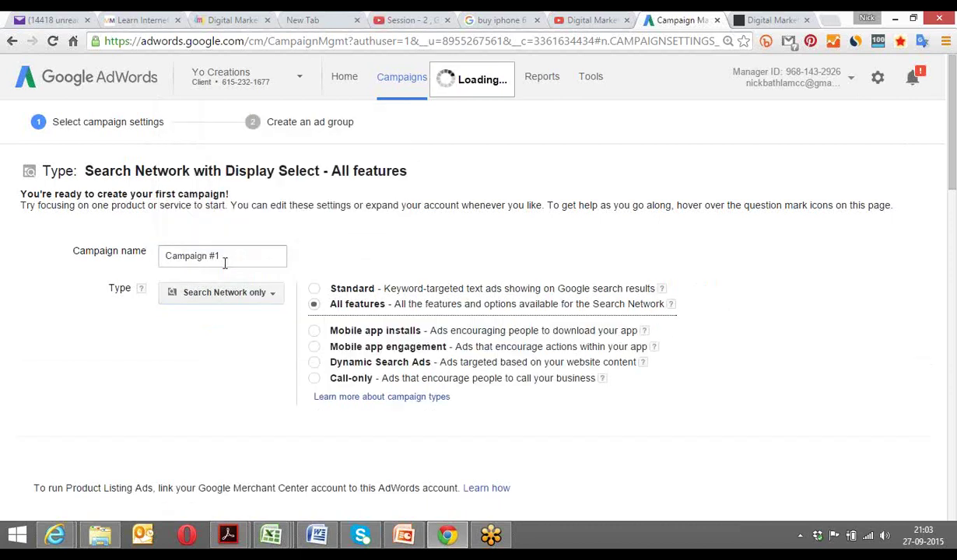
drag(232, 255, 158, 249)
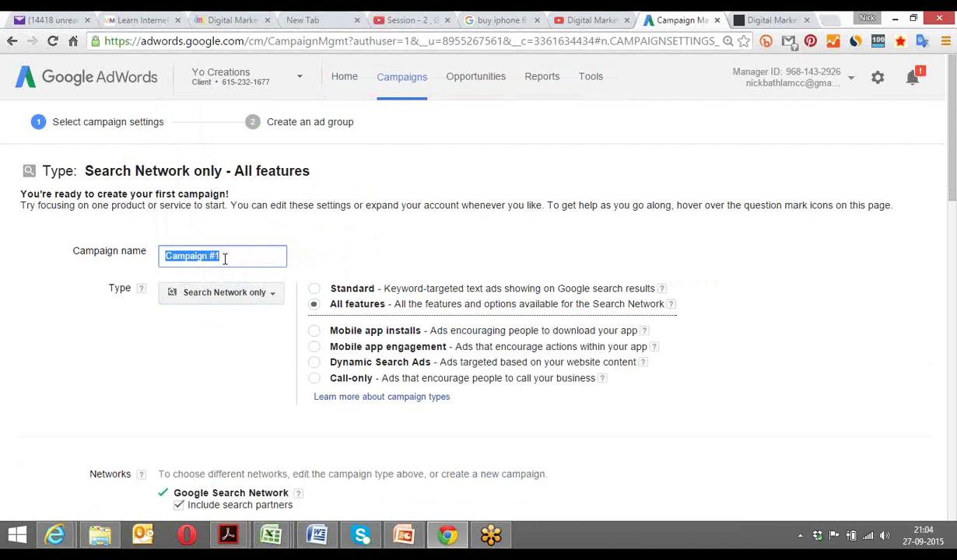
Name the campaign 'Lead Gen - SEO Campaign', then swap 'Lead Gen' for 'Discount Offer'.
text(Lead Gen - SEO Campaign)
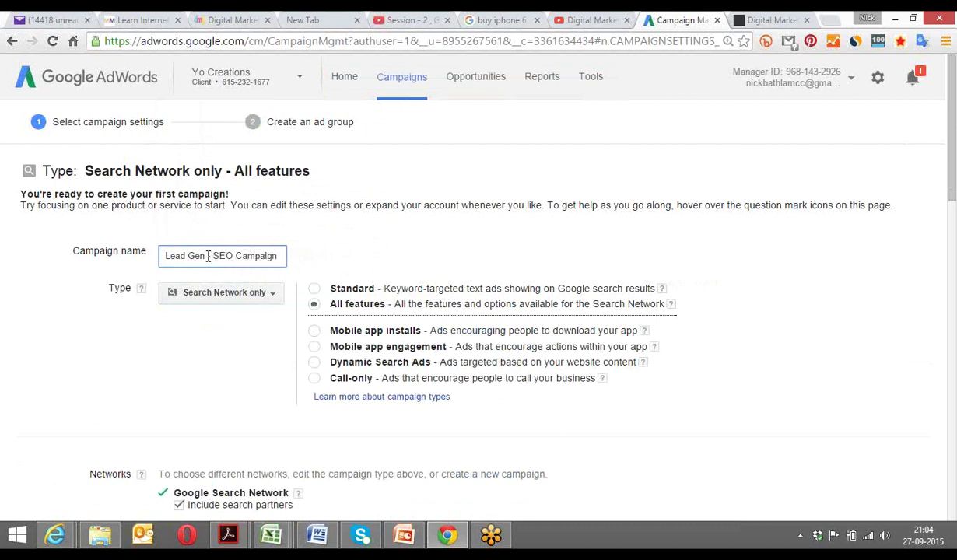
drag(205, 256, 161, 255)
text(Discount Offer)
click(201, 255)
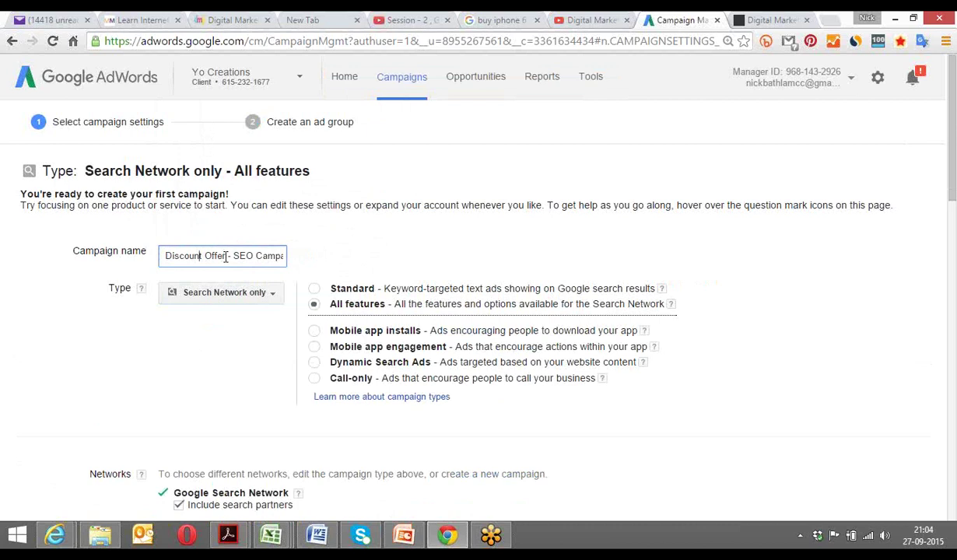
double_click(216, 256)
click(218, 256)
Replace 'Discount Offer' with 'Free SEO Audit' at the start of the campaign name.
drag(185, 256, 168, 257)
click(227, 256)
key(BackSpace)
key(BackSpace)
key(BackSpace)
key(BackSpace)
key(BackSpace)
key(BackSpace)
key(BackSpace)
key(BackSpace)
key(BackSpace)
key(BackSpace)
key(BackSpace)
key(BackSpace)
key(BackSpace)
key(BackSpace)
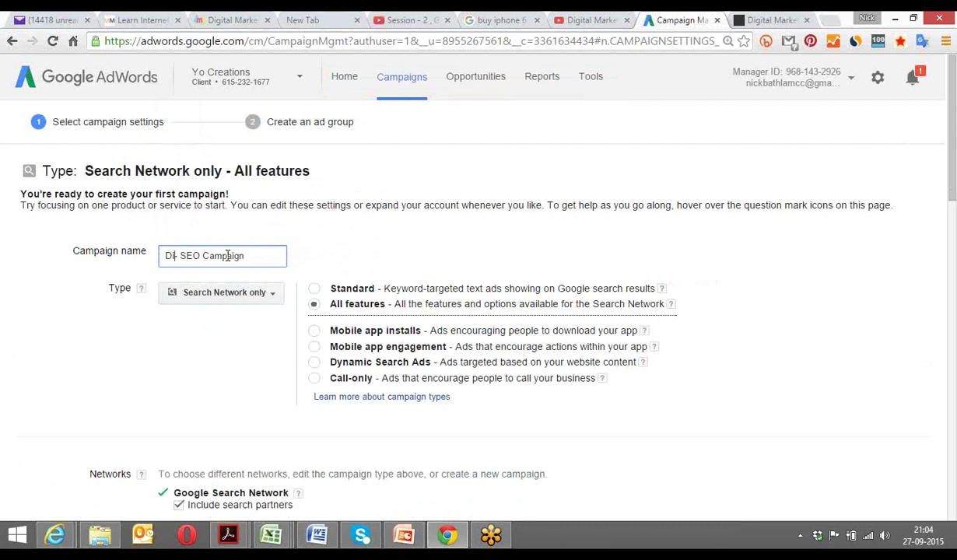
text(Free Tr)
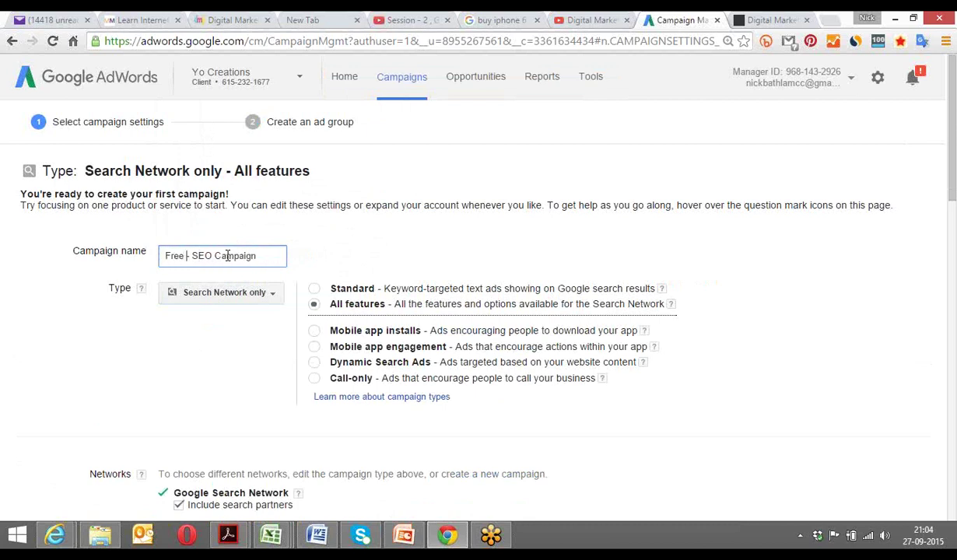
text(ain)
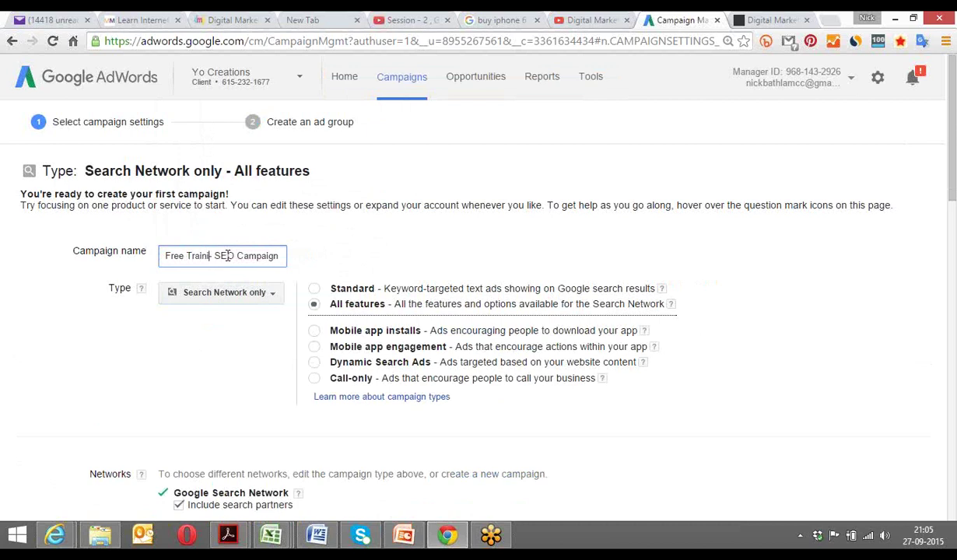
key(BackSpace)
key(BackSpace)
key(BackSpace)
key(BackSpace)
text(SEO Audit-)
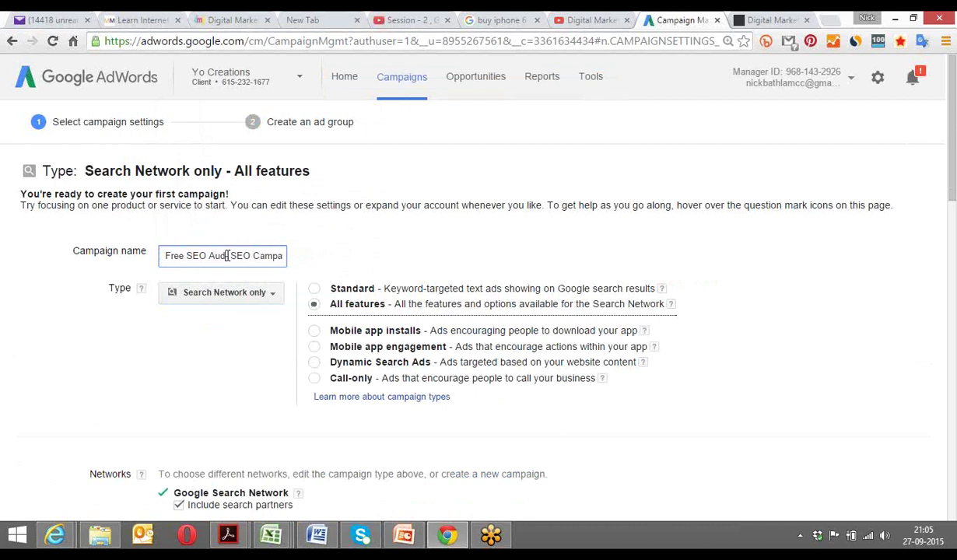
click(186, 256)
text(Website)
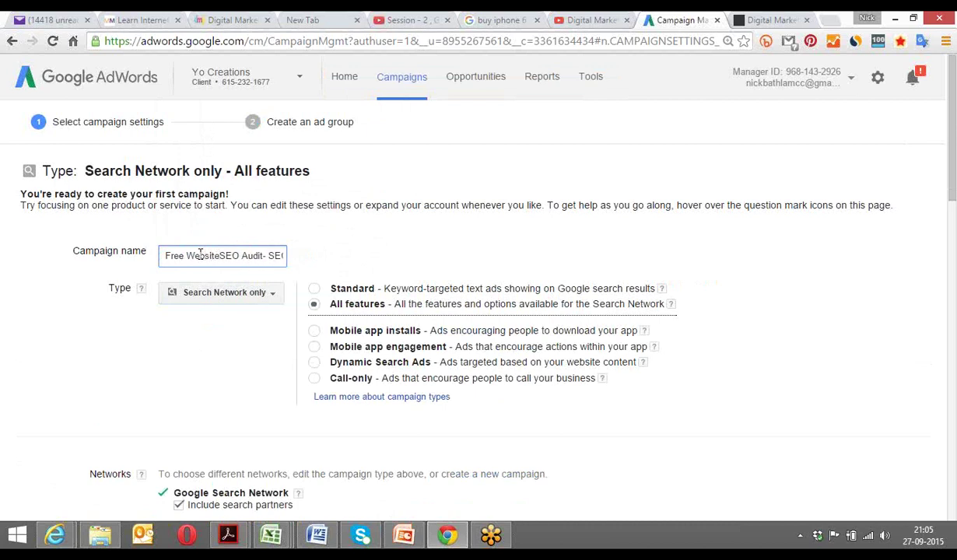
key(Delete)
key(Delete)
key(Delete)
key(Delete)
Remove the leftover 'SEO Campaign' words so the name reads just 'Free SEO Audit'.
key(BackSpace)
key(BackSpace)
key(BackSpace)
key(BackSpace)
key(BackSpace)
key(BackSpace)
key(BackSpace)
text(SEO Camp)
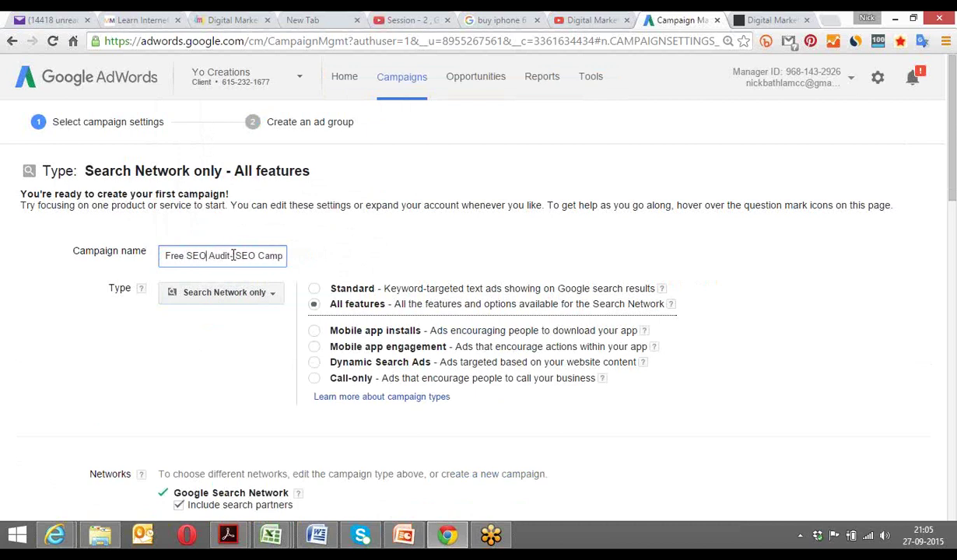
drag(235, 256, 297, 266)
text(S)
key(BackSpace)
key(BackSpace)
key(BackSpace)
click(216, 357)
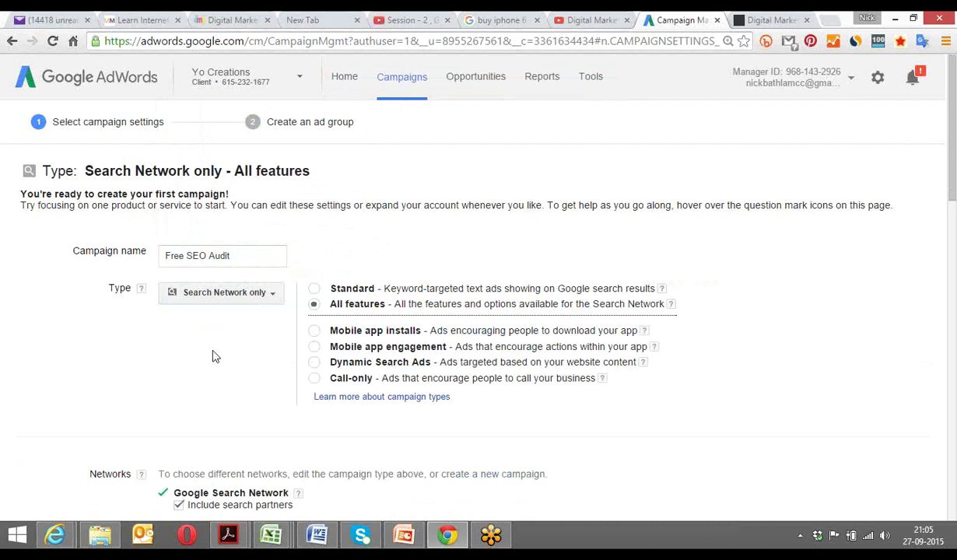
click(260, 257)
click(208, 343)
Leave 'Include search partners' unchecked under Networks and view the Google Search Network help bubble.
scroll(198, 361, down, 3)
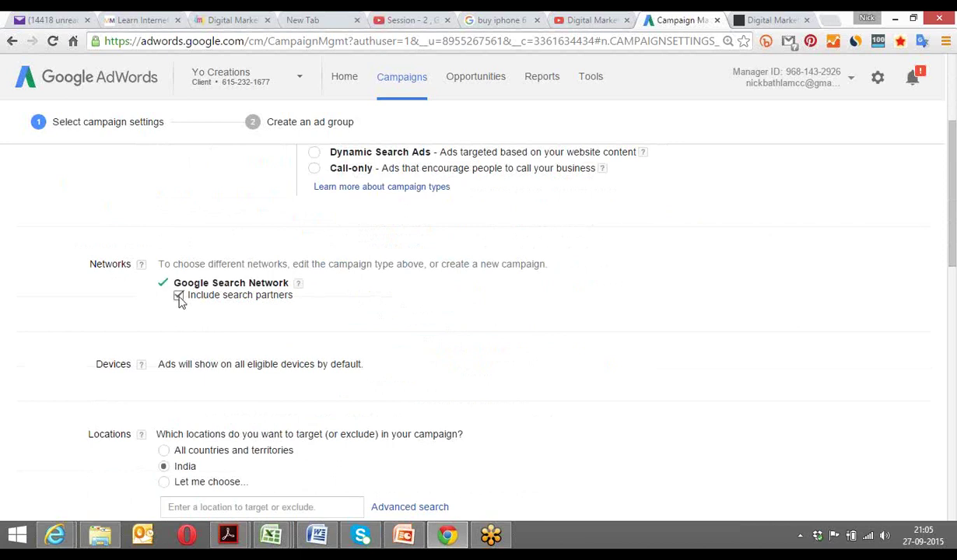
click(179, 299)
click(179, 297)
click(180, 299)
click(298, 283)
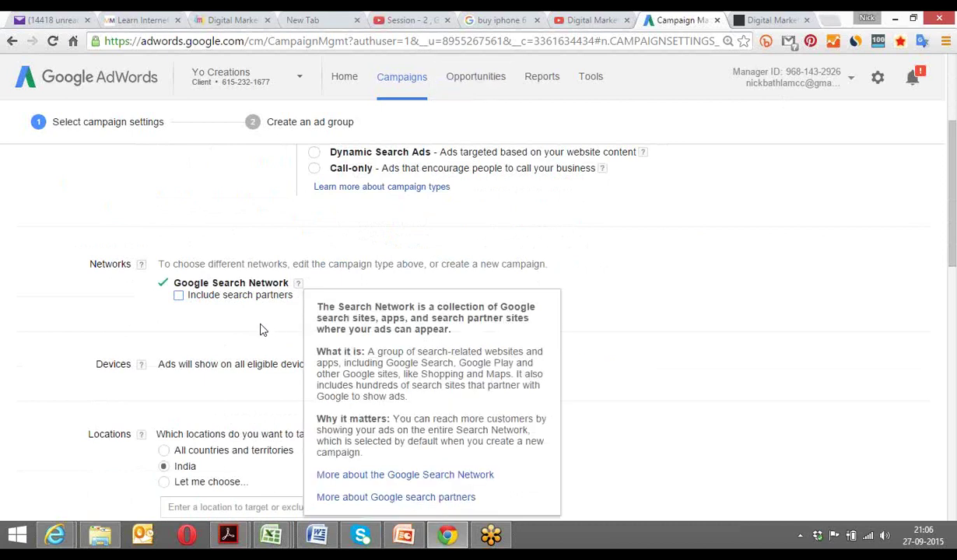
click(238, 318)
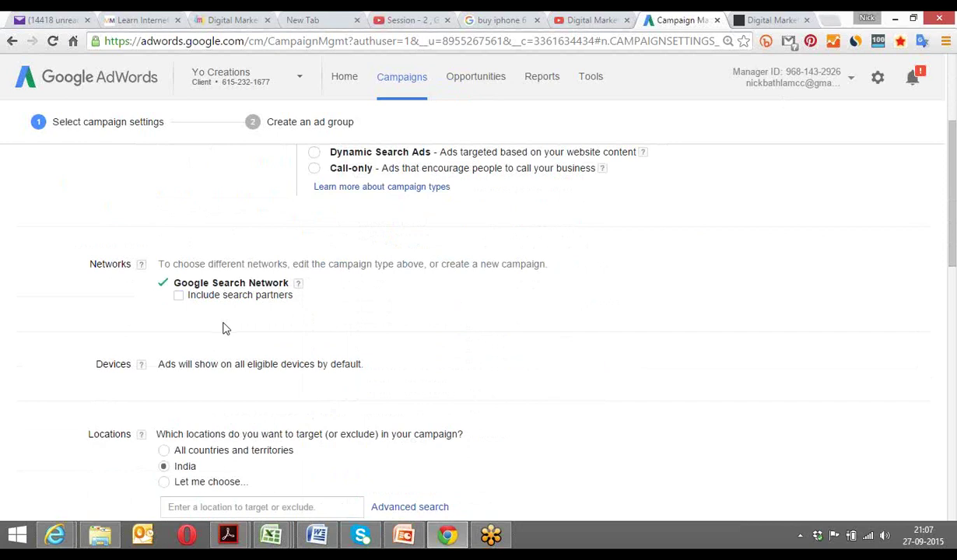
scroll(226, 328, down, 1)
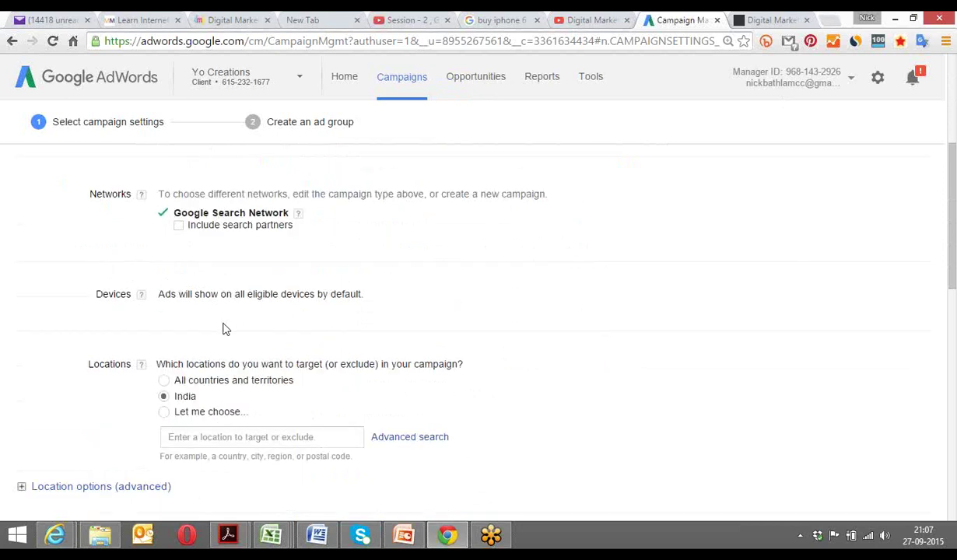
mouse_move(144, 302)
scroll(142, 326, up, 4)
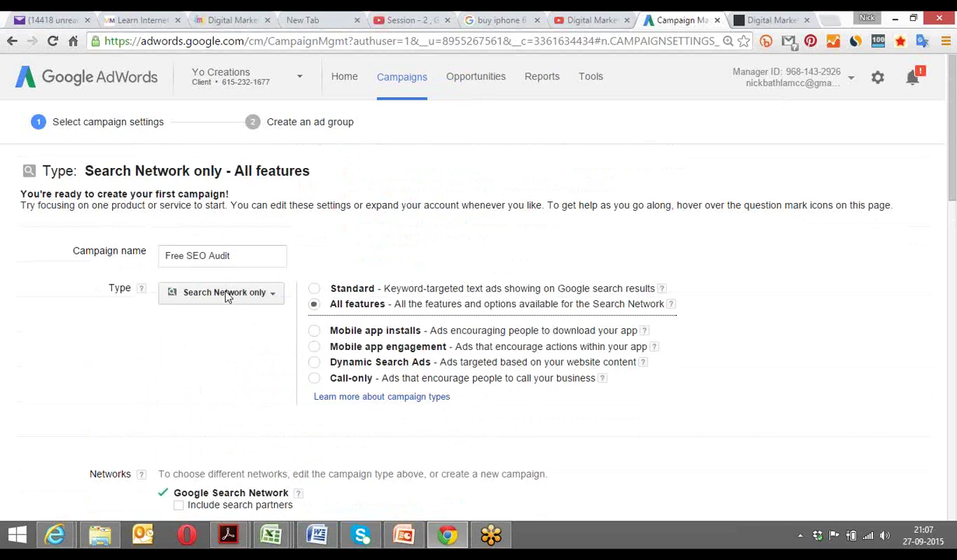
click(222, 296)
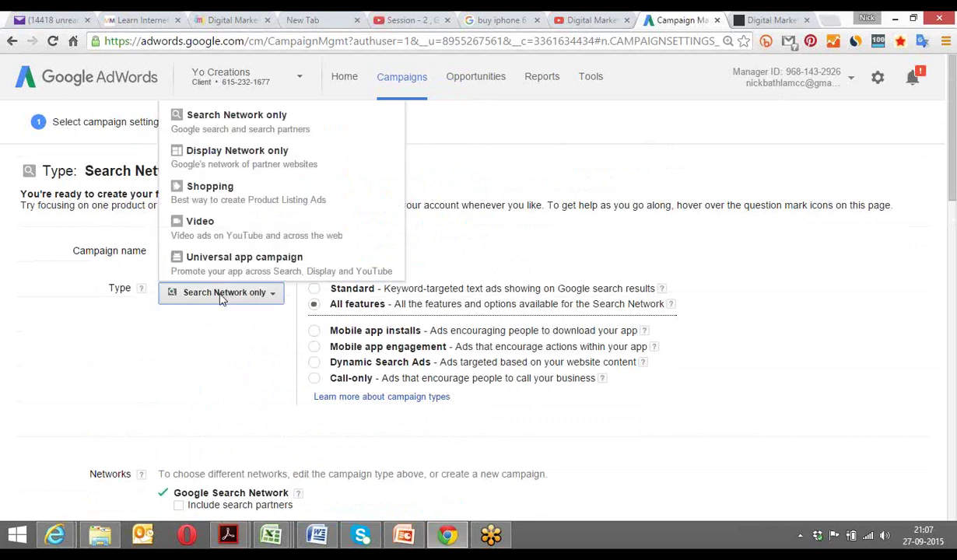
click(187, 356)
scroll(185, 352, down, 4)
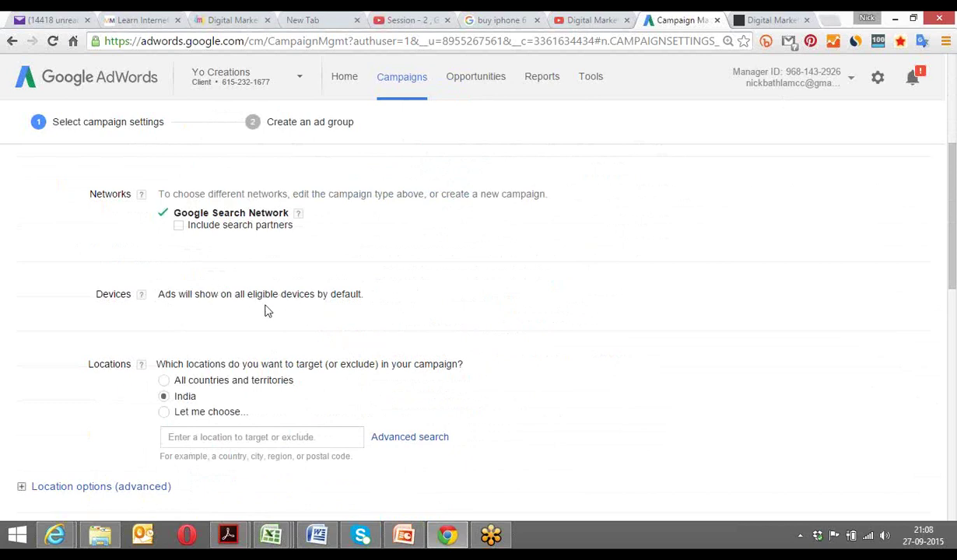
scroll(261, 314, down, 1)
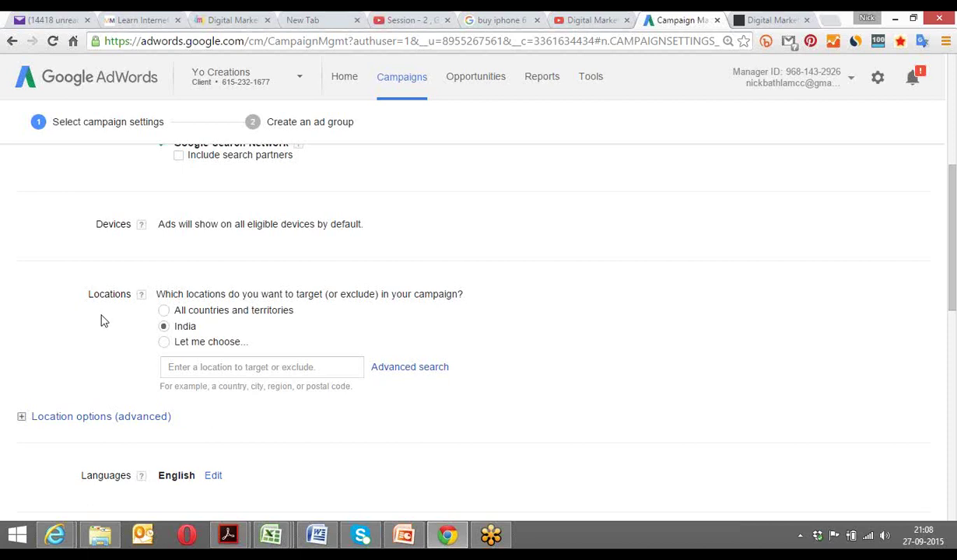
Choose 'Let me choose...' under Locations and add India as a targeted country.
scroll(100, 334, up, 3)
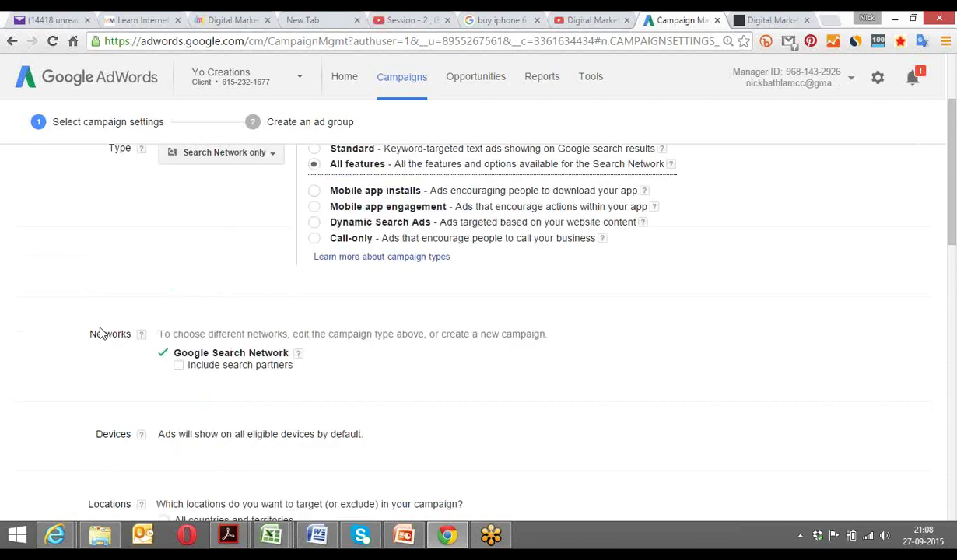
scroll(100, 333, up, 3)
scroll(99, 333, down, 6)
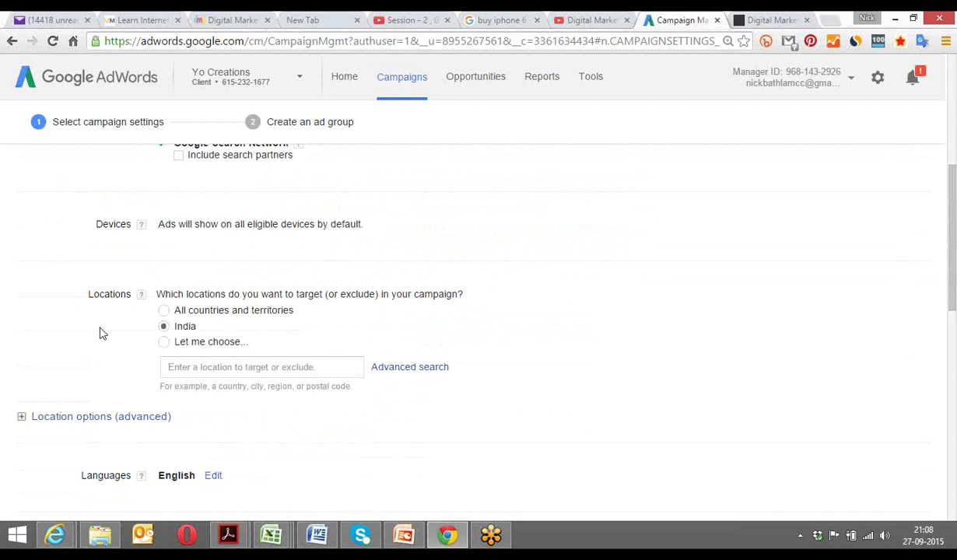
click(192, 367)
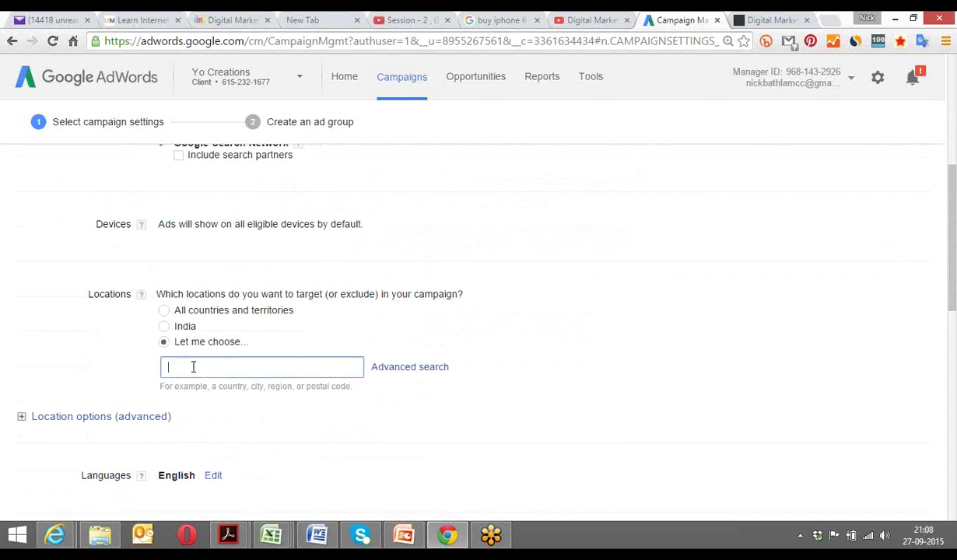
text(India)
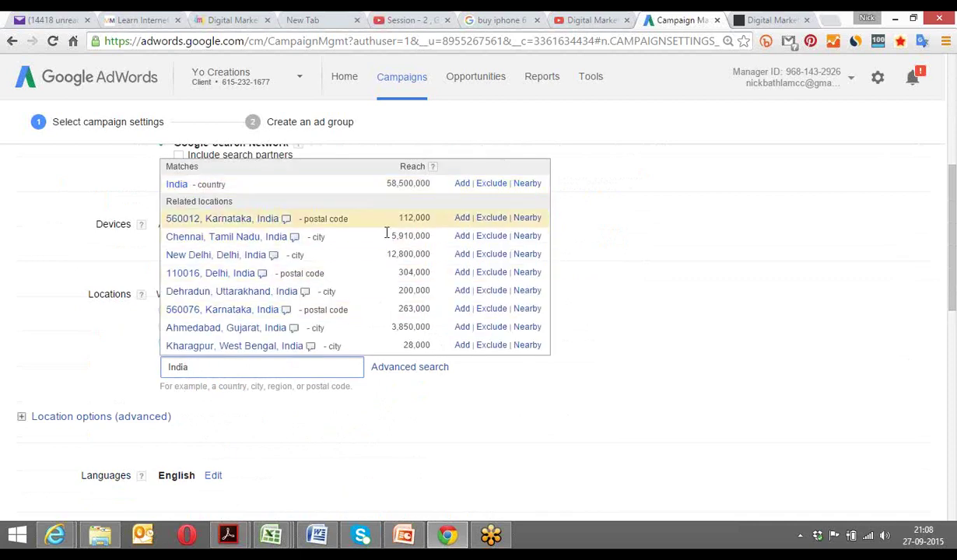
click(462, 185)
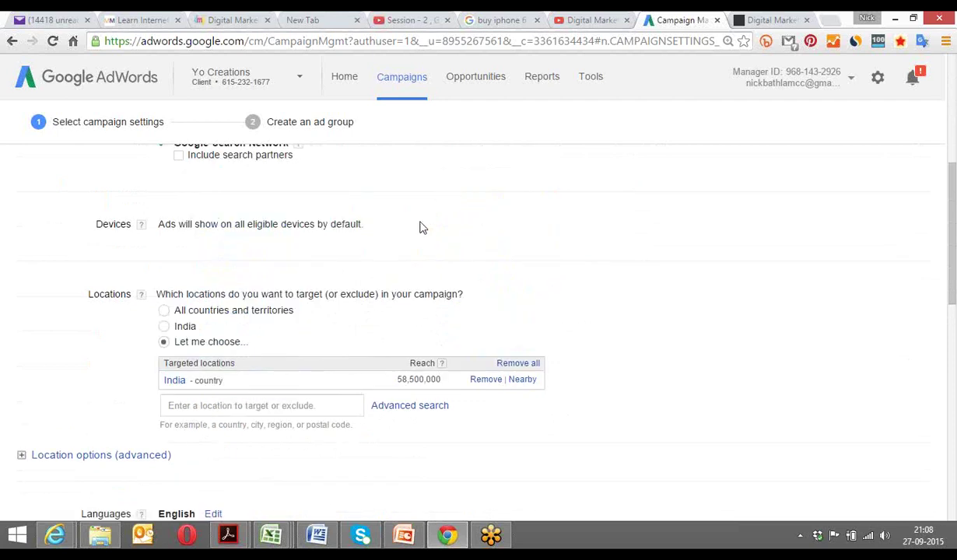
scroll(400, 255, down, 1)
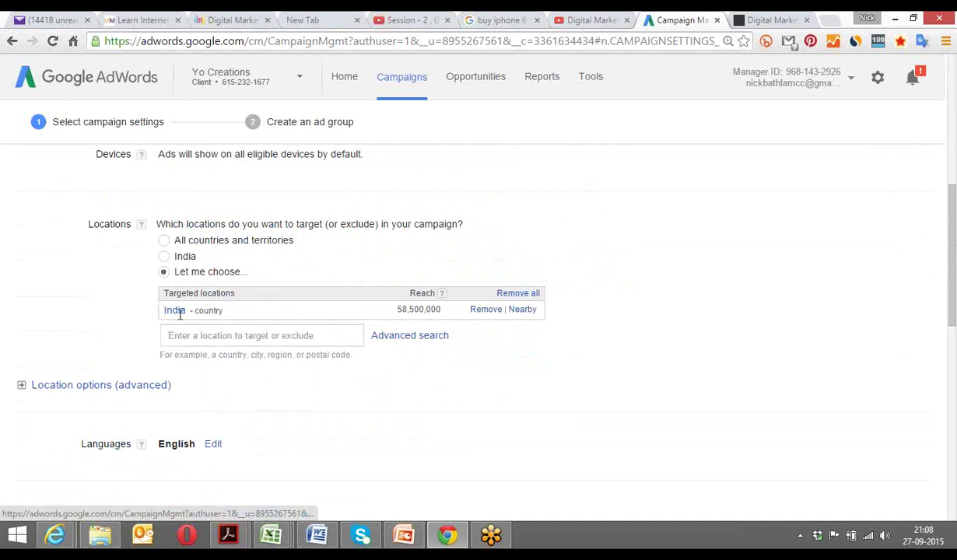
Add Canada as a targeted country alongside India.
click(197, 338)
text(canada)
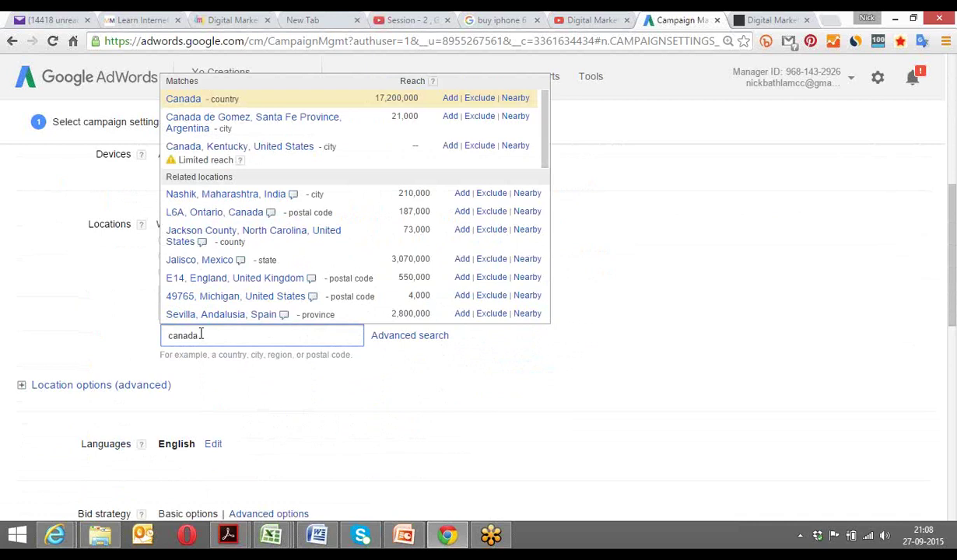
click(450, 99)
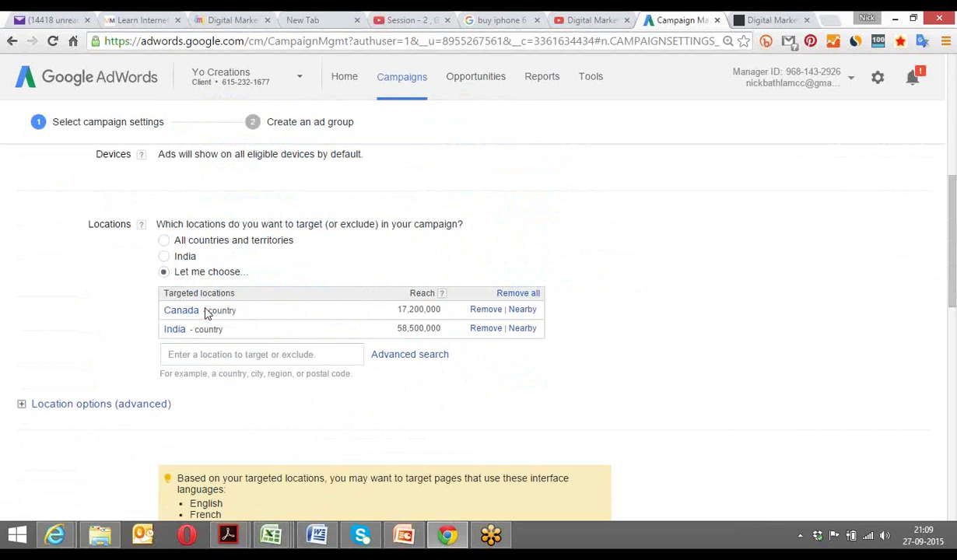
click(179, 356)
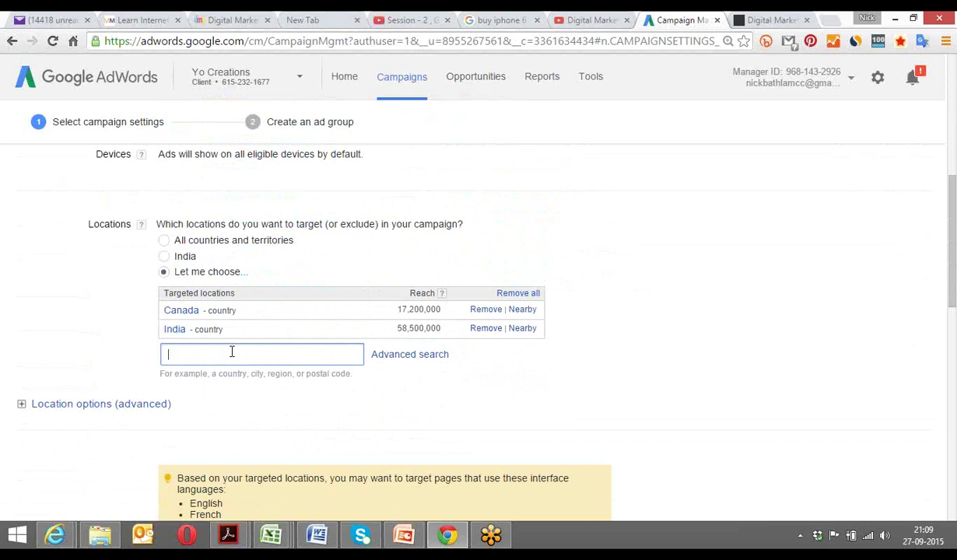
Exclude the state Gujarat, India from the campaign's locations.
text(gujarat)
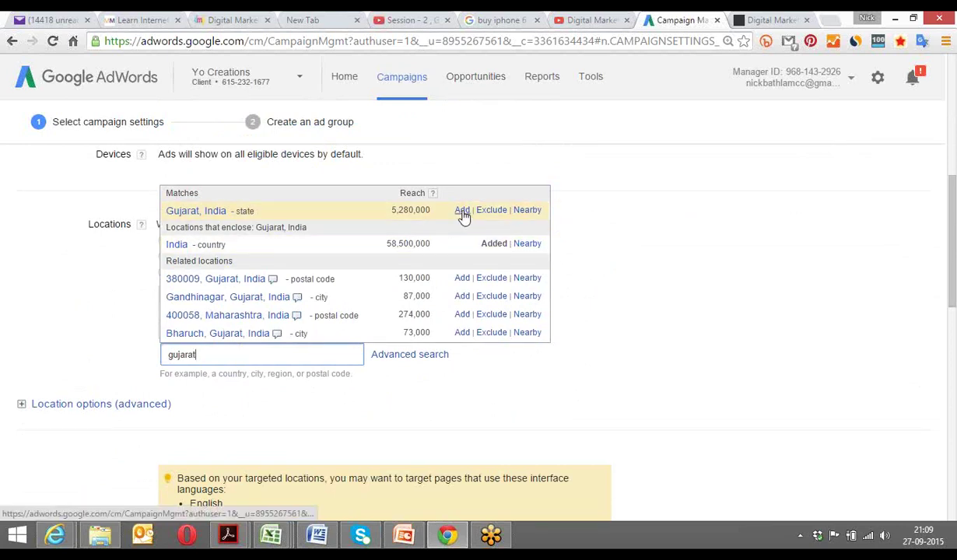
click(486, 212)
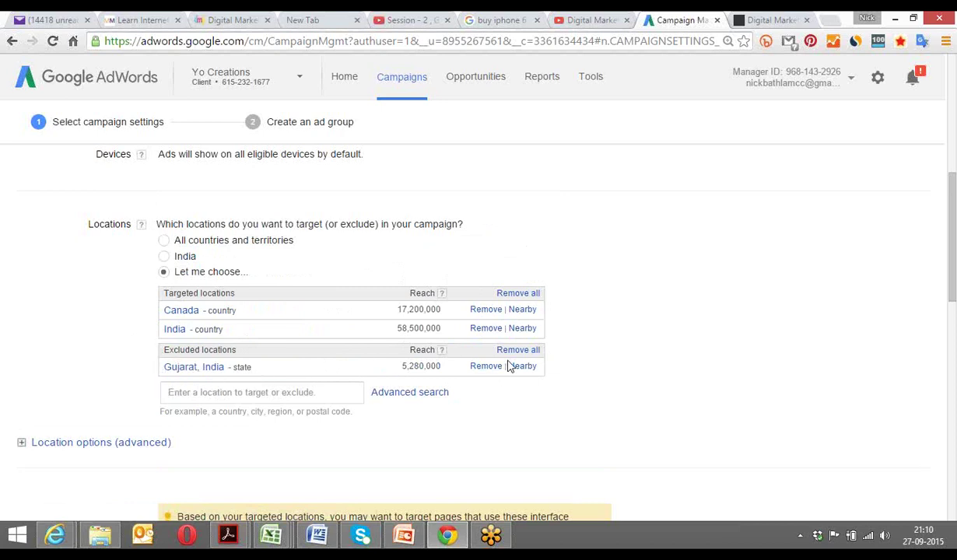
drag(165, 354, 234, 354)
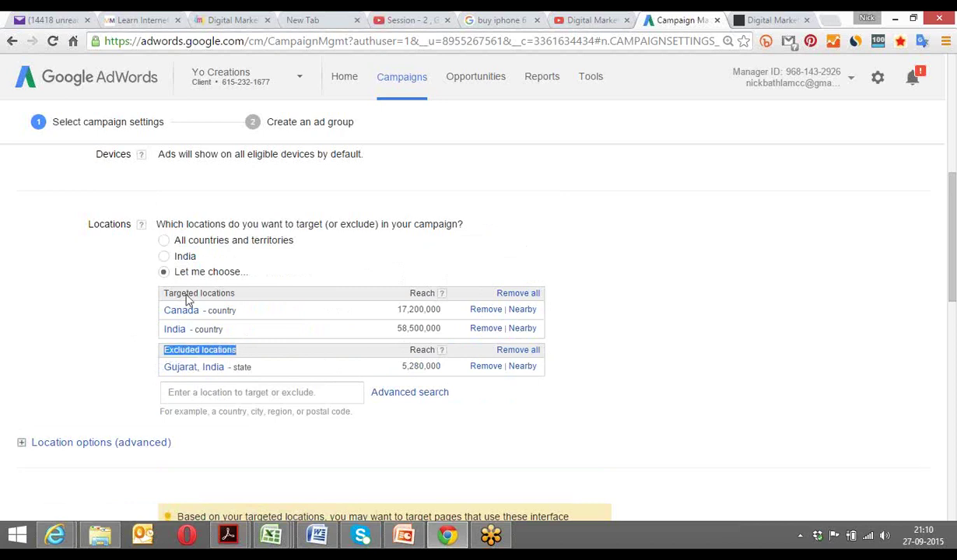
Add the state Goa, India to the excluded locations next to Gujarat.
drag(164, 294, 233, 300)
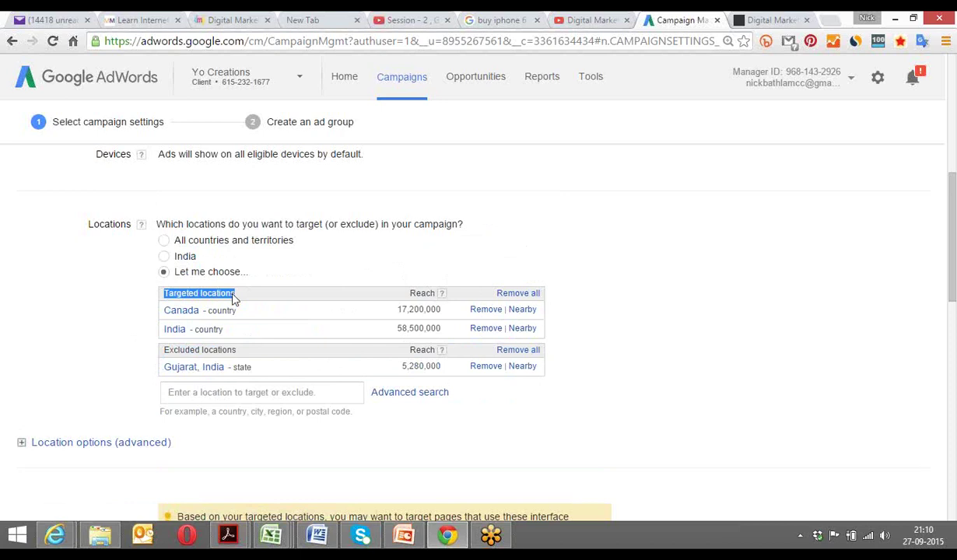
drag(161, 350, 216, 352)
click(200, 390)
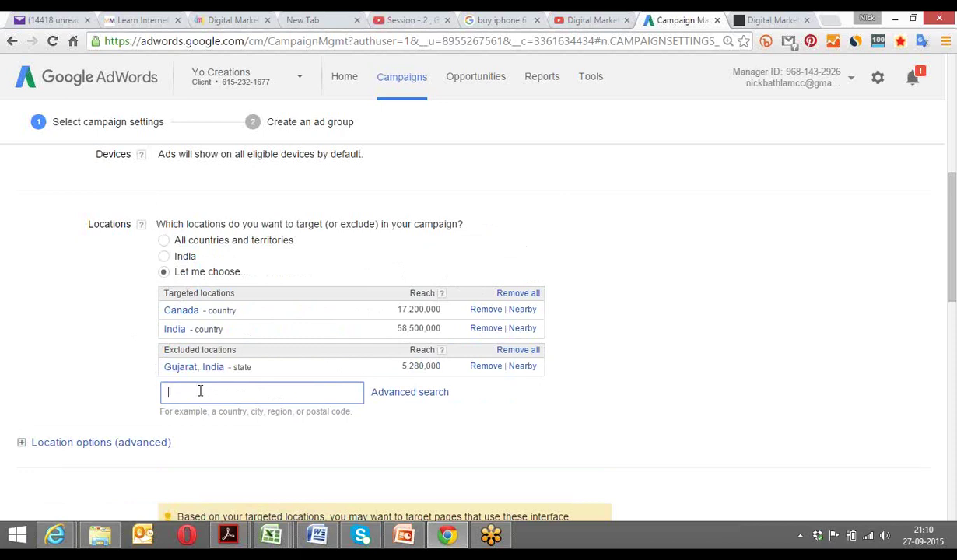
text(goa)
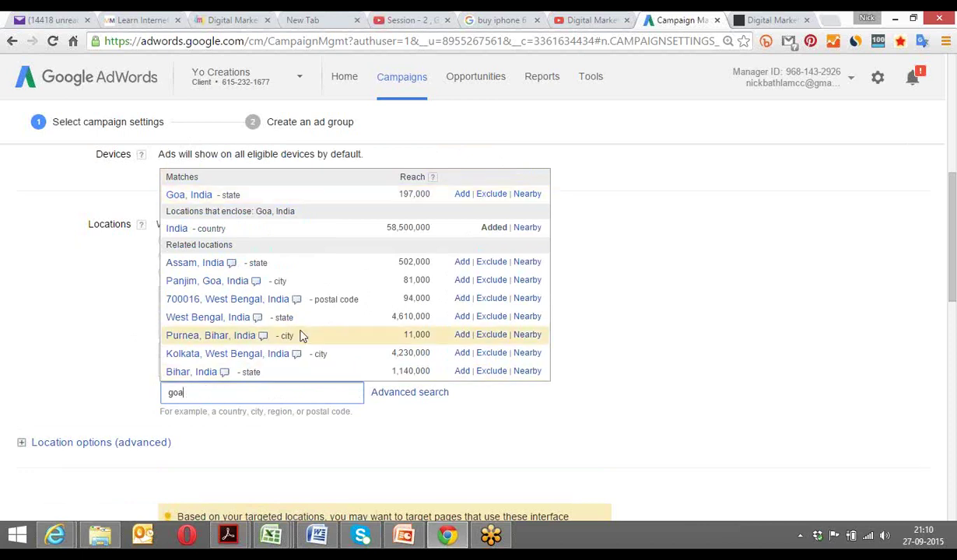
click(495, 195)
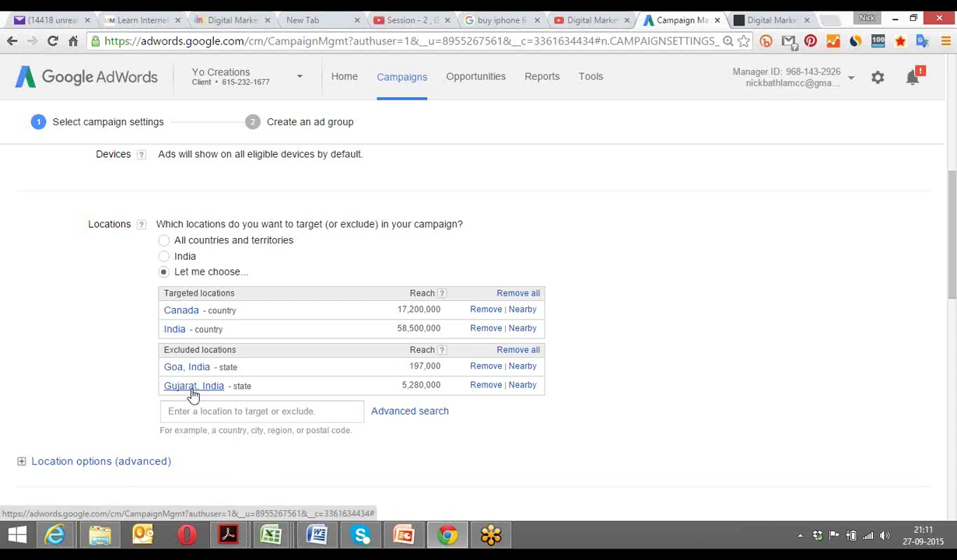
Remove Goa, Gujarat, Canada and India so no locations remain listed.
click(487, 369)
click(486, 367)
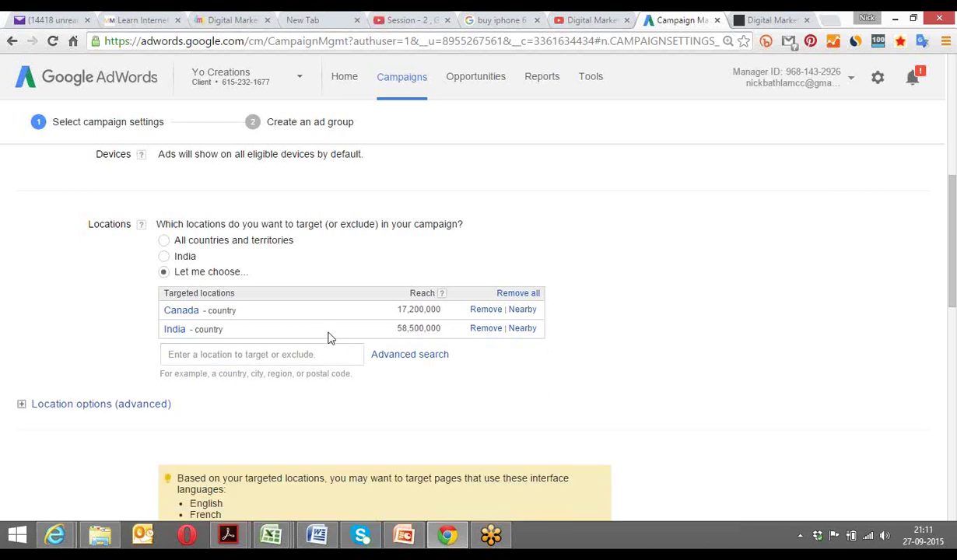
click(488, 312)
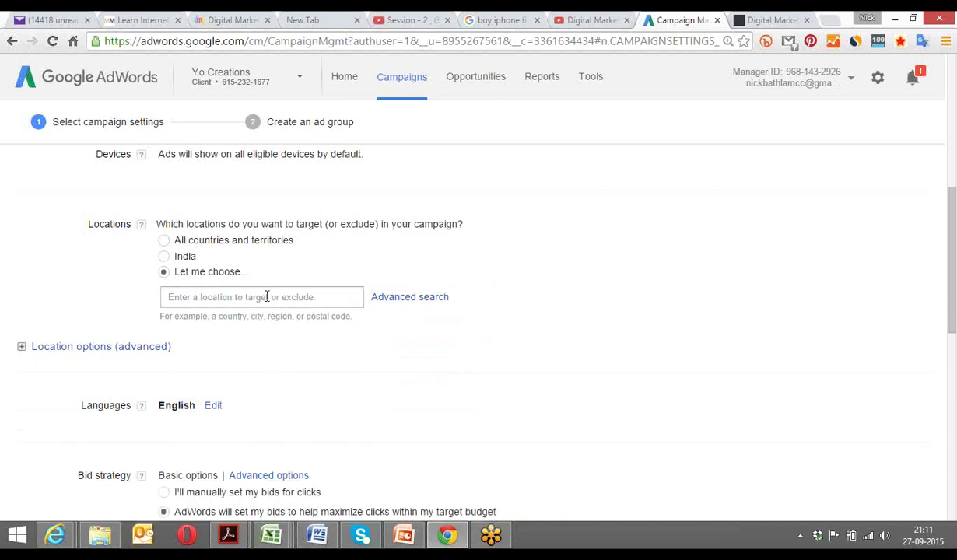
click(267, 297)
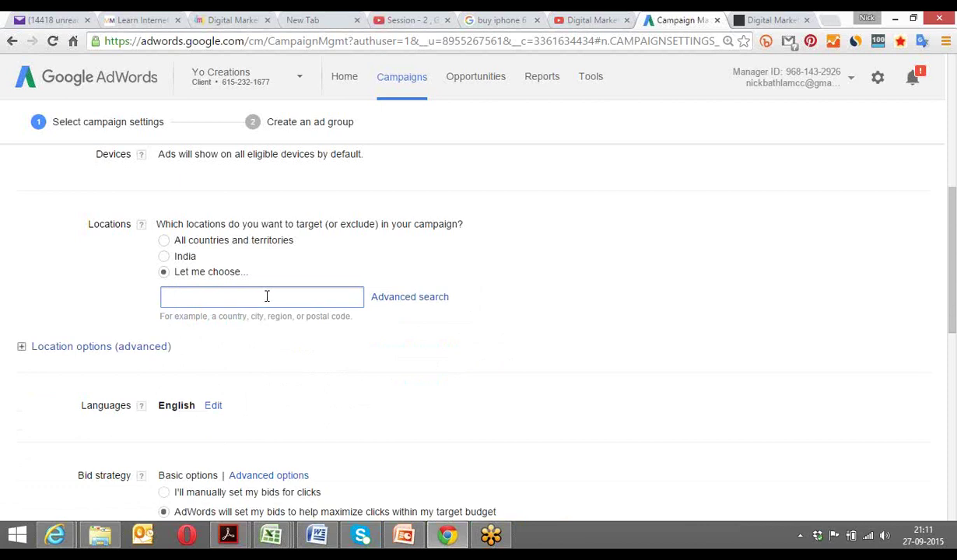
click(709, 404)
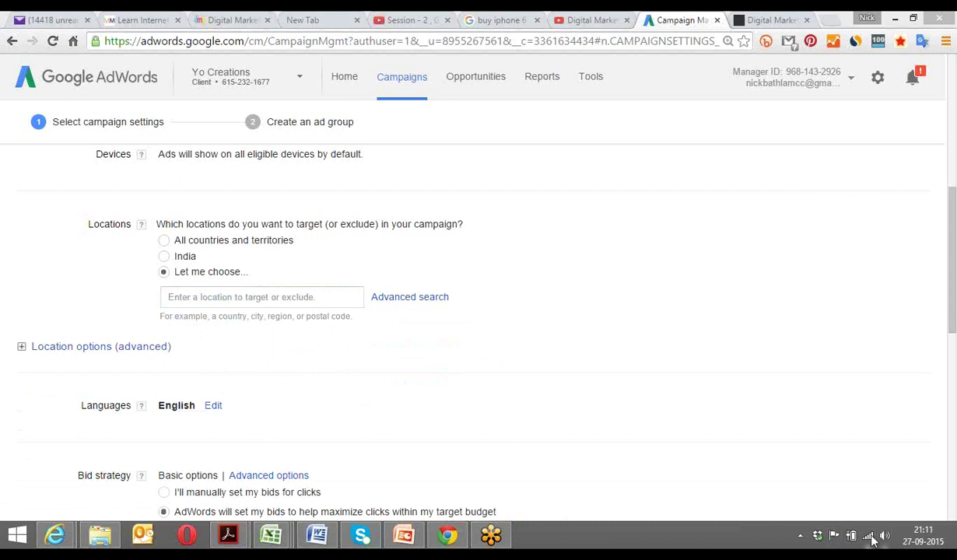
Connect to the _EXT Wi-Fi network from the Networks panel.
click(867, 537)
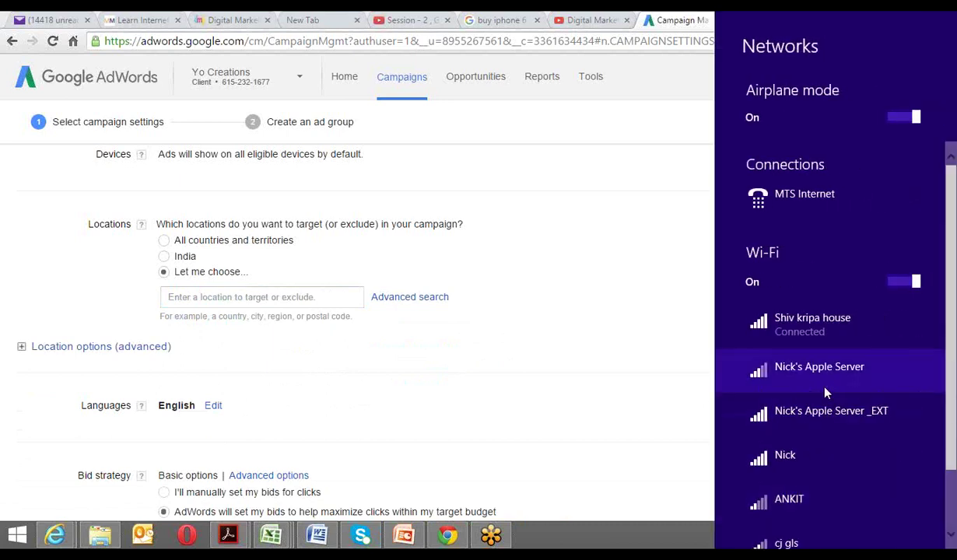
click(847, 420)
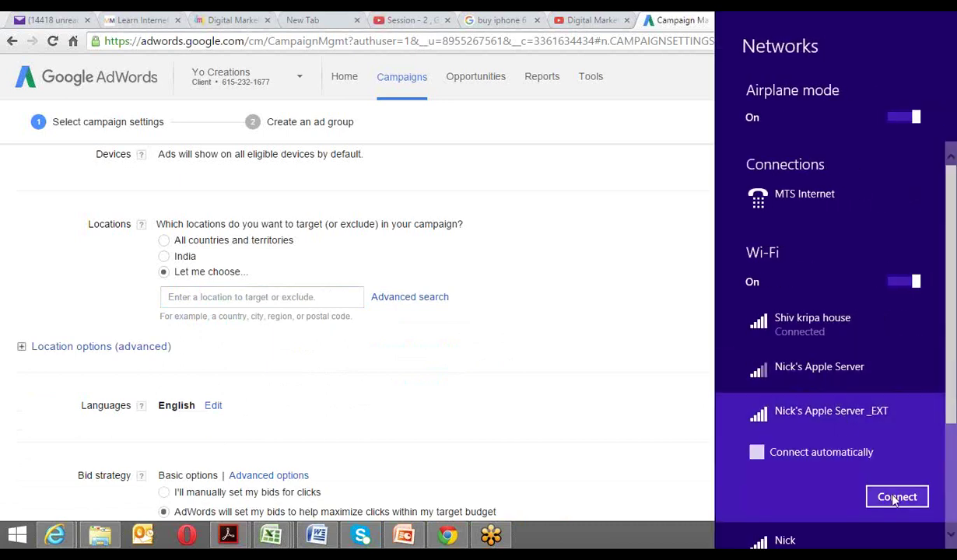
click(895, 496)
click(692, 406)
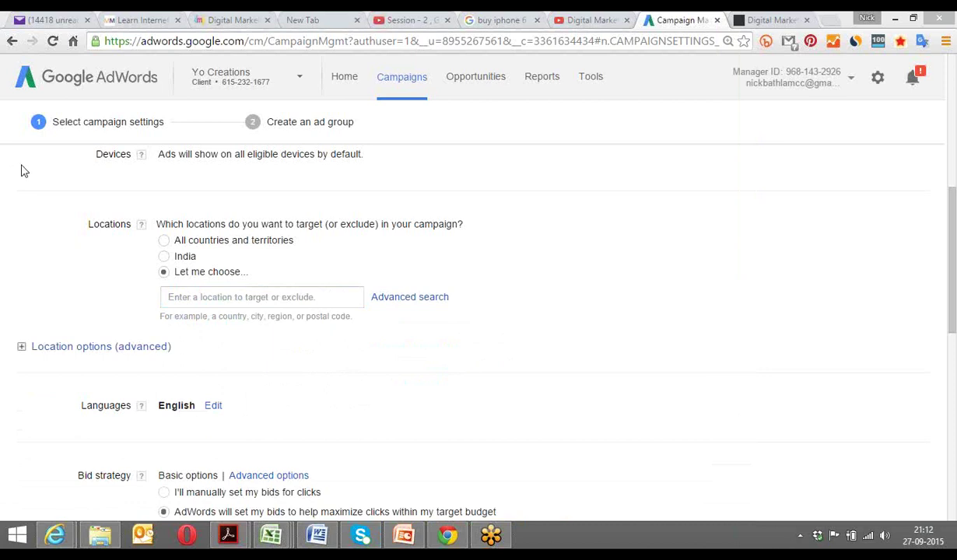
Reconnect the PC to the Shiv kripa house Wi-Fi network.
click(868, 537)
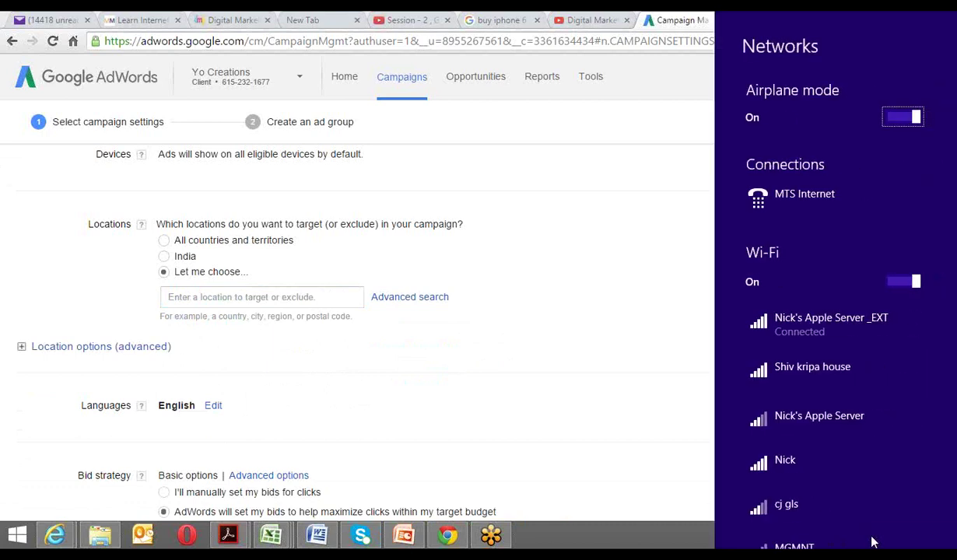
click(846, 385)
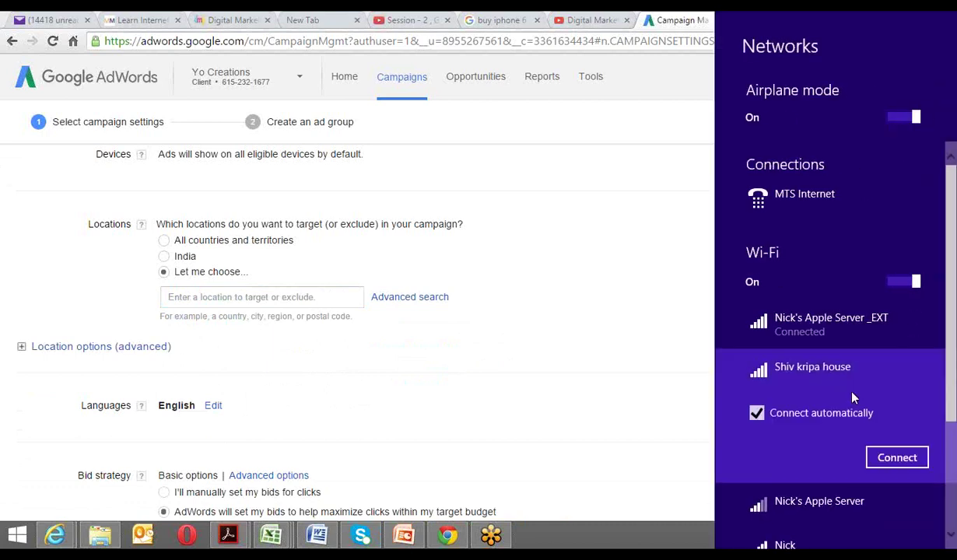
click(887, 459)
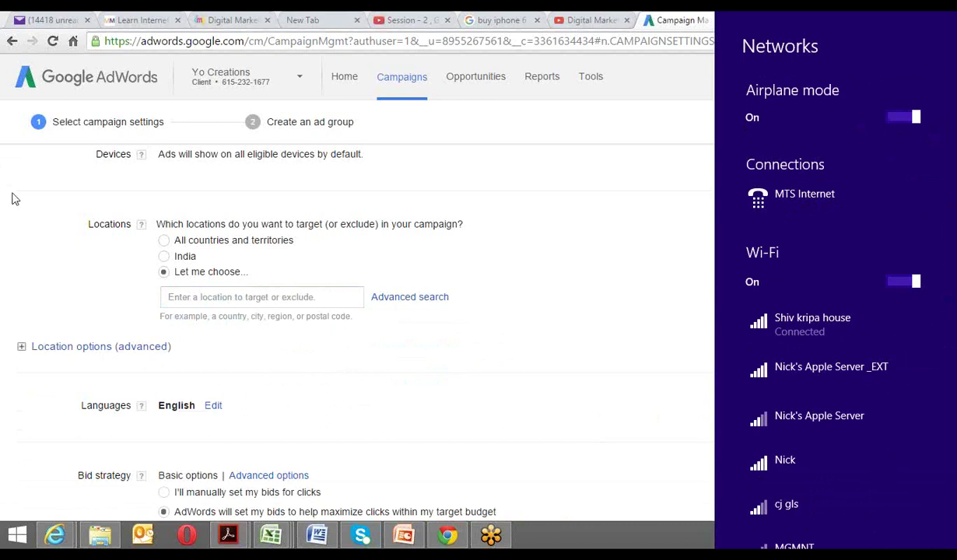
Dismiss the Networks panel to return to the AdWords campaign settings page.
click(555, 299)
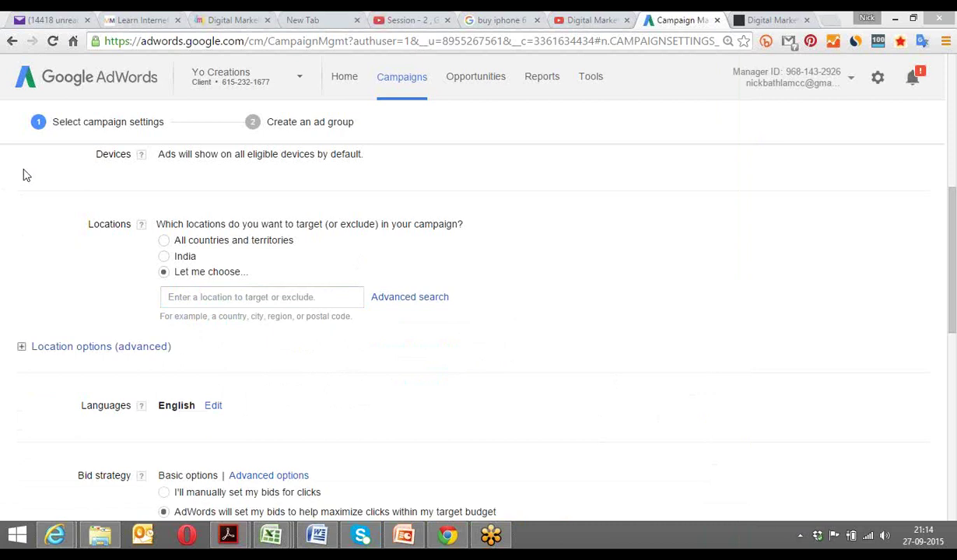
click(870, 536)
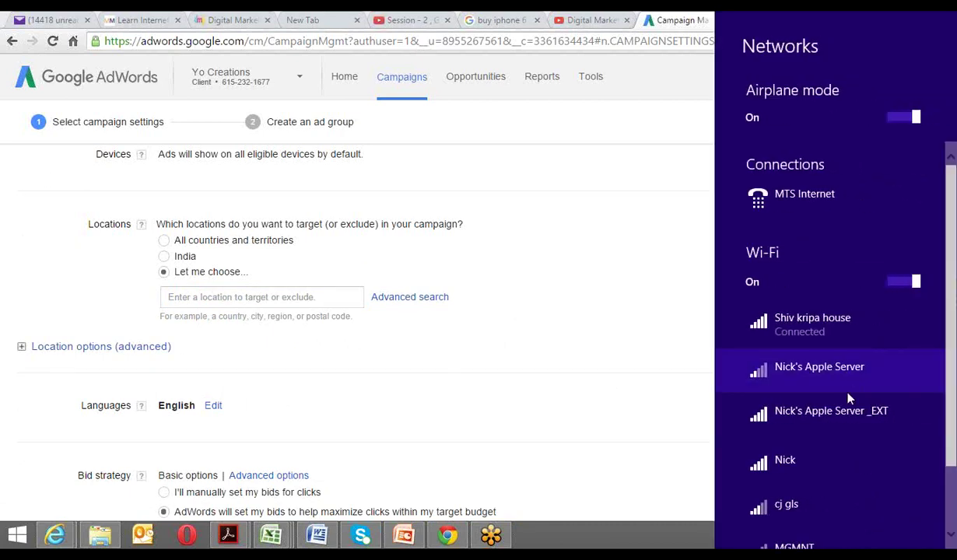
click(853, 430)
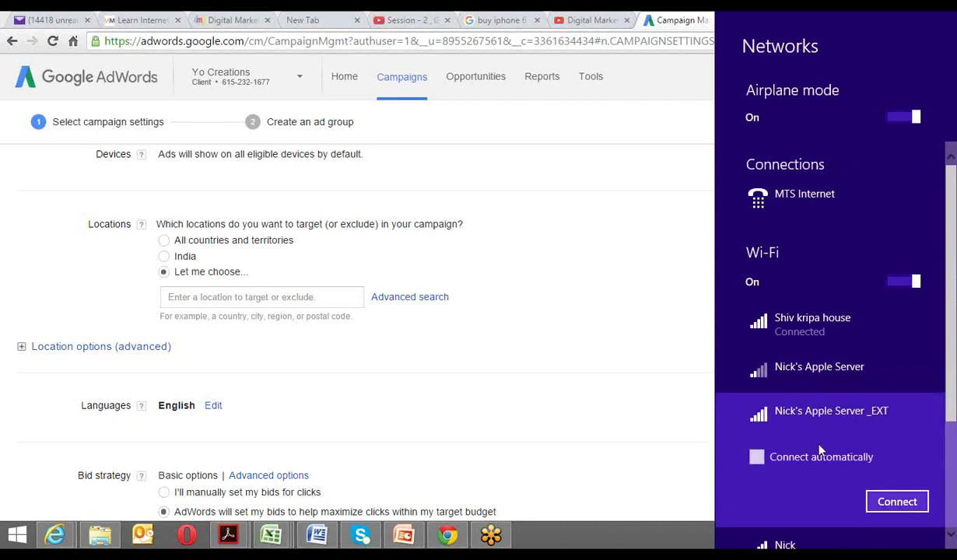
click(93, 192)
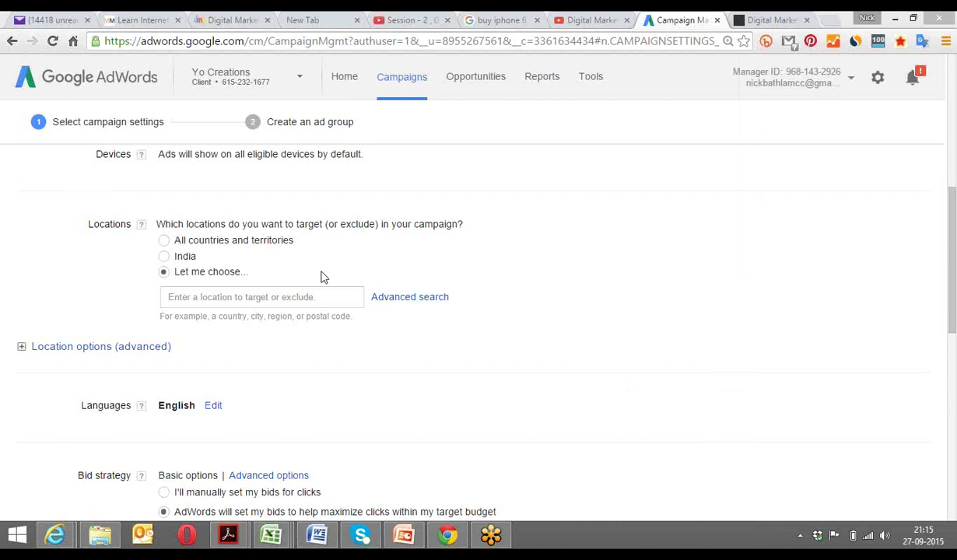
Connect the PC to the _EXT Wi-Fi network, then dismiss the Networks panel.
click(868, 537)
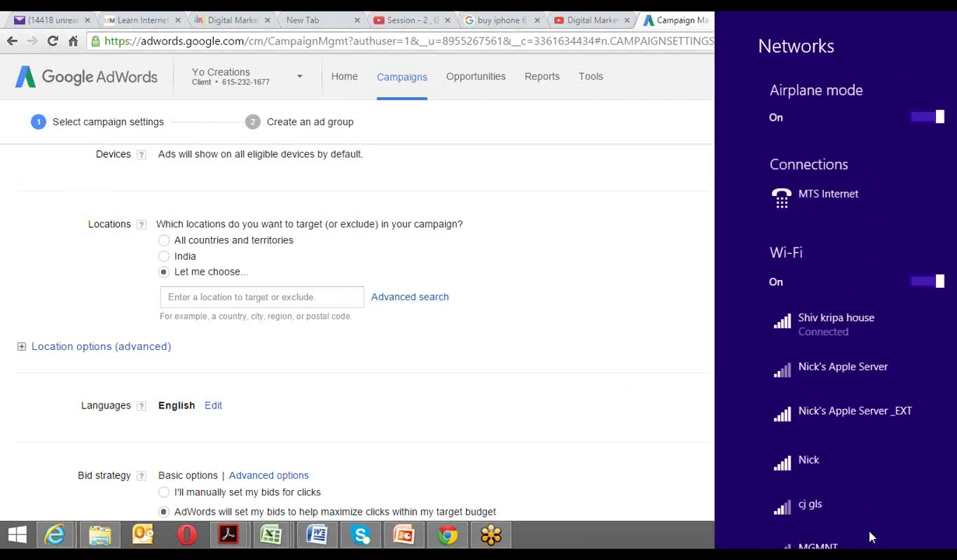
click(839, 415)
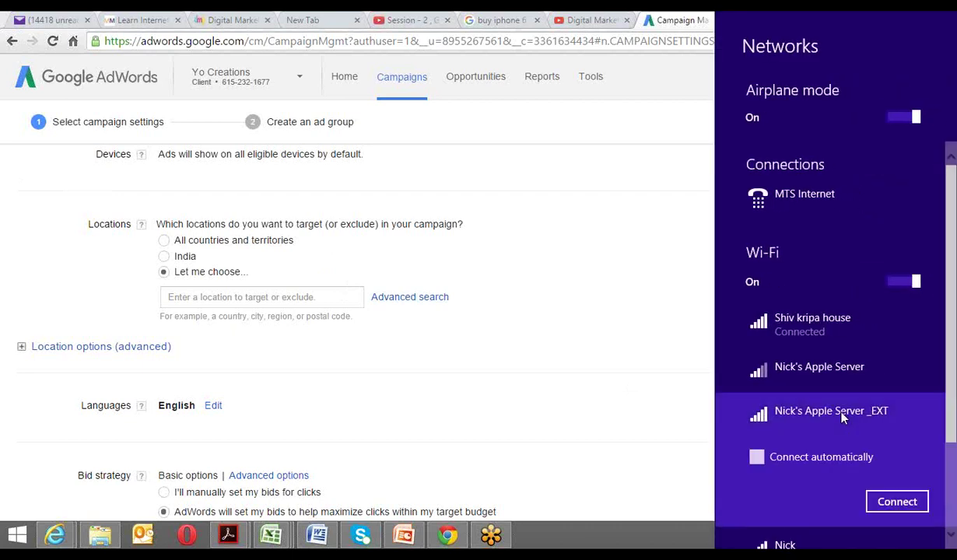
click(896, 502)
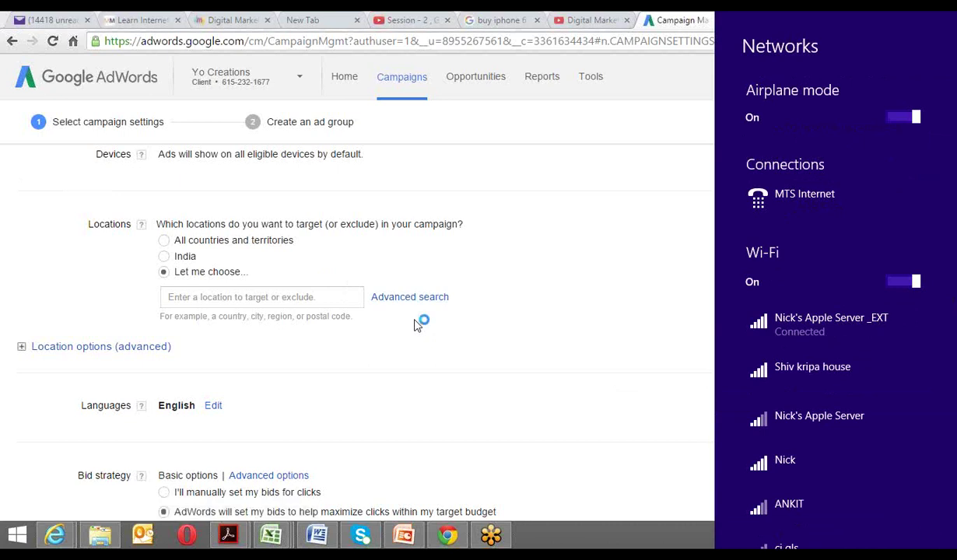
click(474, 345)
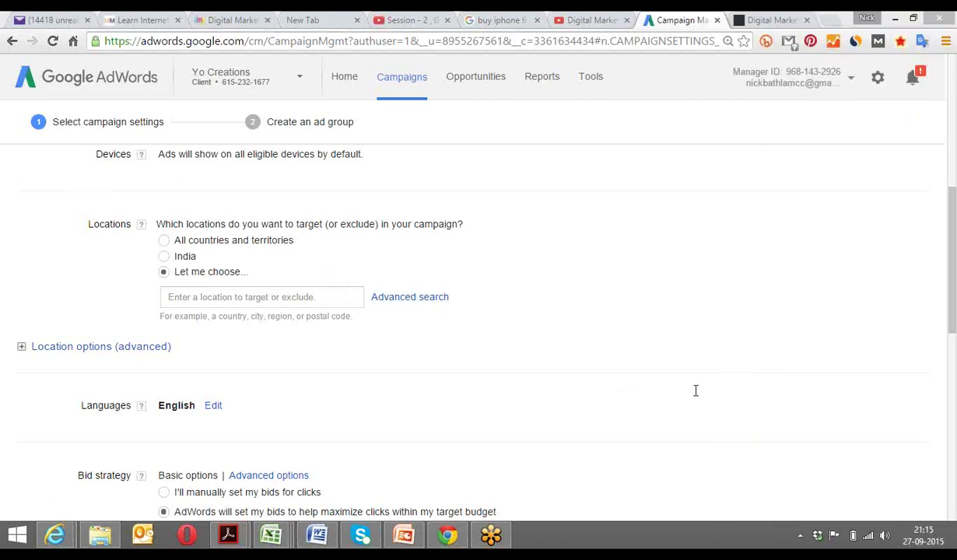
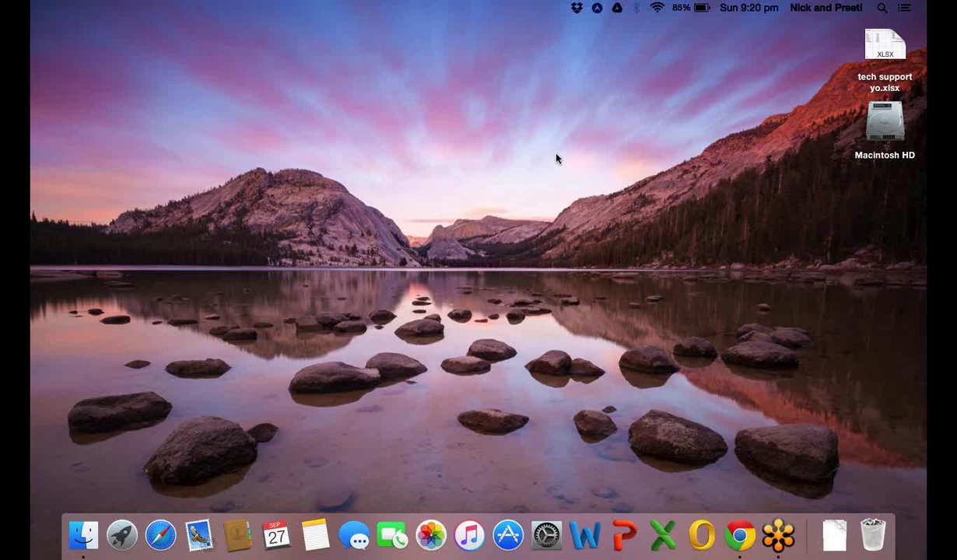
Launch Google Chrome from the Dock to get a new tab.
click(734, 530)
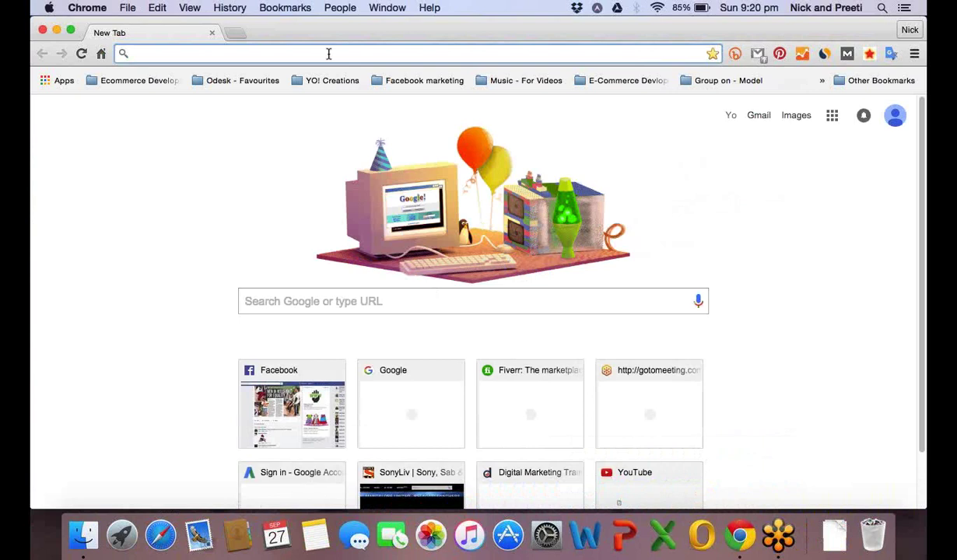
Load adwords.google.com by entering 'adwords' in Chrome's address bar.
text(adw)
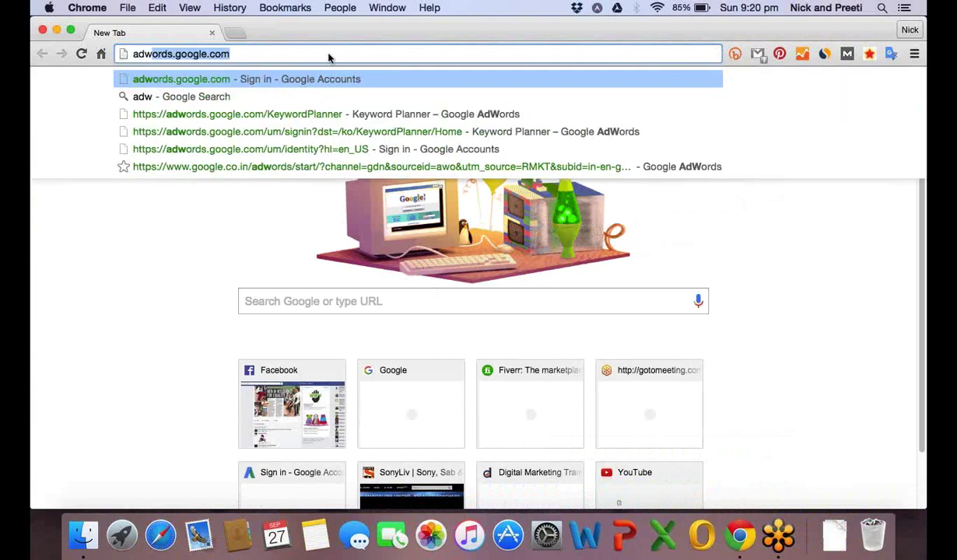
text(or)
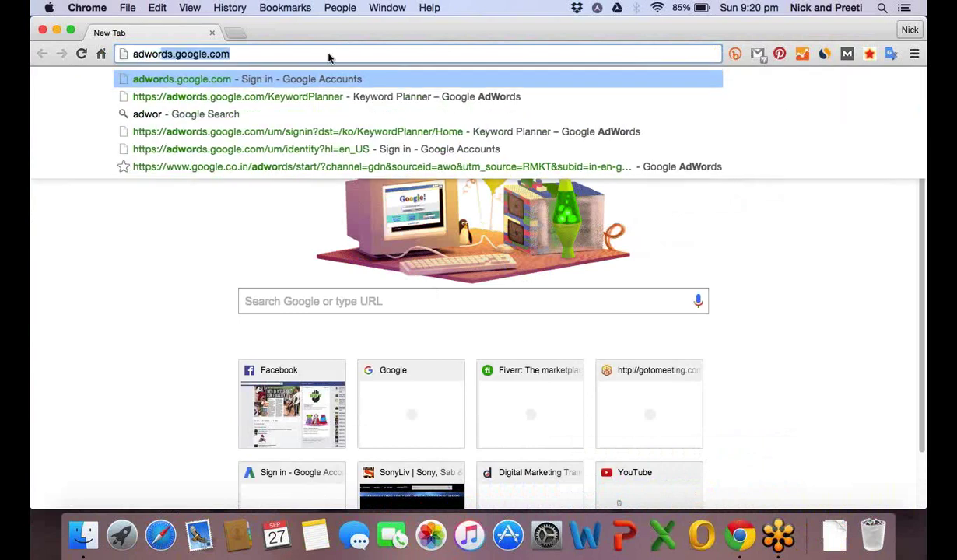
text(ds)
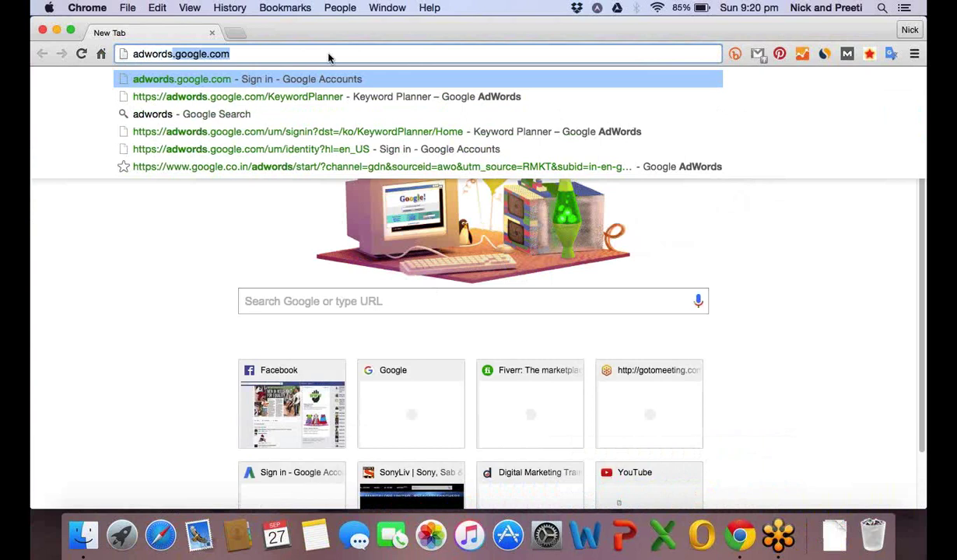
key(Return)
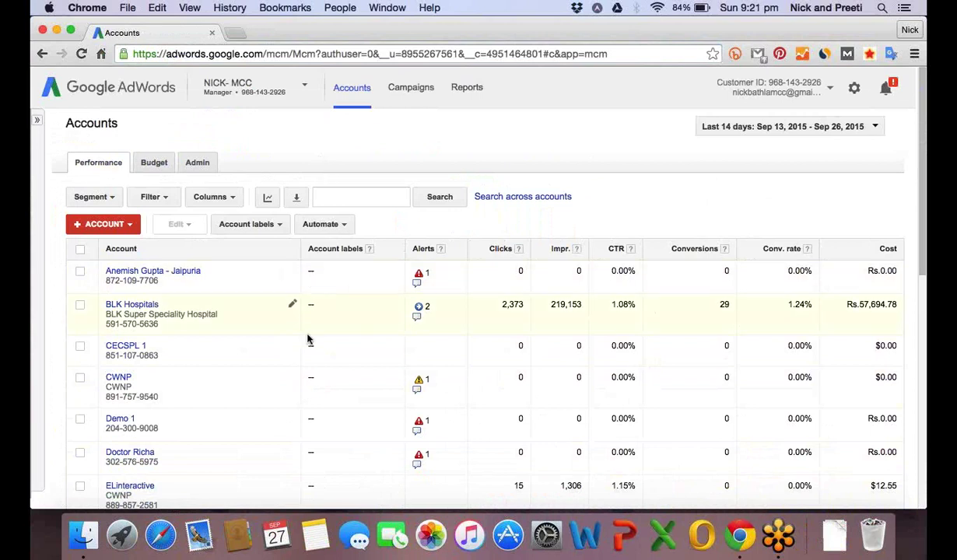
Open the Yo Creations client account from the bottom of the Accounts table.
scroll(307, 339, down, 1)
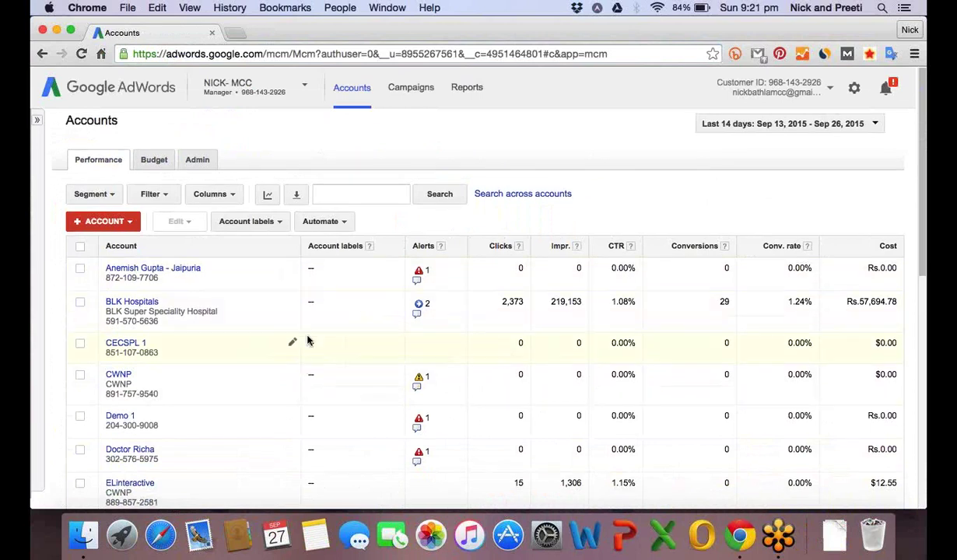
scroll(308, 340, down, 10)
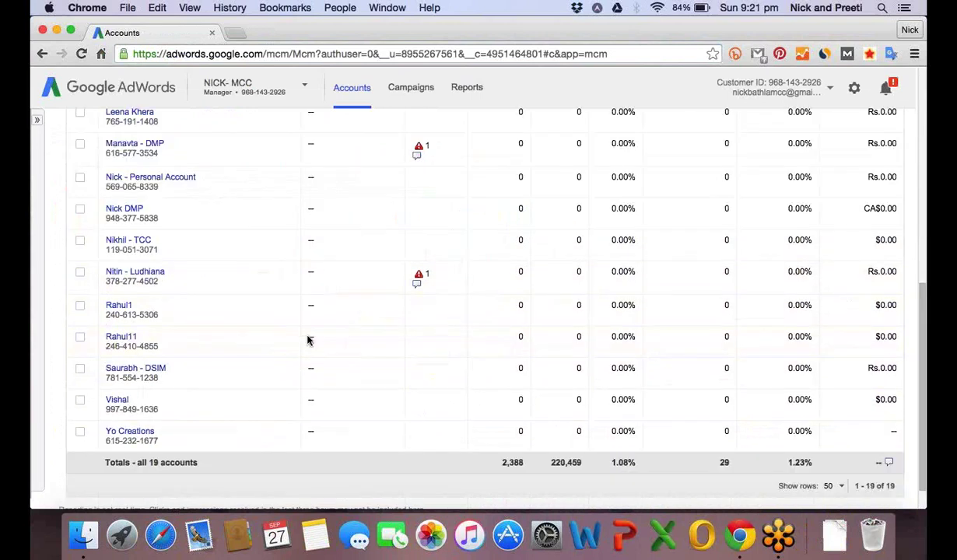
scroll(308, 340, down, 2)
click(133, 397)
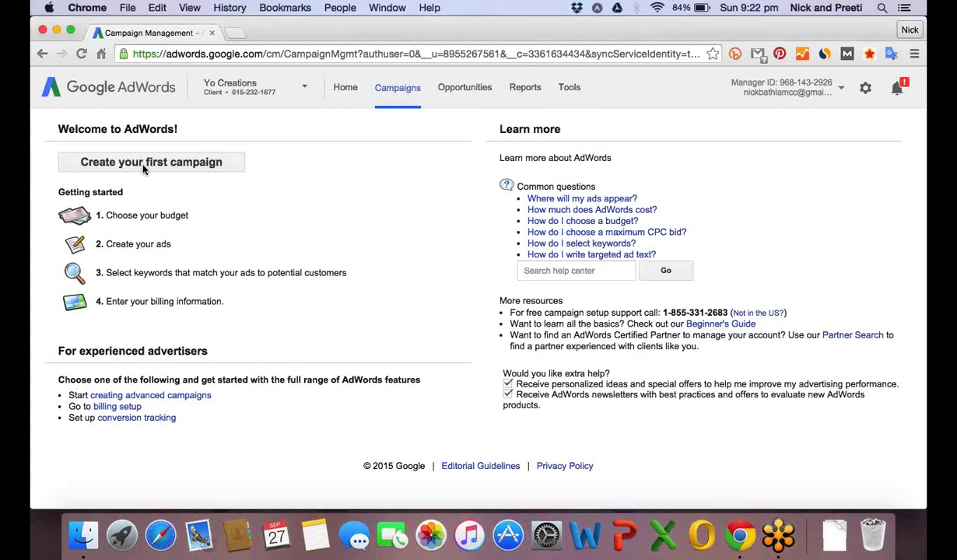
Start Create your first campaign, load yocreations.ca in a new tab, and return to campaign setup.
click(143, 162)
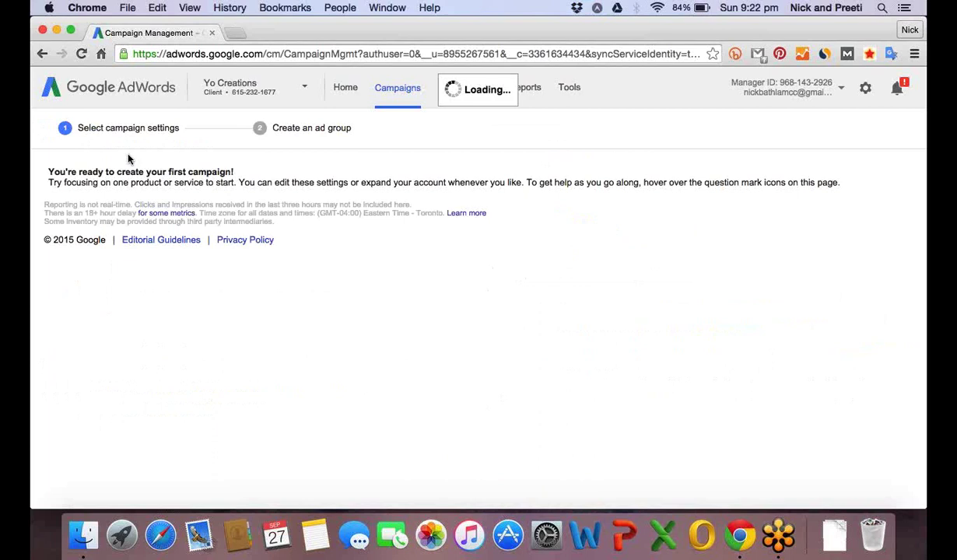
click(235, 33)
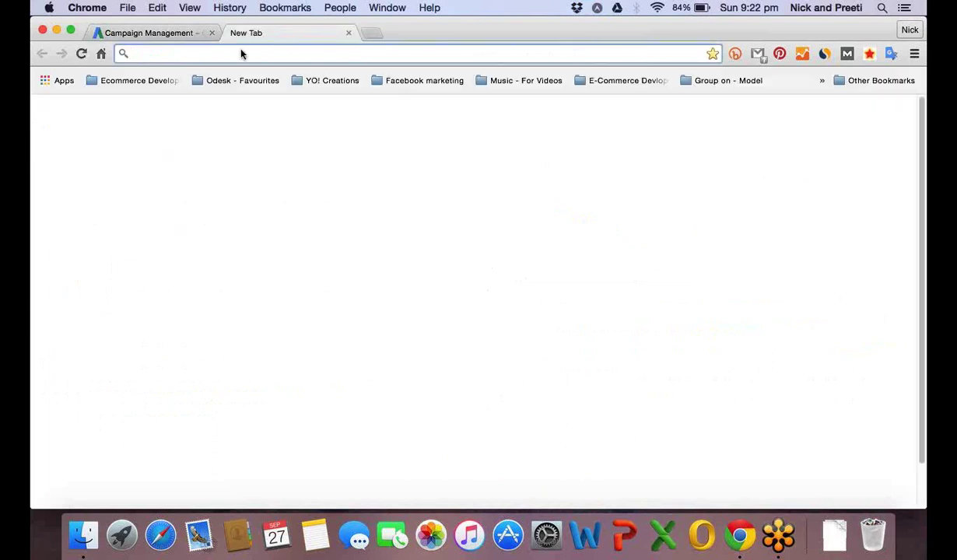
text(y)
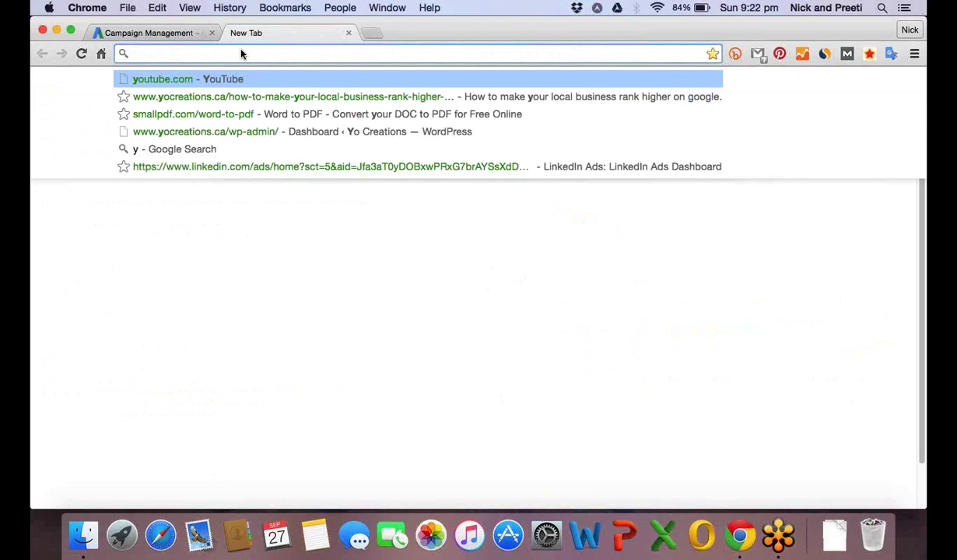
text(ocreations.ca)
key(Return)
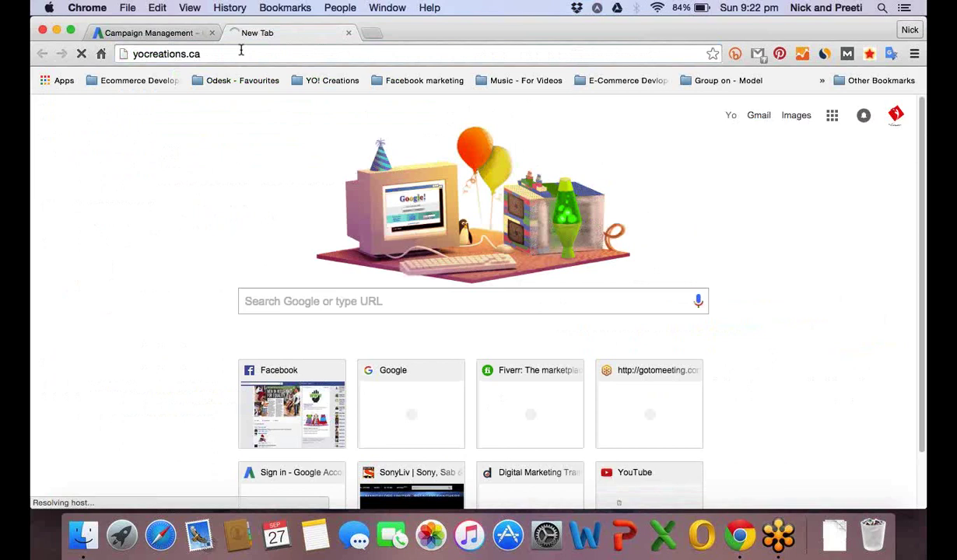
click(152, 32)
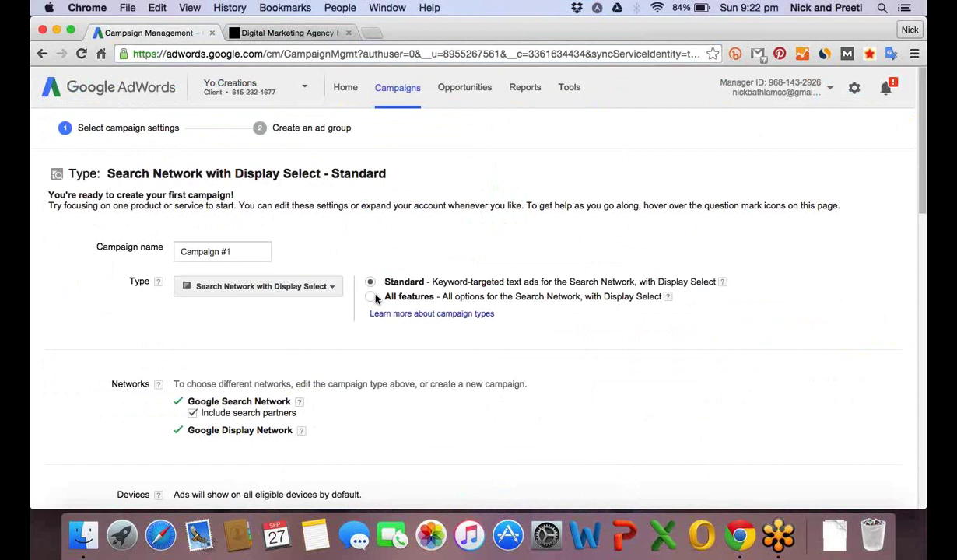
Set the campaign type to Search Network only – All features and name it 'Free Seo Audit'.
click(371, 297)
click(335, 287)
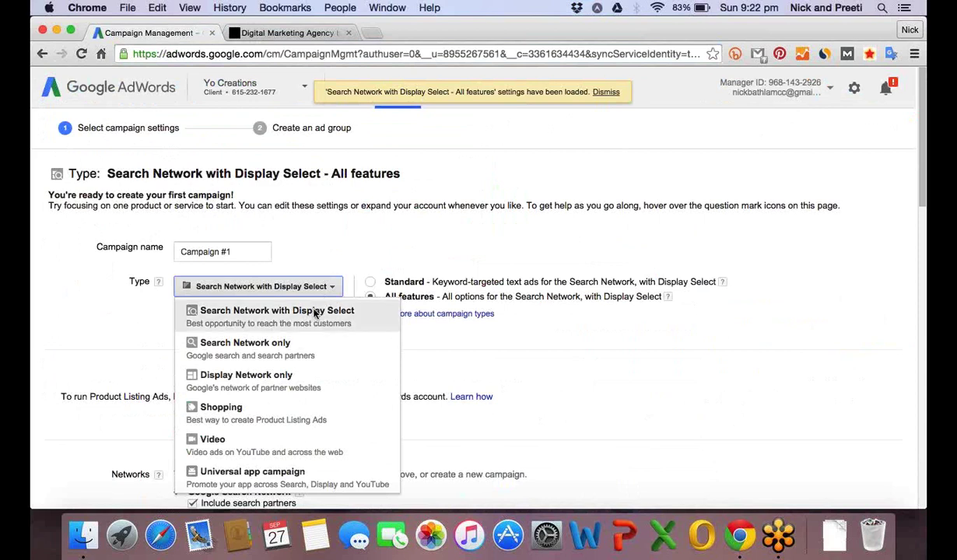
click(300, 342)
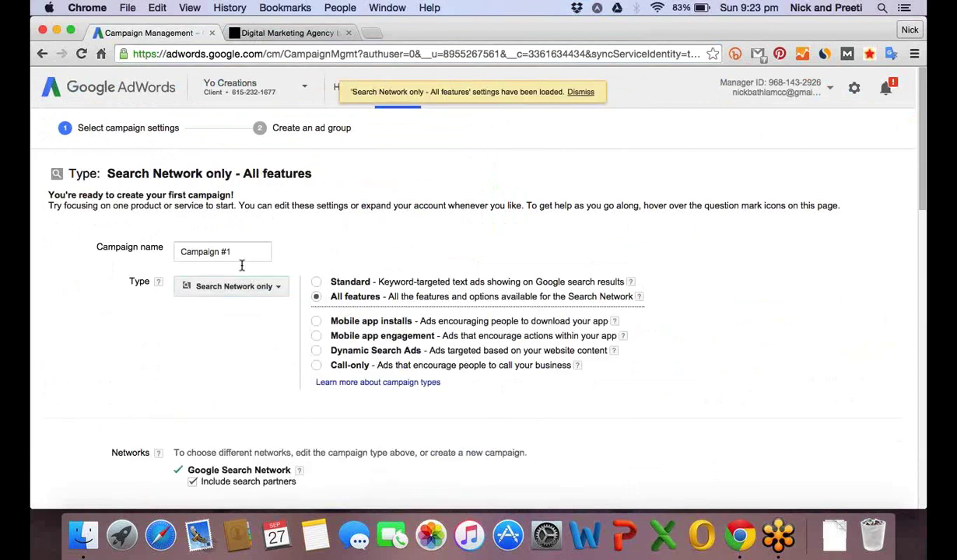
drag(241, 252, 178, 252)
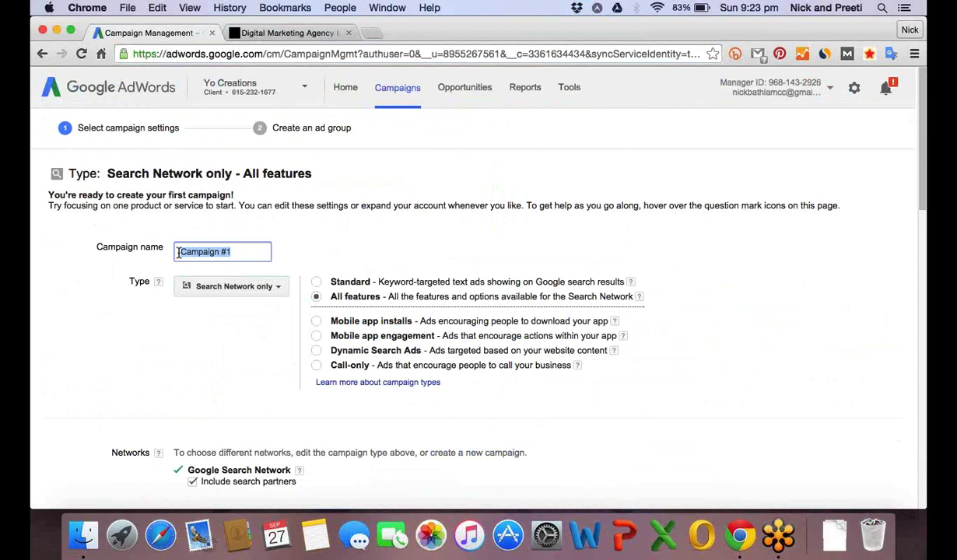
key(BackSpace)
text(Free Seo Audit)
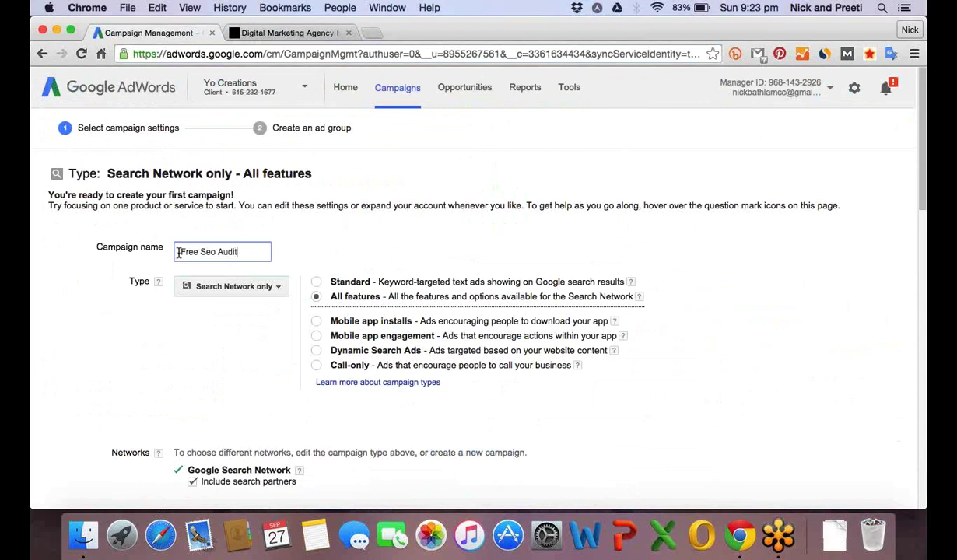
Uncheck Include search partners so ads run on Google Search only.
click(231, 329)
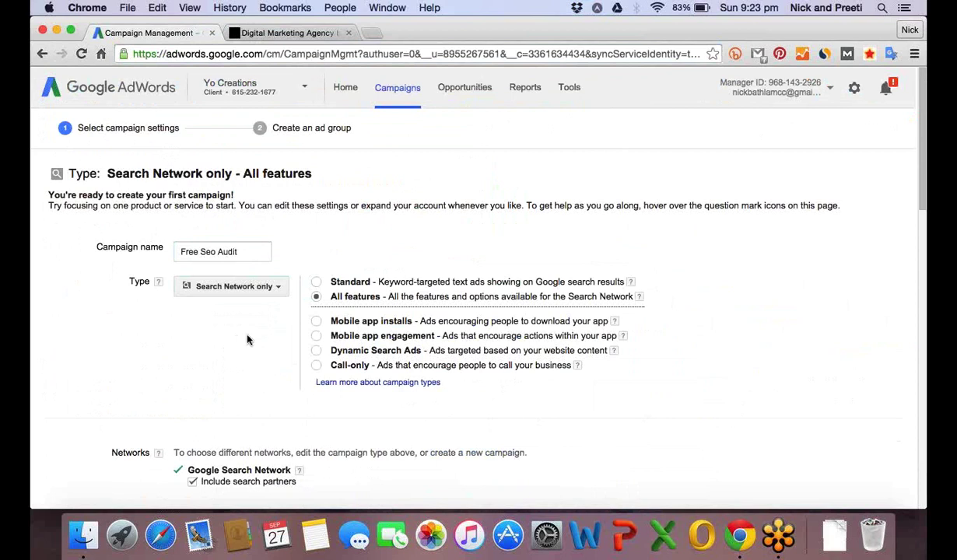
scroll(248, 339, down, 2)
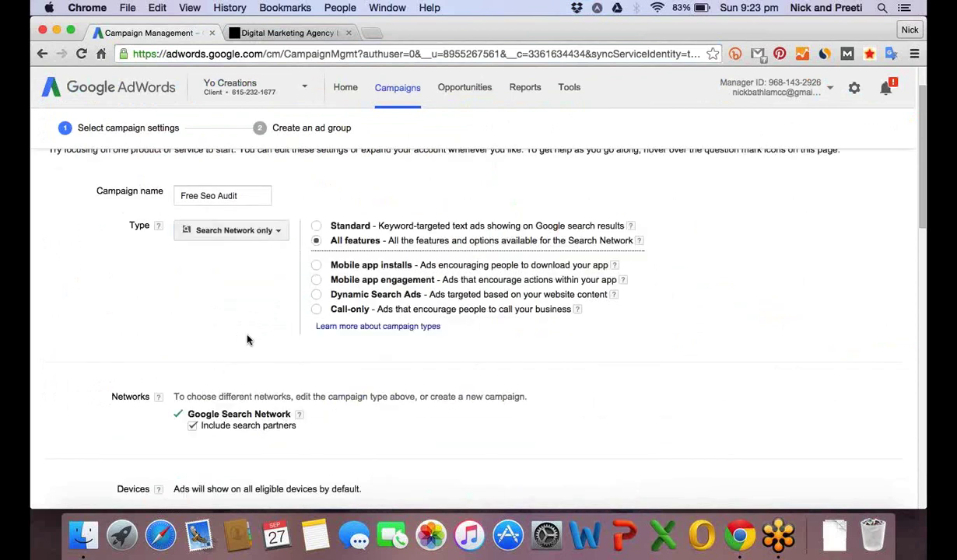
scroll(247, 339, down, 3)
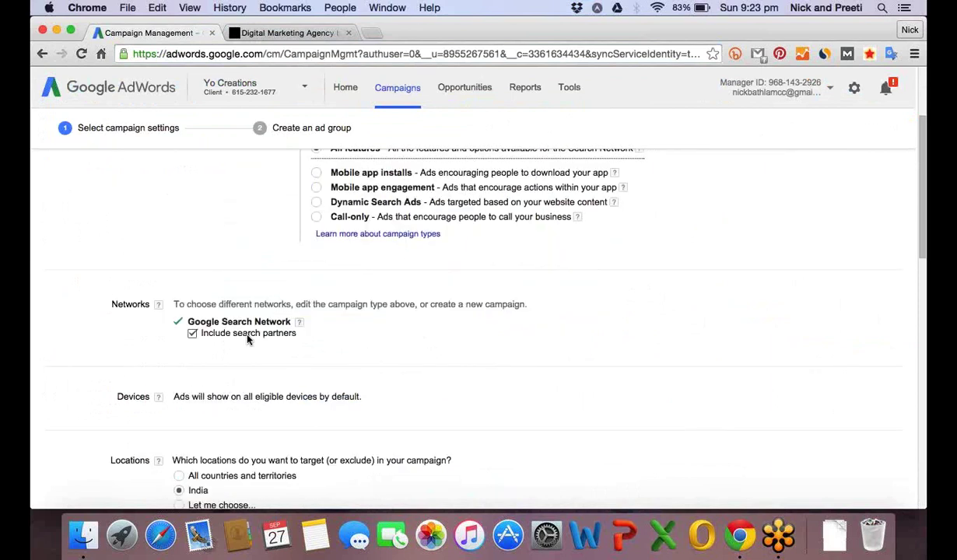
scroll(247, 339, down, 1)
click(192, 327)
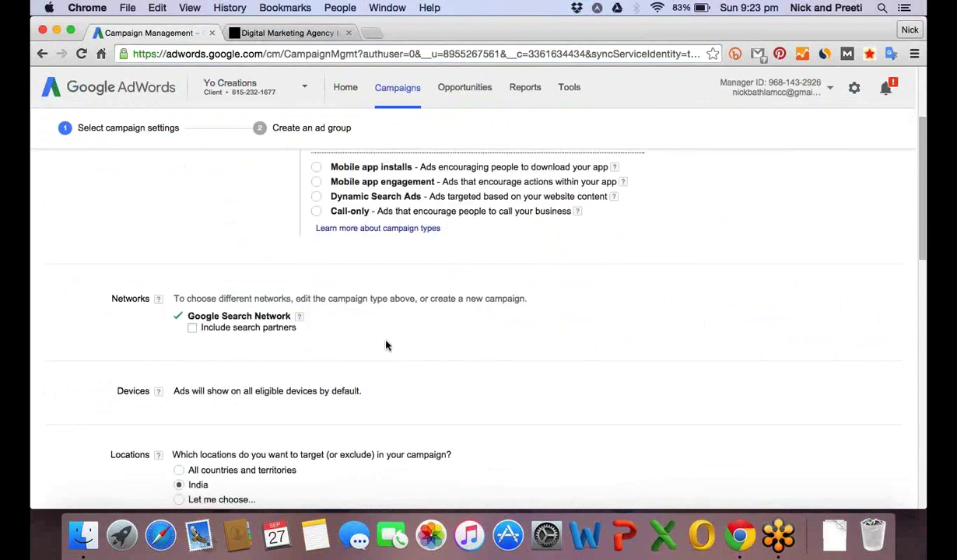
Change Locations from India to 'Let me choose...' and focus the location search field.
scroll(387, 346, down, 2)
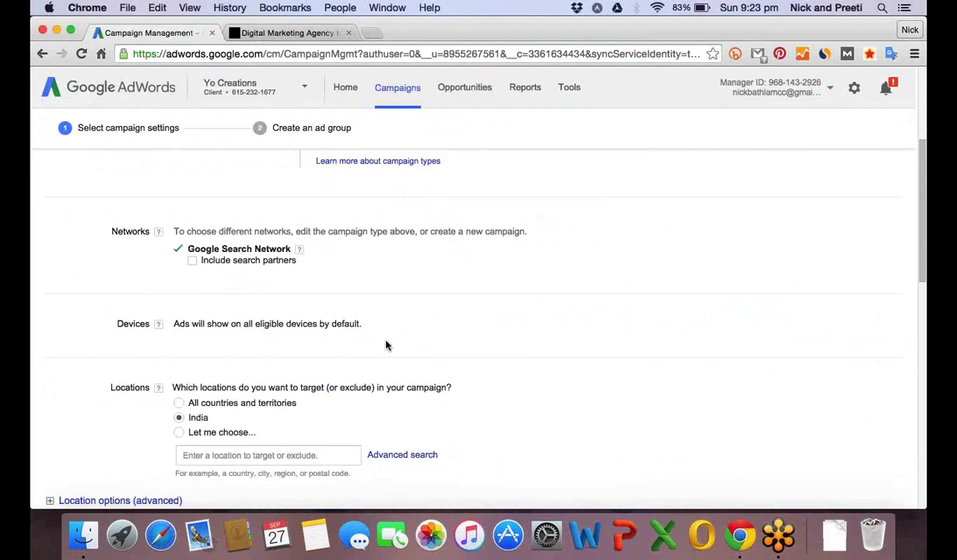
scroll(387, 345, down, 10)
scroll(382, 344, up, 4)
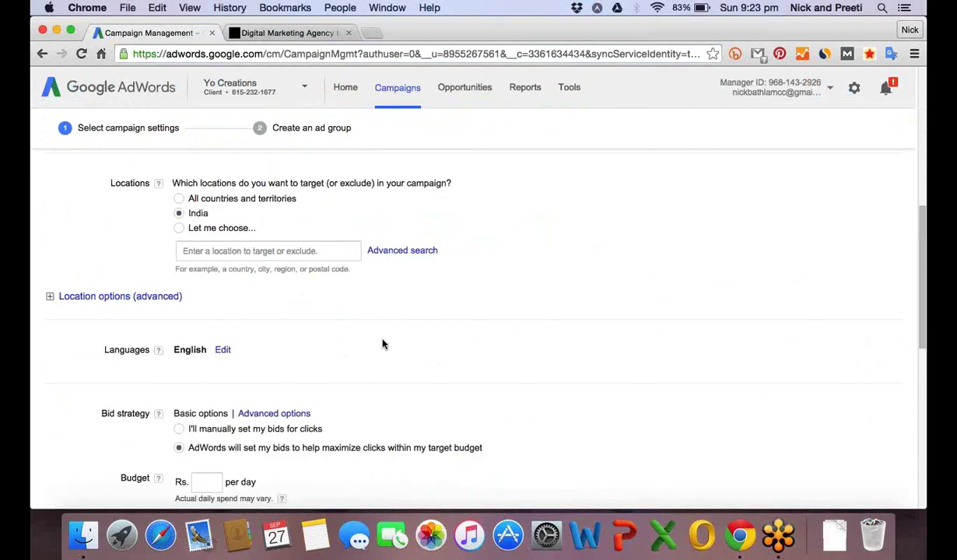
scroll(382, 344, up, 3)
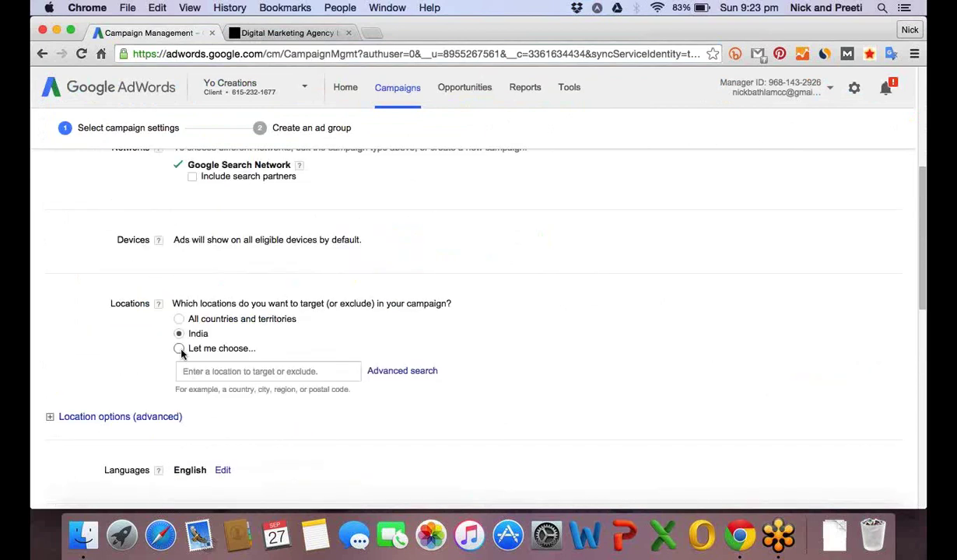
click(179, 349)
click(234, 369)
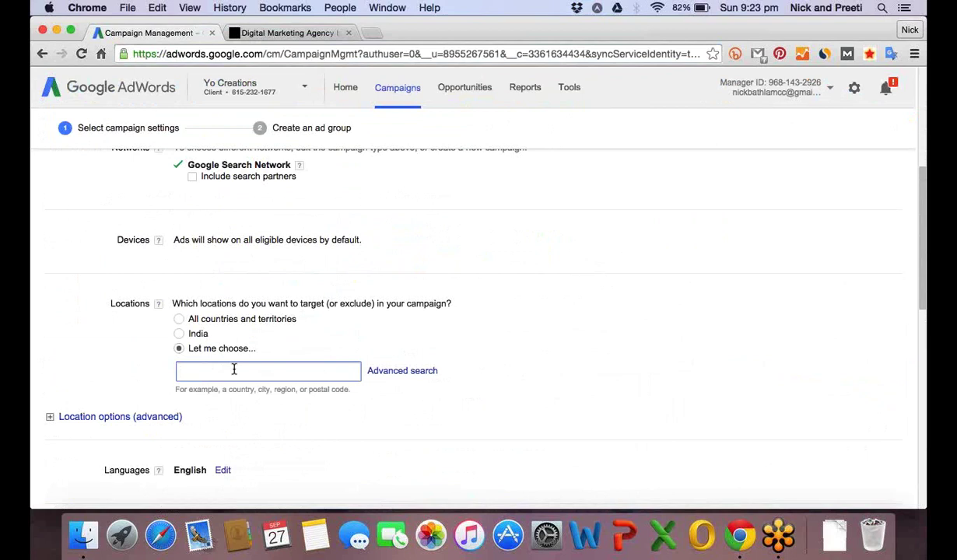
click(235, 369)
Search postal code 110019 and add 110015, Delhi, India as a targeted location.
click(433, 244)
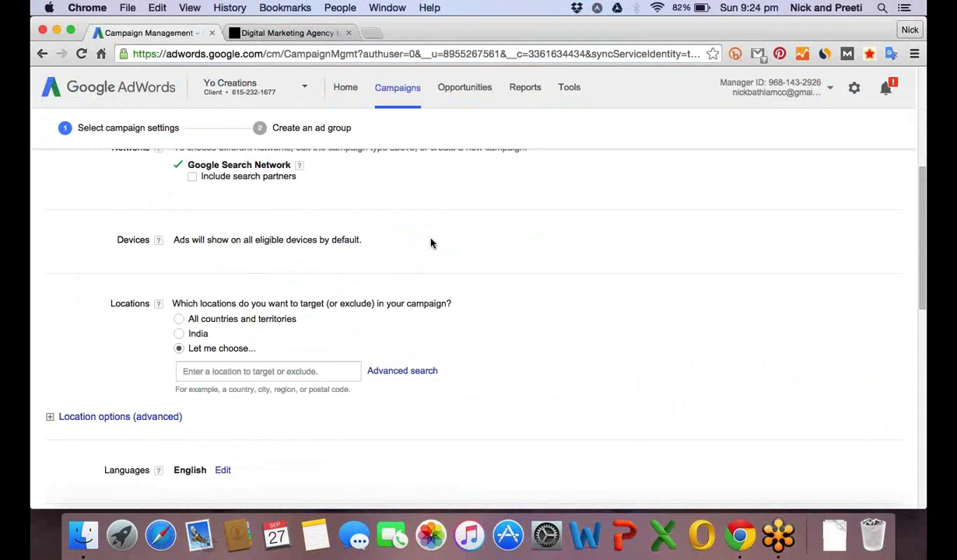
scroll(432, 244, up, 1)
click(210, 371)
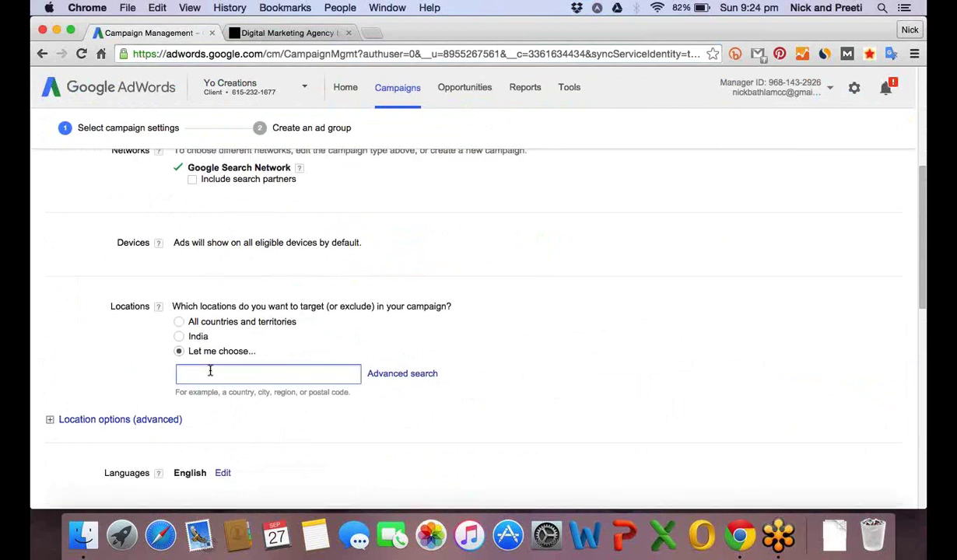
text(11)
text(0019)
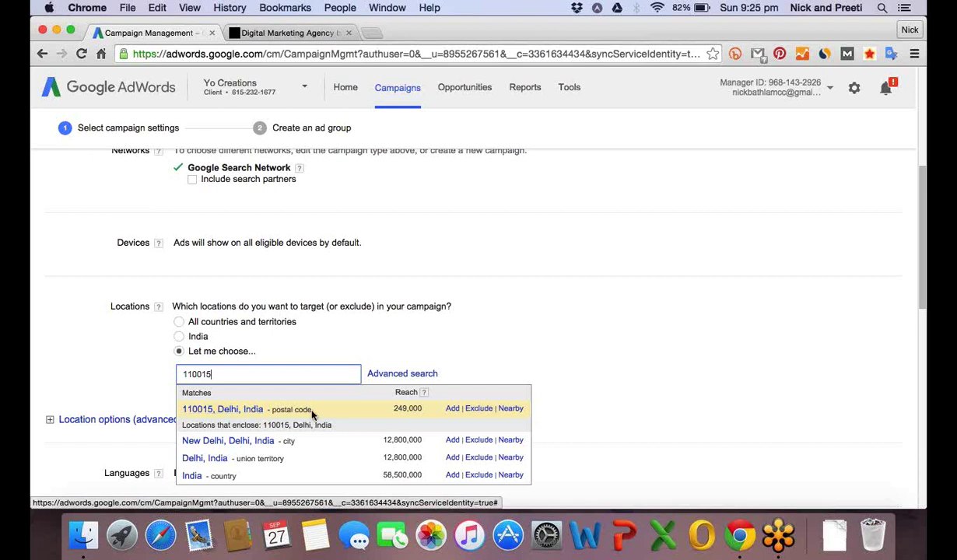
click(451, 412)
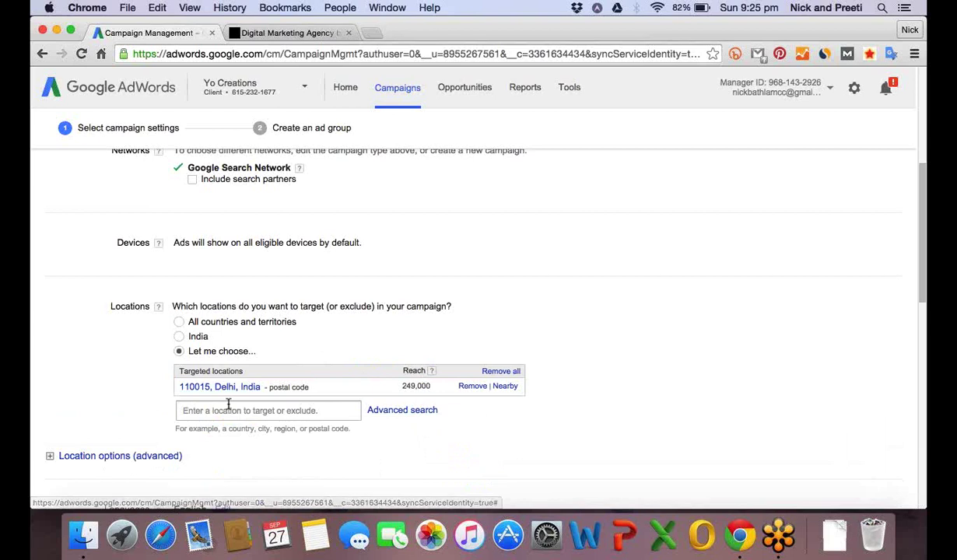
Open the Nearby locations map for the 110015 postal code.
scroll(143, 394, up, 1)
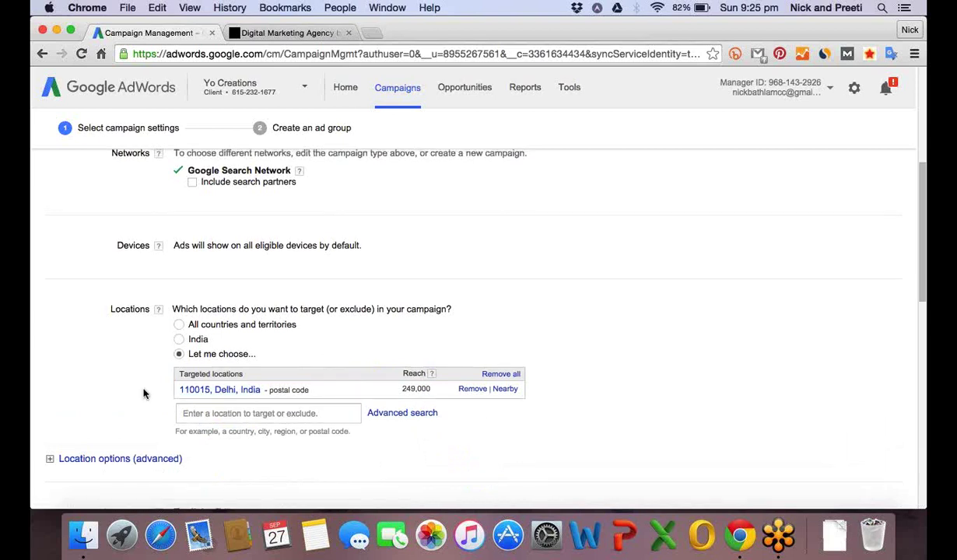
scroll(143, 394, up, 1)
scroll(143, 394, down, 2)
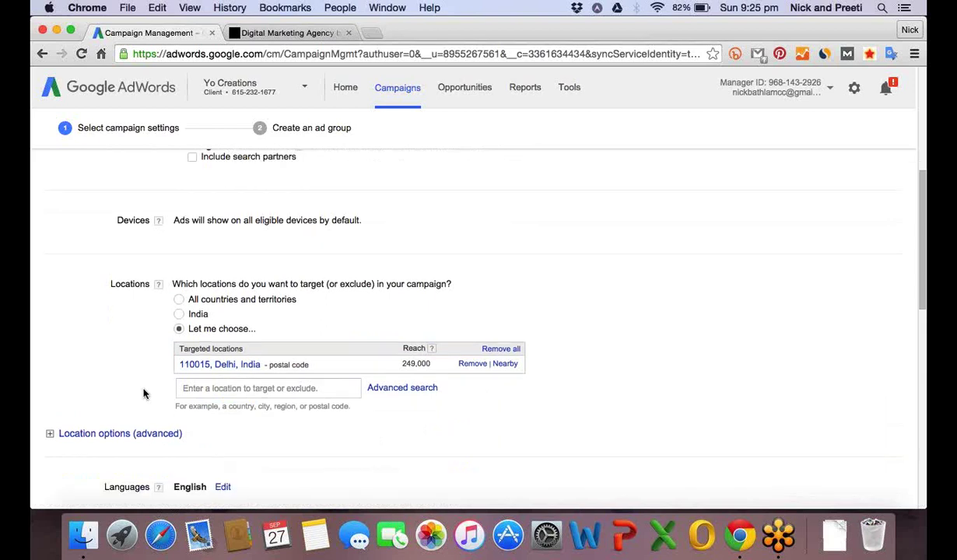
scroll(143, 394, down, 5)
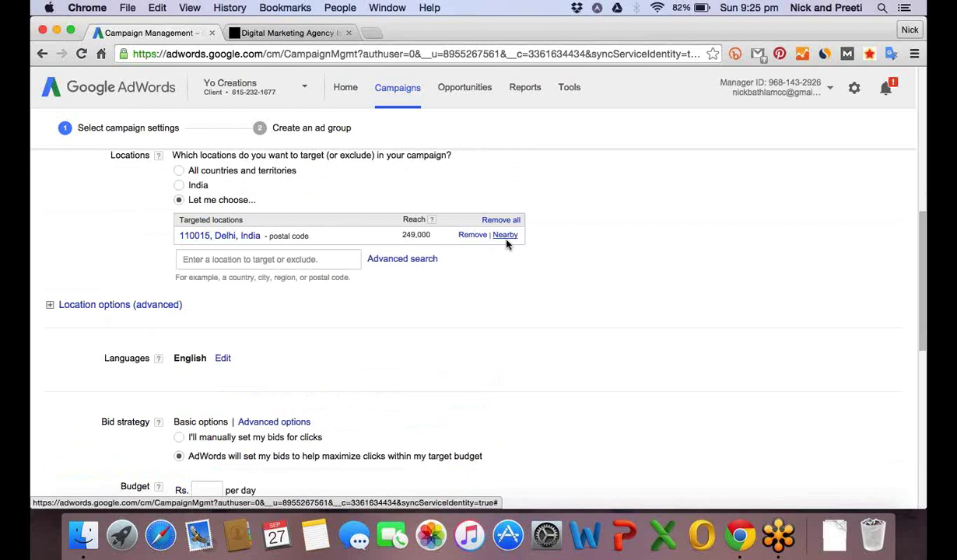
click(505, 235)
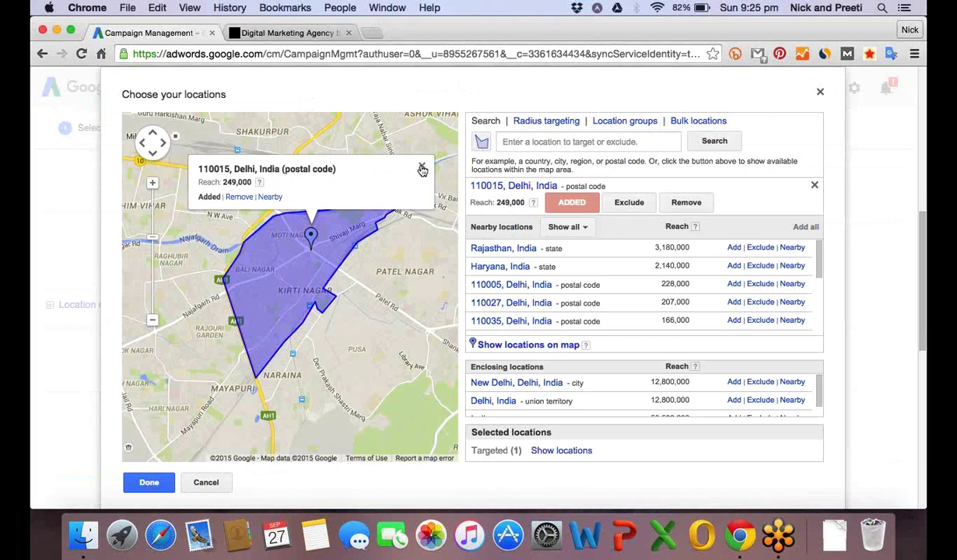
Add postal codes 110008 and 110005 from the map's area listing.
click(421, 169)
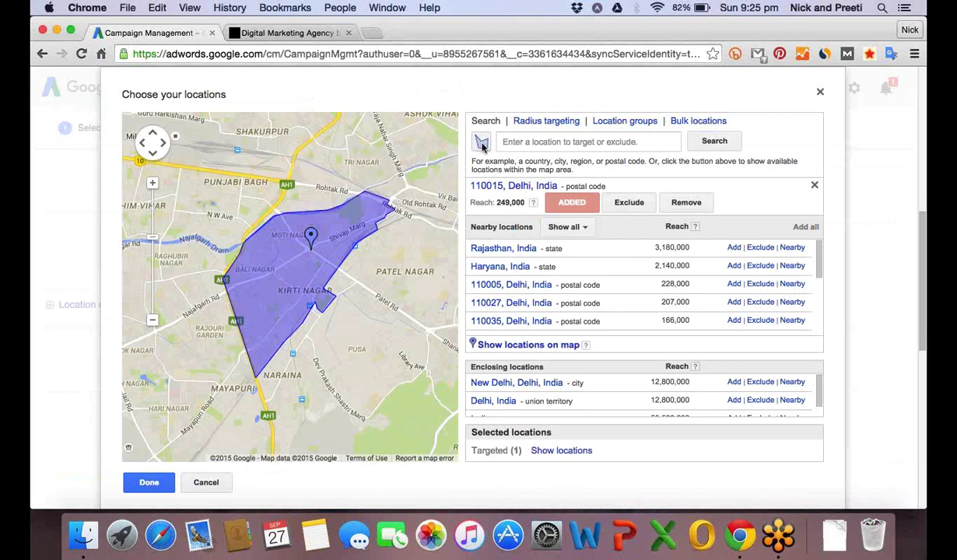
click(482, 143)
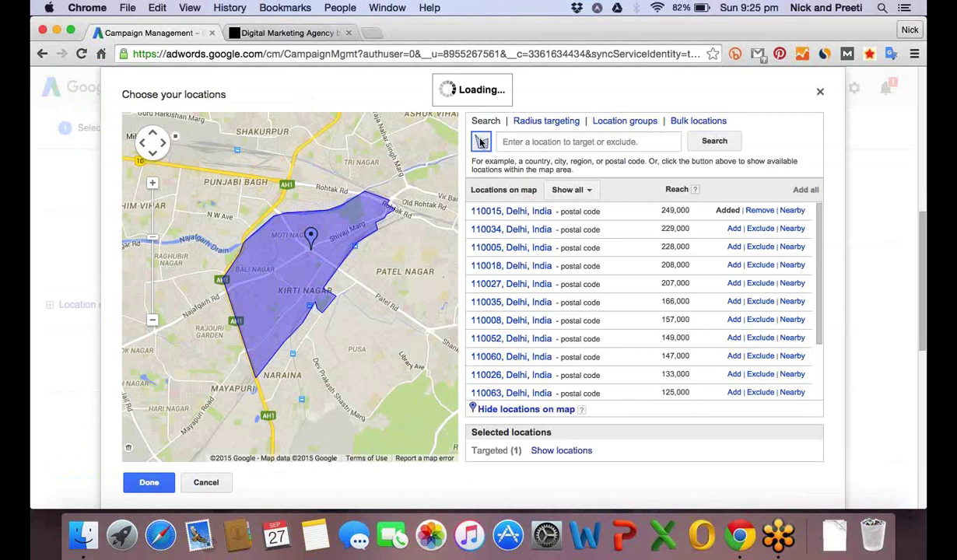
scroll(334, 328, down, 1)
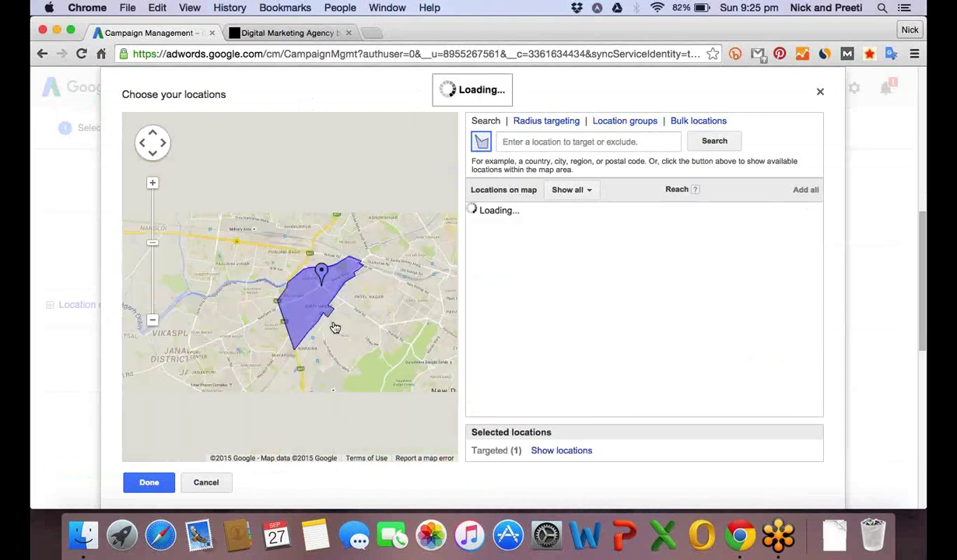
scroll(335, 327, up, 1)
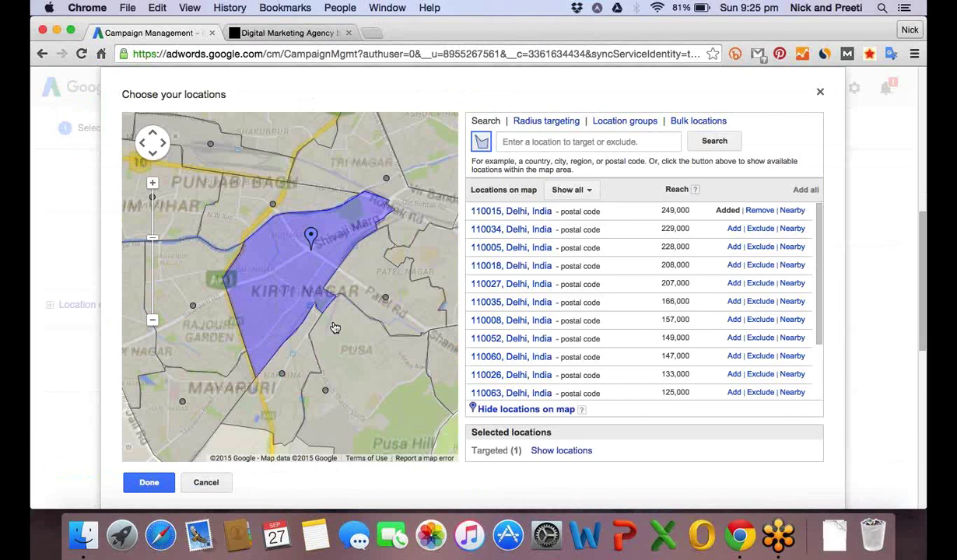
click(389, 297)
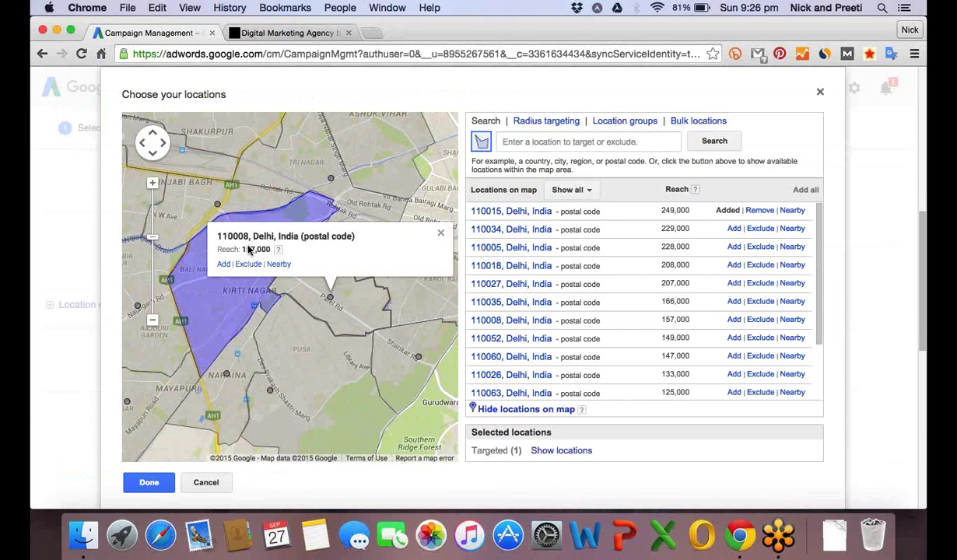
click(224, 264)
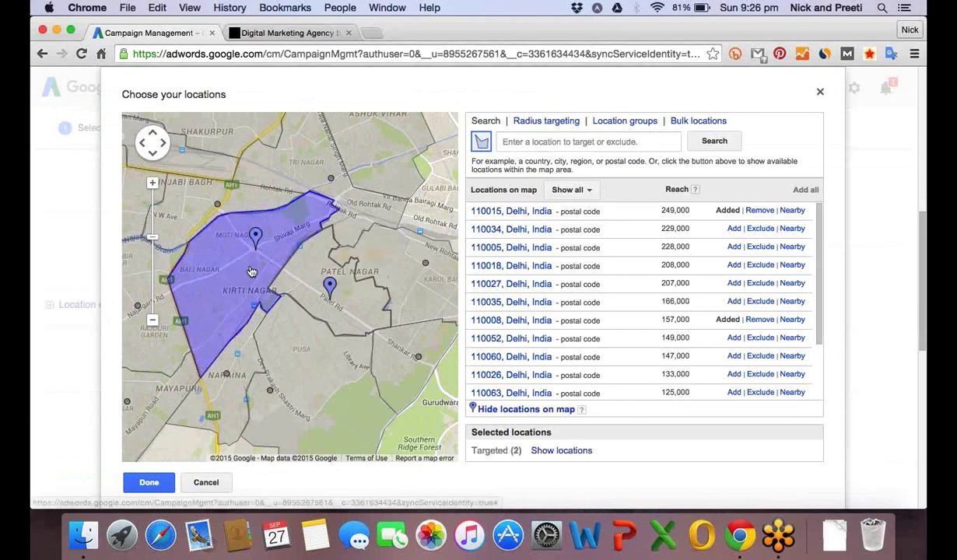
click(405, 274)
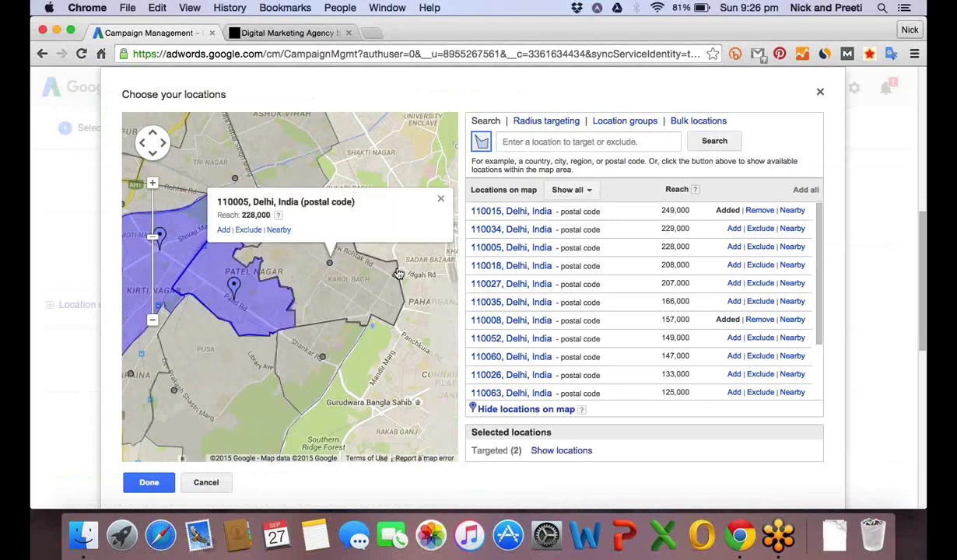
click(224, 229)
Pan the map west toward Mayapuri and add postal code 110027.
drag(258, 370, 325, 255)
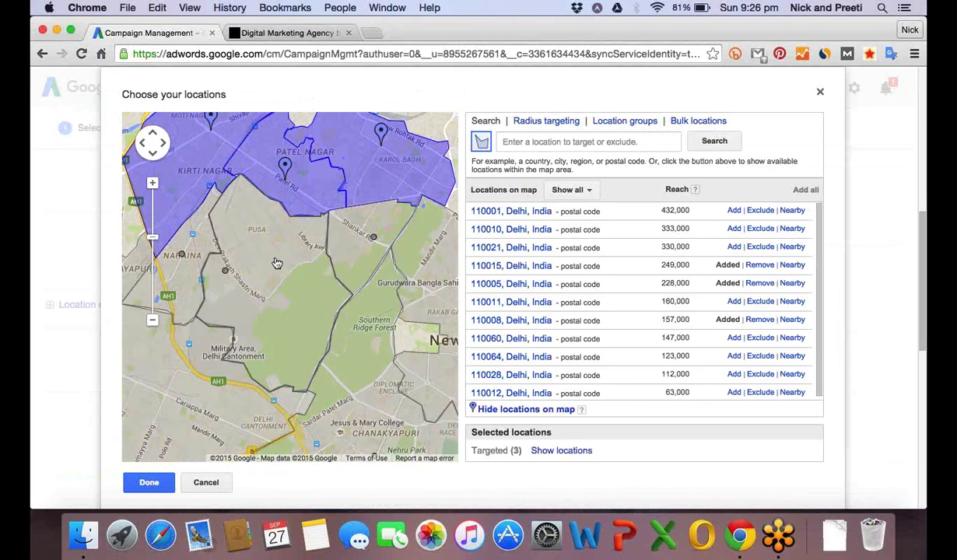
click(230, 256)
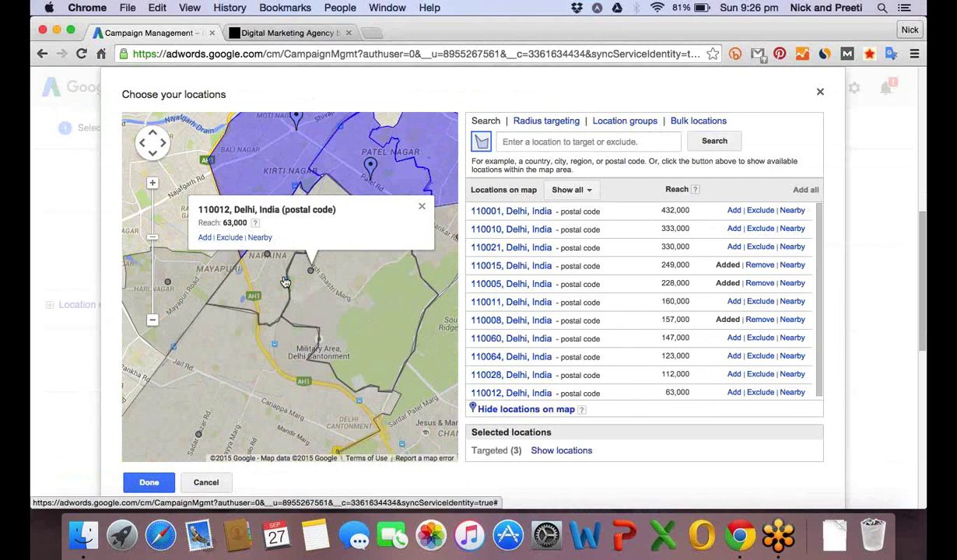
drag(355, 298, 359, 299)
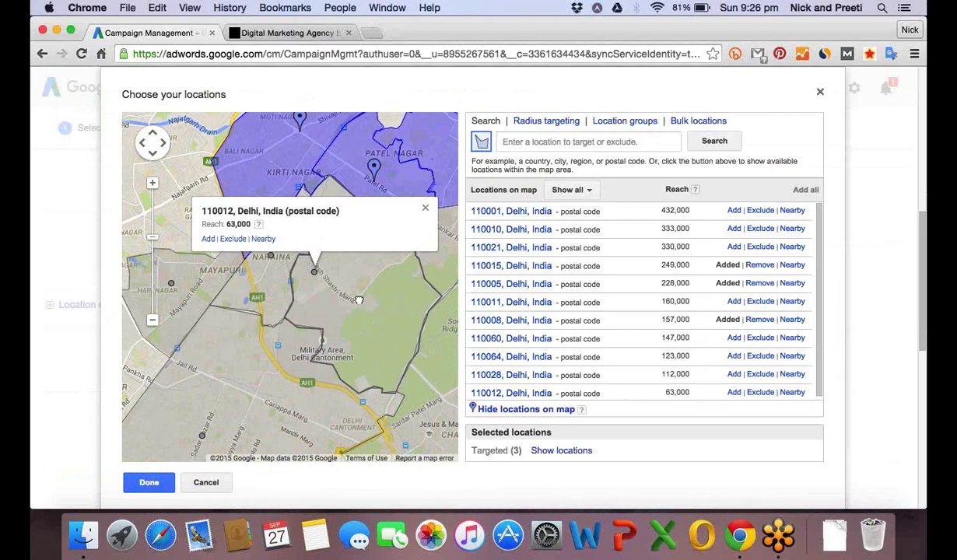
drag(294, 261, 352, 286)
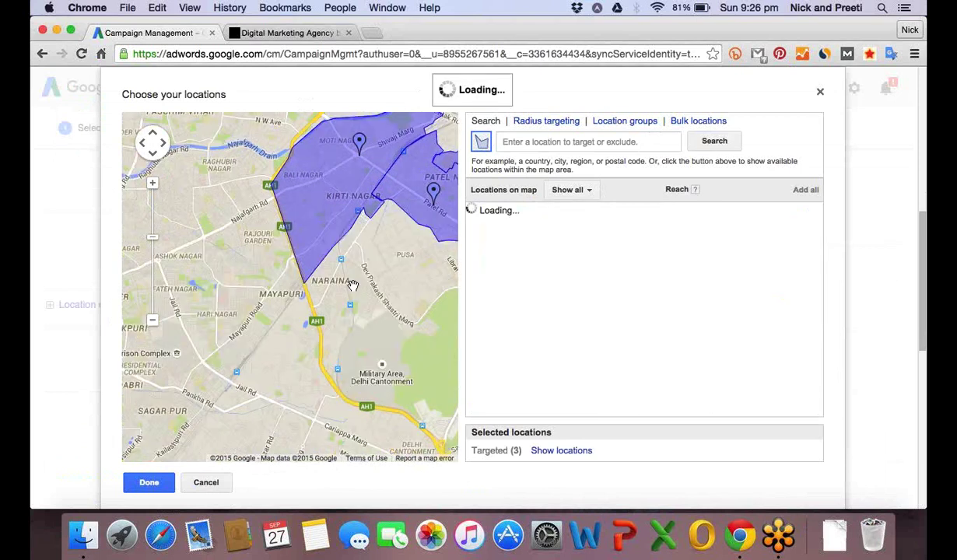
click(220, 204)
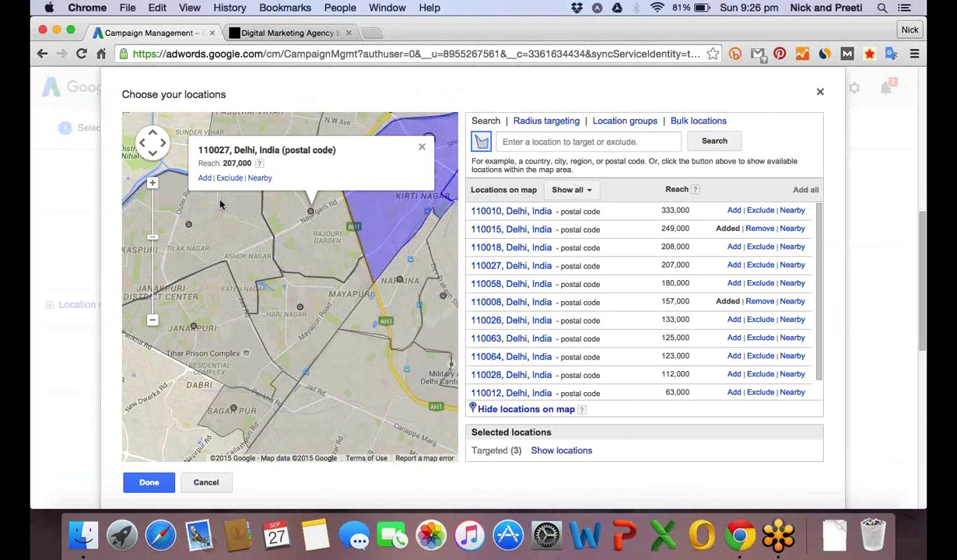
click(204, 177)
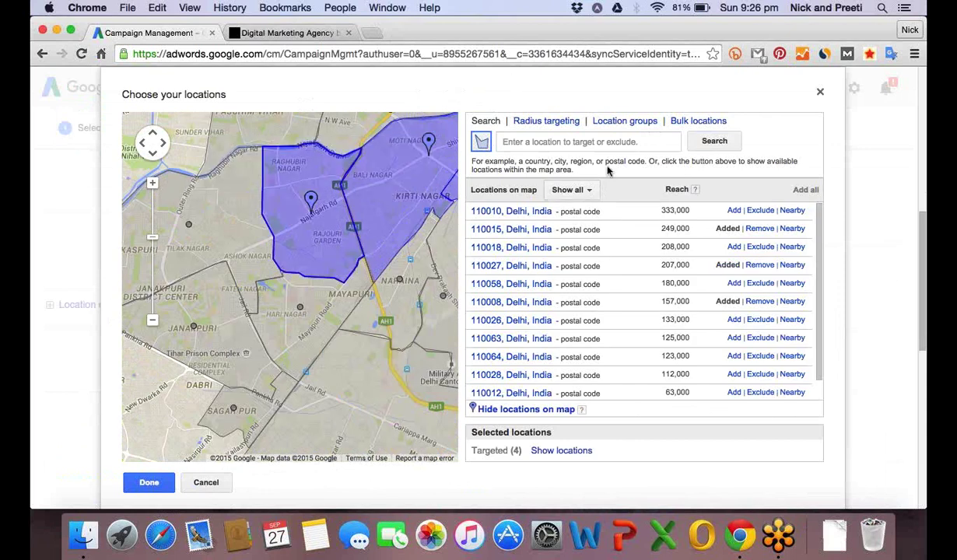
Switch to Radius targeting and enter 'delhi' as the place, checking the radius unit.
click(547, 123)
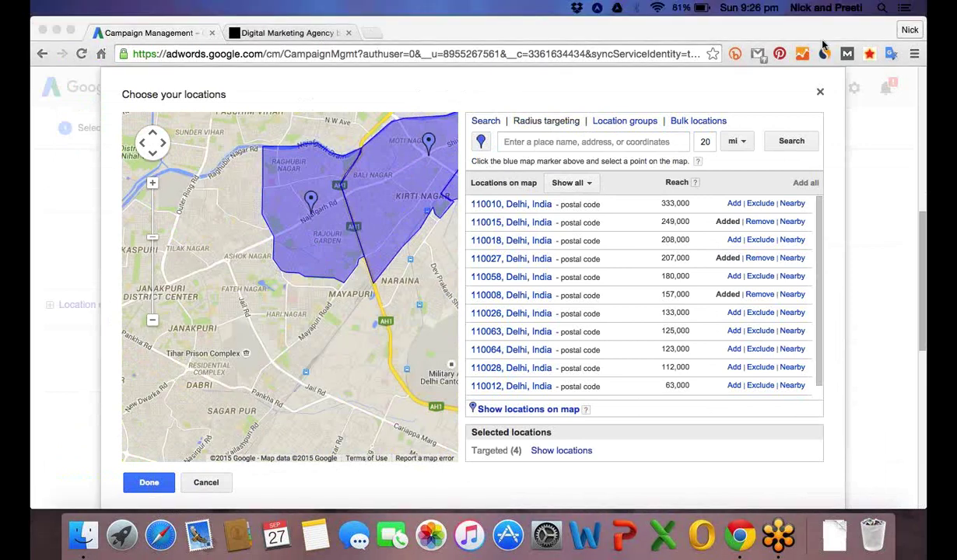
click(568, 144)
text(delhi)
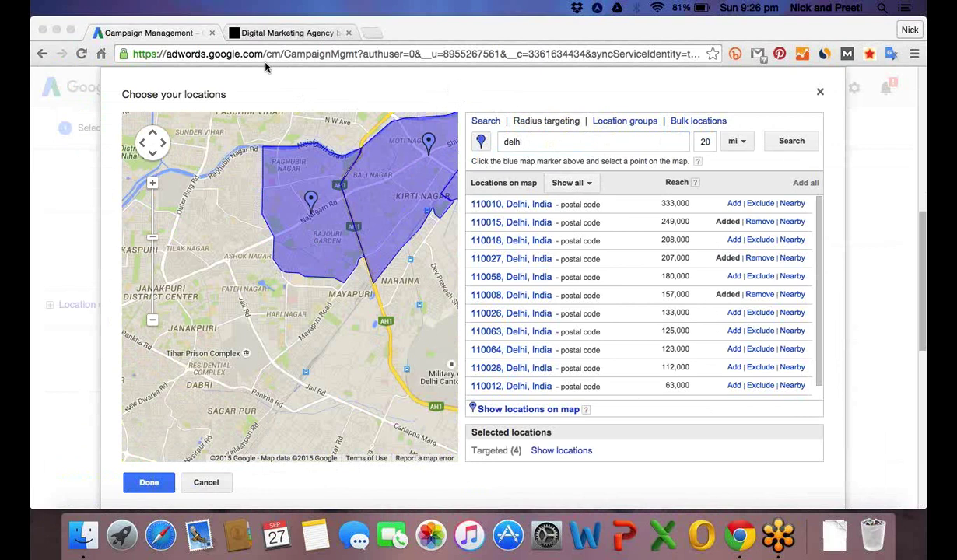
click(539, 143)
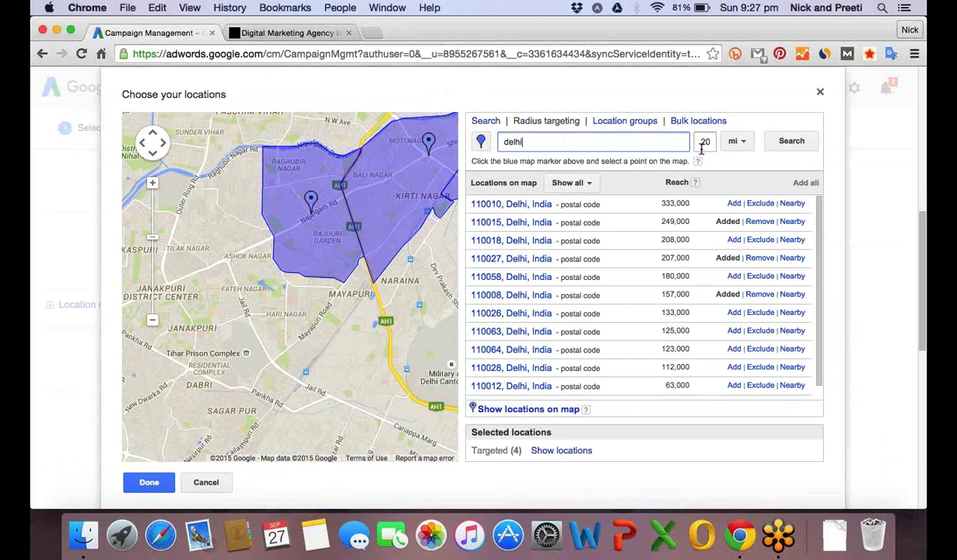
click(744, 144)
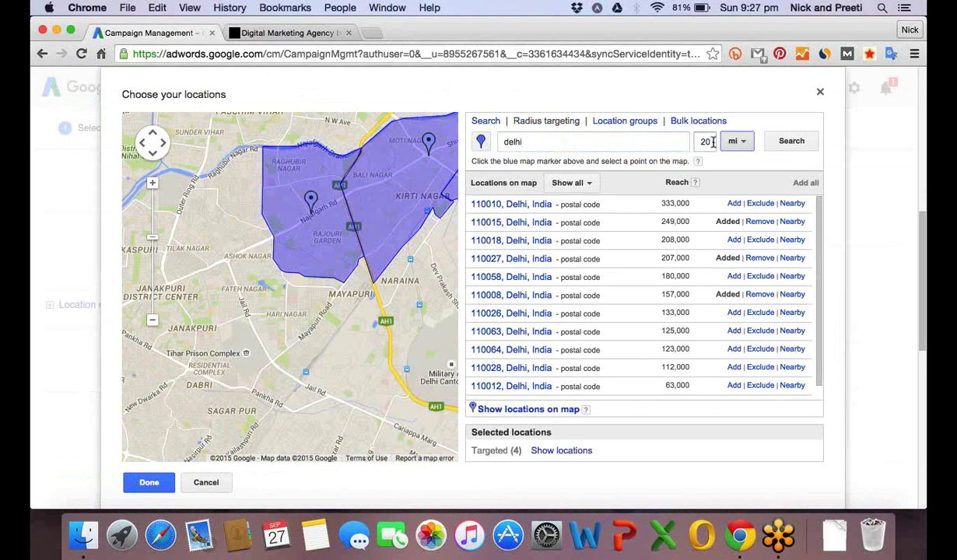
click(713, 142)
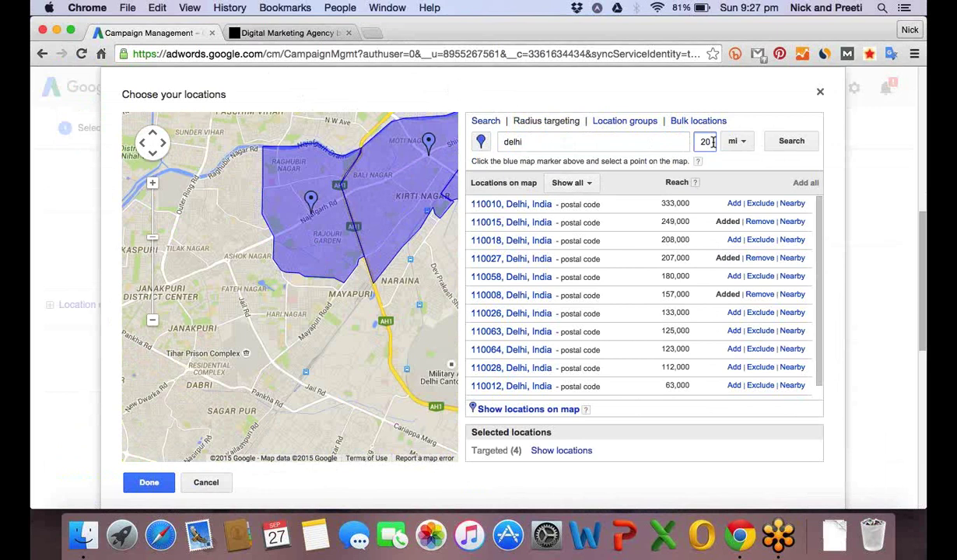
click(744, 145)
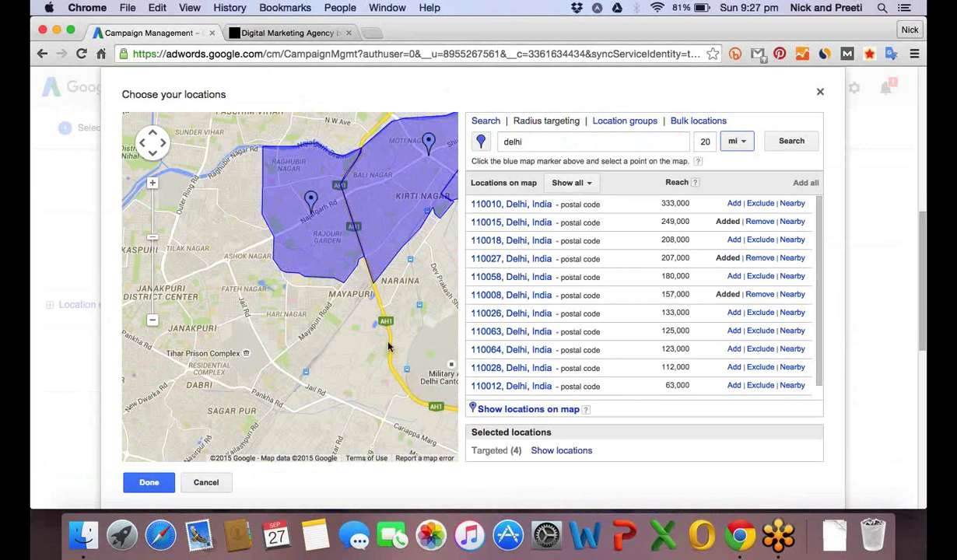
click(743, 145)
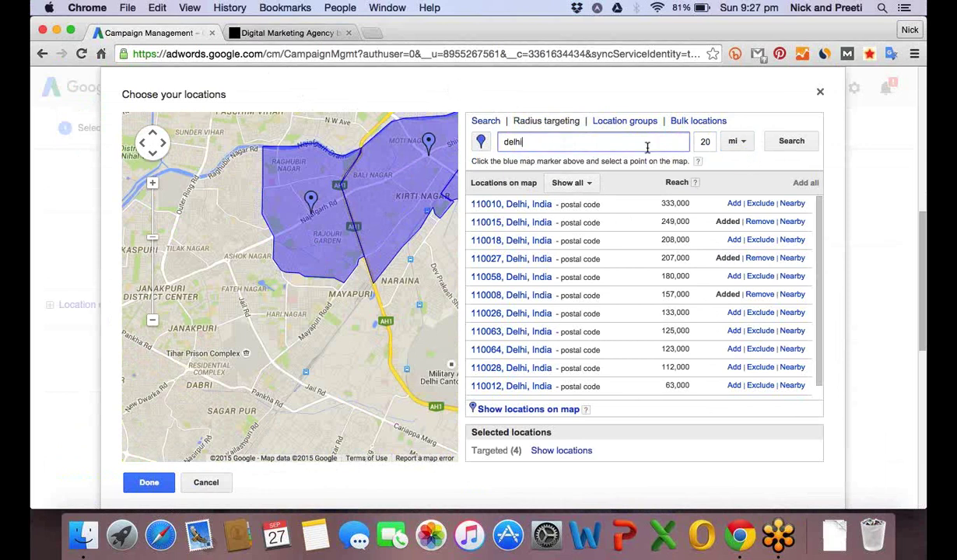
Change the radius place to Mumbai and the radius from 20 to 10 mi.
key(BackSpace)
key(BackSpace)
key(BackSpace)
key(BackSpace)
text(New Delhi)
key(BackSpace)
key(BackSpace)
key(BackSpace)
key(BackSpace)
key(BackSpace)
key(BackSpace)
key(BackSpace)
key(BackSpace)
key(BackSpace)
text(Mumbai)
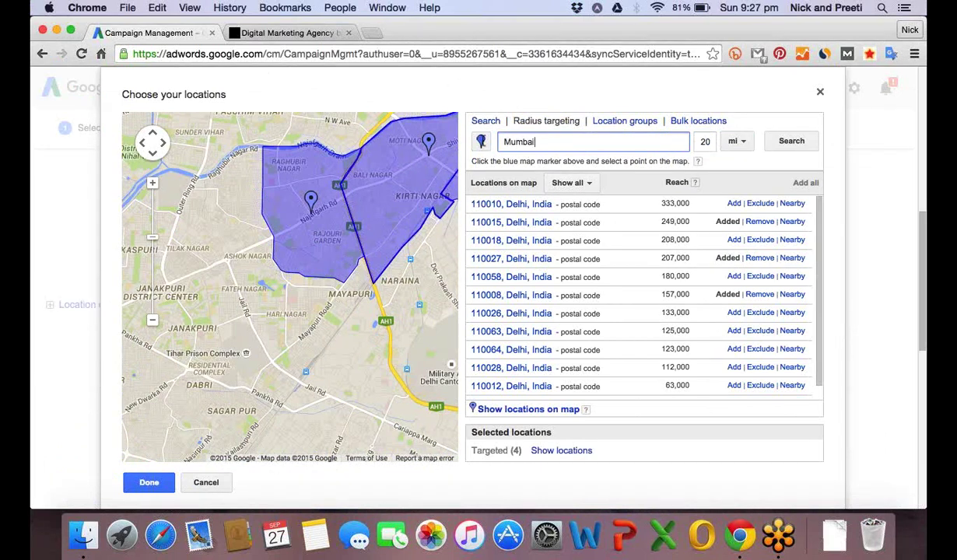
click(486, 145)
click(569, 143)
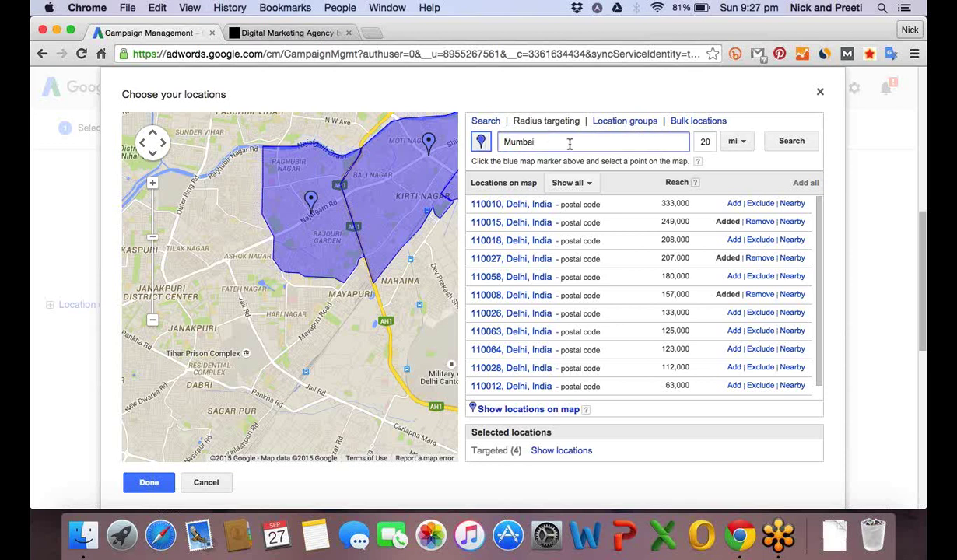
click(733, 141)
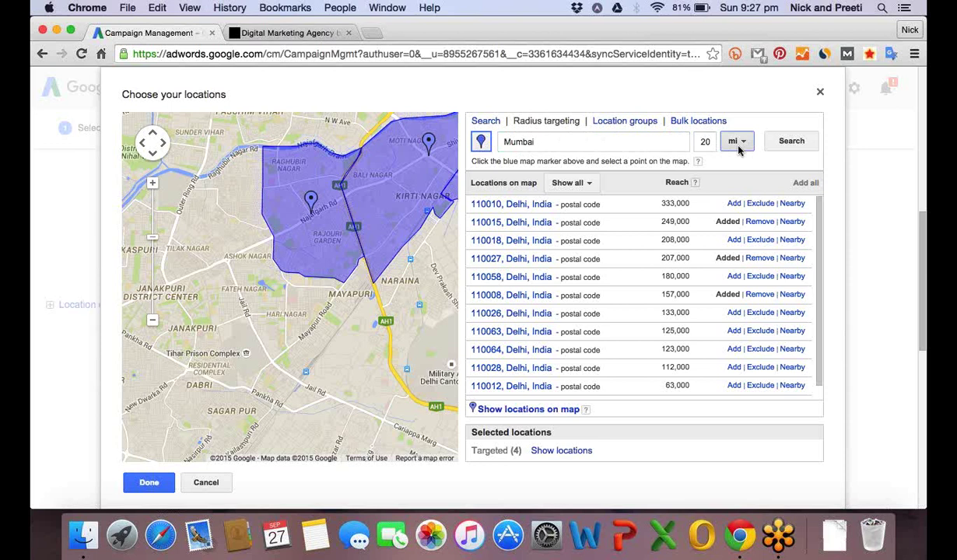
click(712, 144)
key(BackSpace)
key(BackSpace)
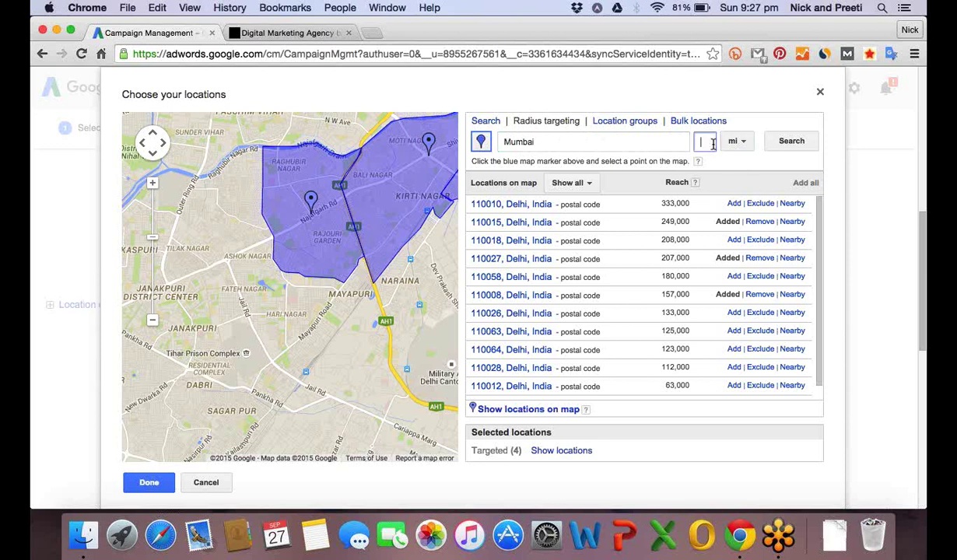
text(10)
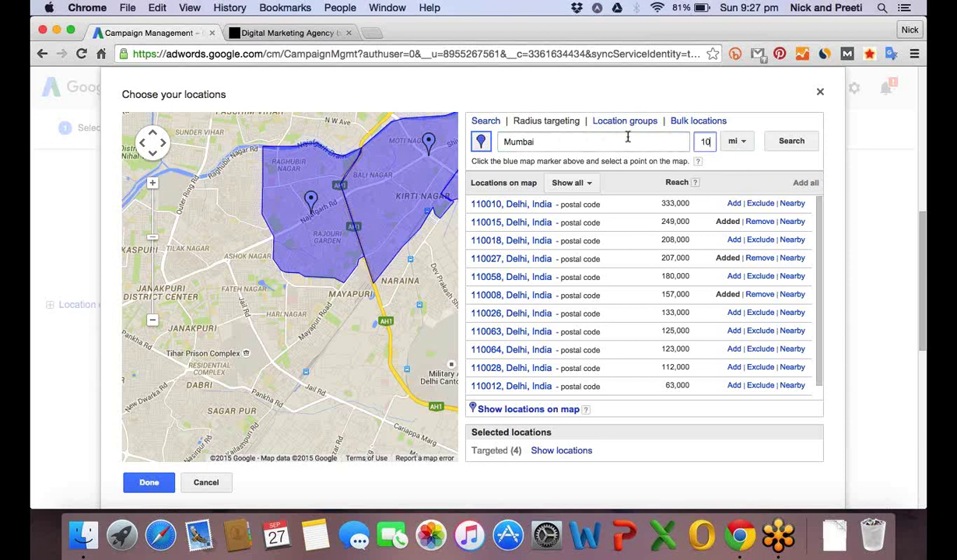
Search around Mumbai, add Mumbai city, then try a 5 mi radius.
click(787, 144)
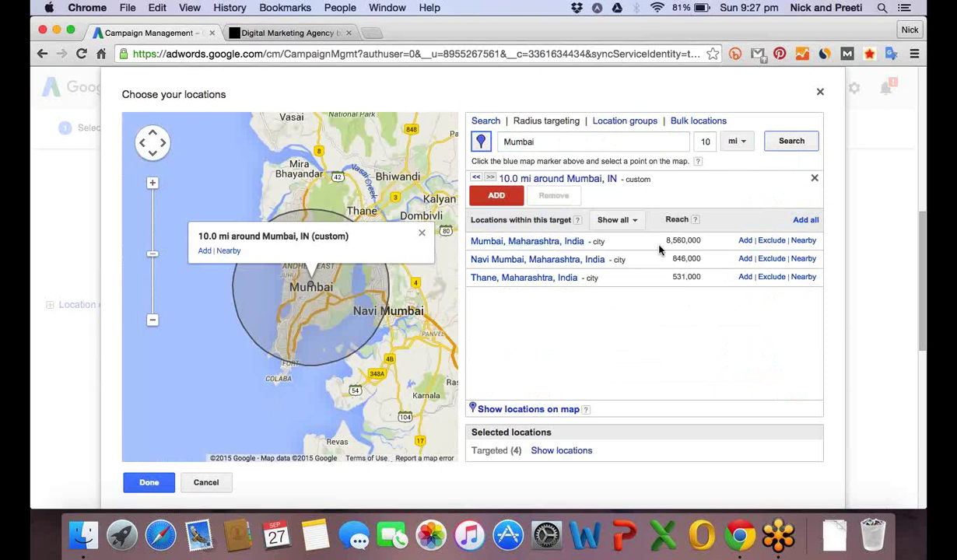
click(745, 240)
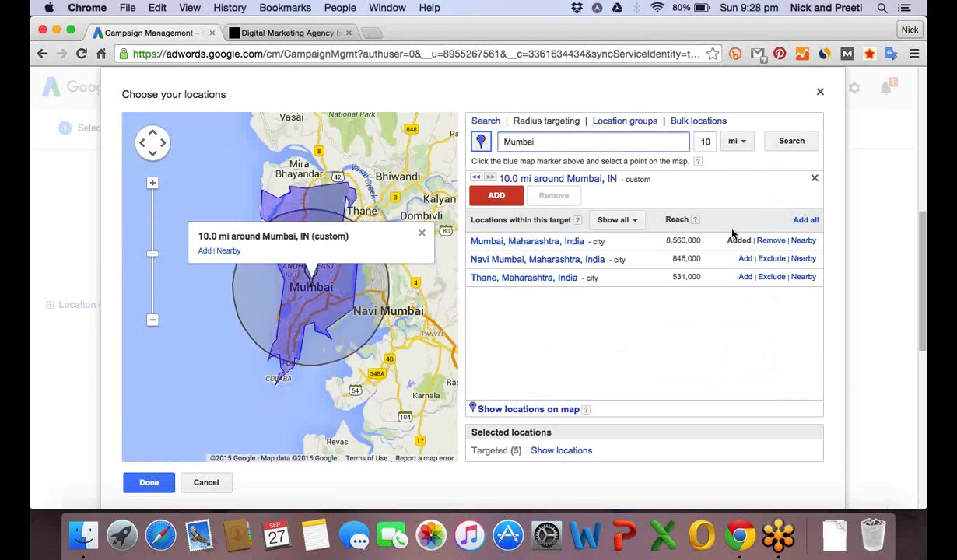
click(736, 143)
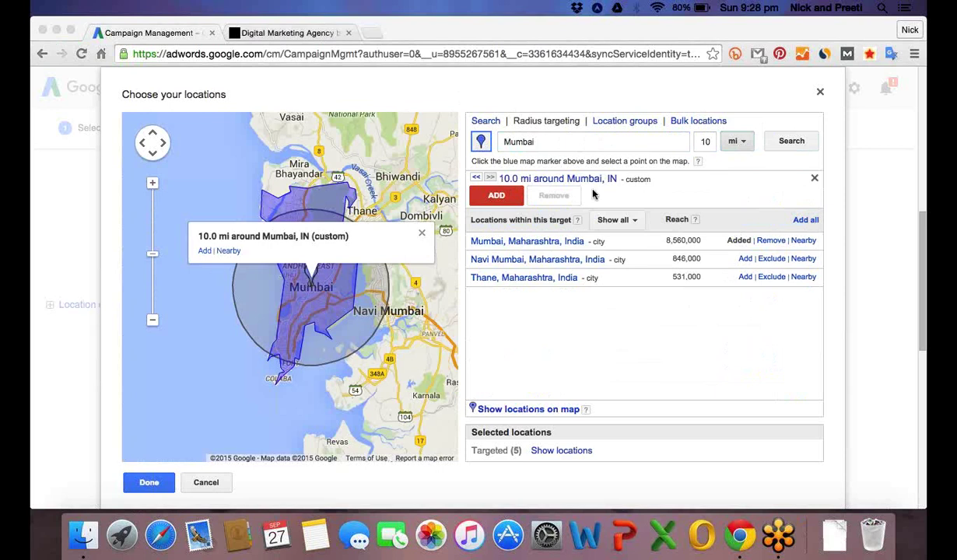
click(708, 145)
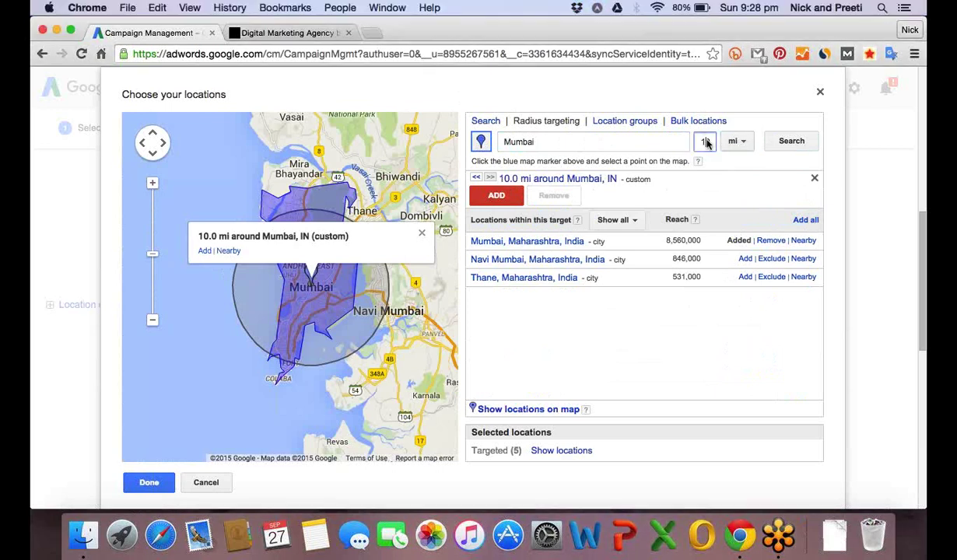
key(BackSpace)
key(BackSpace)
text(5)
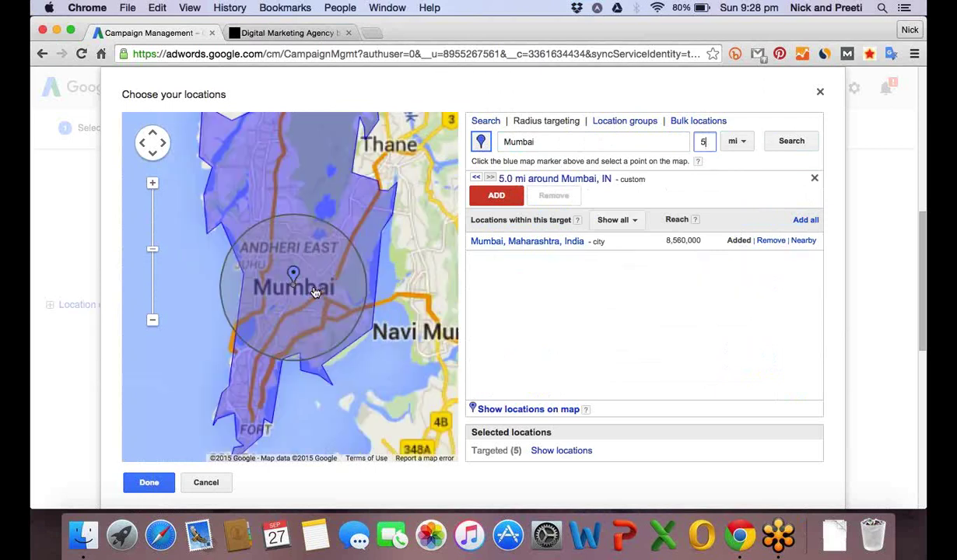
click(315, 292)
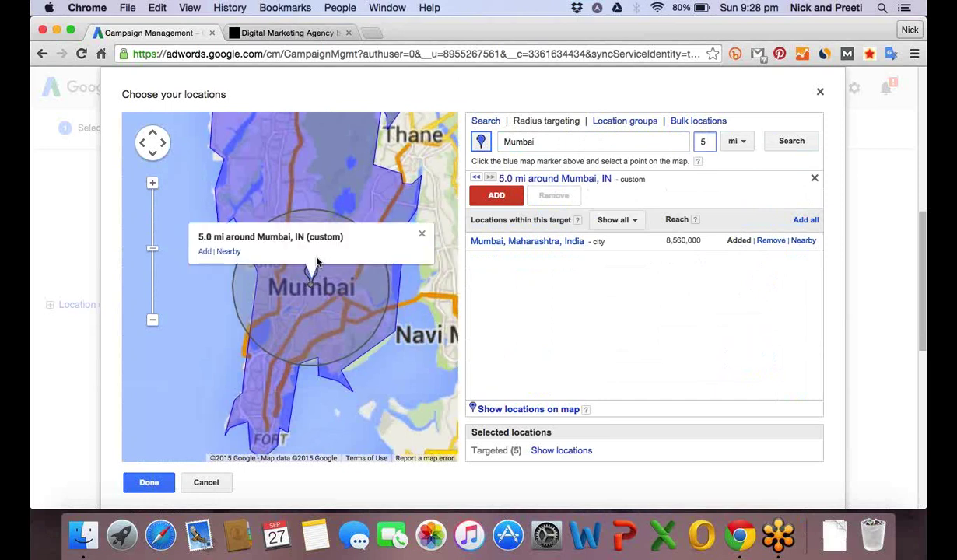
Set the radius to 20 mi around Mumbai, search, and add it as a target.
double_click(705, 142)
text(20)
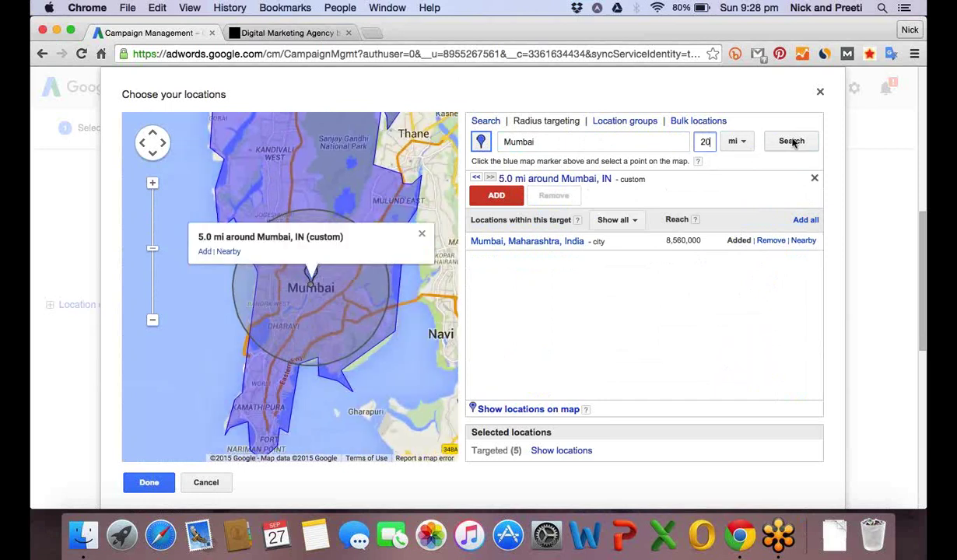
click(792, 142)
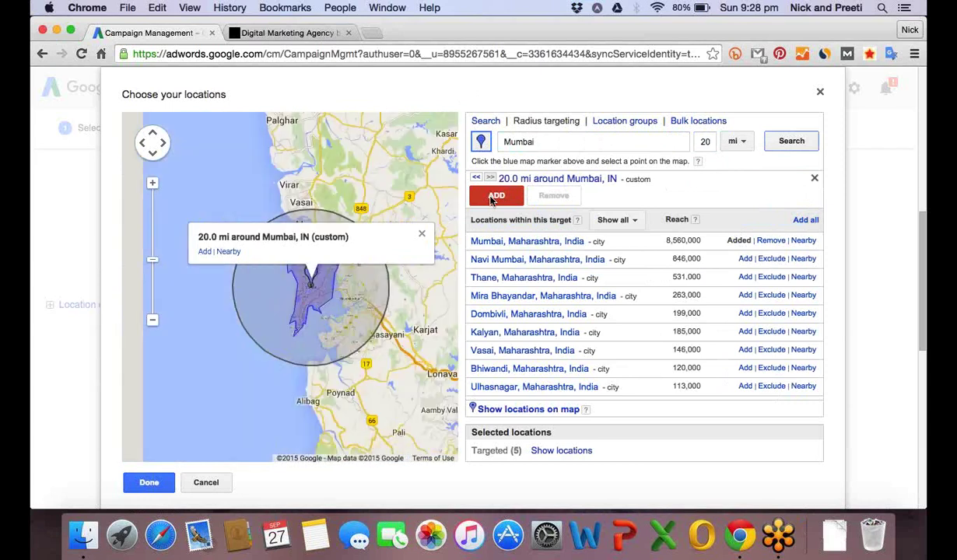
click(495, 197)
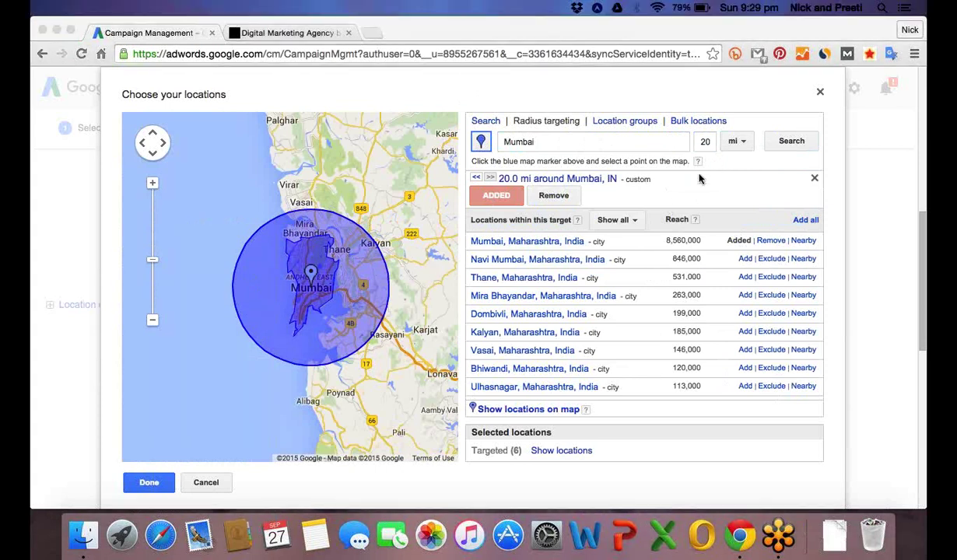
click(158, 484)
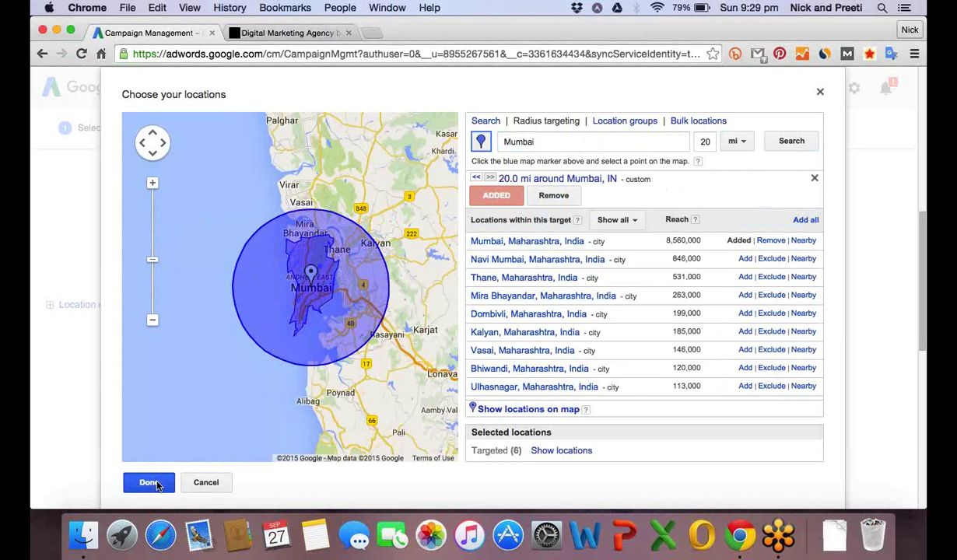
Confirm the chosen locations and review all six targeted locations, including the 20 mi Mumbai radius.
click(156, 483)
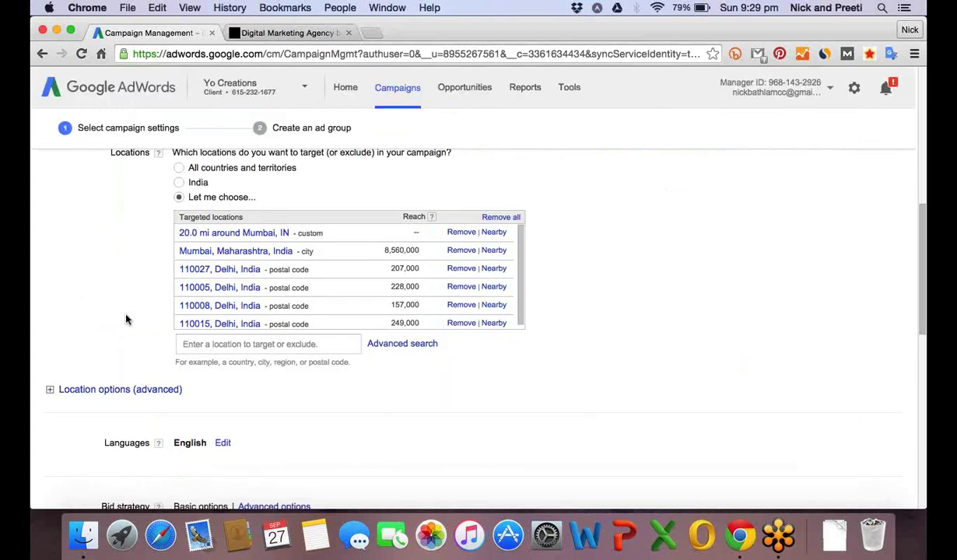
scroll(126, 319, down, 1)
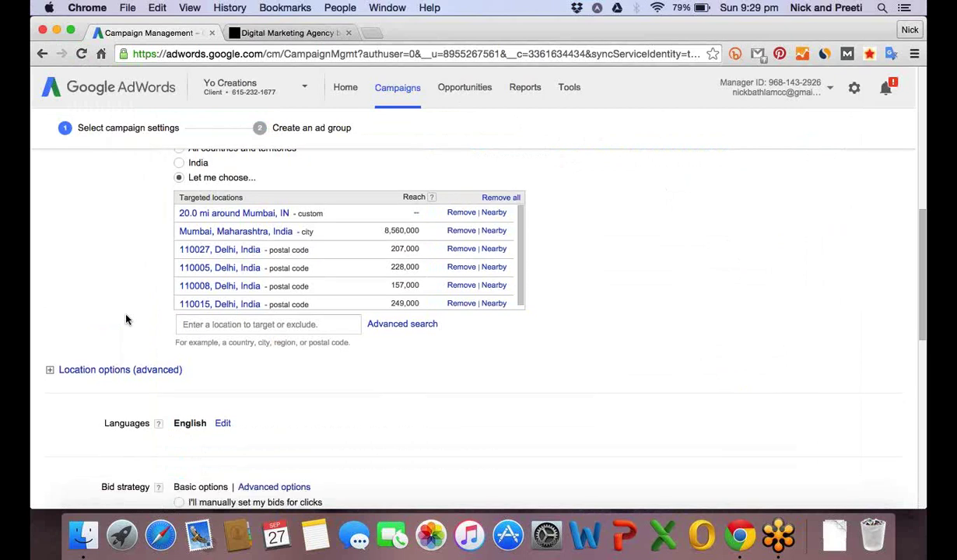
scroll(126, 320, up, 3)
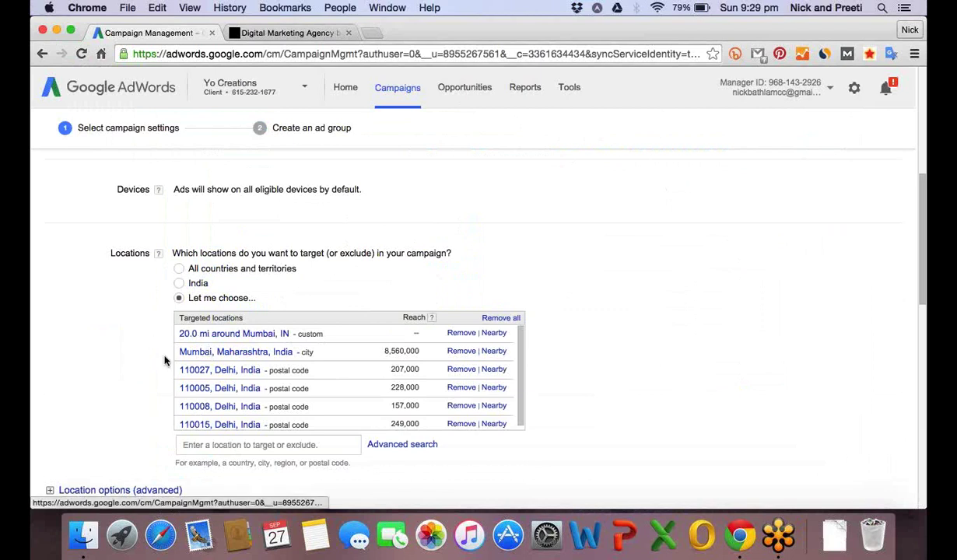
Expand the Languages setting to show every available campaign language.
scroll(123, 363, down, 5)
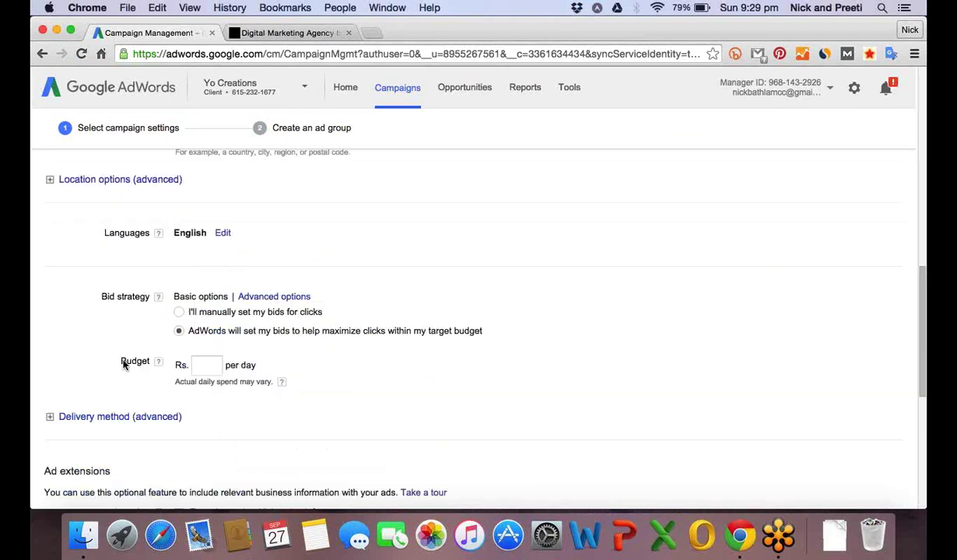
click(223, 234)
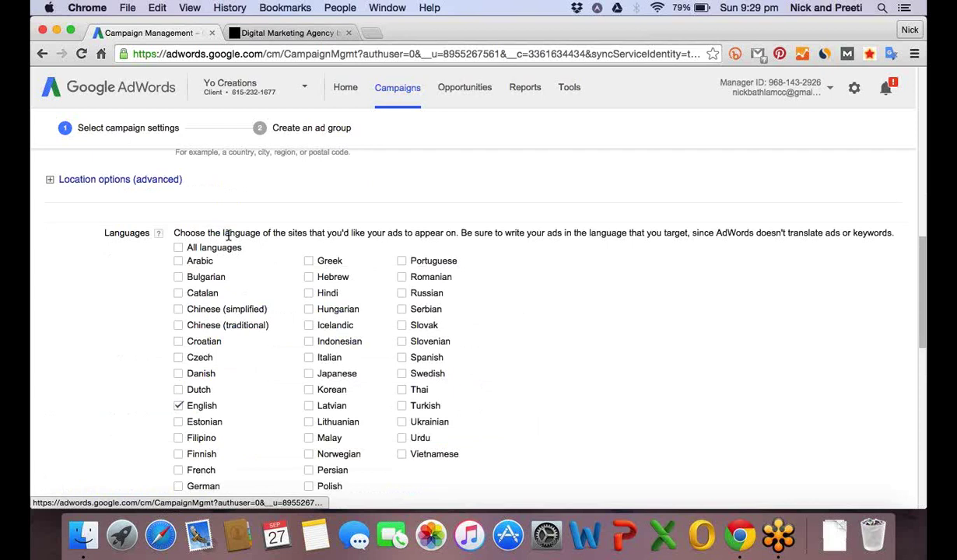
scroll(110, 314, down, 1)
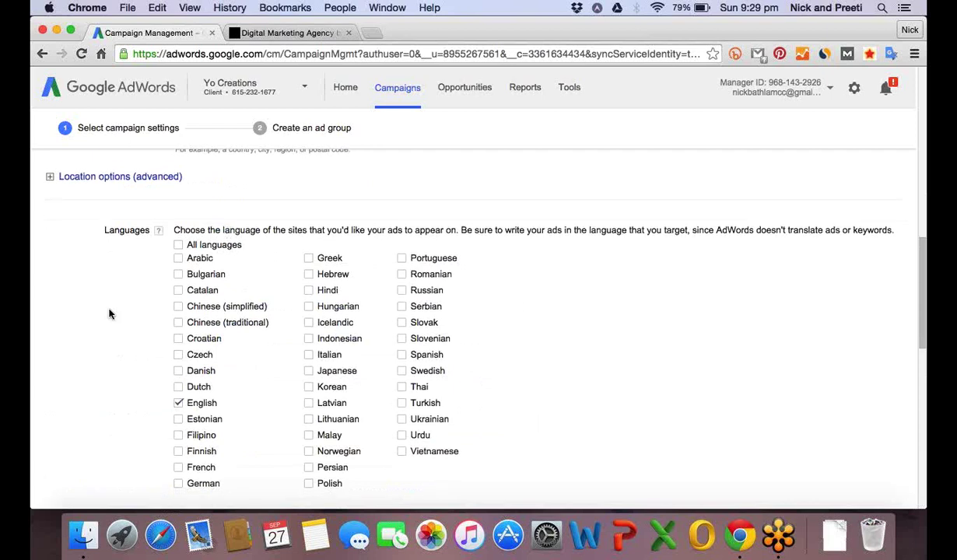
scroll(110, 313, down, 1)
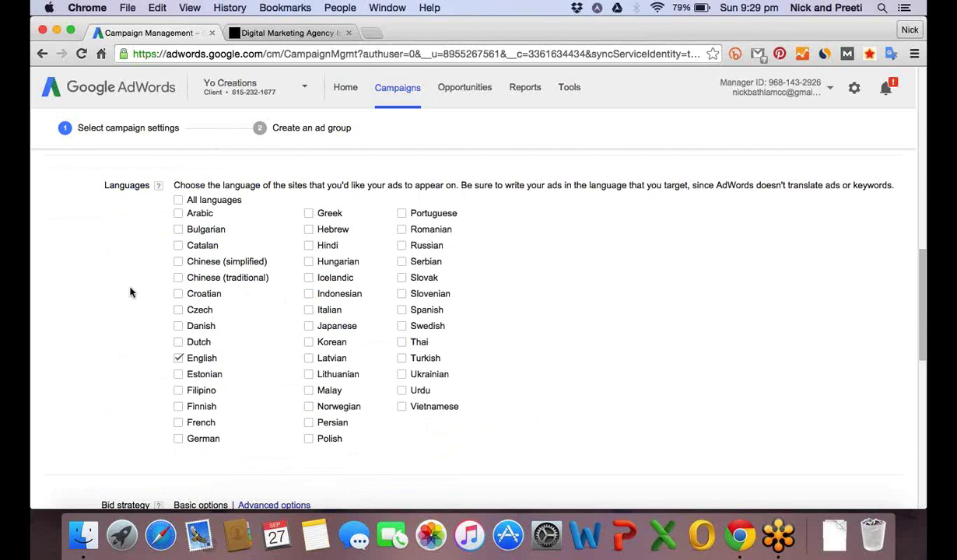
scroll(132, 292, down, 4)
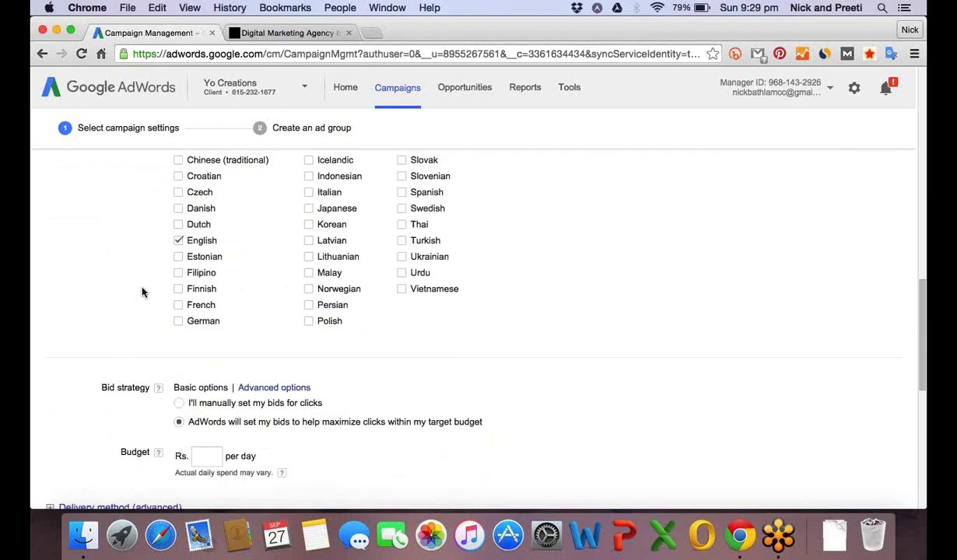
scroll(109, 304, down, 1)
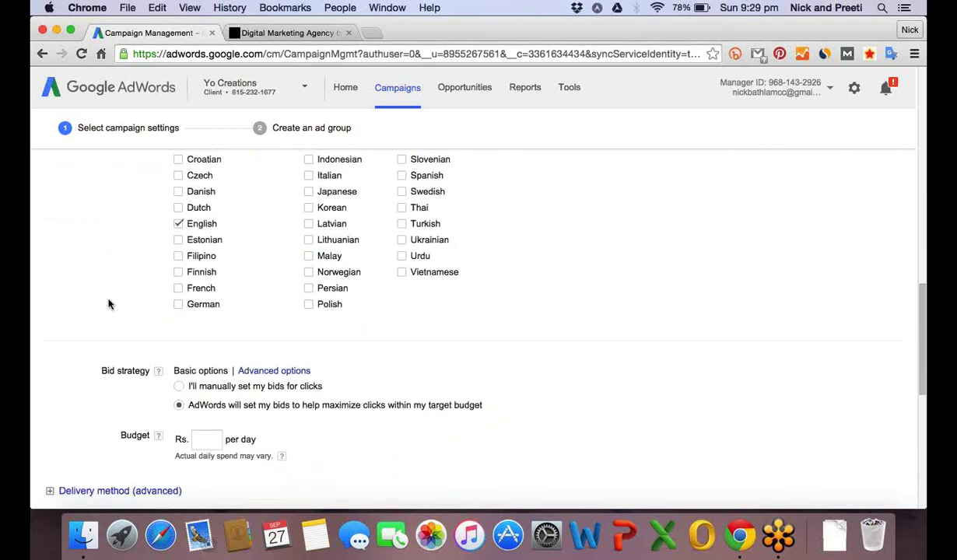
scroll(109, 304, up, 2)
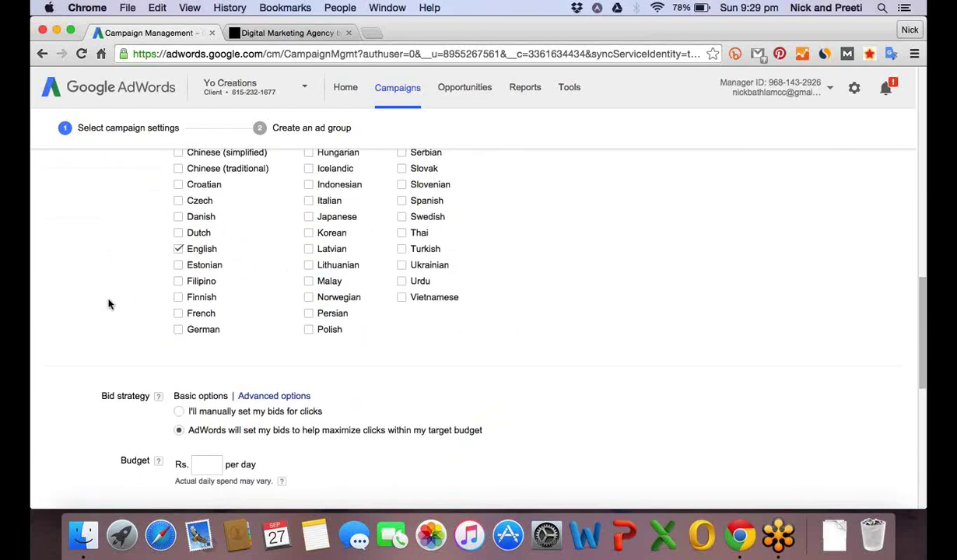
scroll(109, 304, up, 2)
scroll(109, 305, up, 5)
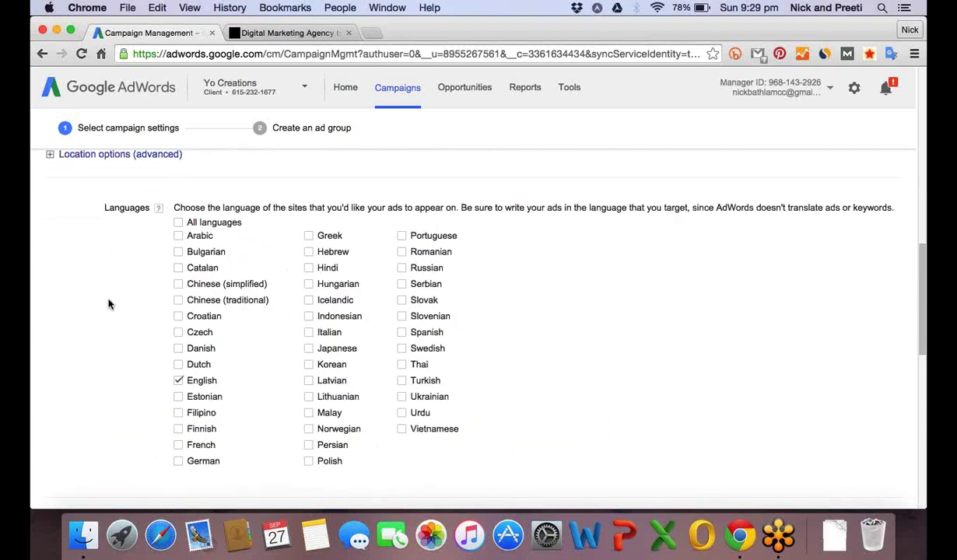
Tick Hindi, then untick it so English remains the only targeted language.
click(309, 267)
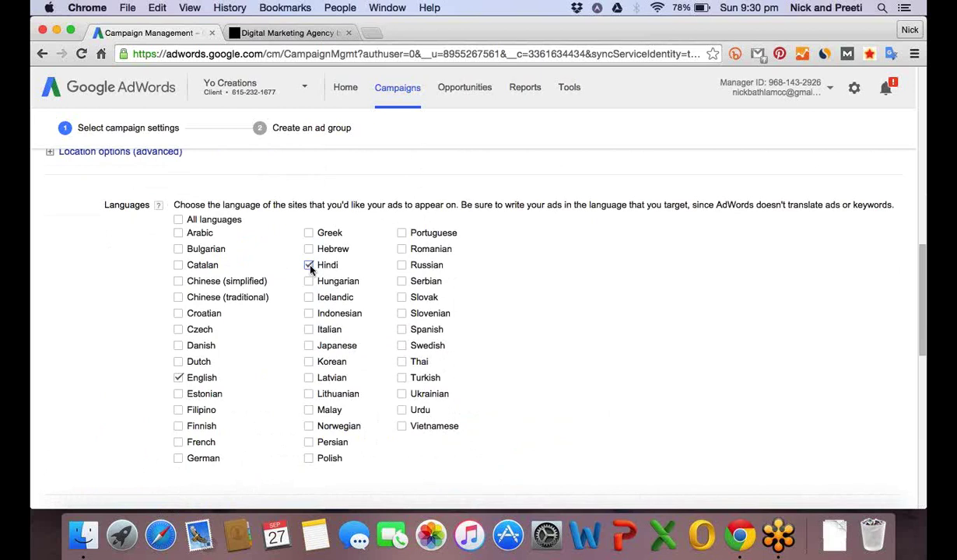
click(310, 265)
scroll(119, 298, down, 1)
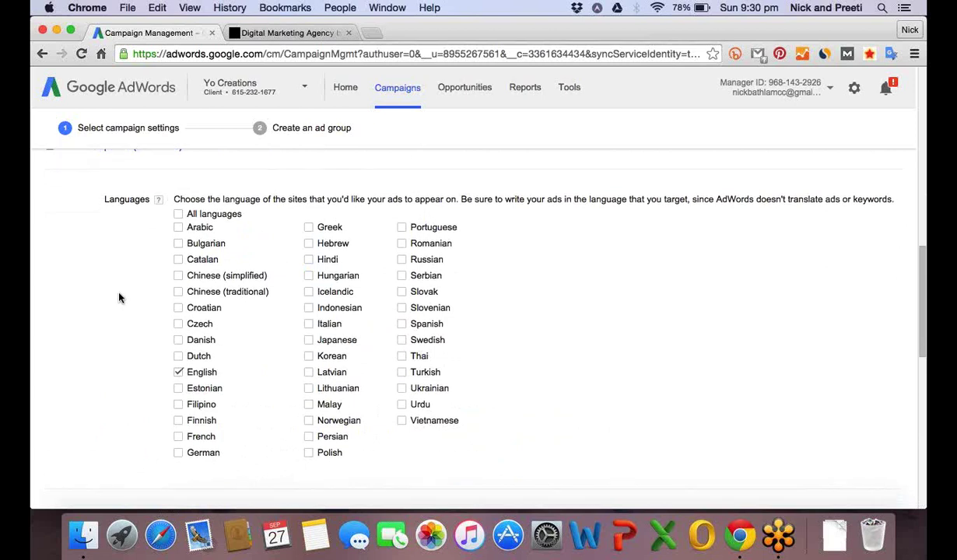
scroll(119, 297, down, 3)
scroll(119, 298, down, 2)
scroll(119, 298, down, 1)
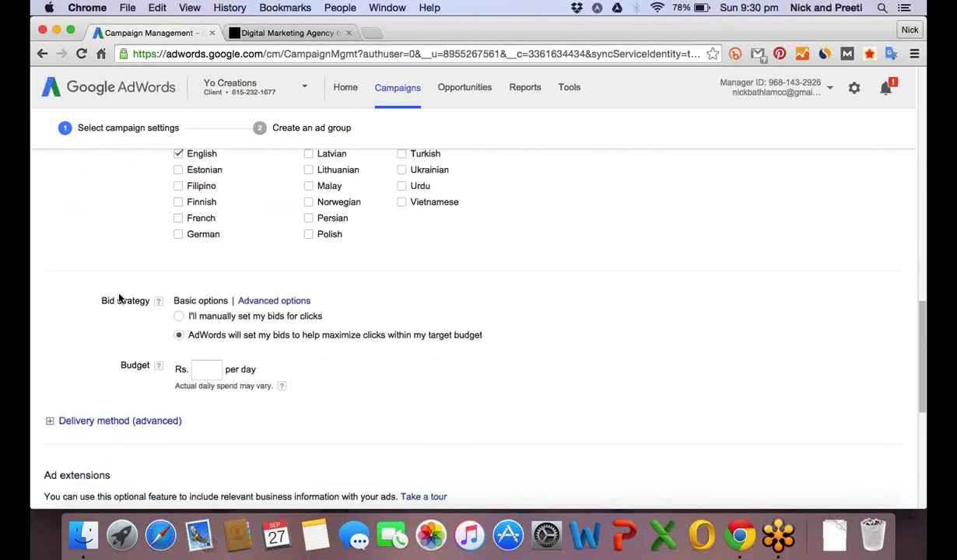
scroll(119, 298, down, 1)
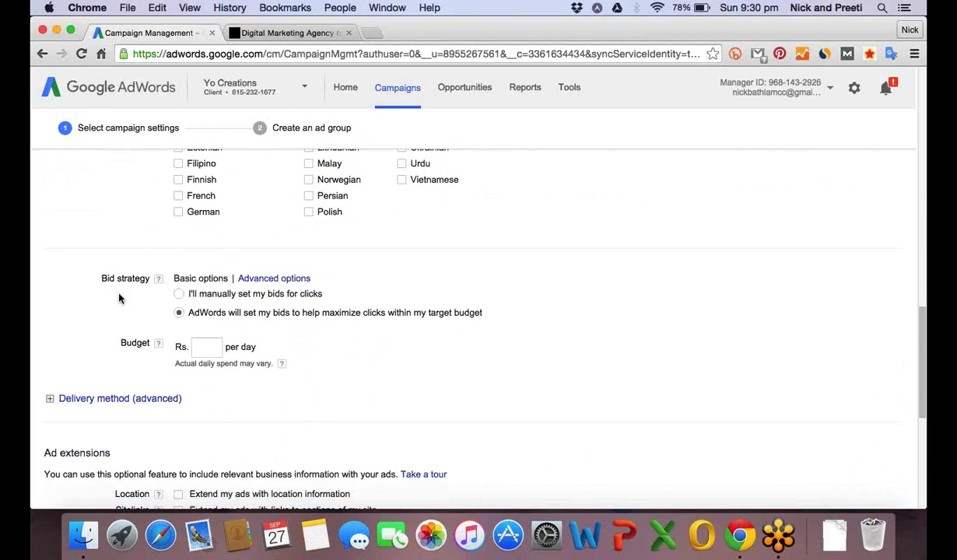
scroll(152, 272, down, 1)
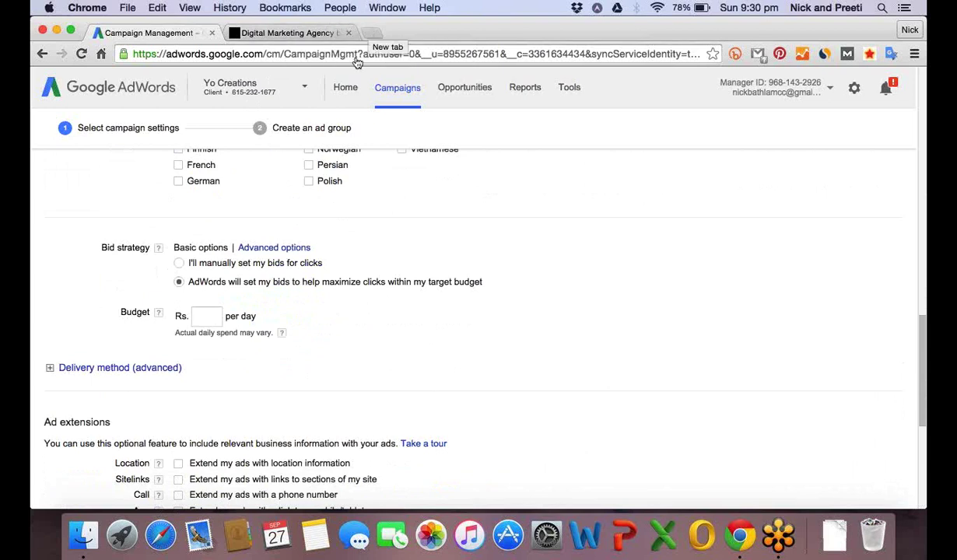
drag(99, 248, 115, 246)
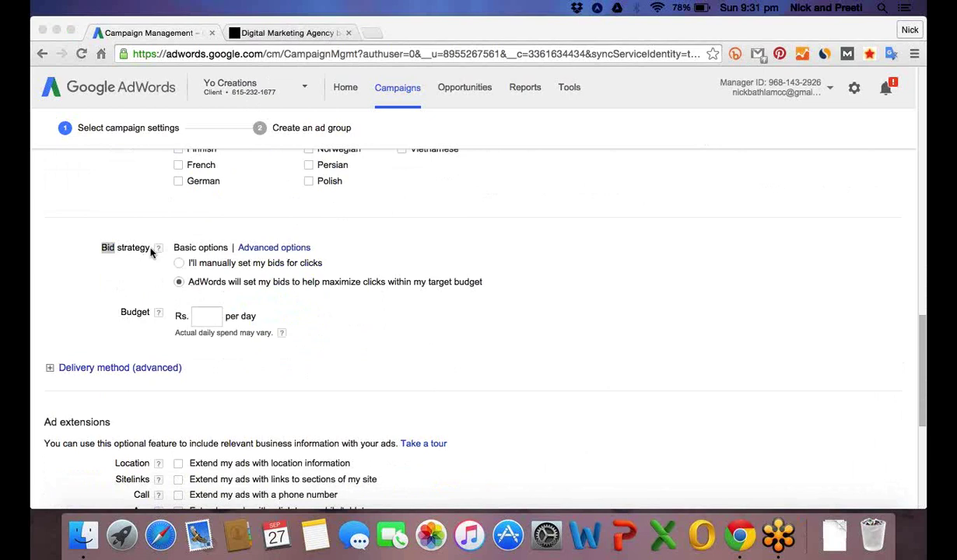
Switch the bid strategy to AdWords automatically maximizing clicks within the target budget.
drag(153, 250, 101, 250)
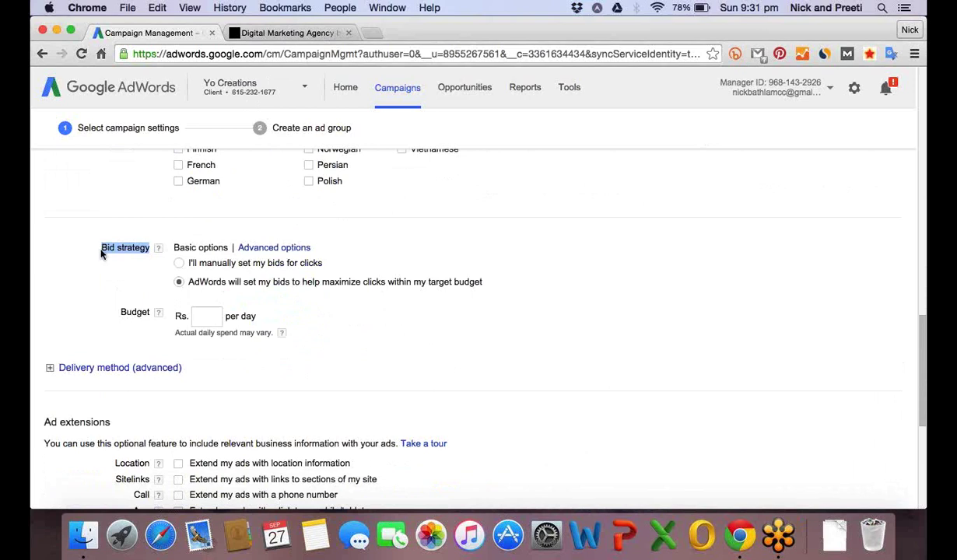
click(180, 264)
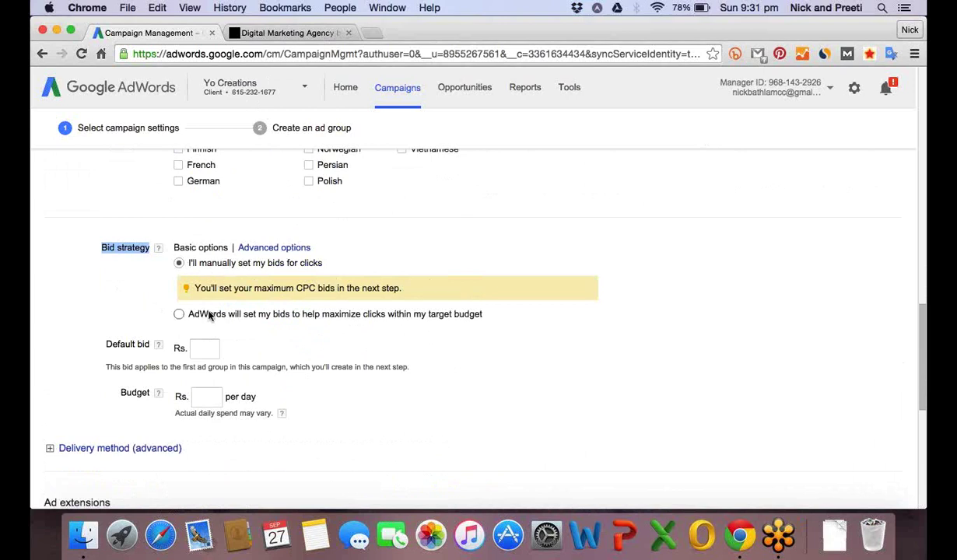
click(195, 347)
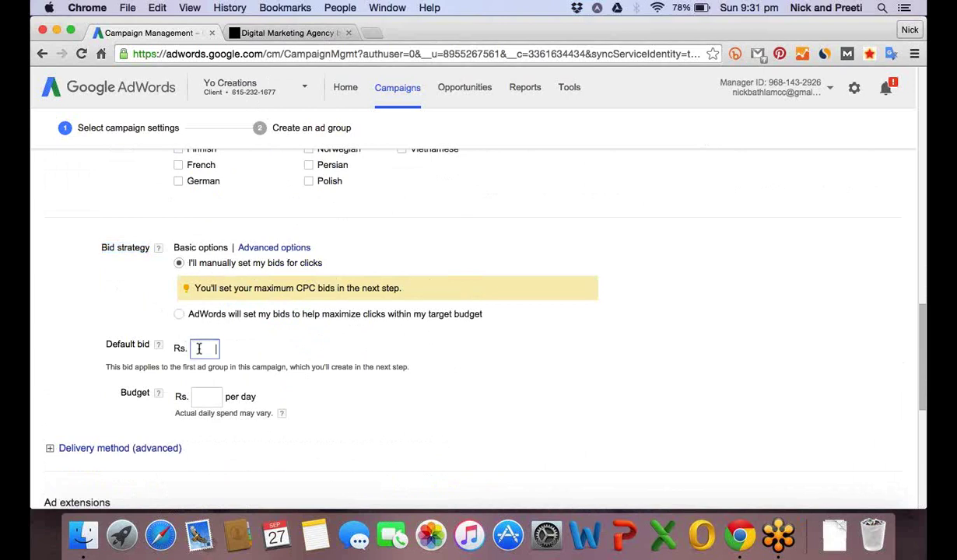
click(179, 315)
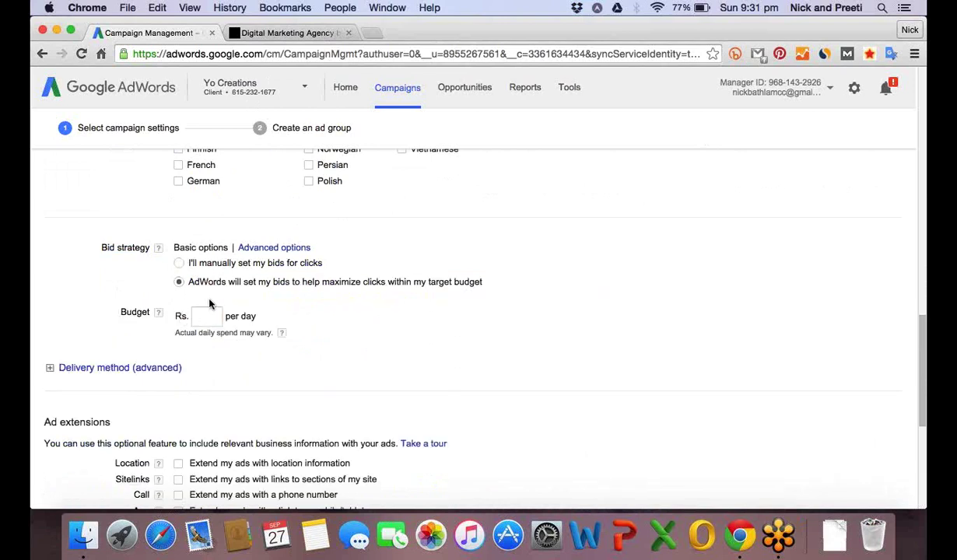
click(203, 315)
Search Google for 'free seo audit' in a new browser tab.
click(372, 33)
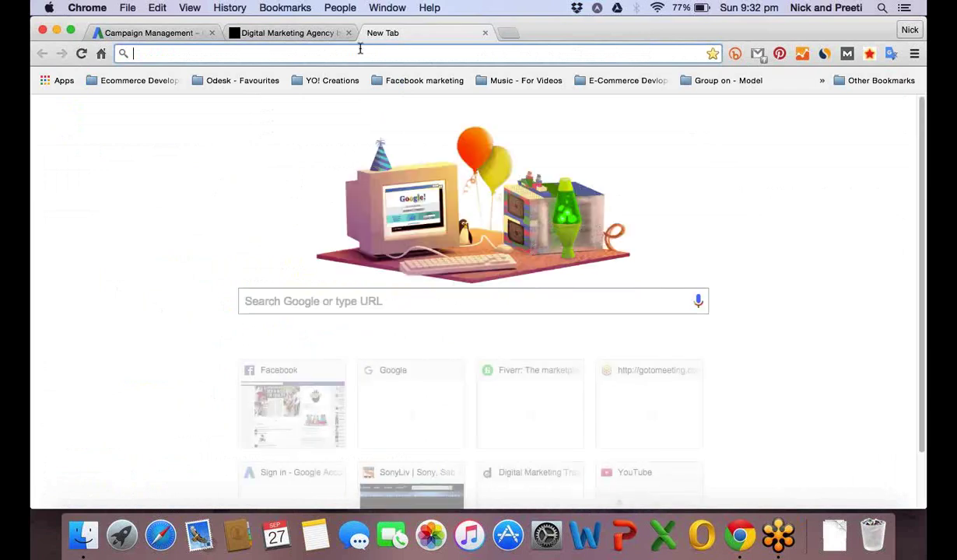
click(305, 301)
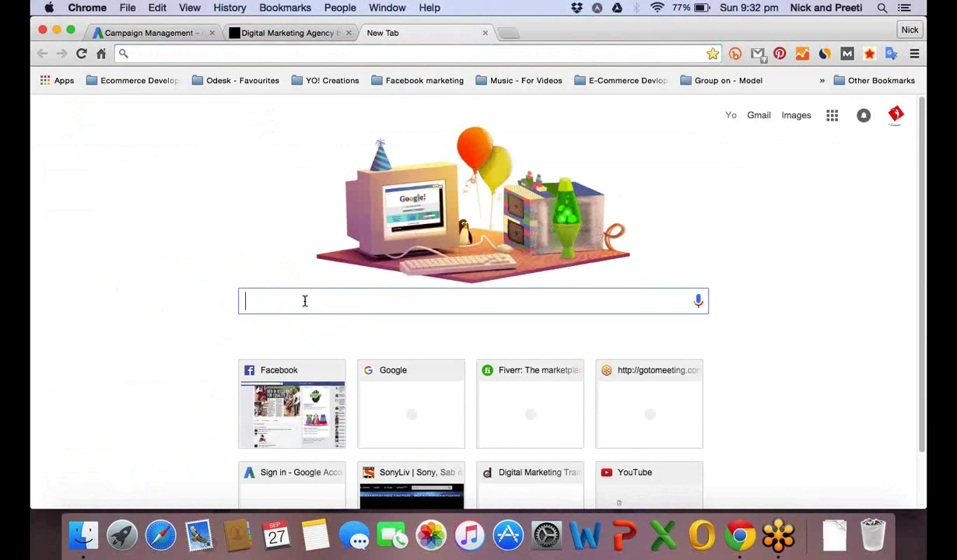
text(buy ipho)
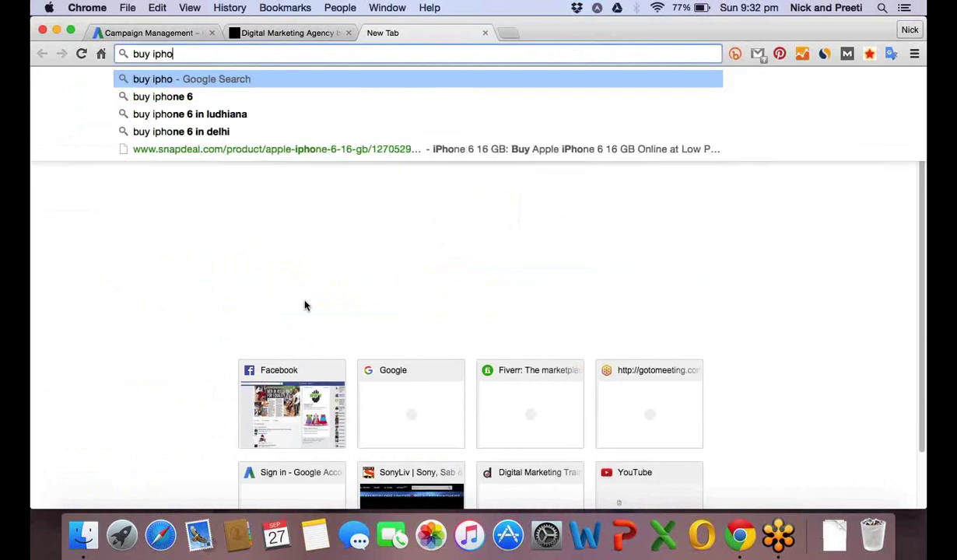
key(BackSpace)
key(BackSpace)
key(BackSpace)
key(BackSpace)
key(BackSpace)
key(BackSpace)
key(BackSpace)
key(BackSpace)
text(fre)
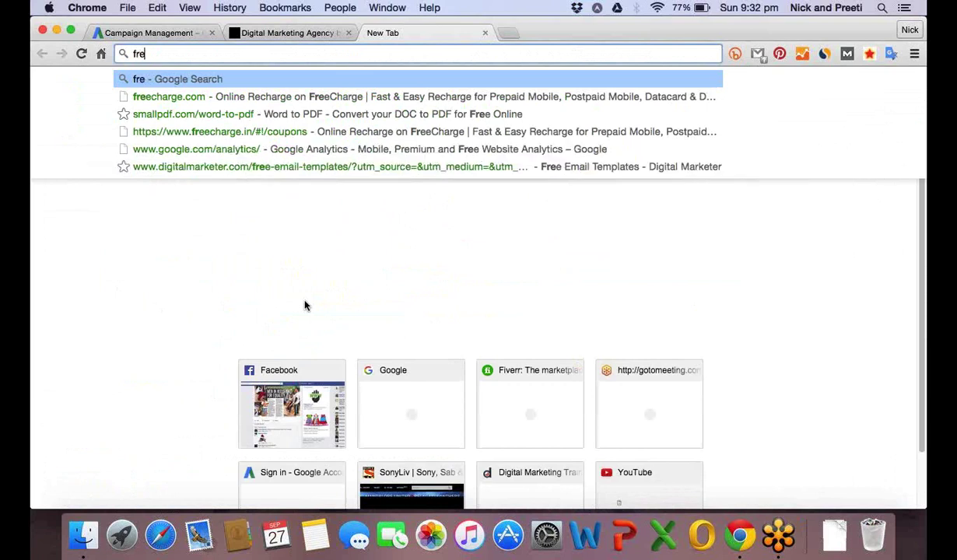
text(e seo audit)
key(Escape)
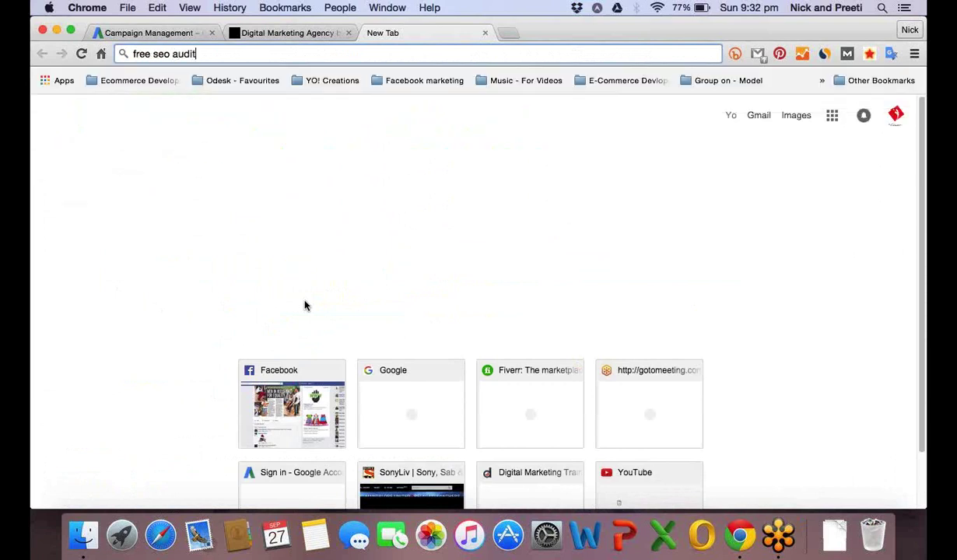
key(Return)
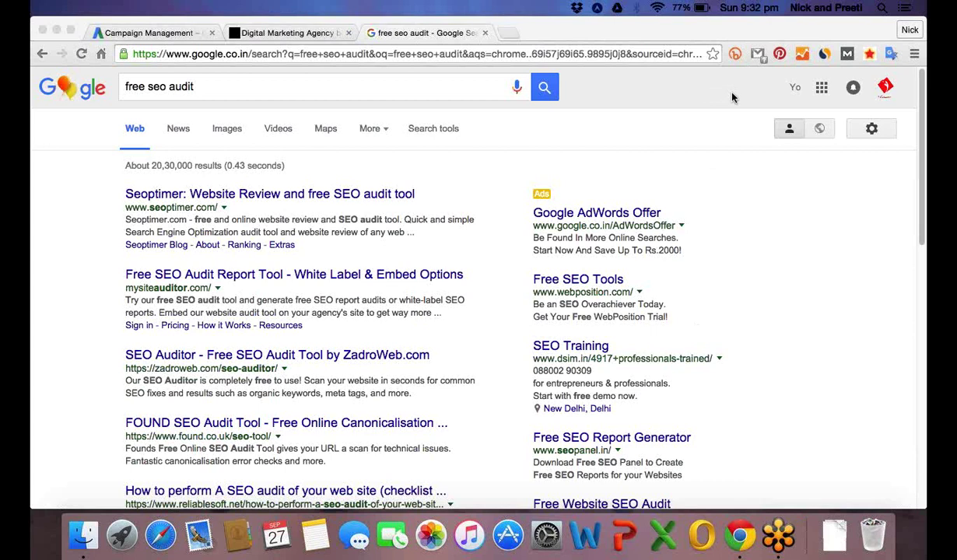
Browse the 'free seo audit' ads, open the Free SEO Report Generator ad, then return to AdWords.
click(733, 191)
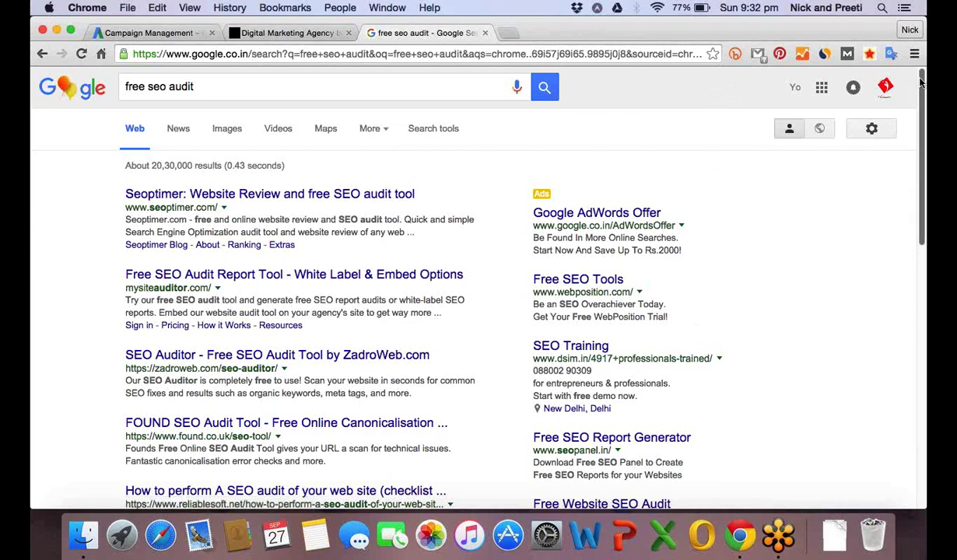
scroll(920, 82, down, 1)
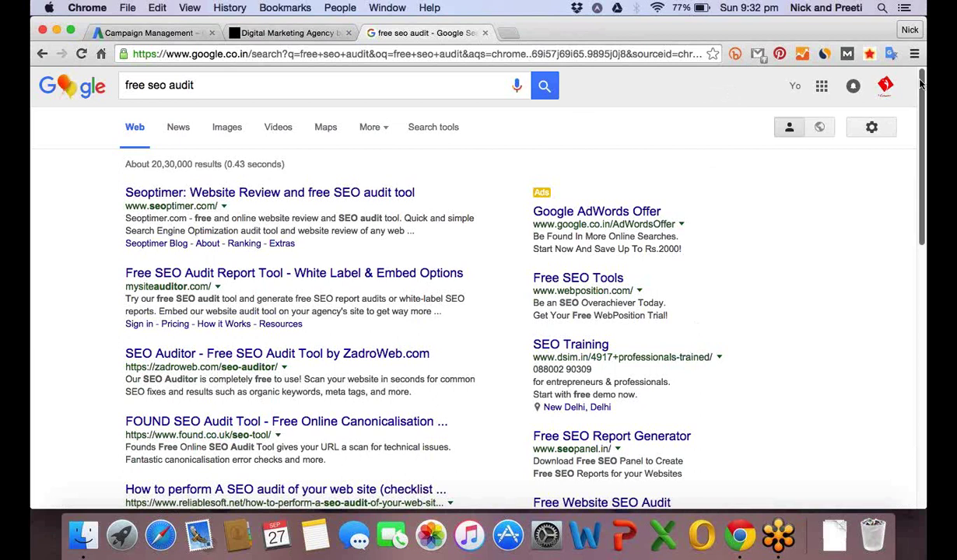
drag(920, 82, 913, 167)
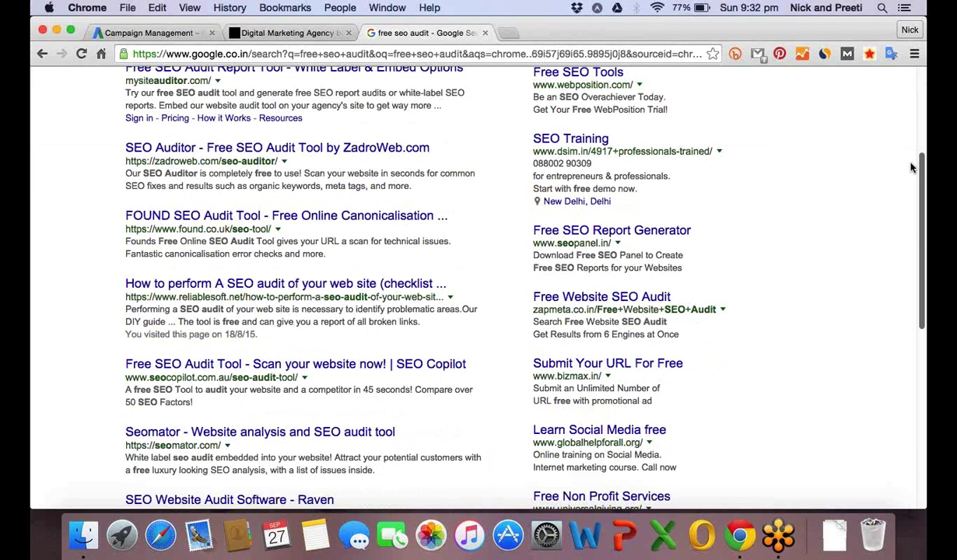
scroll(672, 179, up, 5)
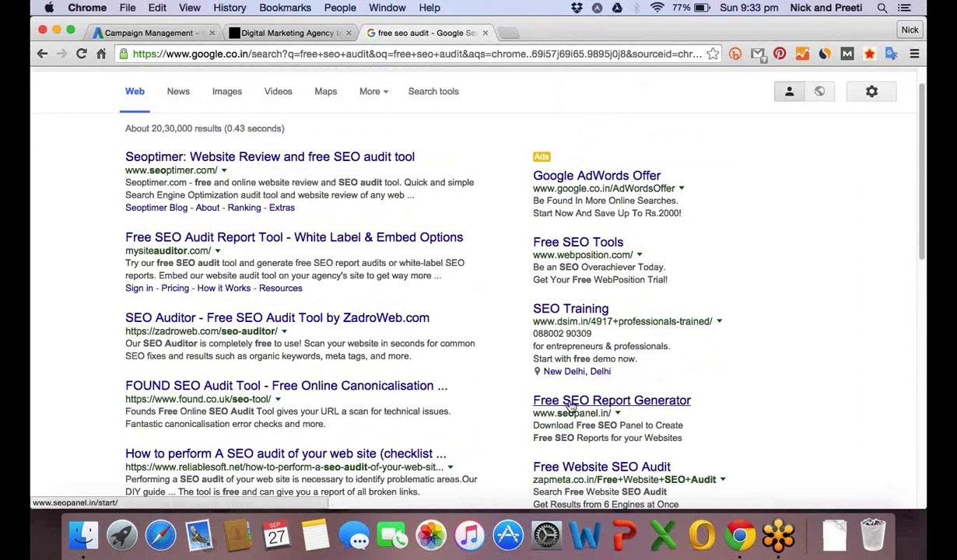
click(563, 397)
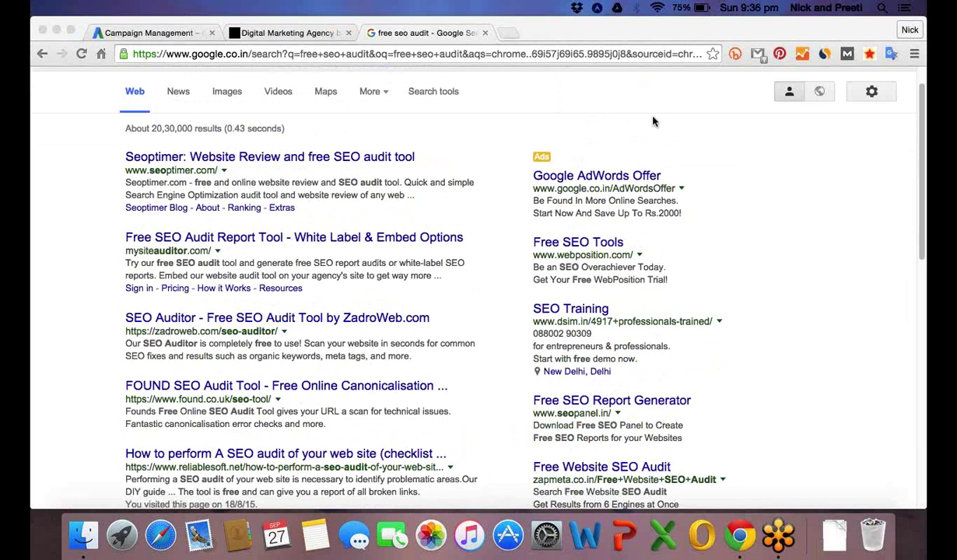
click(152, 35)
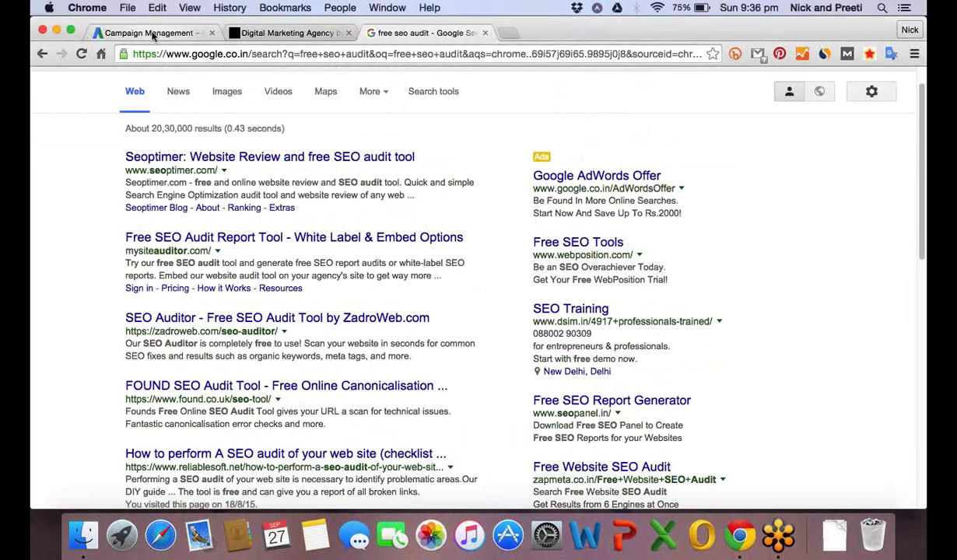
click(154, 35)
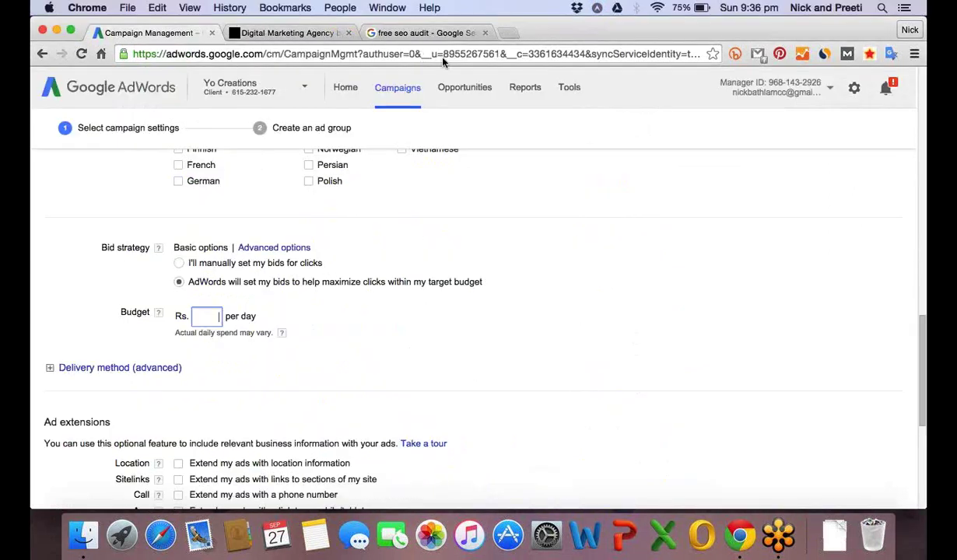
Show the Tools dropdown from the AdWords navigation bar.
click(573, 89)
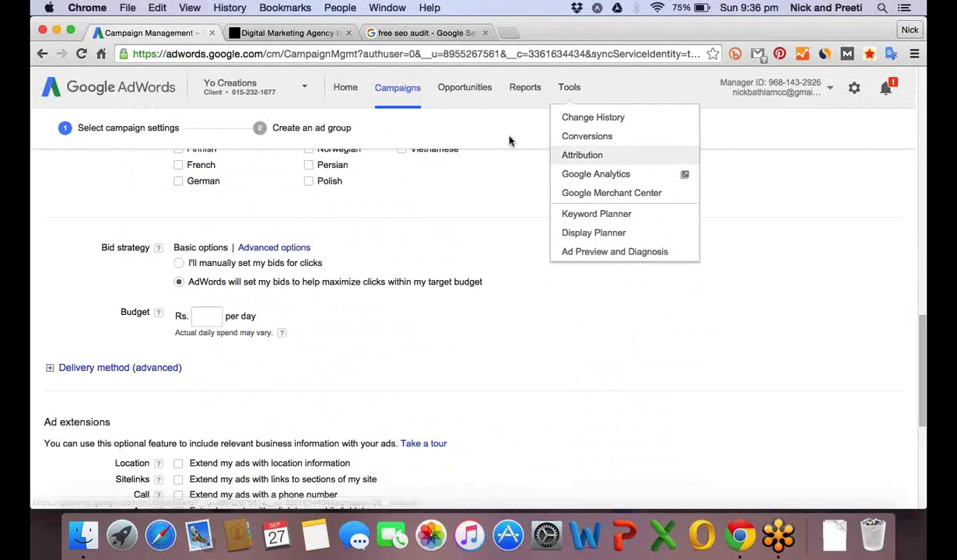
click(358, 111)
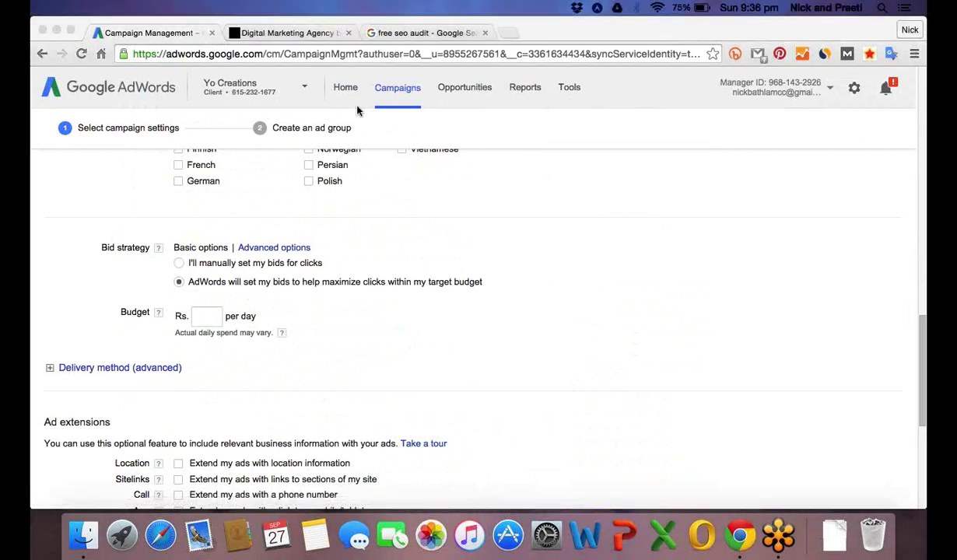
click(211, 317)
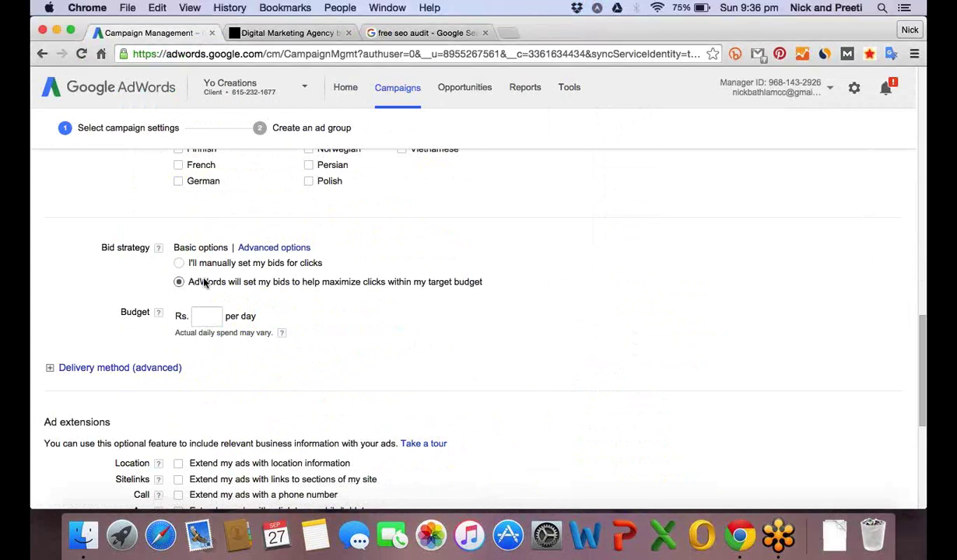
click(206, 315)
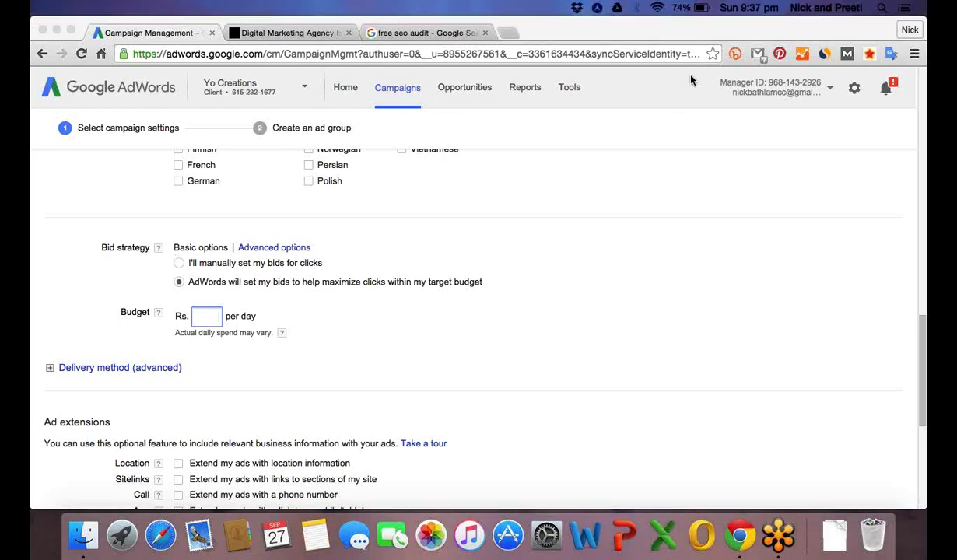
click(573, 92)
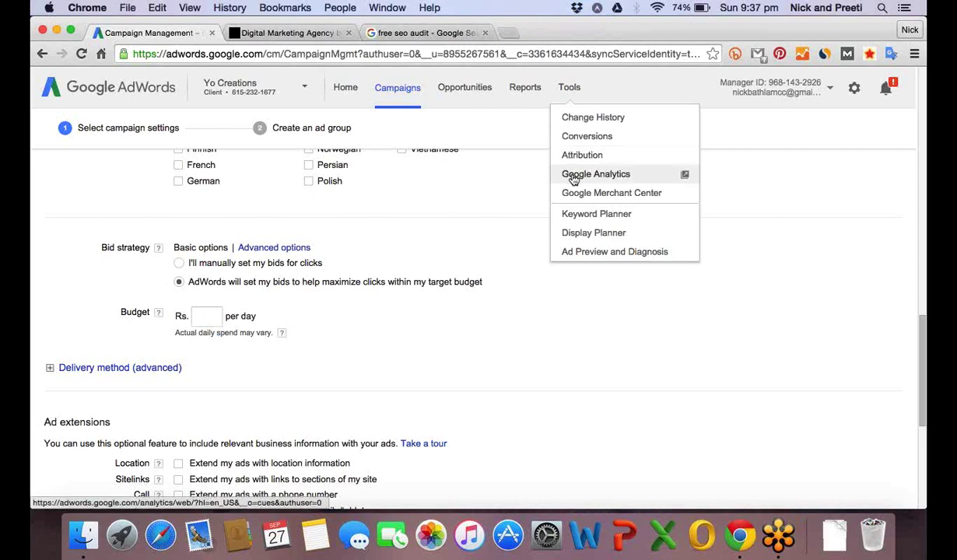
Set the daily budget to Rs. 300 with automatic click-maximizing bidding.
right_click(573, 263)
click(513, 285)
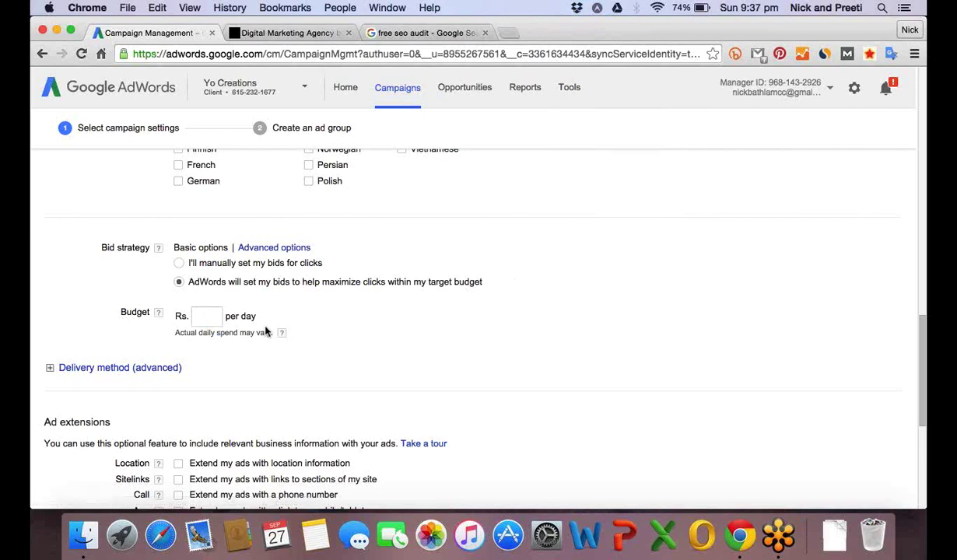
click(212, 317)
text(100)
key(BackSpace)
key(BackSpace)
key(BackSpace)
text(300)
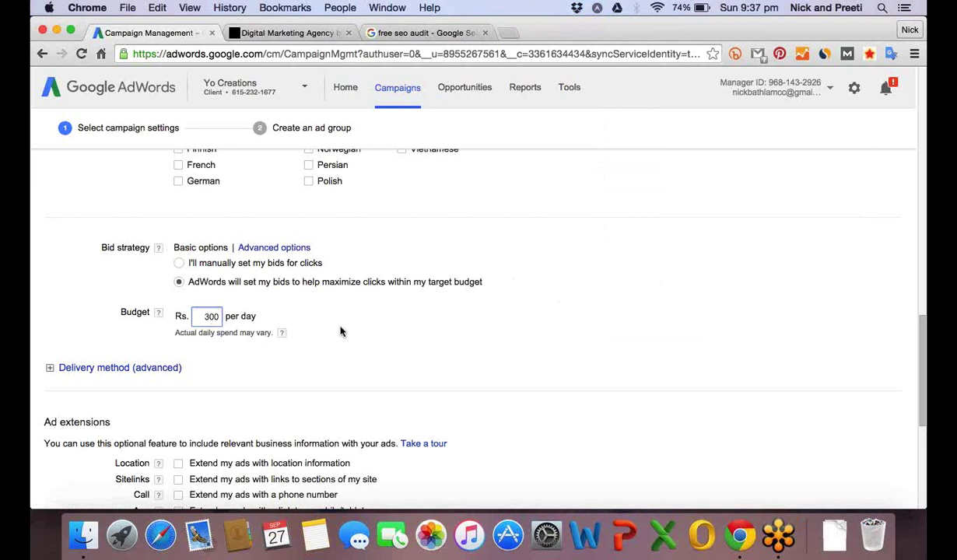
click(369, 337)
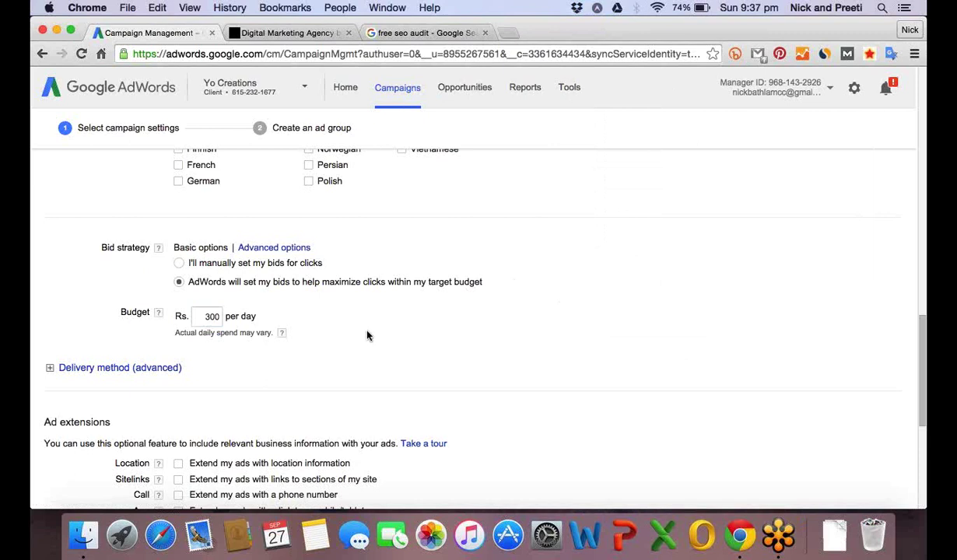
scroll(368, 336, up, 1)
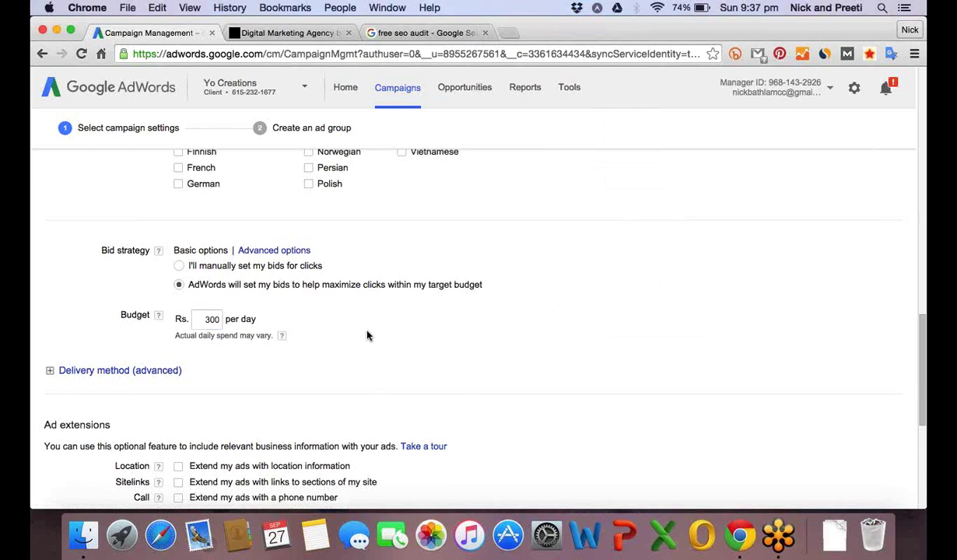
scroll(368, 336, up, 1)
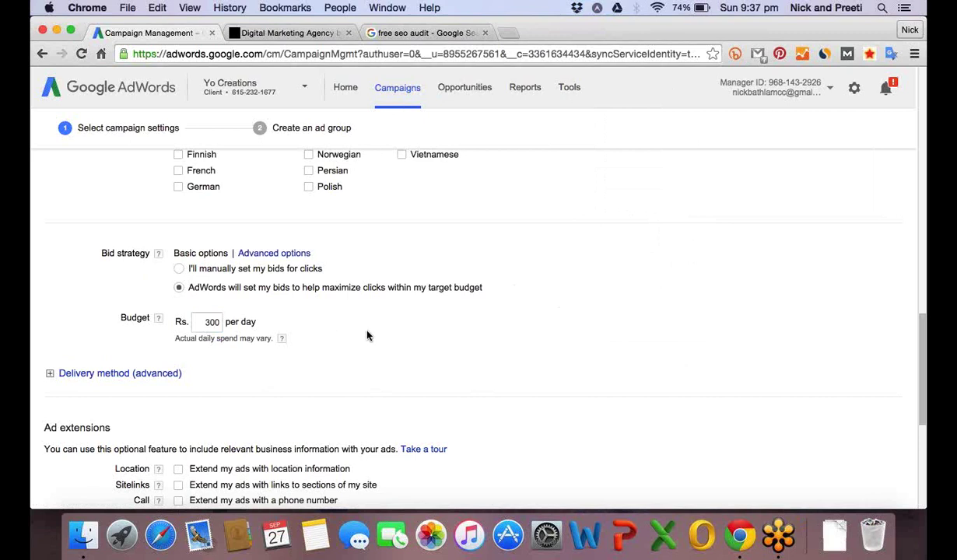
scroll(368, 337, down, 1)
scroll(368, 337, down, 1)
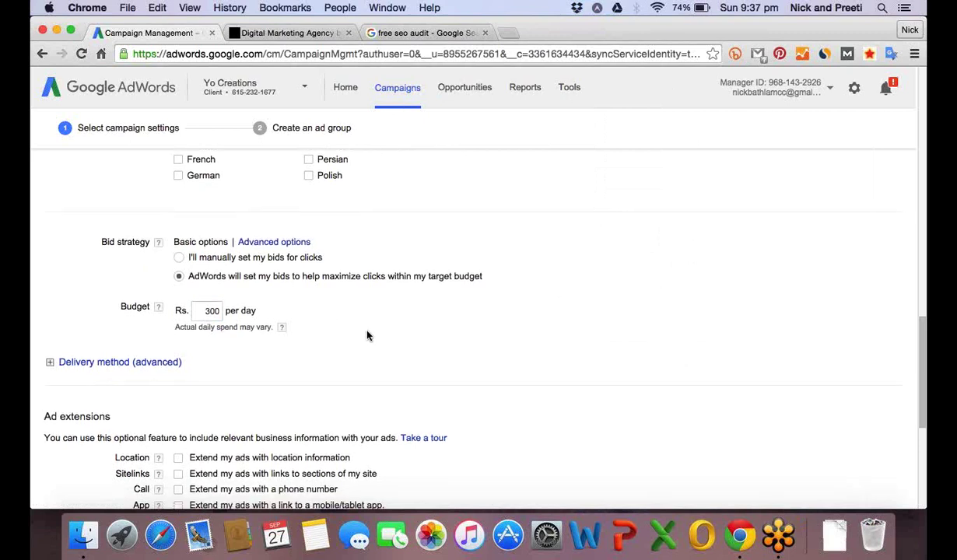
scroll(368, 336, down, 1)
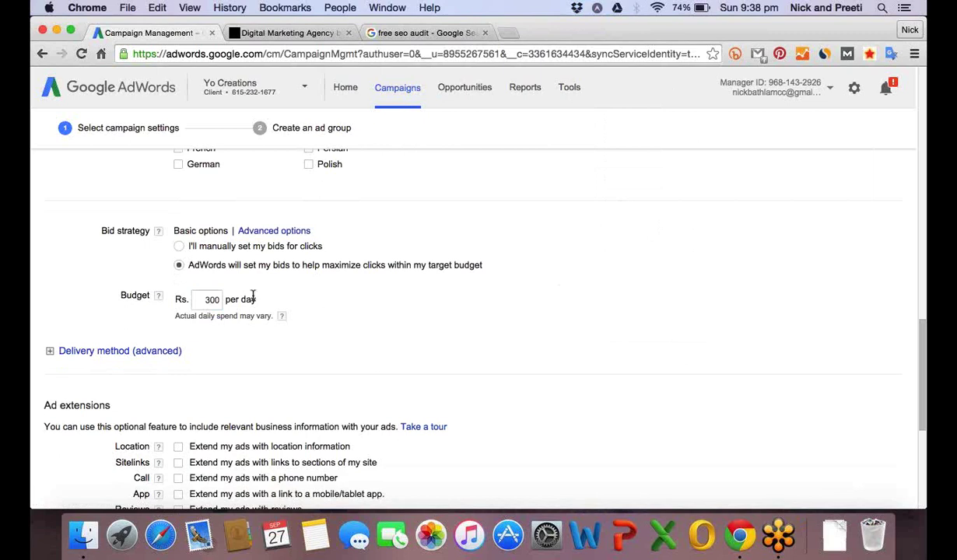
click(209, 299)
double_click(214, 299)
click(347, 312)
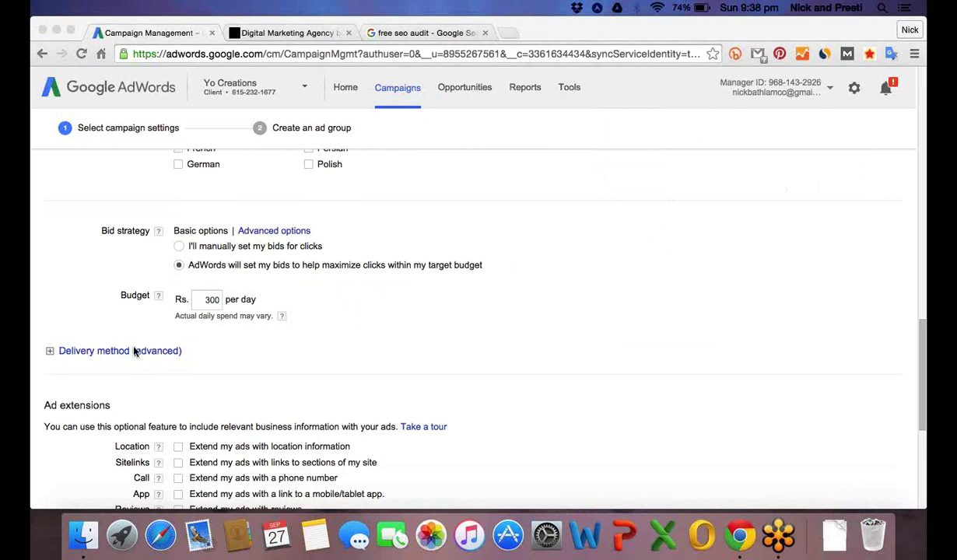
click(111, 356)
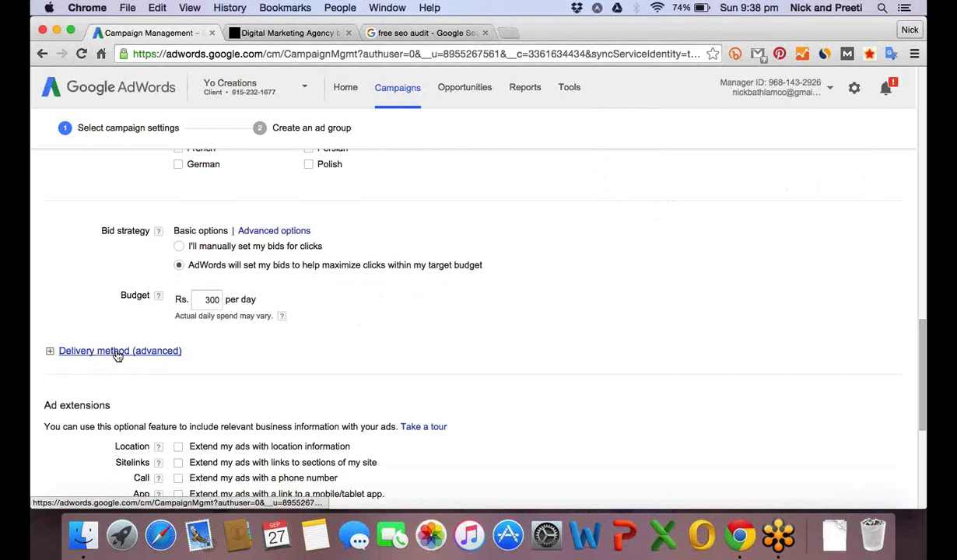
Expand Delivery method (advanced) and keep Standard even-spend delivery selected.
click(117, 353)
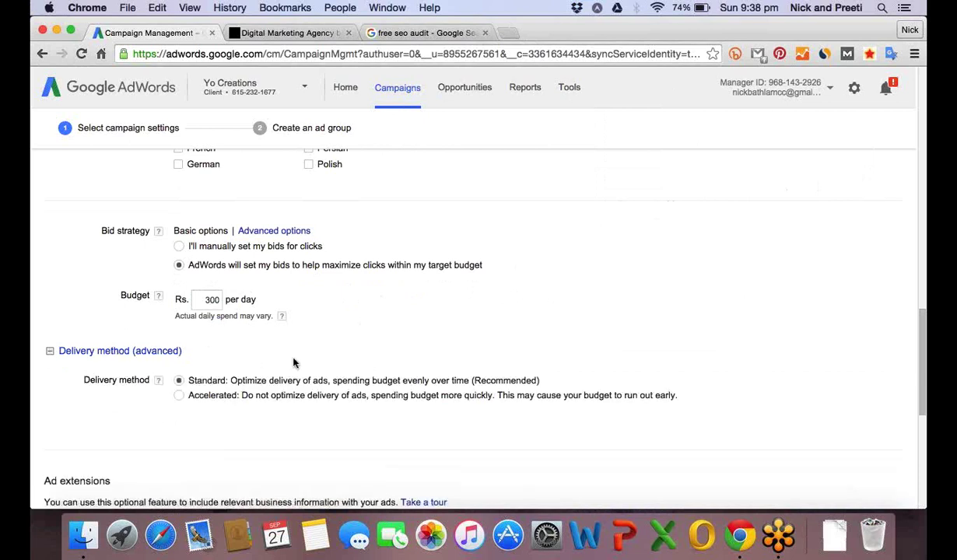
scroll(293, 363, down, 2)
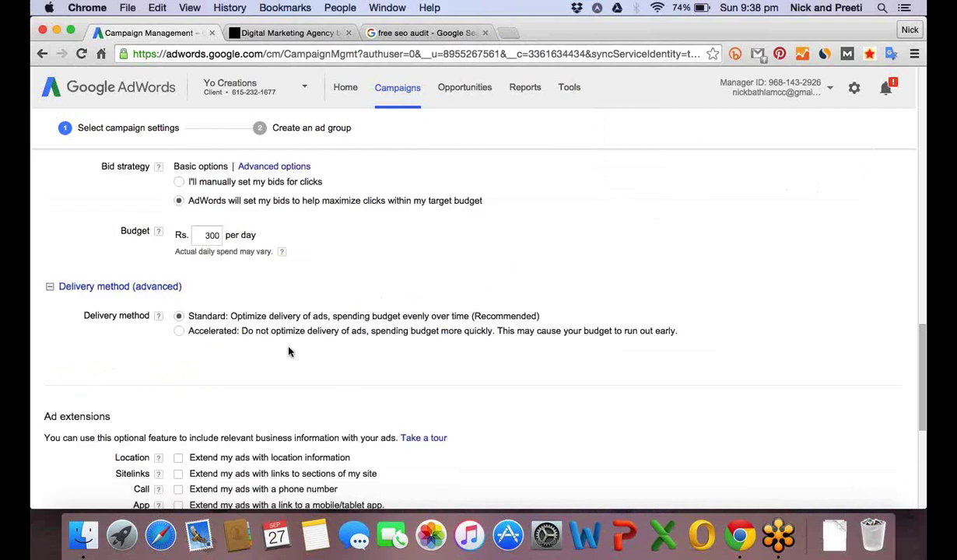
scroll(288, 352, down, 4)
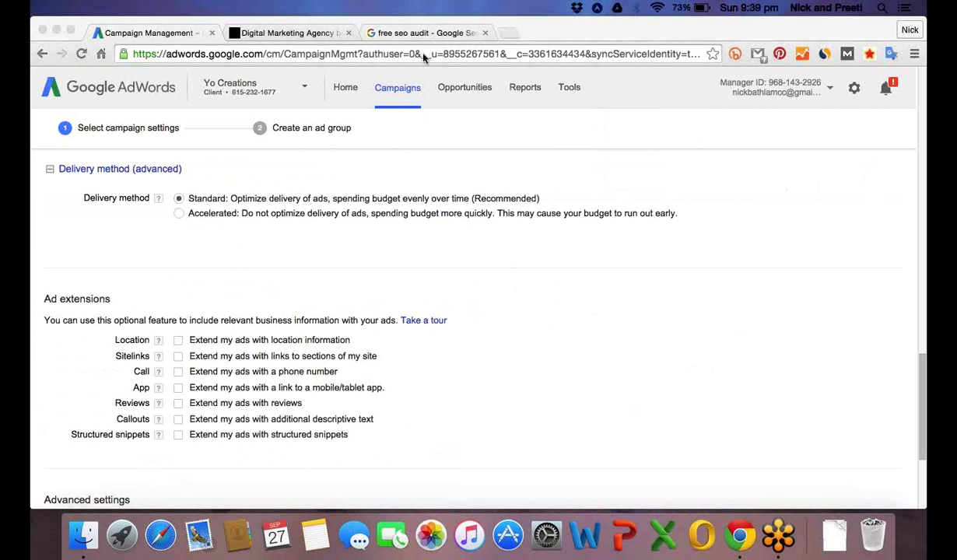
click(407, 137)
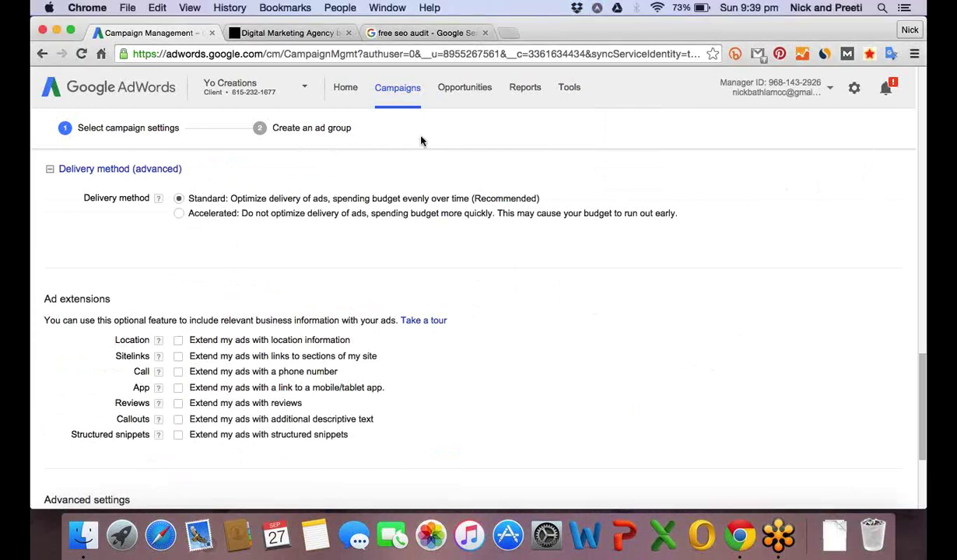
click(427, 34)
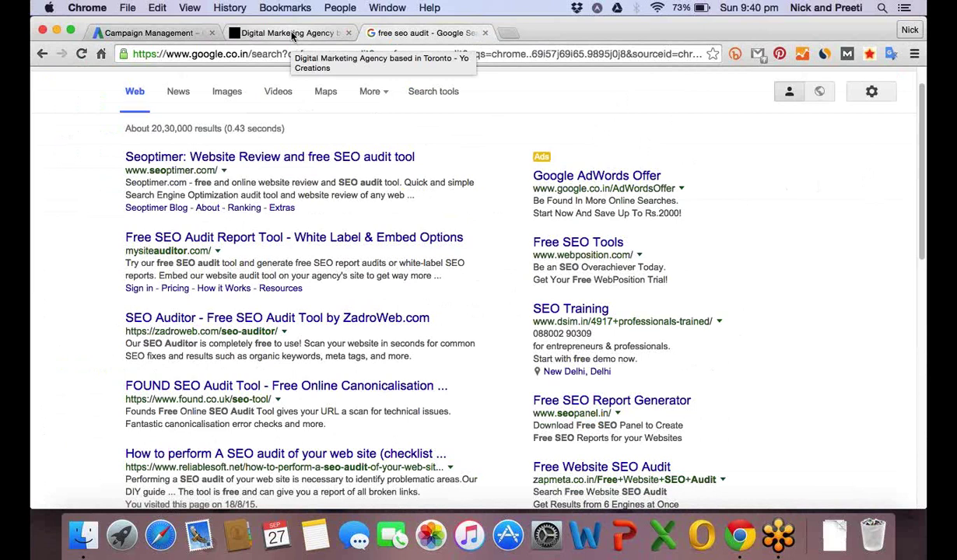
click(151, 33)
scroll(237, 249, down, 1)
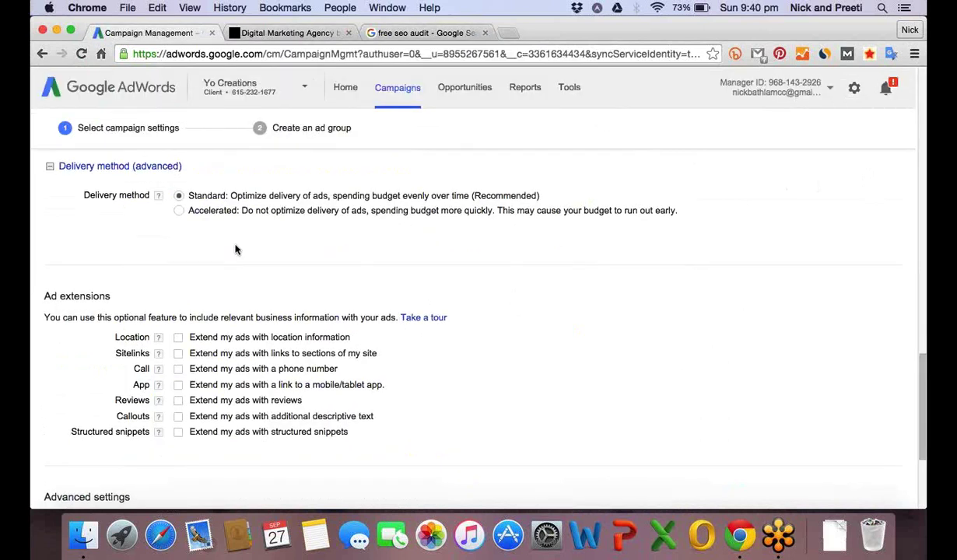
scroll(236, 249, down, 1)
scroll(236, 250, up, 3)
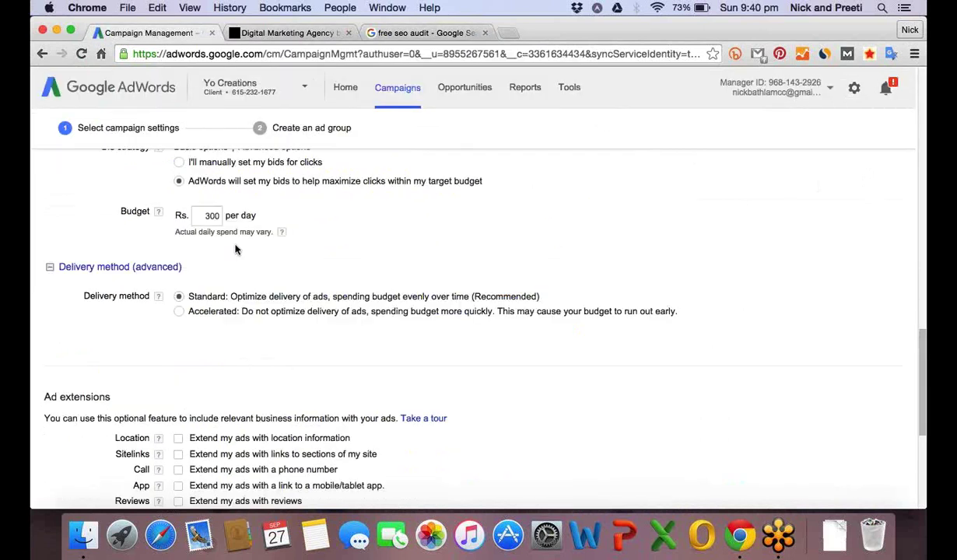
scroll(230, 245, up, 1)
click(207, 224)
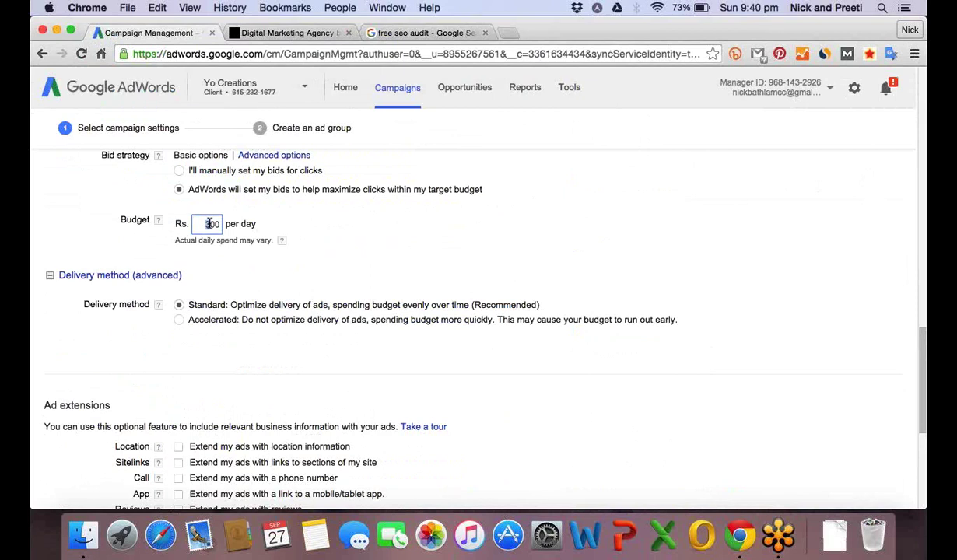
Search Google for 'seo services' in a new tab to see competitor ads.
click(507, 33)
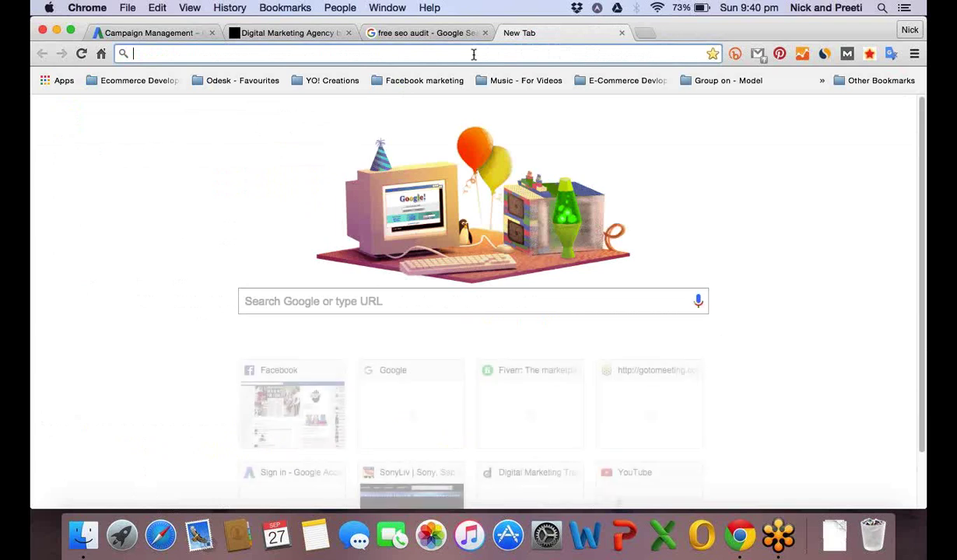
click(340, 299)
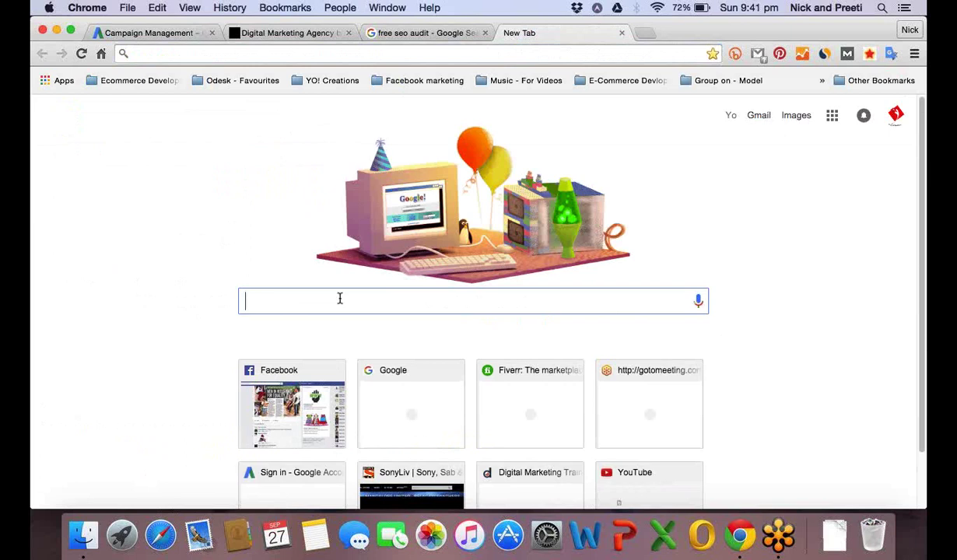
text(s)
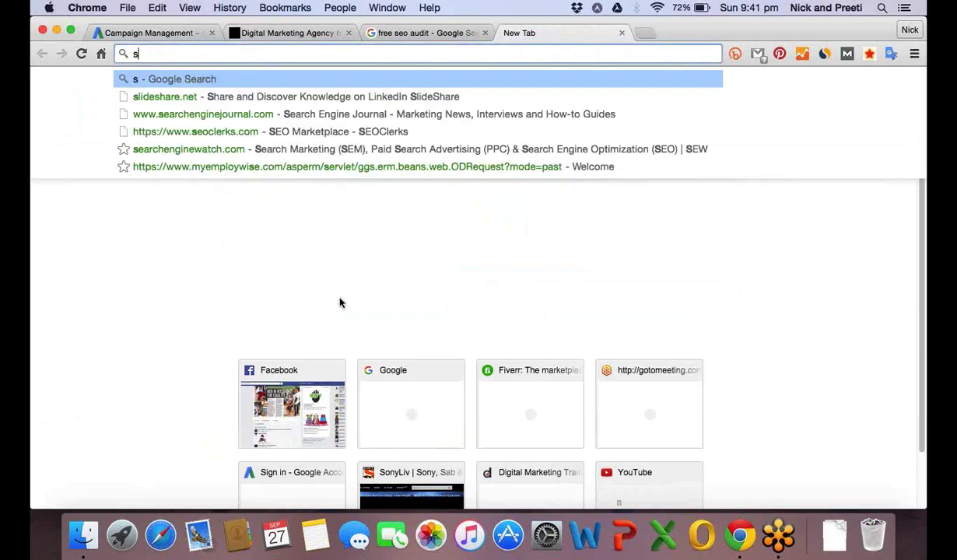
text(eo)
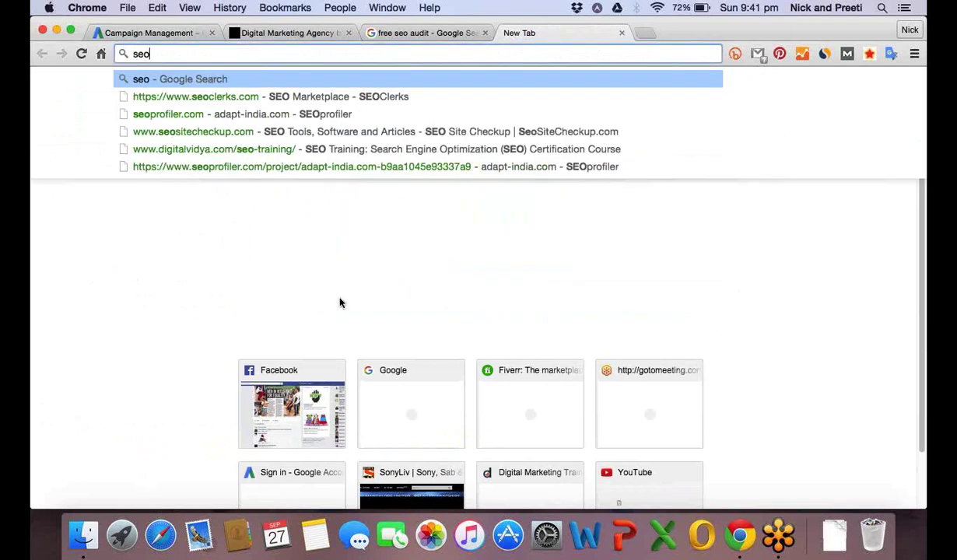
text( s)
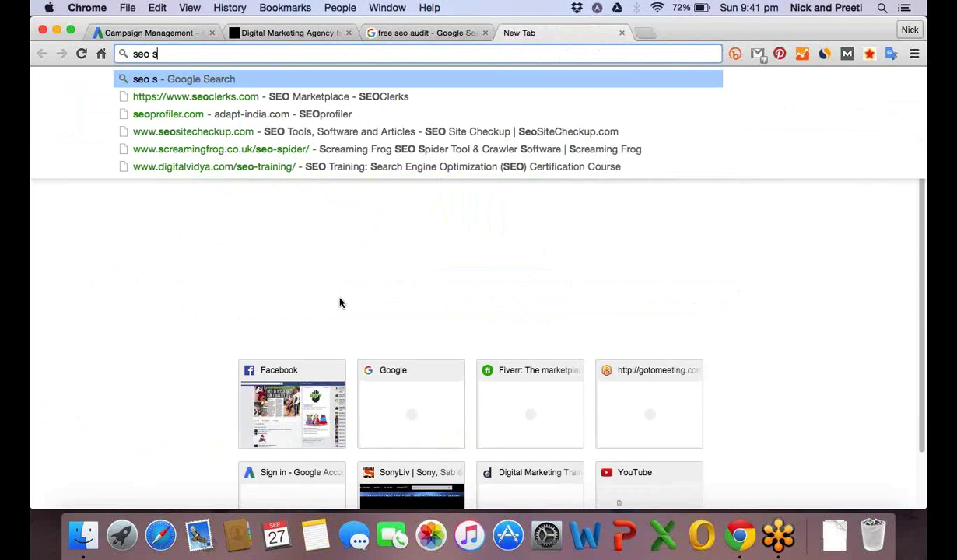
text(ervices)
key(Return)
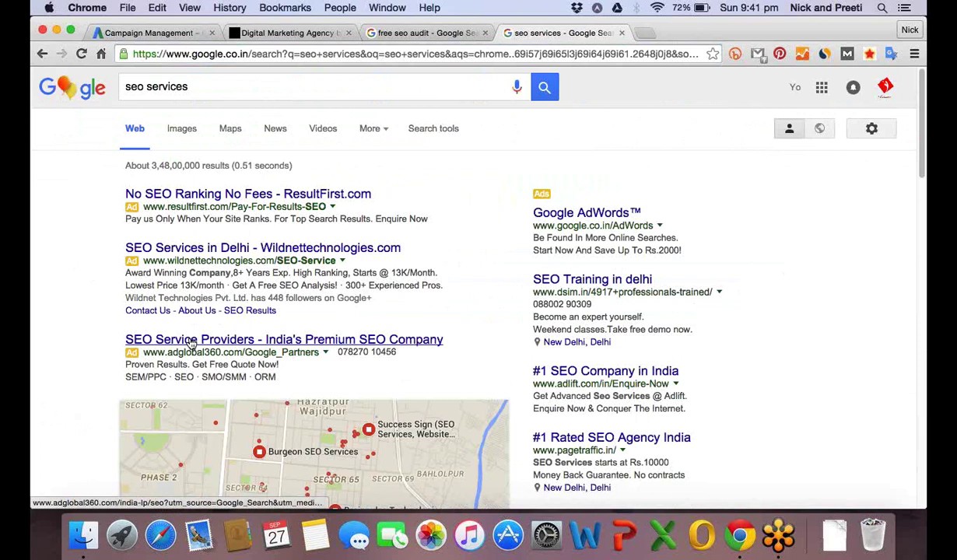
Open the adglobal360 SEO ad's landing page in a new tab and view it.
right_click(191, 343)
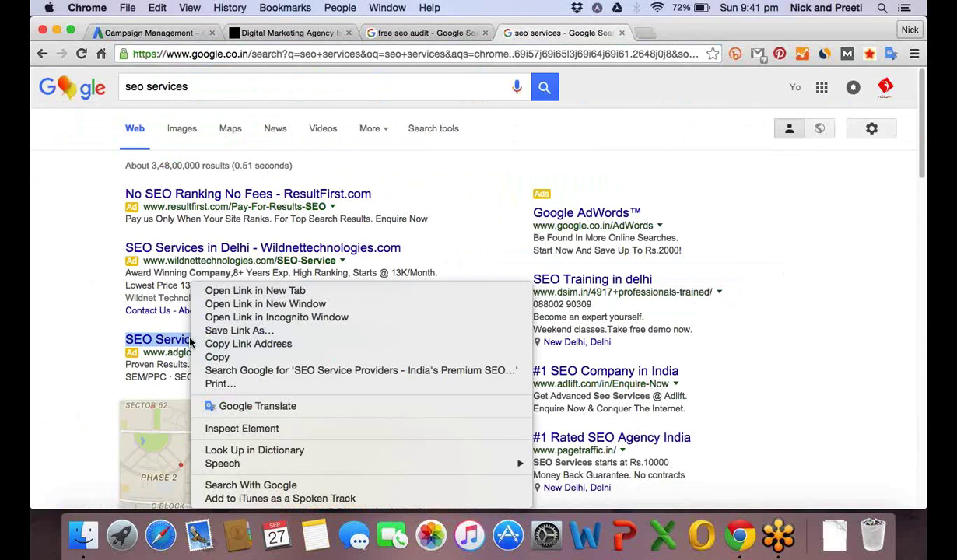
click(275, 294)
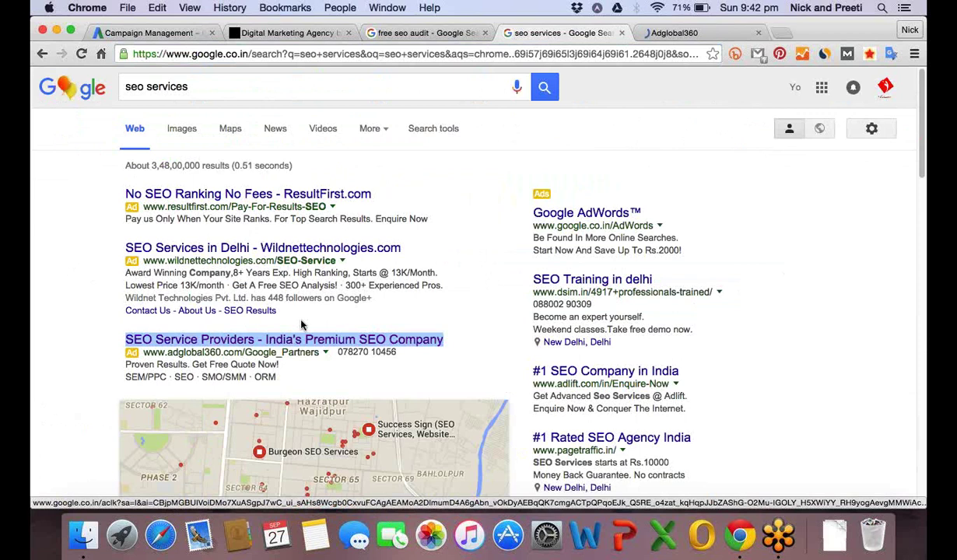
click(668, 33)
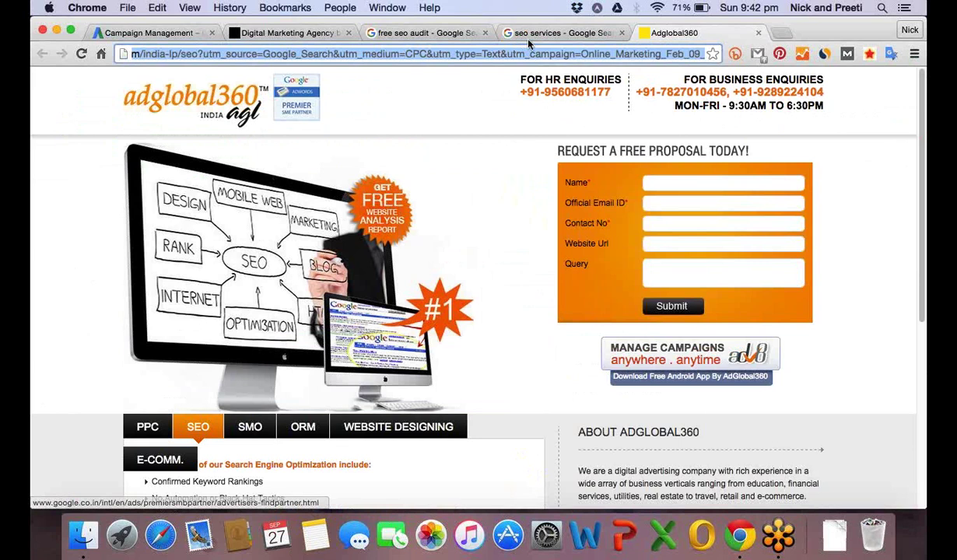
Fill the proposal form's name, email and contact number from Chrome's saved autofill details.
click(672, 182)
text(nick)
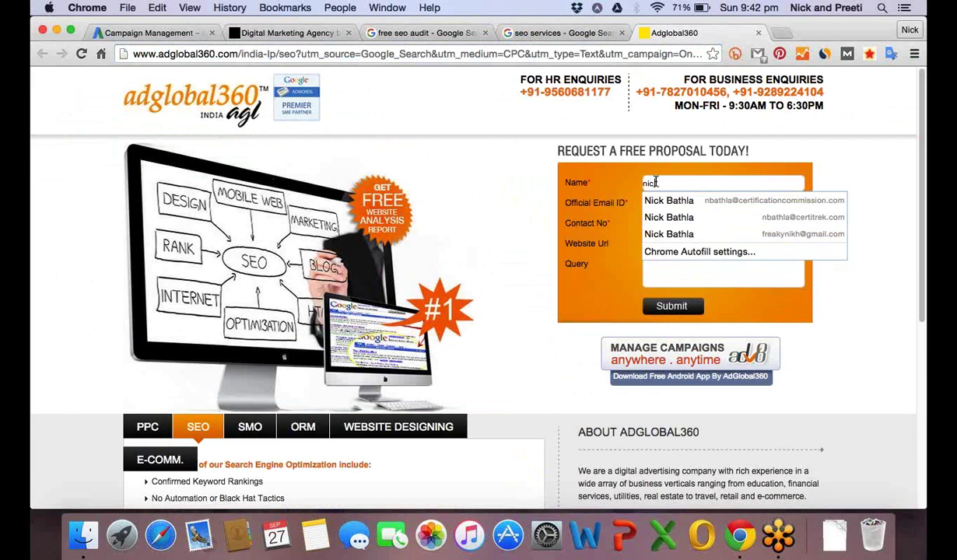
click(668, 229)
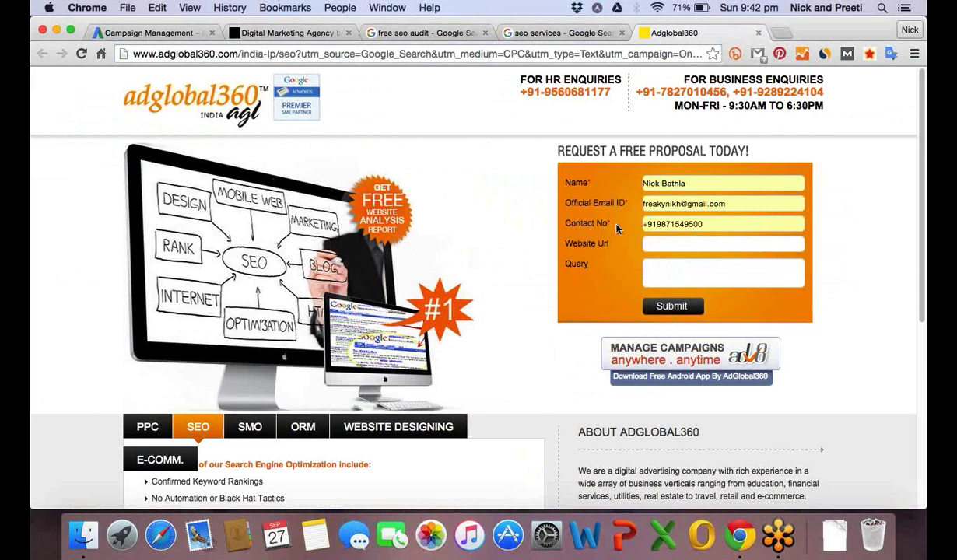
key(Tab)
Highlight the REQUEST A FREE PROPOSAL heading and scroll through the Adglobal360 landing page.
drag(537, 148, 707, 151)
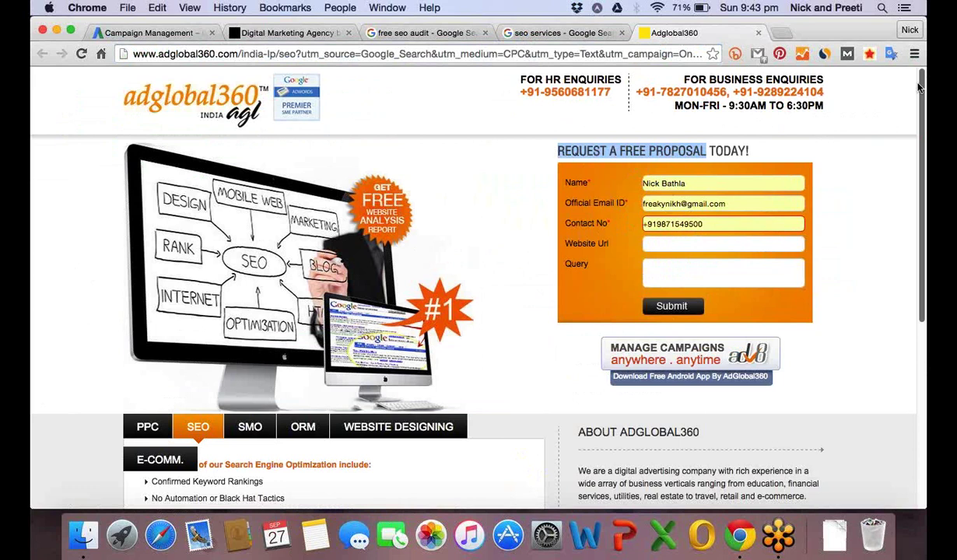
scroll(919, 88, down, 1)
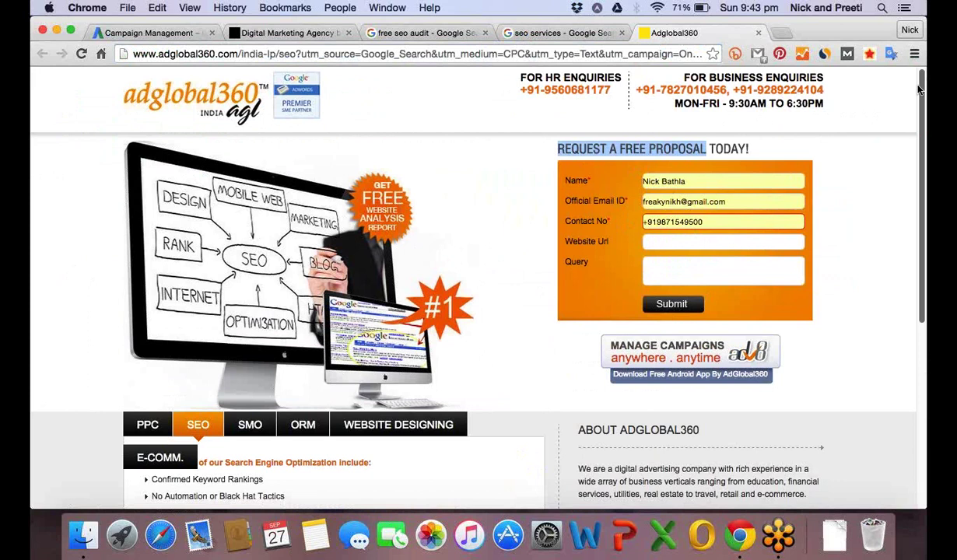
drag(919, 90, 925, 131)
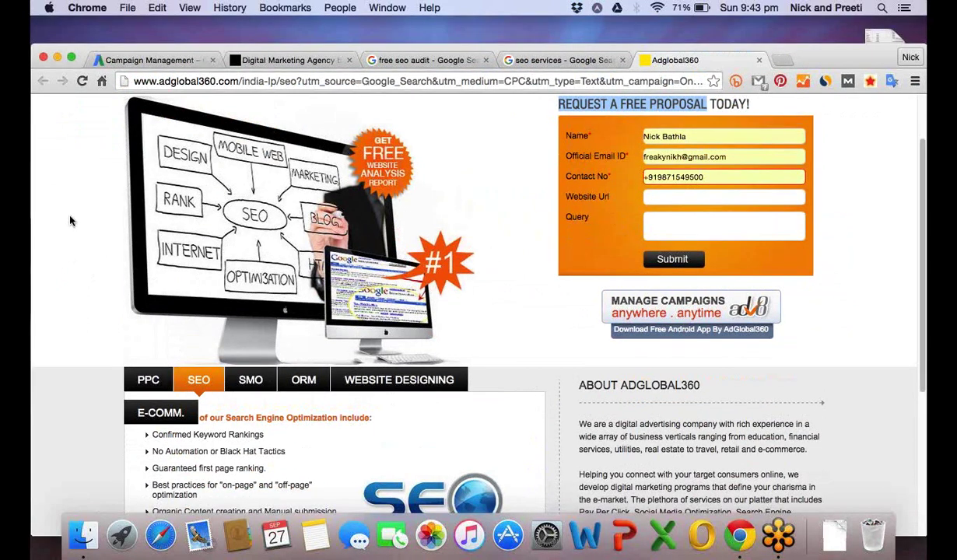
scroll(69, 221, up, 2)
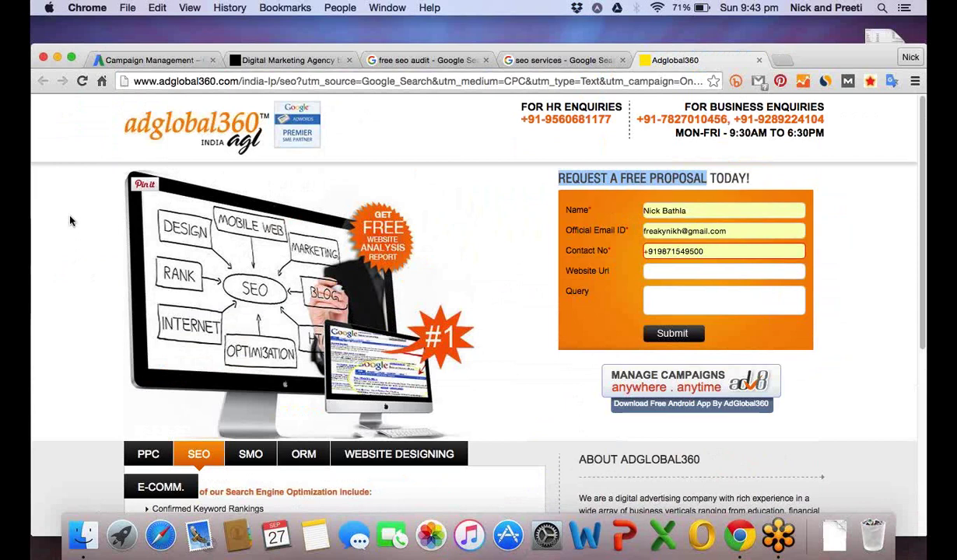
click(645, 210)
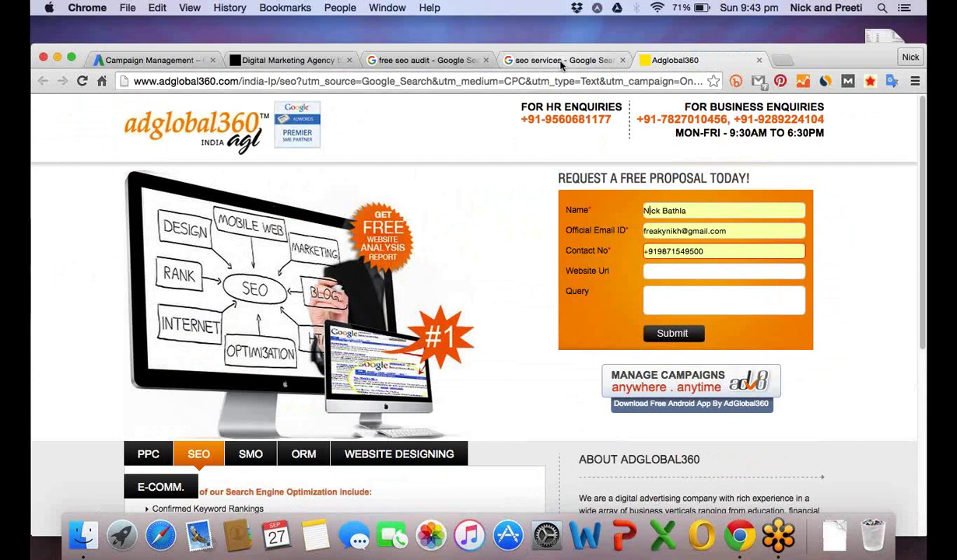
Return to the 'seo services' search results and select the query in the search box.
click(562, 62)
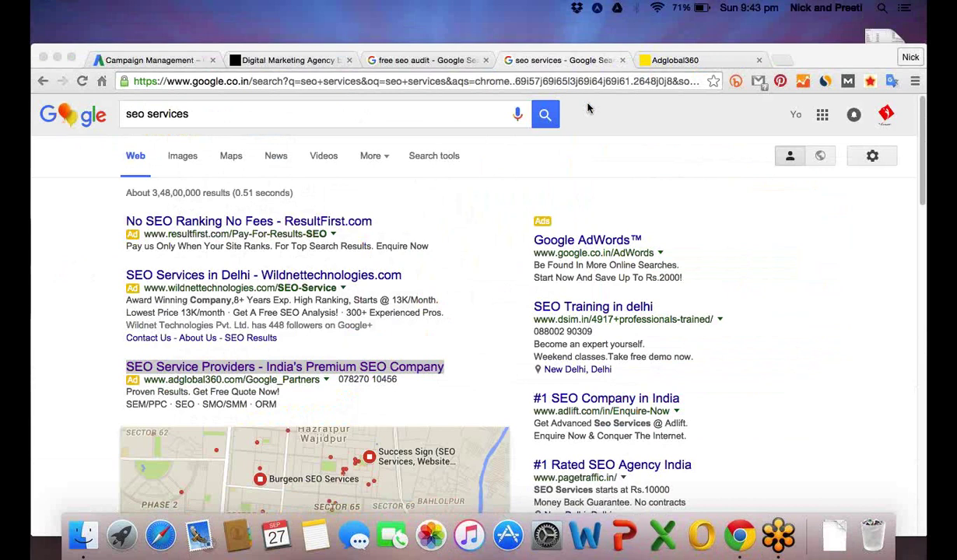
click(350, 158)
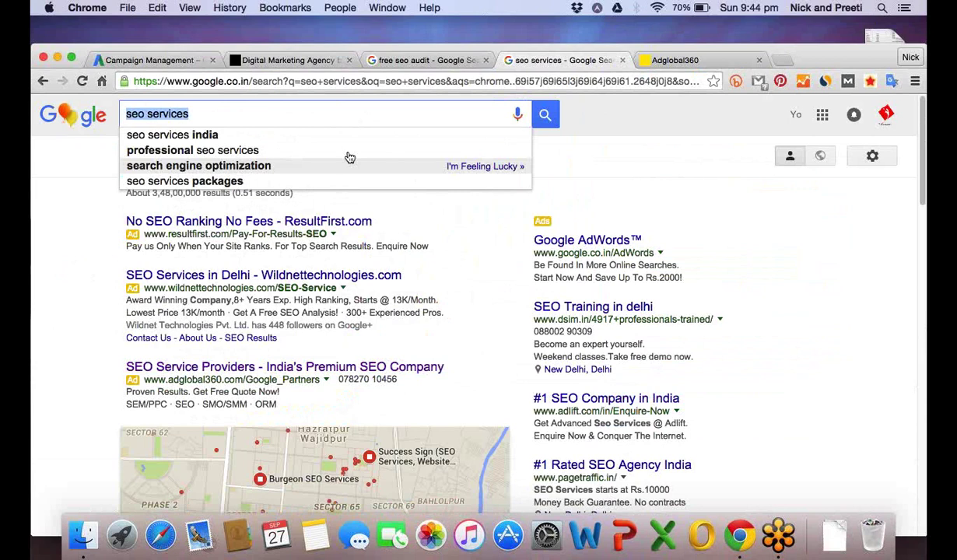
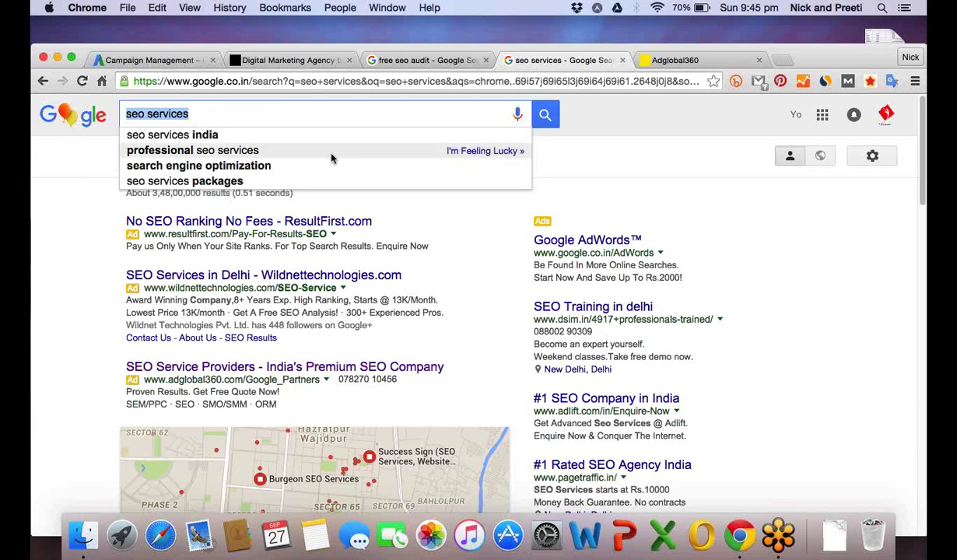
Search Google for 'mobile phone' in place of the earlier 'seo services' query.
text(mobile )
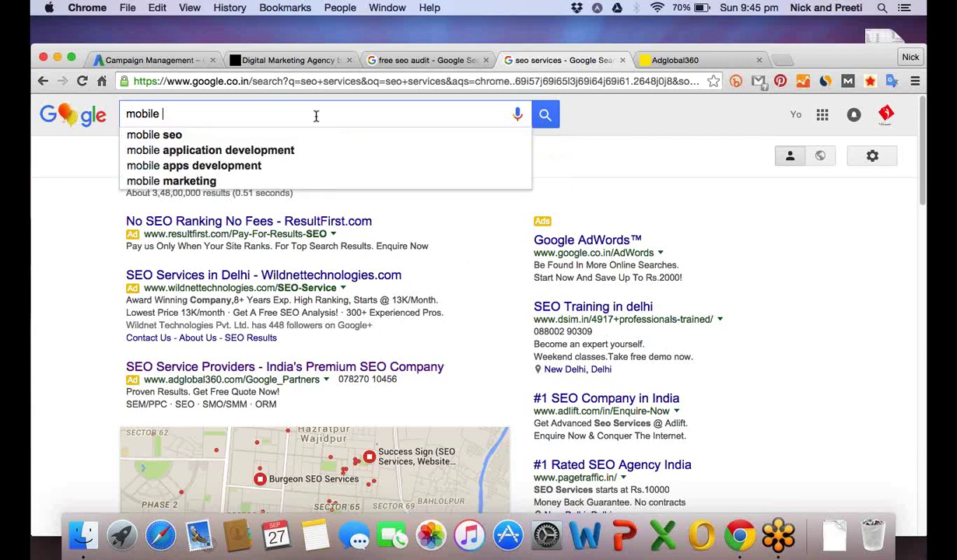
text(phone)
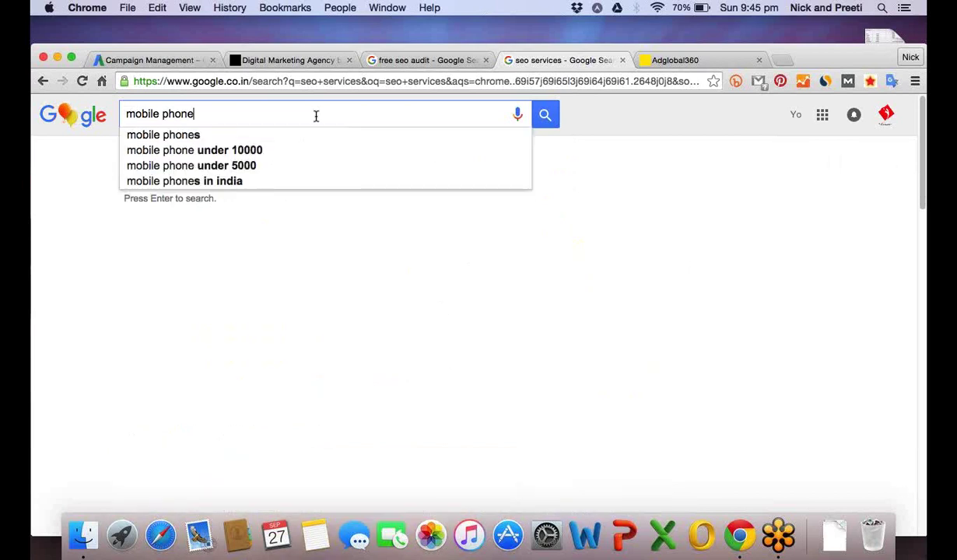
key(Return)
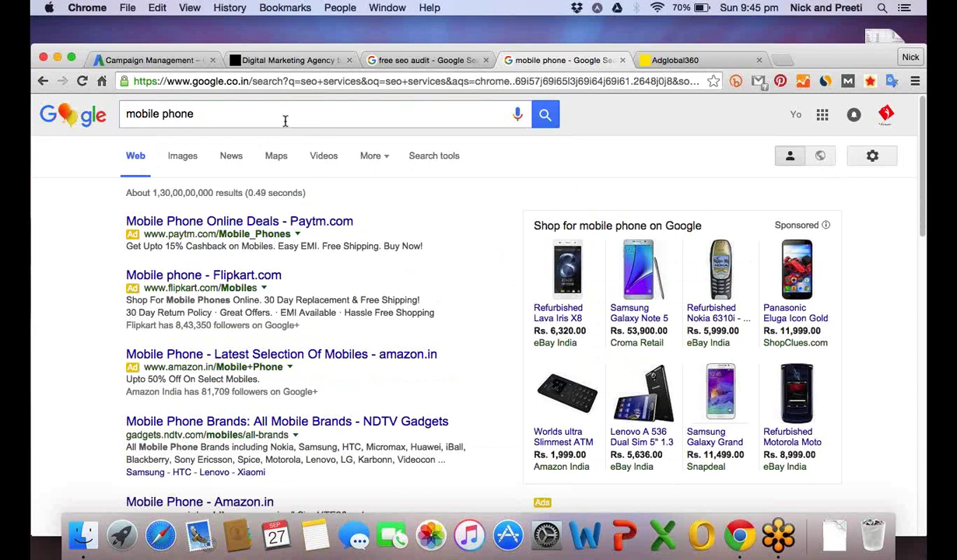
Replace the query with 'buy iphone 6 cheap' and scroll to the Amazon ad with sitelinks.
click(285, 121)
drag(207, 114, 126, 115)
text(buy )
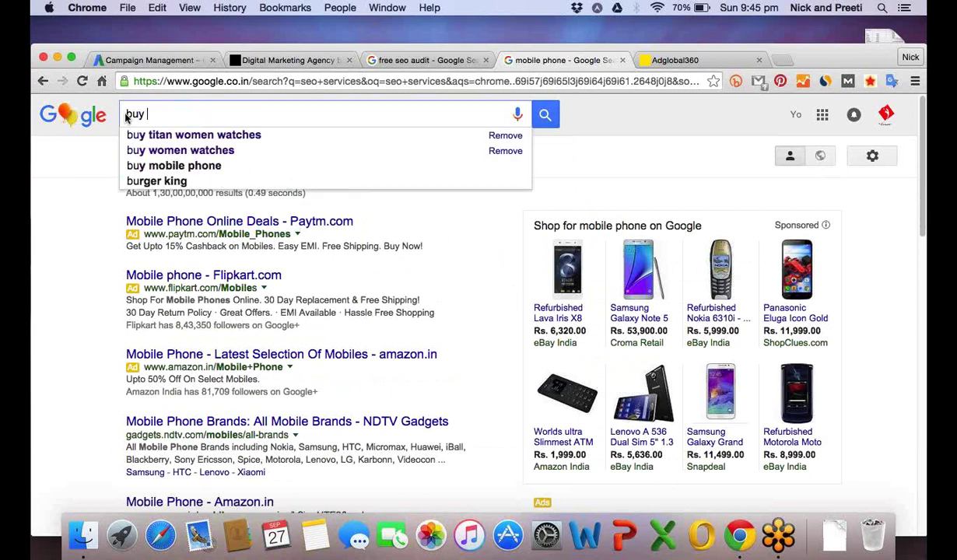
text(iphone 6)
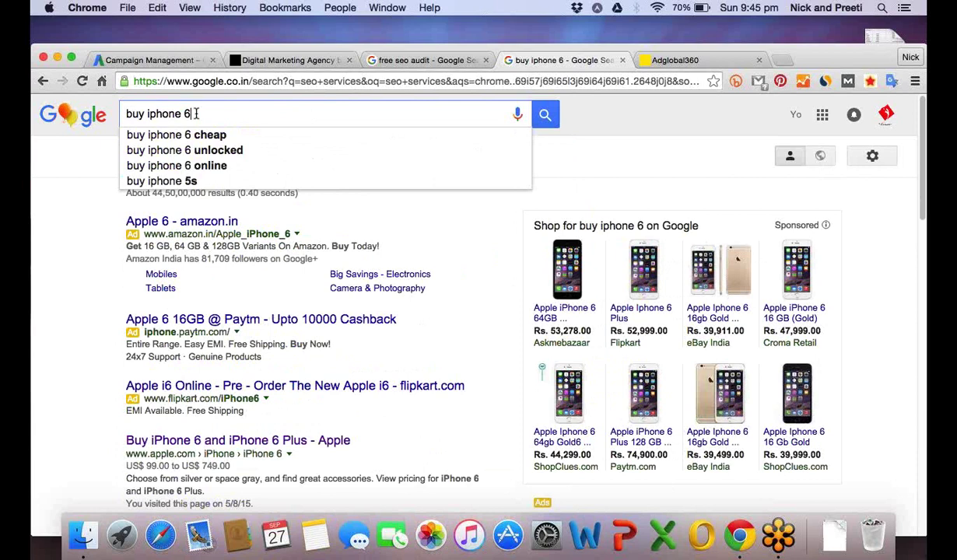
click(242, 137)
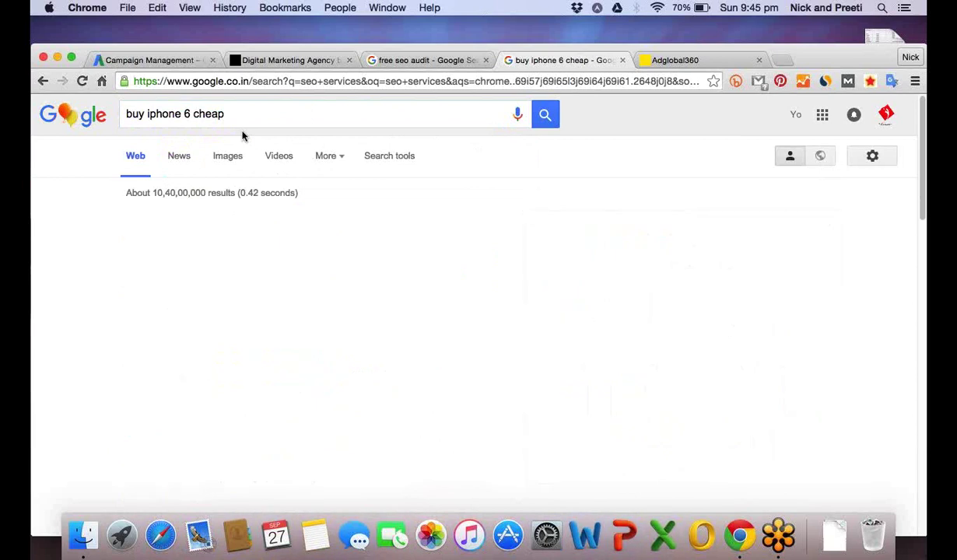
triple_click(129, 115)
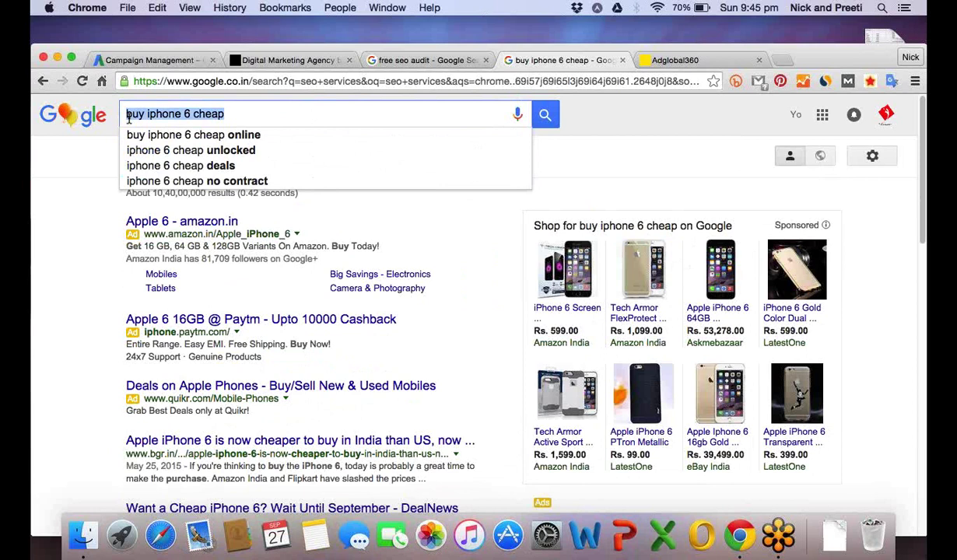
click(128, 114)
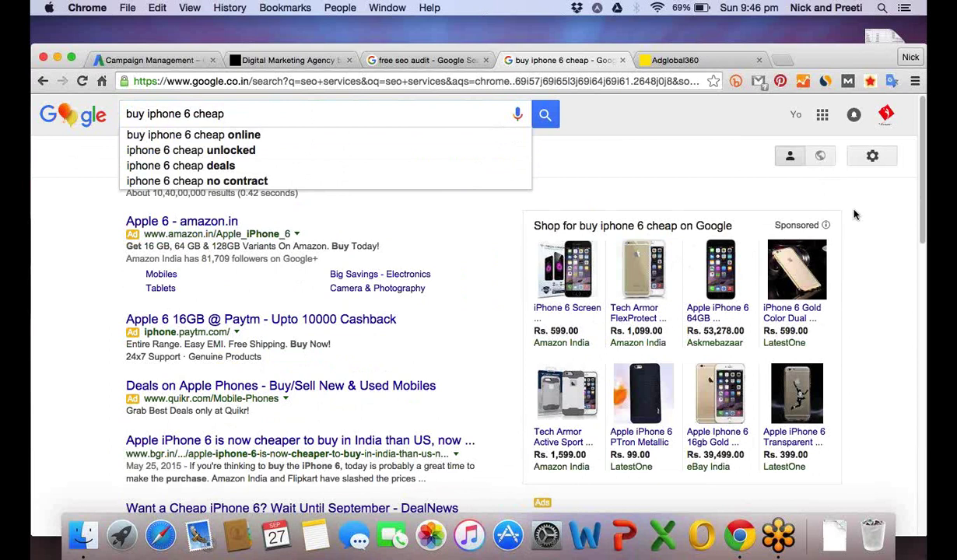
scroll(853, 215, down, 1)
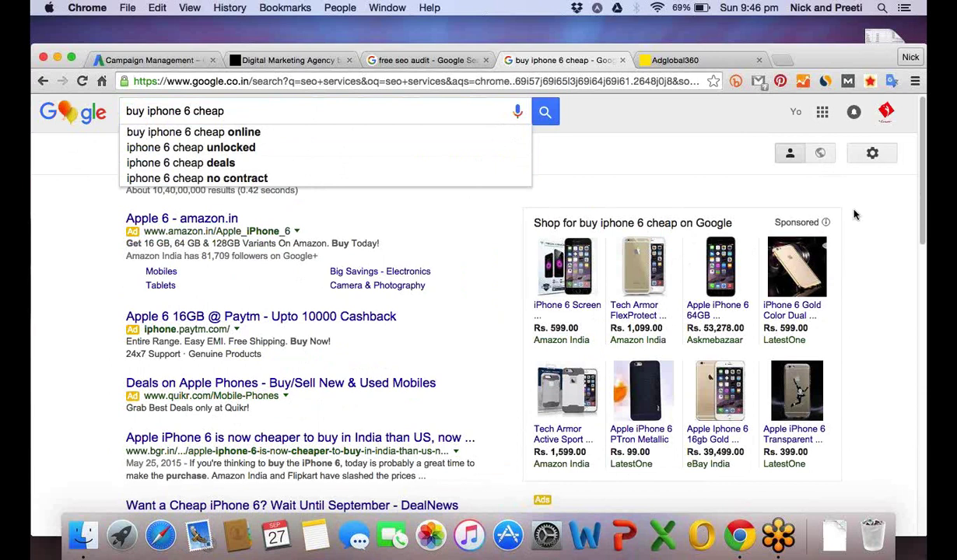
Follow the Apple 6 amazon.in ad to the Apple iPhone 6 (Gold, 16GB) product page.
click(210, 225)
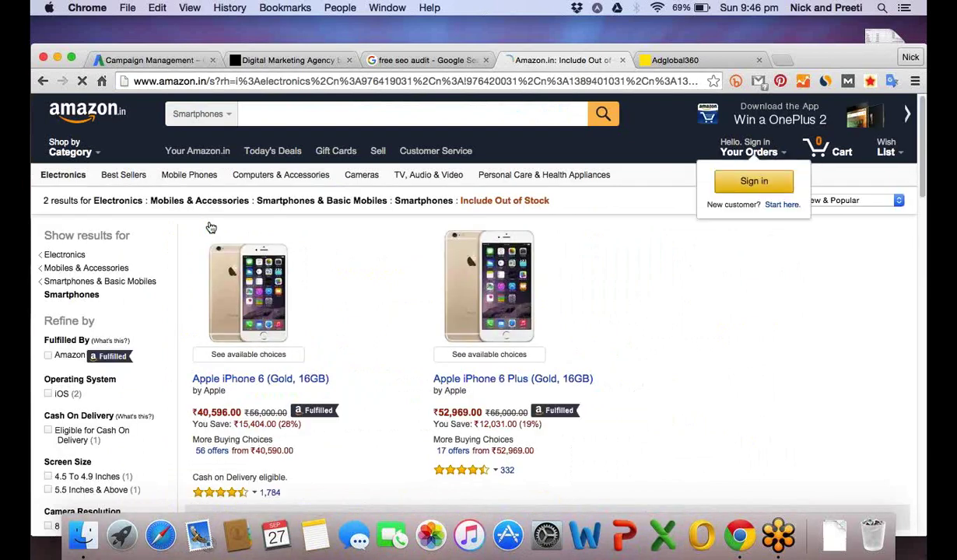
scroll(211, 227, down, 1)
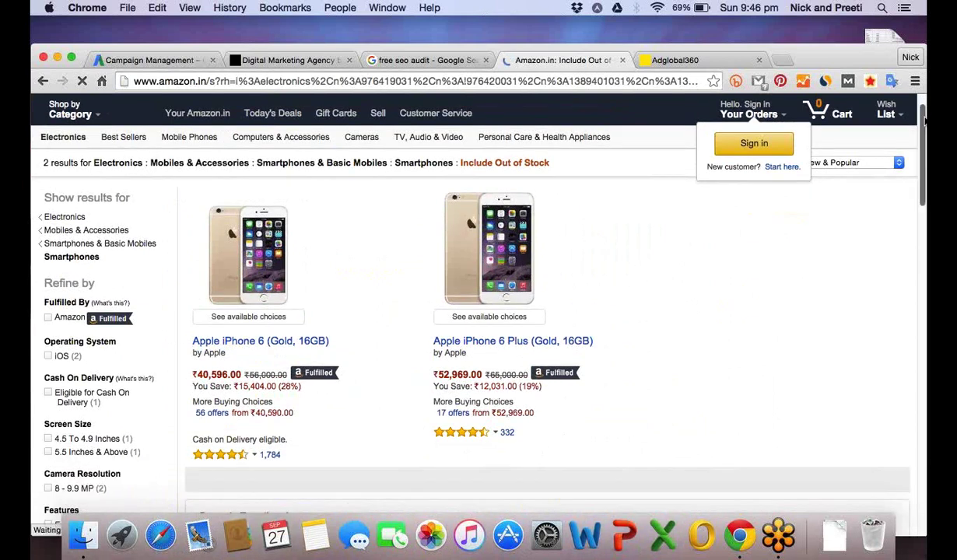
drag(925, 118, 924, 200)
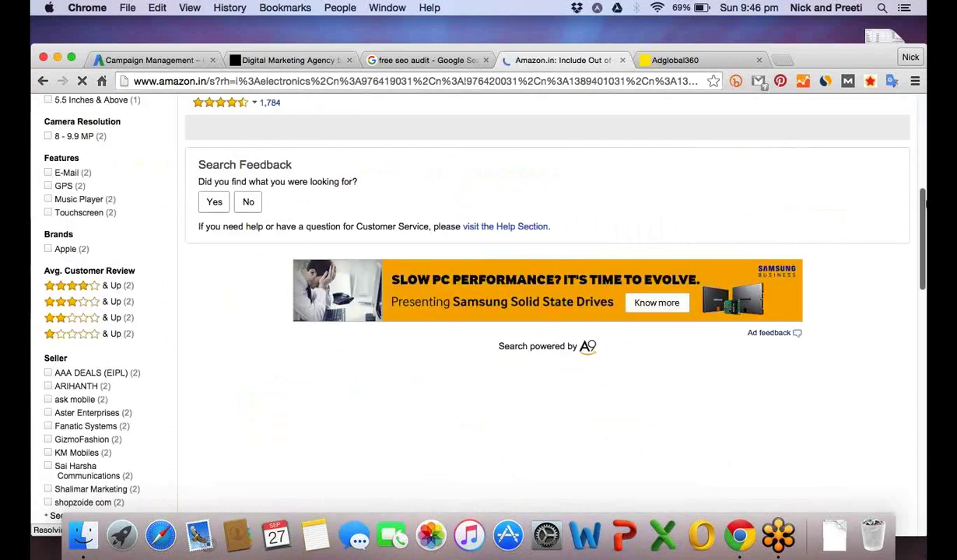
scroll(544, 303, down, 1)
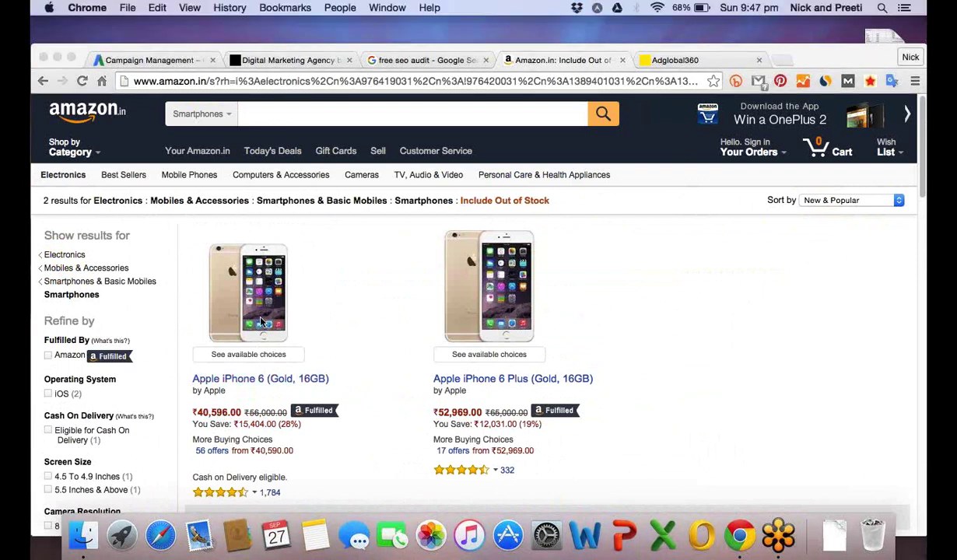
click(263, 323)
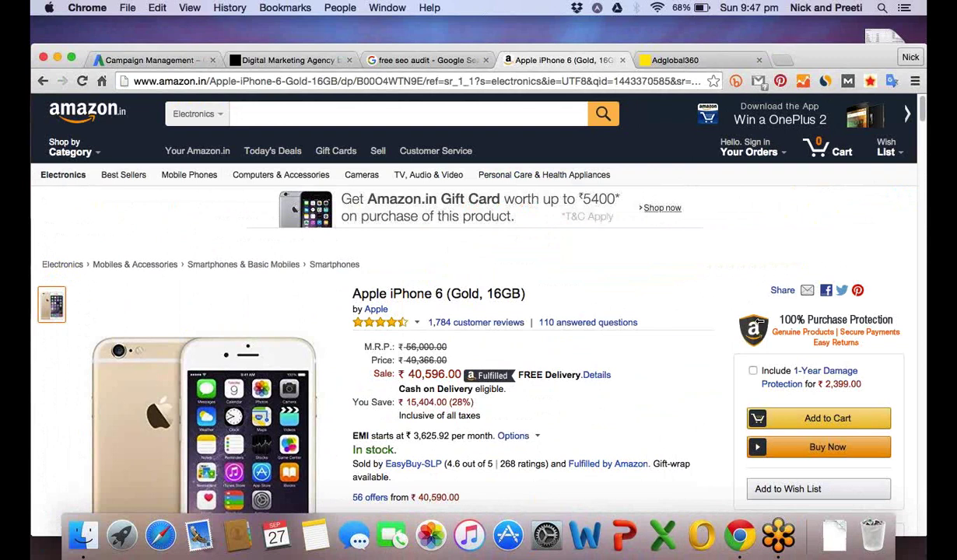
scroll(759, 321, down, 1)
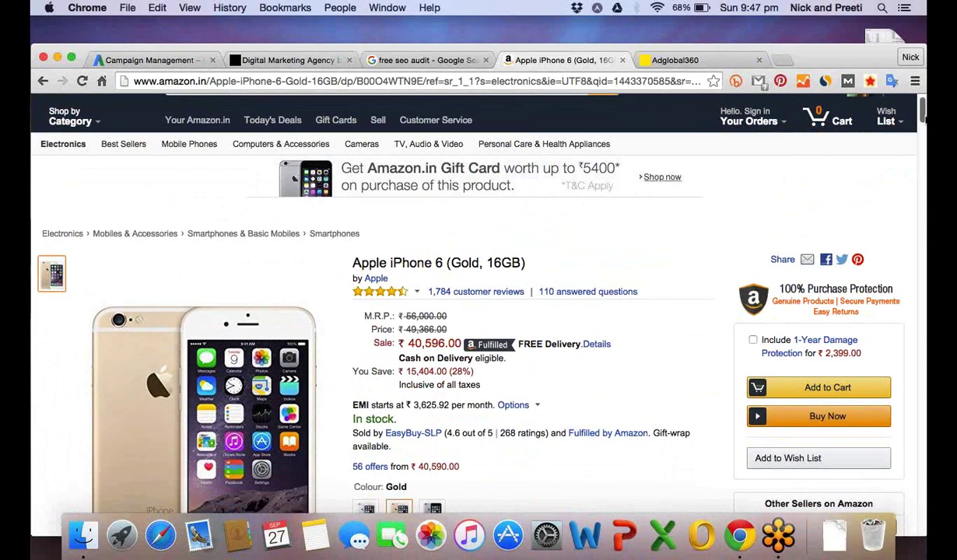
drag(922, 111, 923, 129)
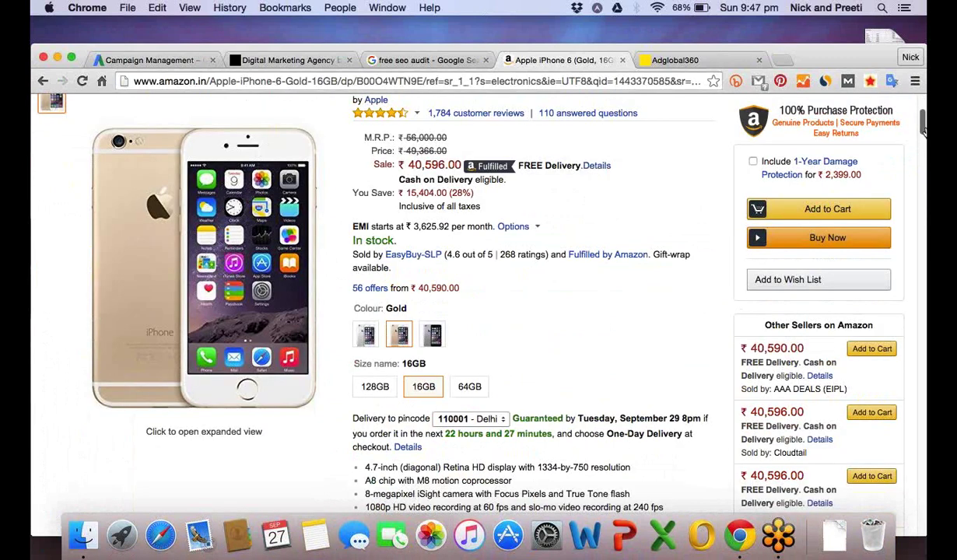
View the EasyBuy-SLP seller profile, go back, then return to the AdWords campaign settings.
click(412, 257)
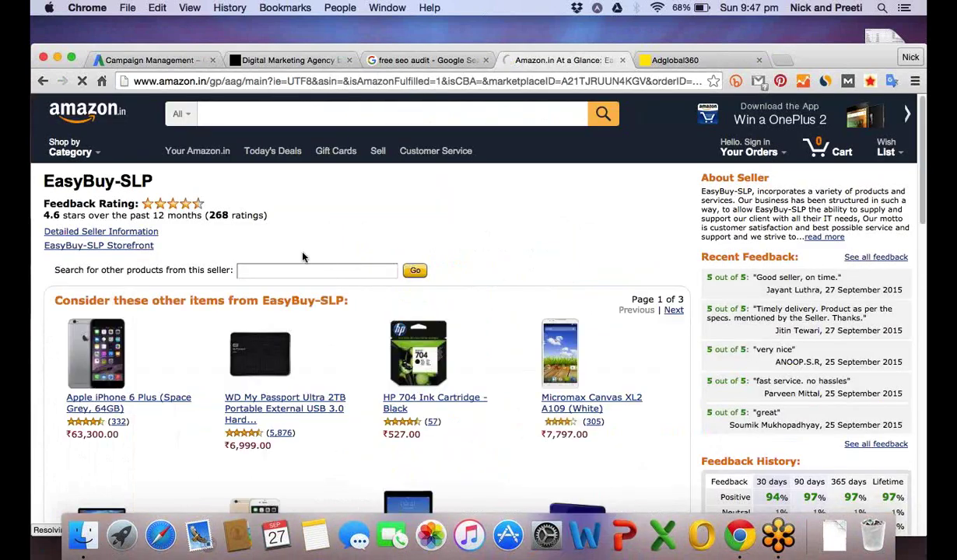
click(38, 81)
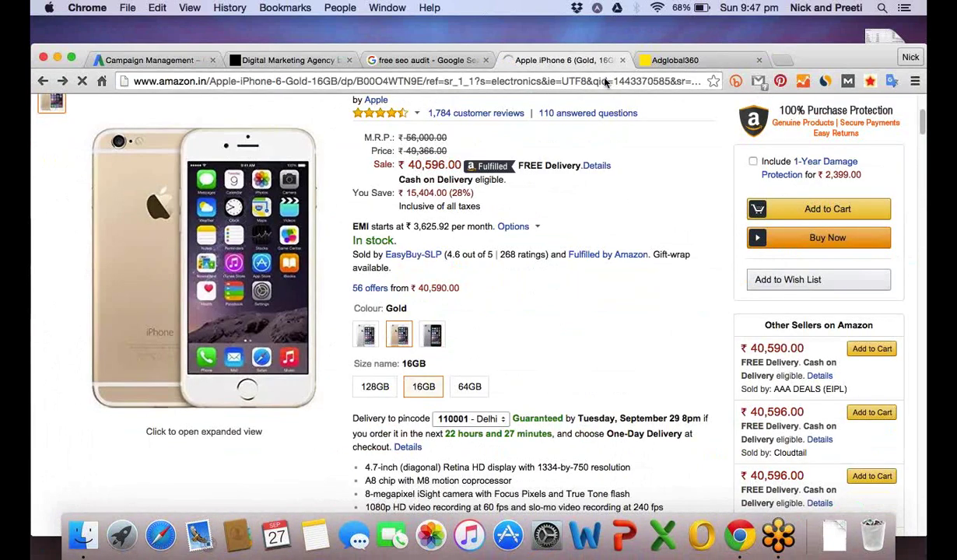
click(658, 62)
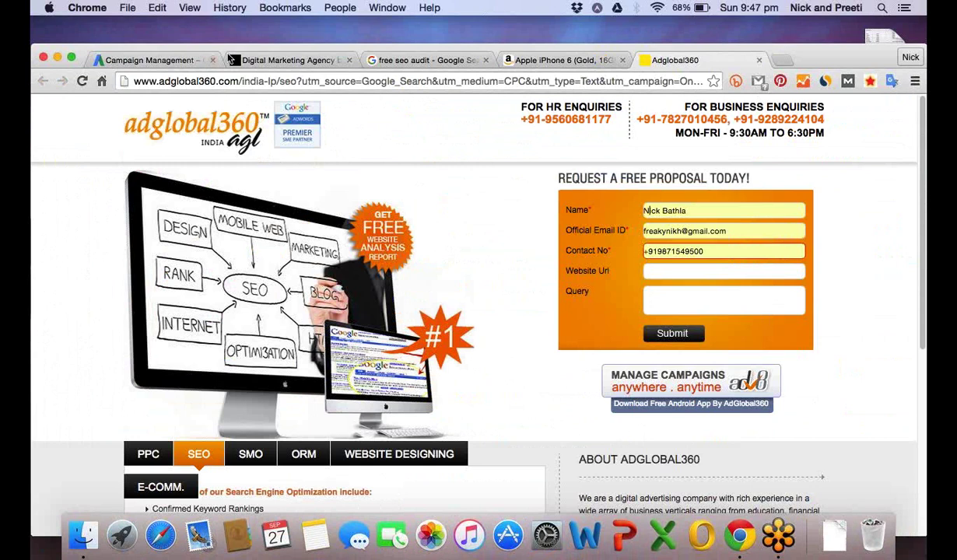
click(172, 62)
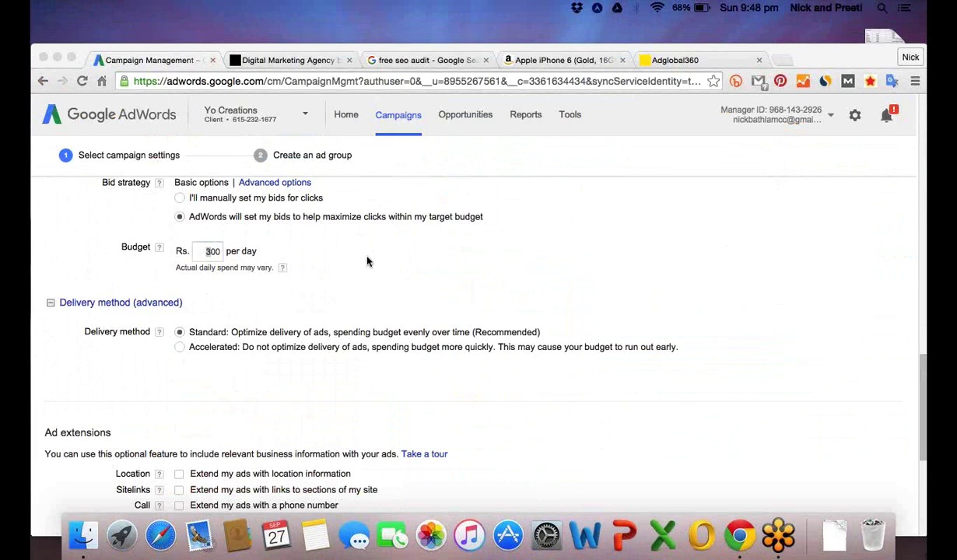
key(super+Tab)
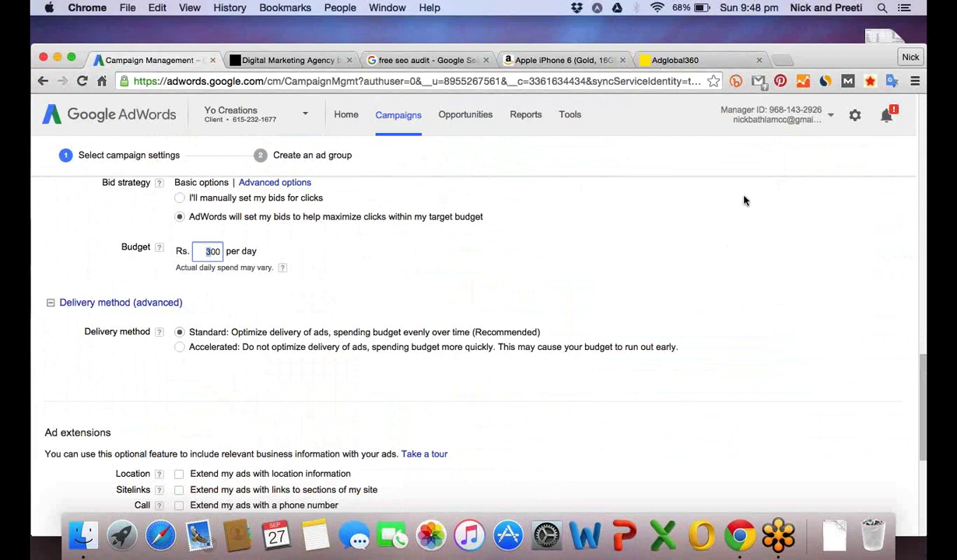
key(super+Tab)
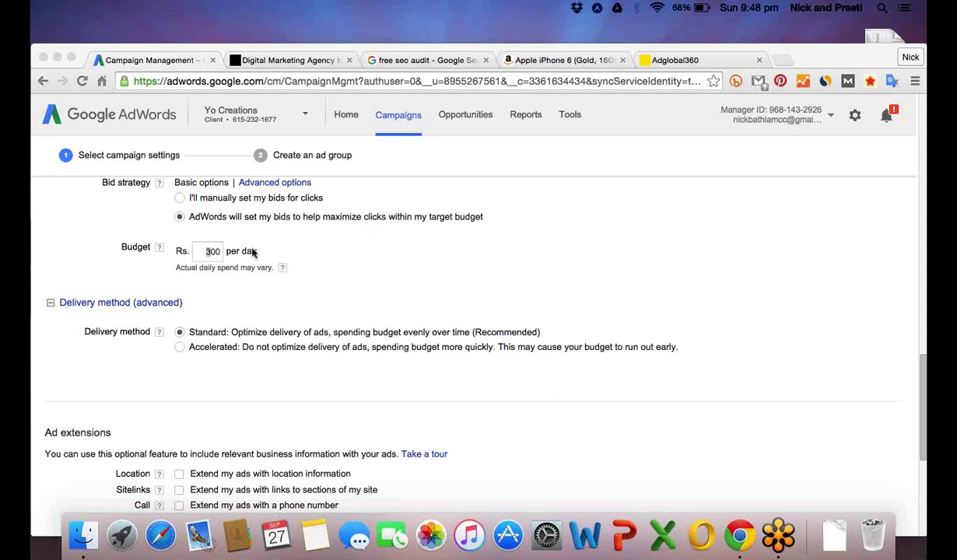
click(208, 253)
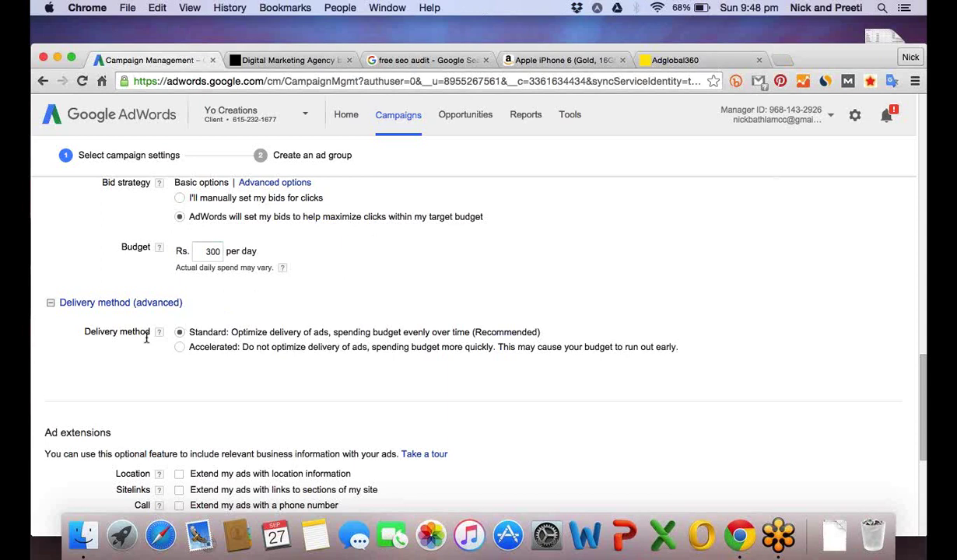
click(179, 333)
scroll(241, 315, up, 1)
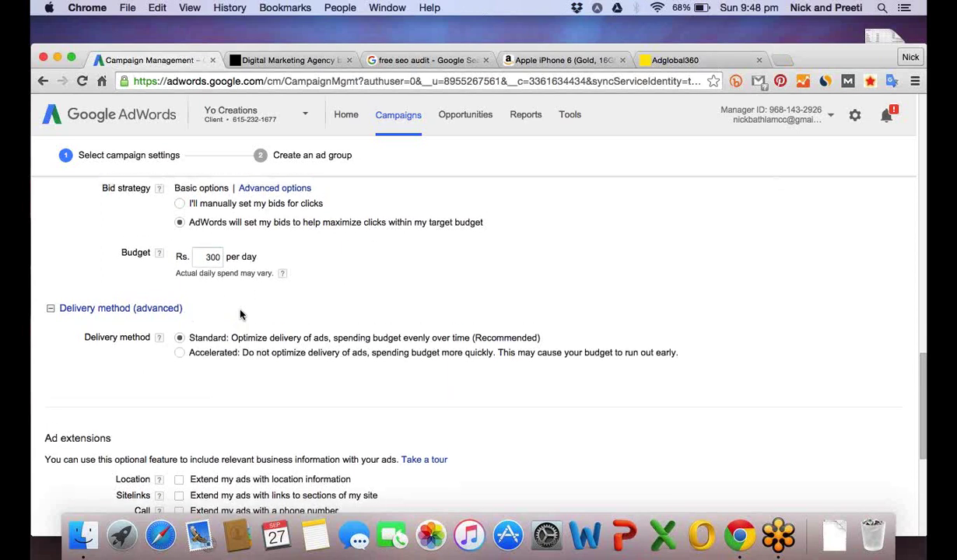
scroll(240, 315, up, 1)
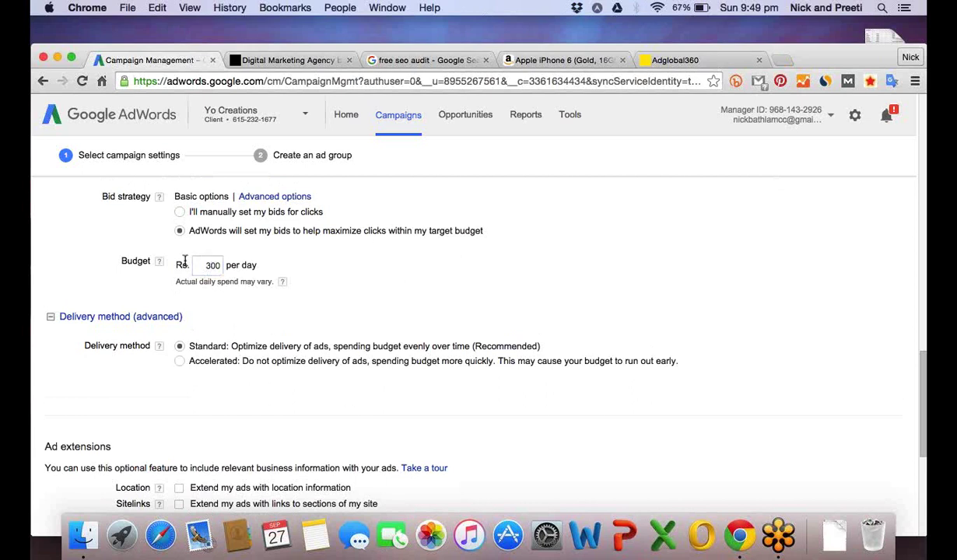
double_click(205, 266)
click(207, 264)
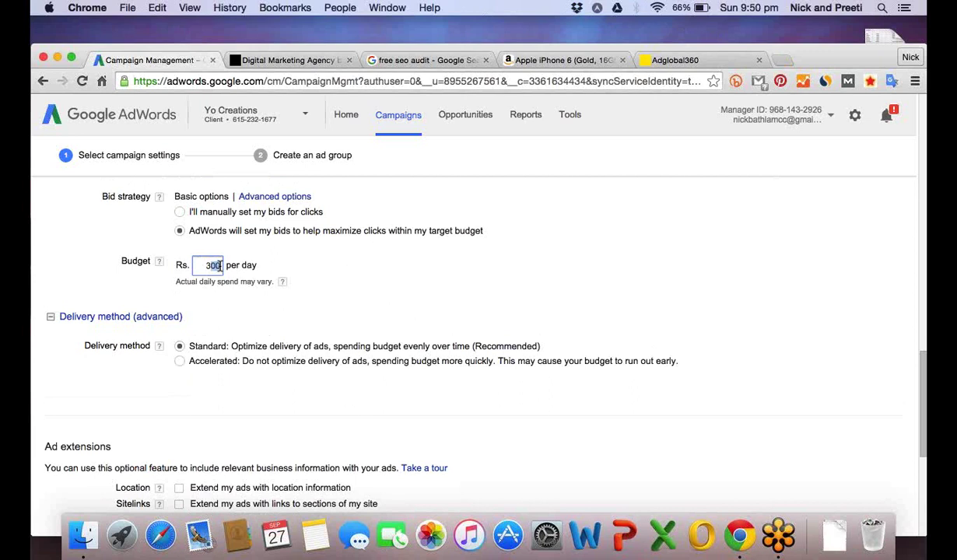
drag(220, 265, 207, 265)
Keep the daily budget at Rs. 300 and switch the delivery method to Accelerated.
click(216, 313)
click(209, 265)
double_click(208, 265)
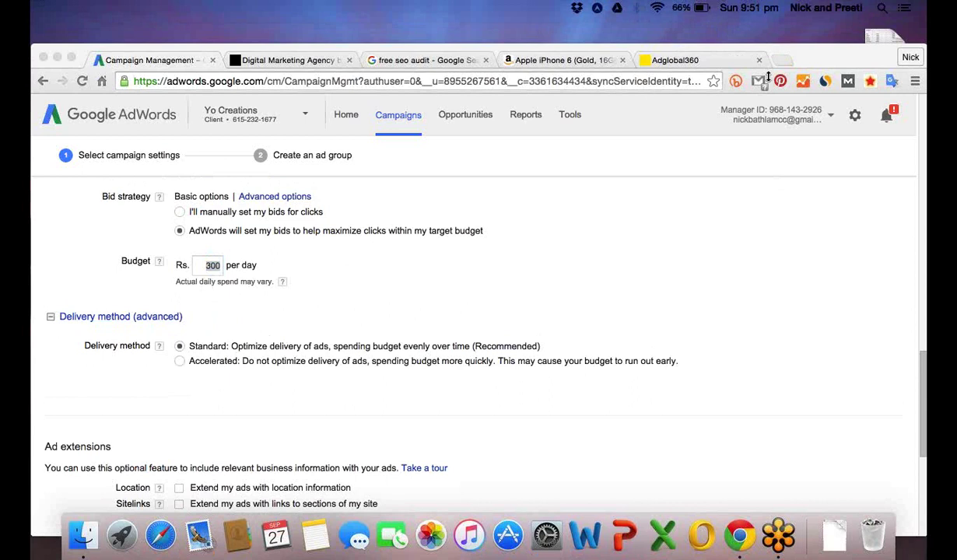
click(207, 265)
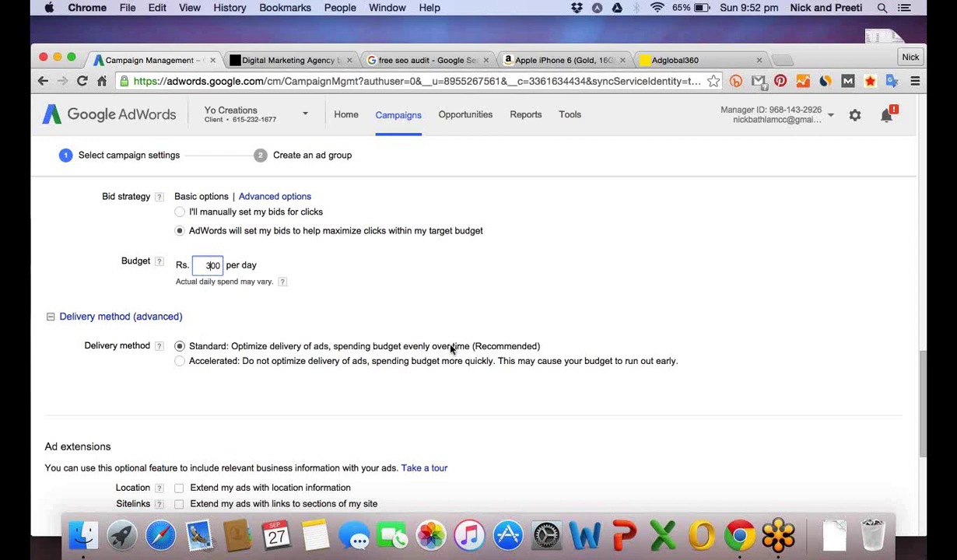
click(179, 362)
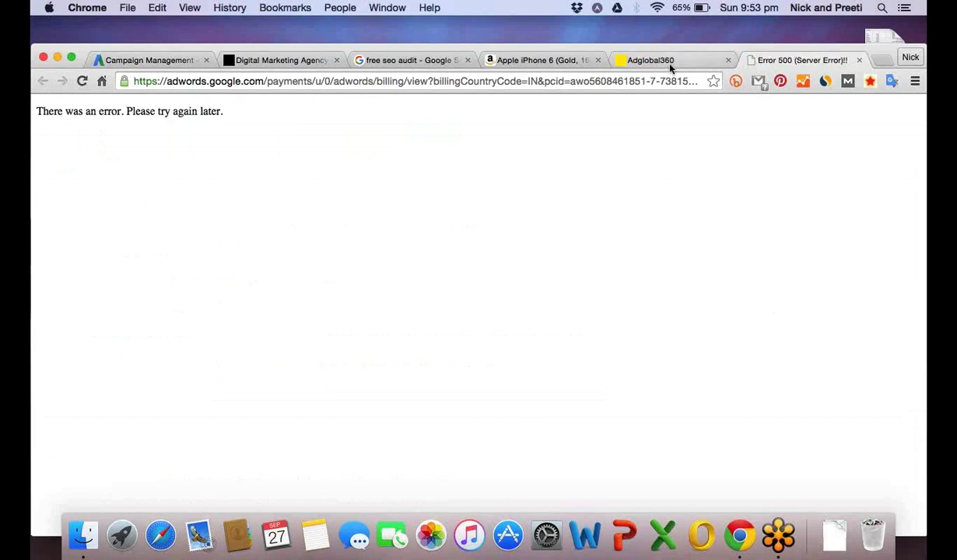
Move from the Amazon iPhone 6 tab to the 'free seo audit' search results tab.
click(545, 61)
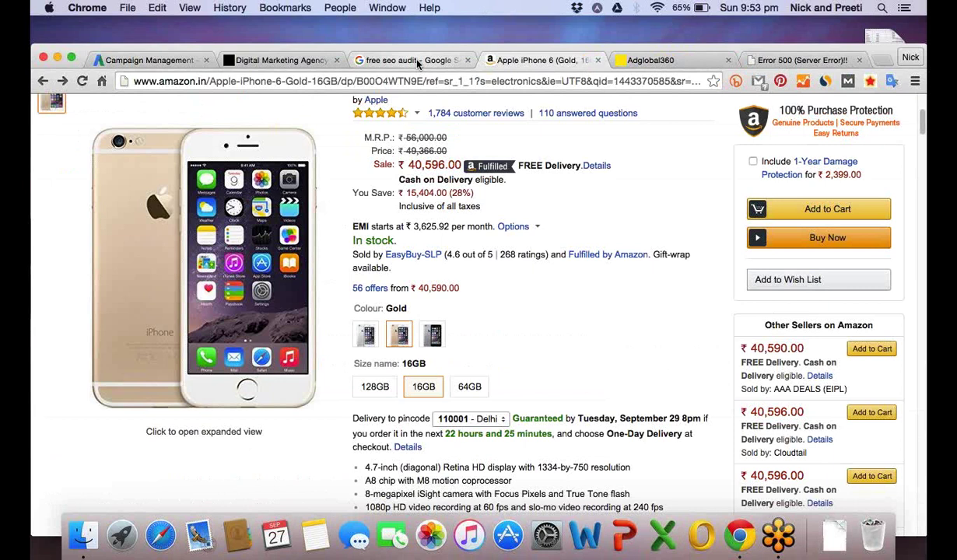
click(418, 63)
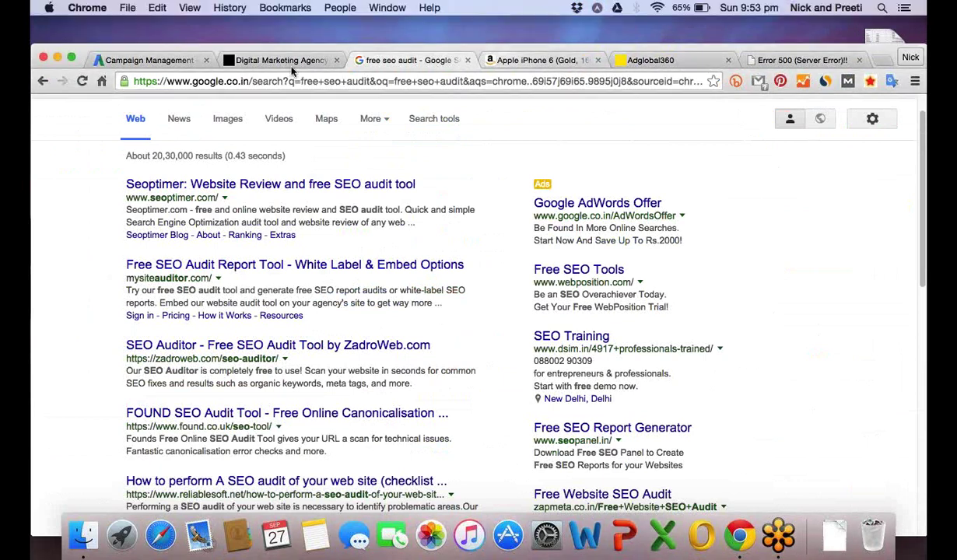
Set delivery back to Standard and scroll down to the Ad extensions options.
click(163, 60)
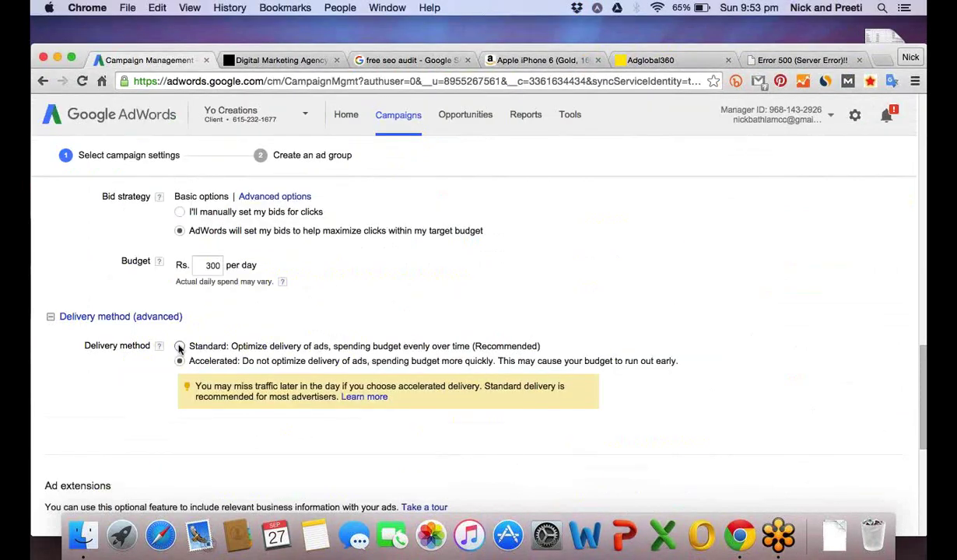
click(179, 347)
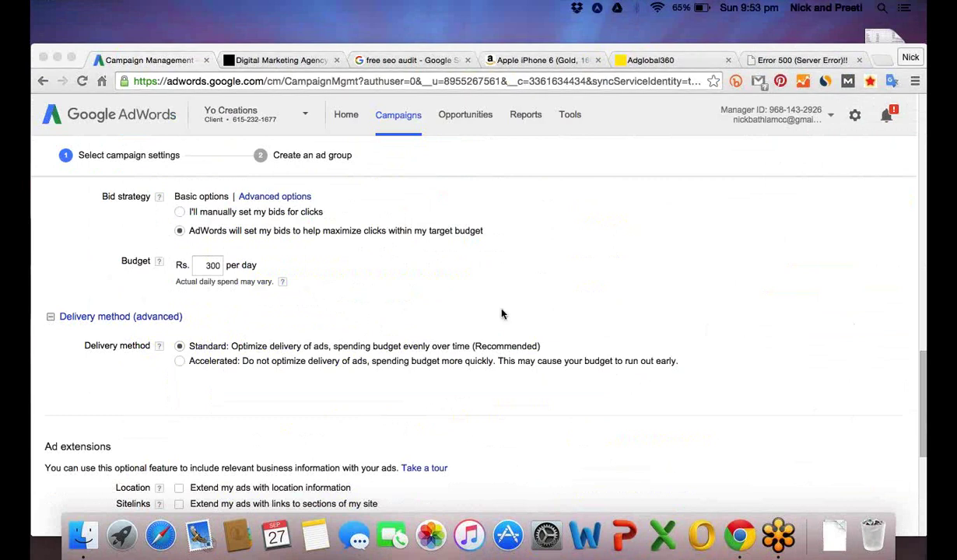
click(384, 309)
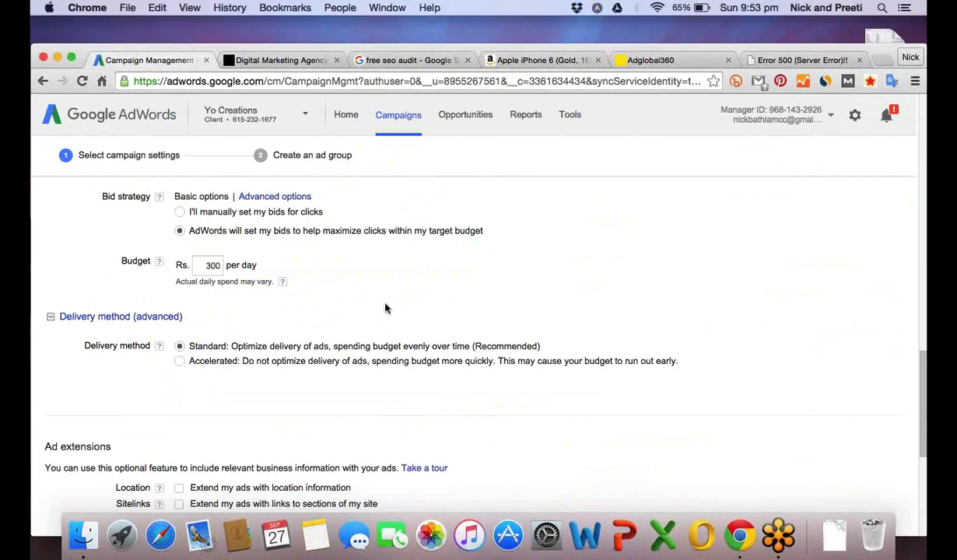
scroll(384, 309, up, 1)
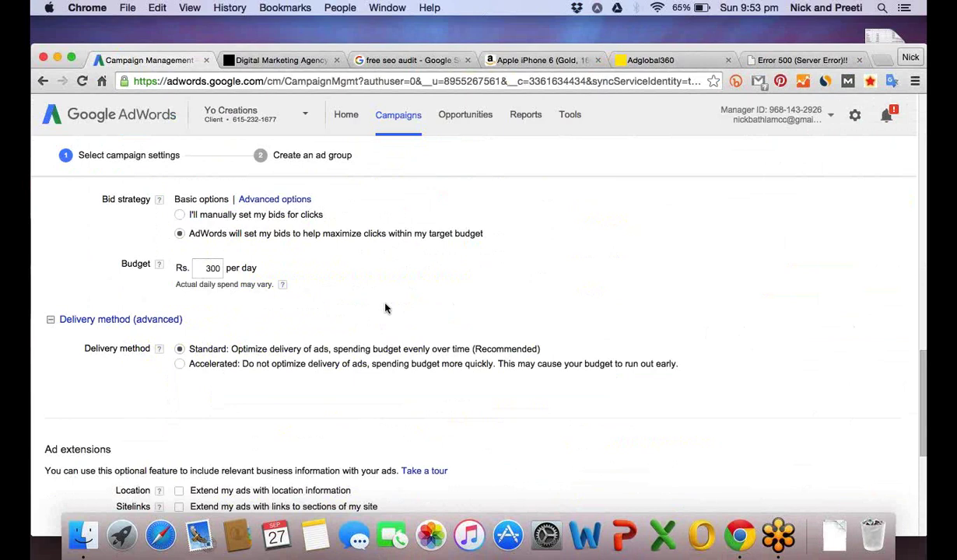
scroll(385, 309, up, 1)
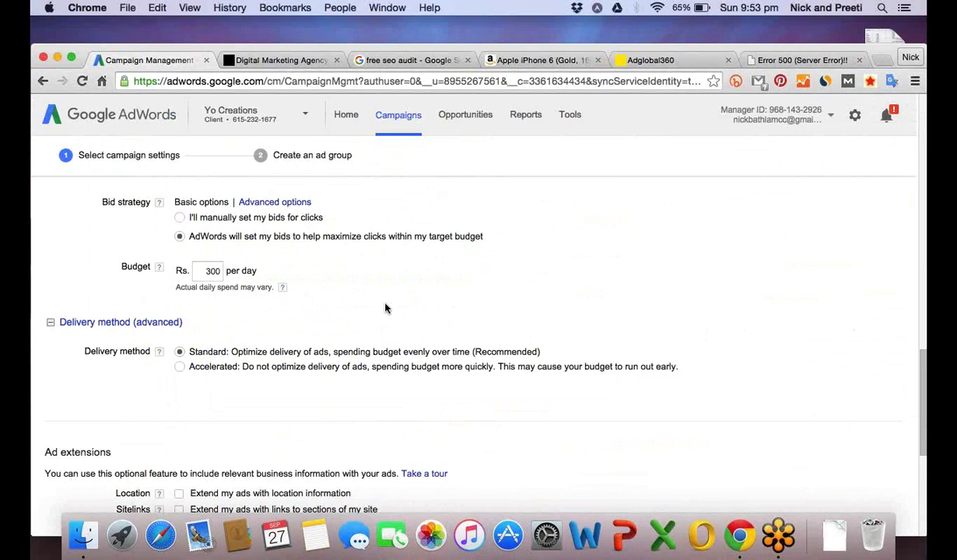
scroll(384, 309, down, 2)
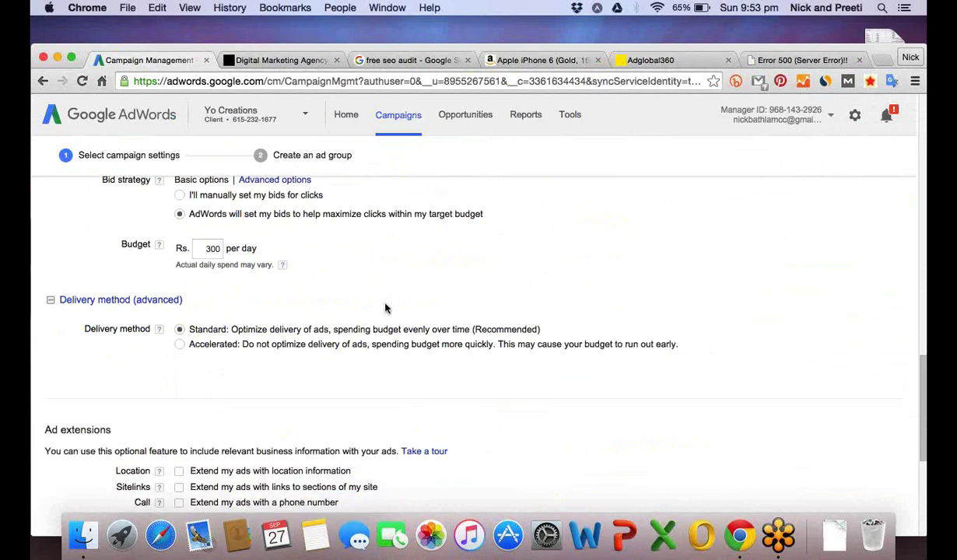
scroll(384, 309, down, 3)
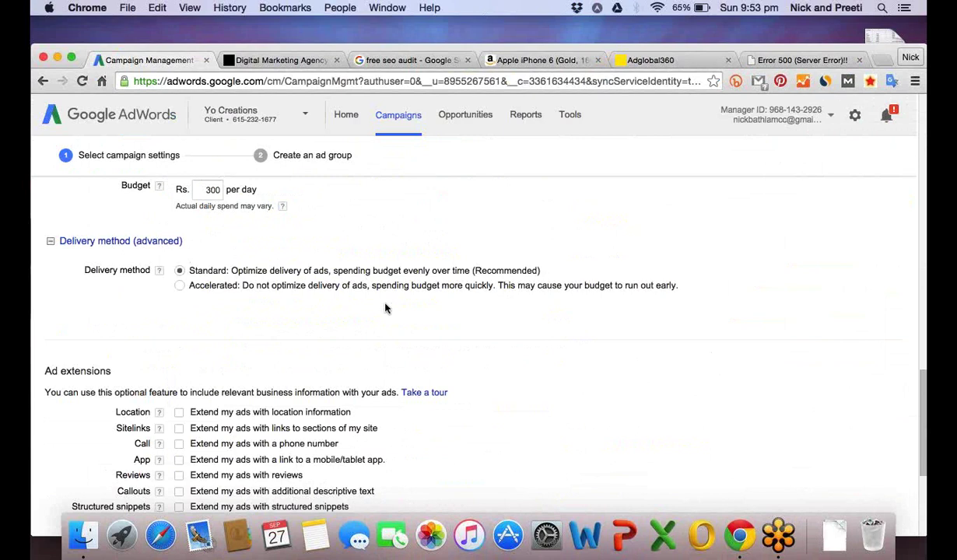
scroll(384, 309, down, 5)
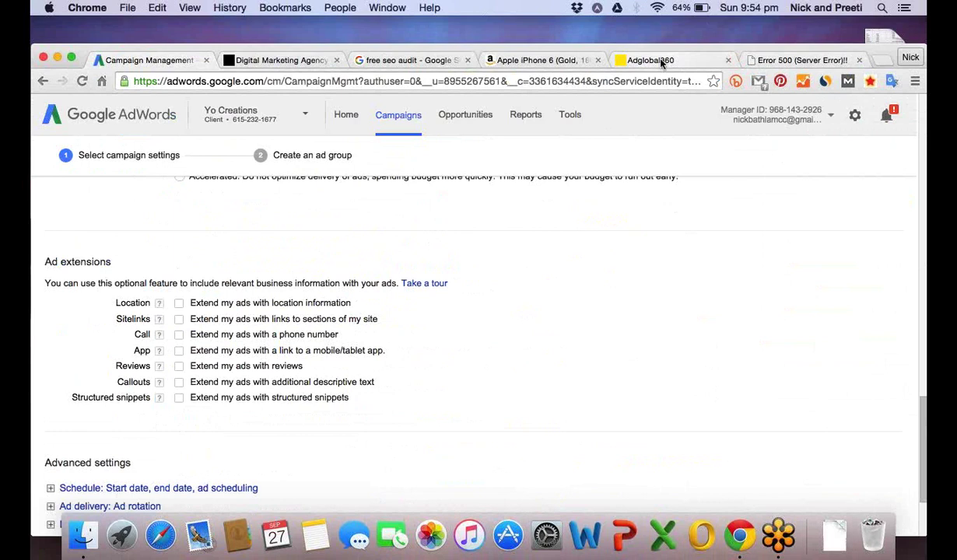
Load google.com in the Adglobal360 tab and search for 'seo services'.
click(650, 60)
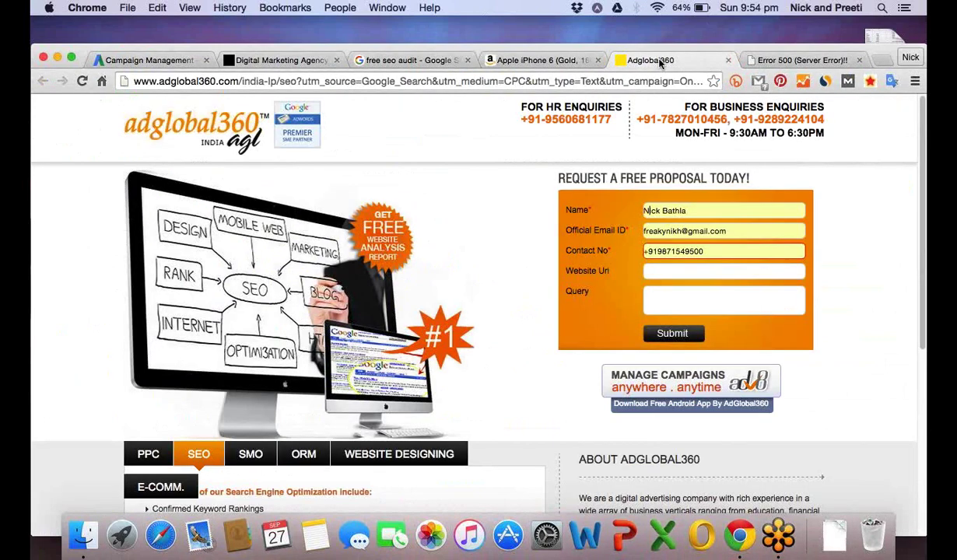
click(592, 59)
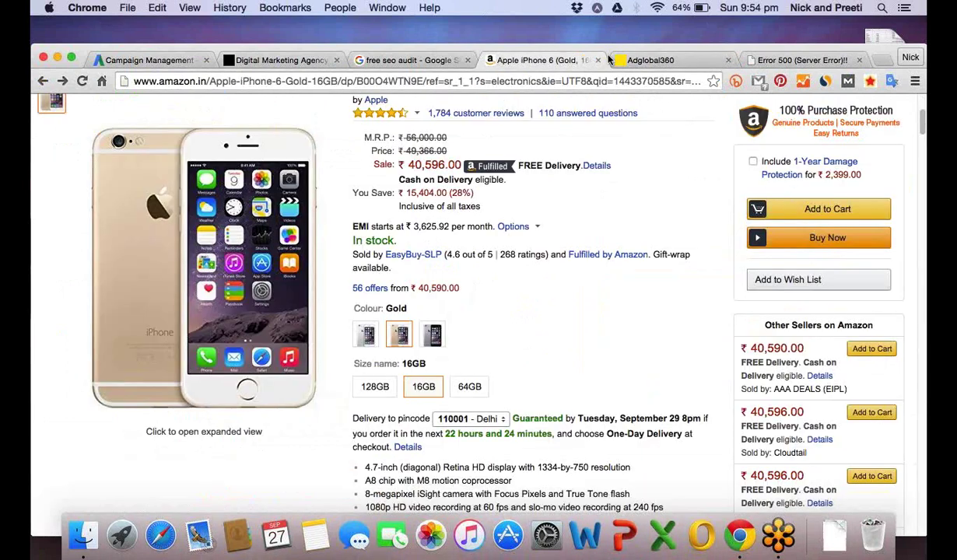
click(610, 60)
click(168, 84)
text(google.com)
key(Return)
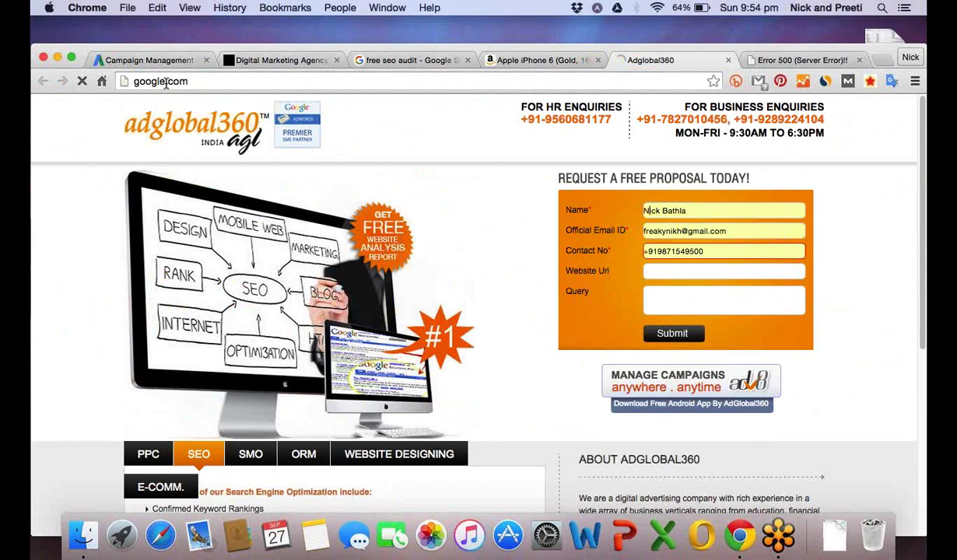
text(seo ser)
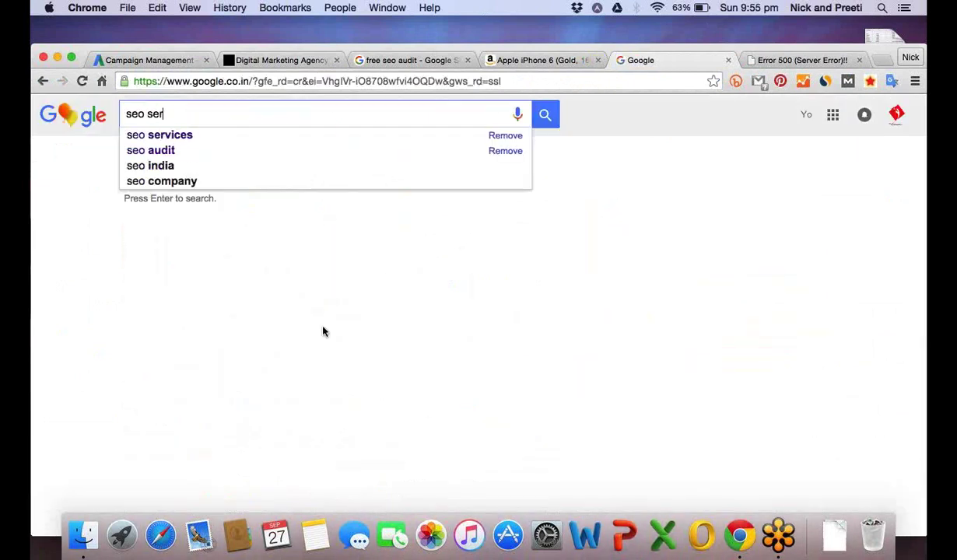
text(v)
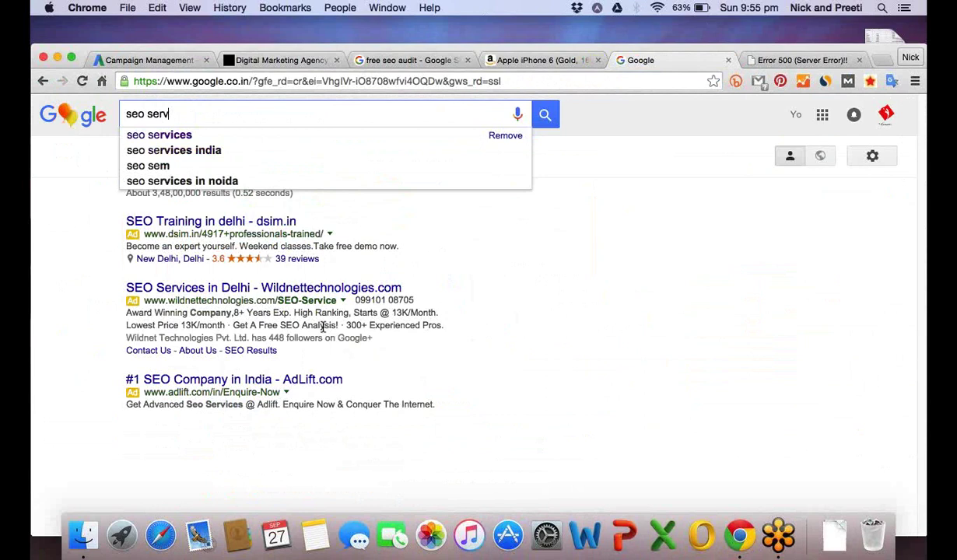
text(ices)
key(Return)
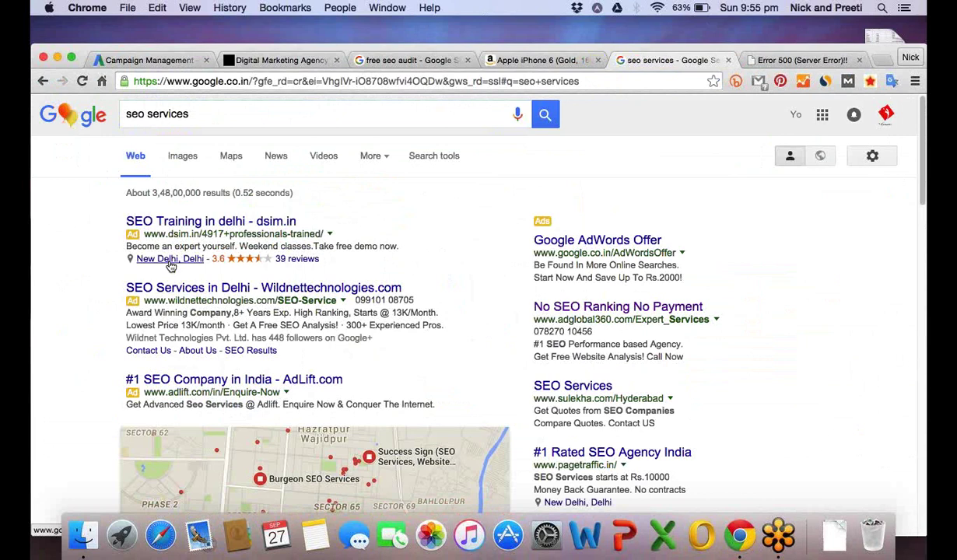
Highlight the ad titles, including 'SEO Services in Delhi', and scroll through their sitelinks.
drag(124, 221, 294, 223)
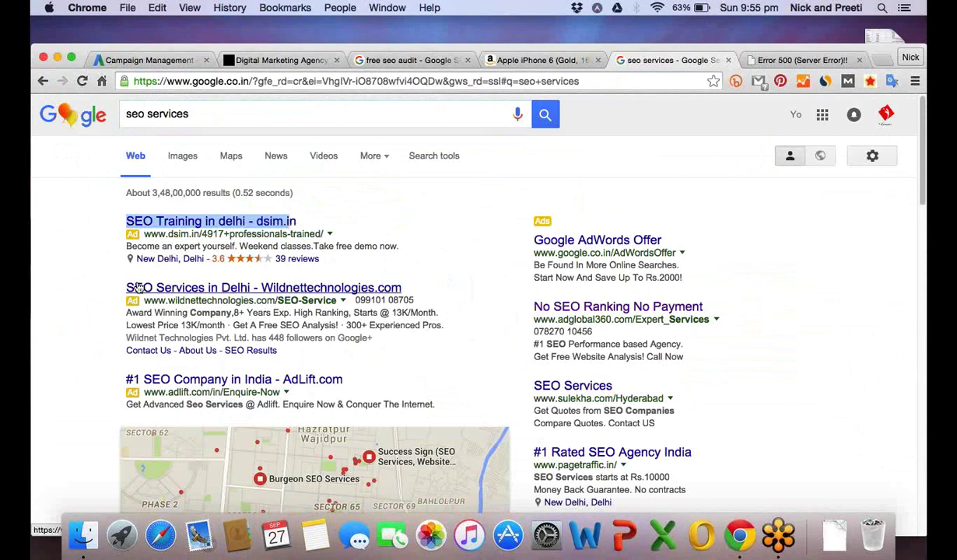
drag(127, 287, 257, 287)
click(98, 286)
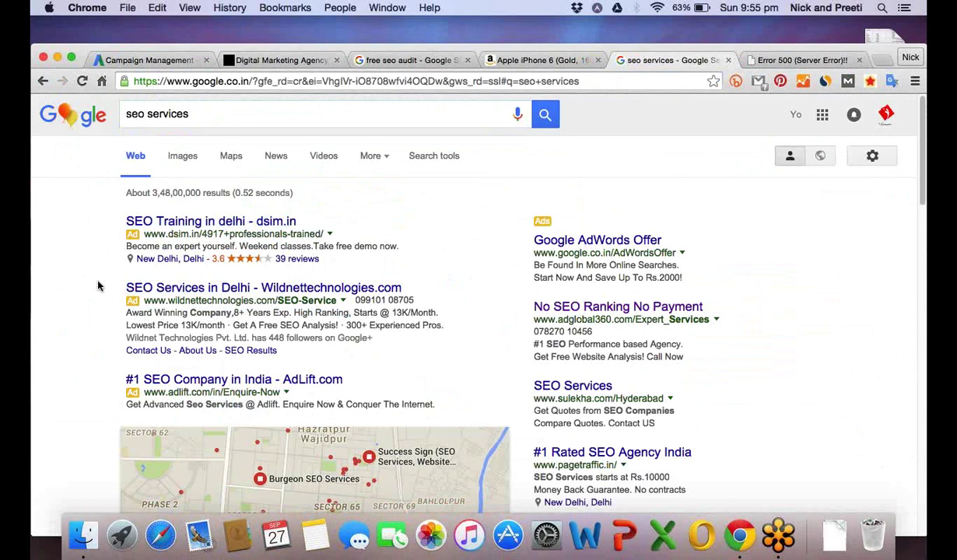
scroll(98, 286, down, 1)
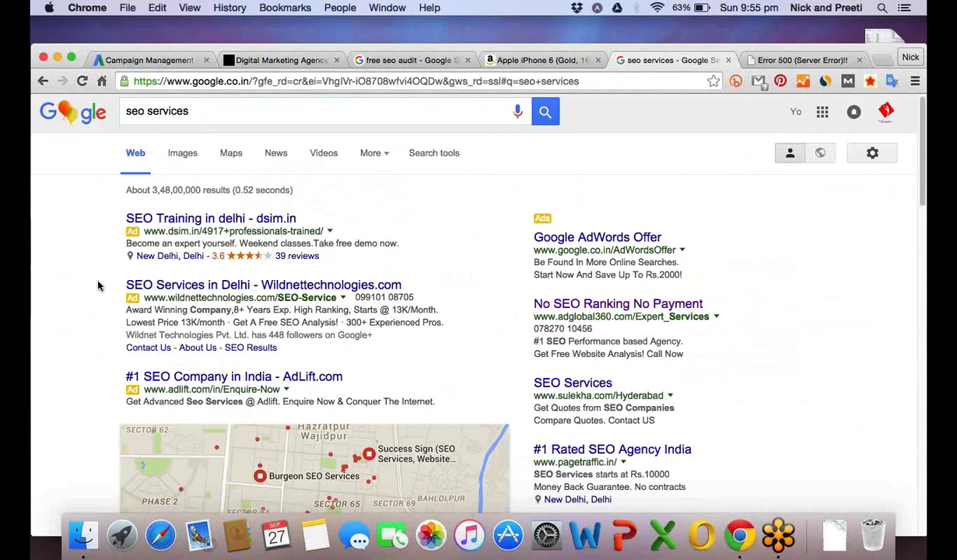
scroll(98, 287, down, 1)
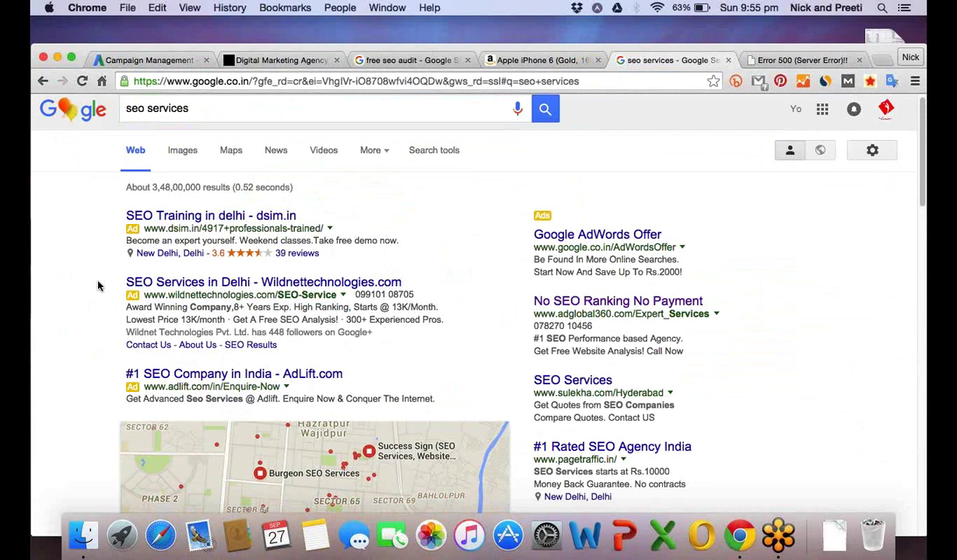
click(124, 116)
text(wom)
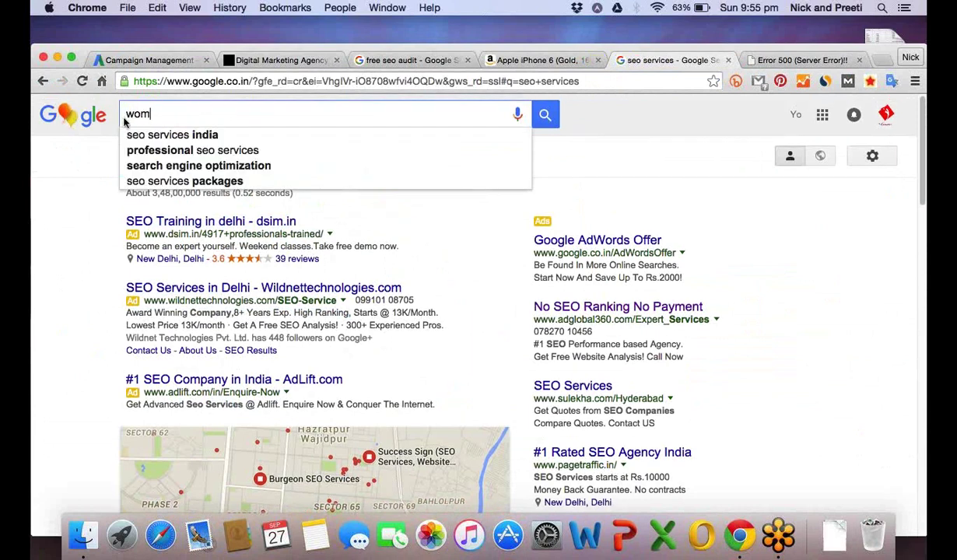
text(en watche)
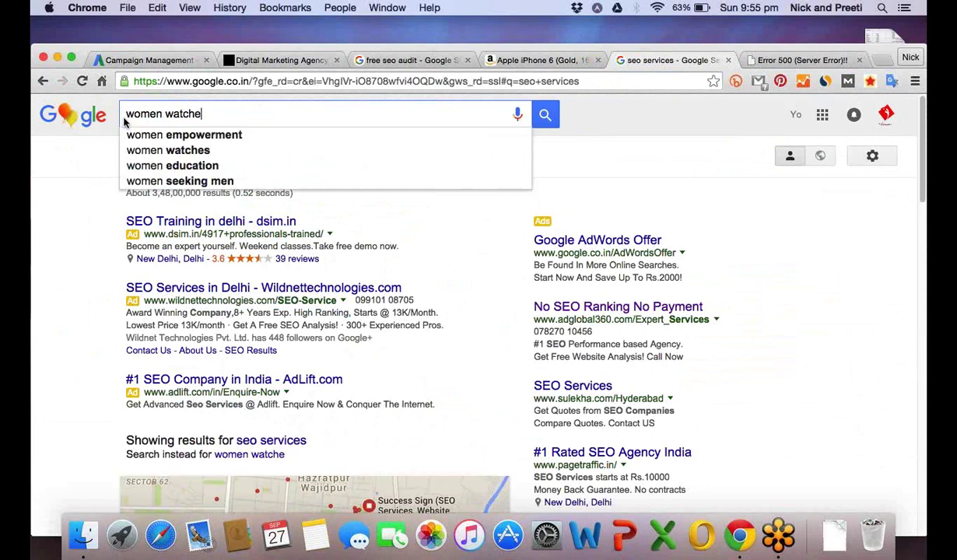
text(s)
key(Return)
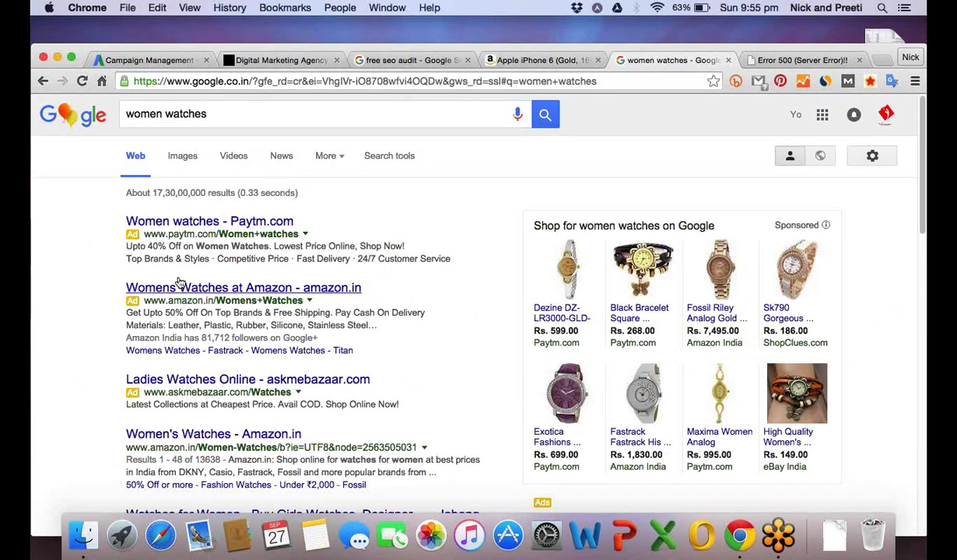
key(/)
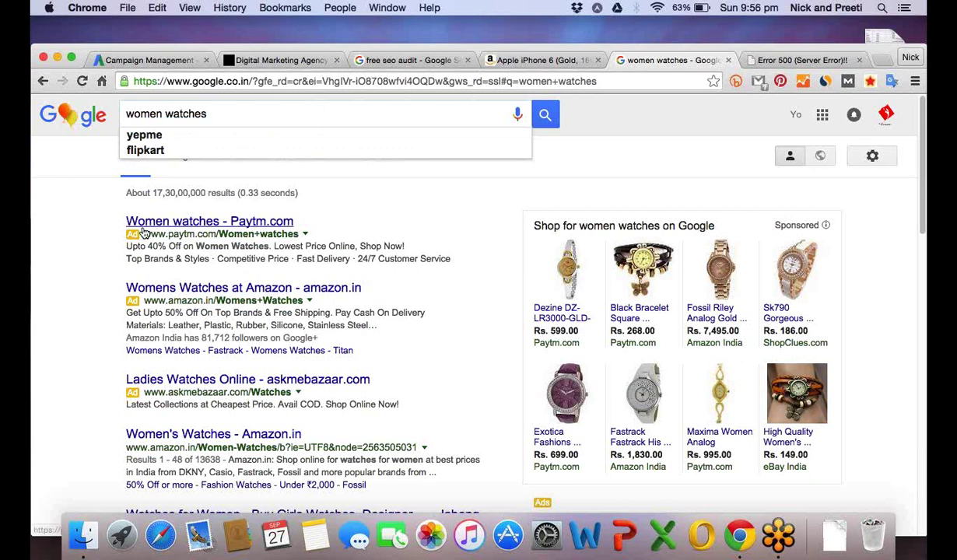
drag(303, 233, 160, 248)
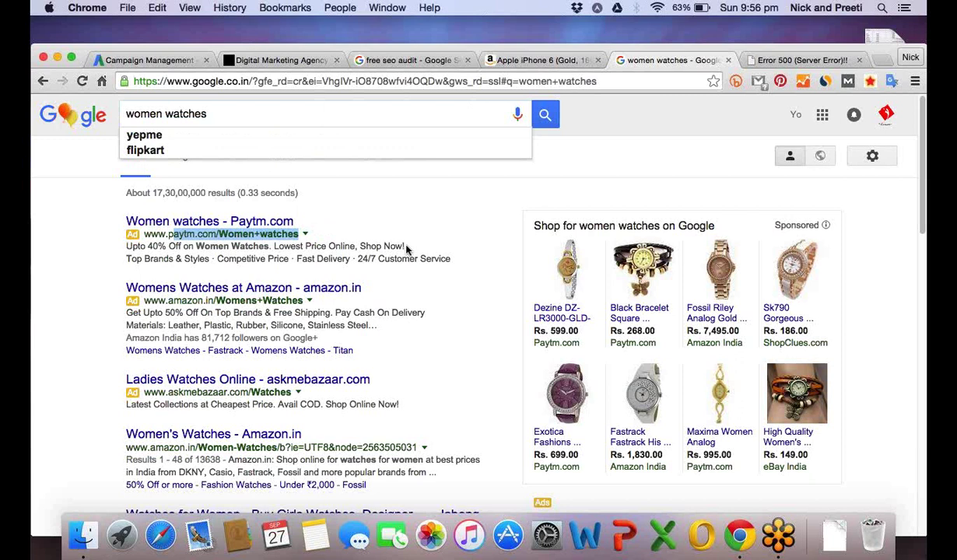
drag(405, 247, 196, 246)
drag(127, 246, 357, 245)
click(282, 246)
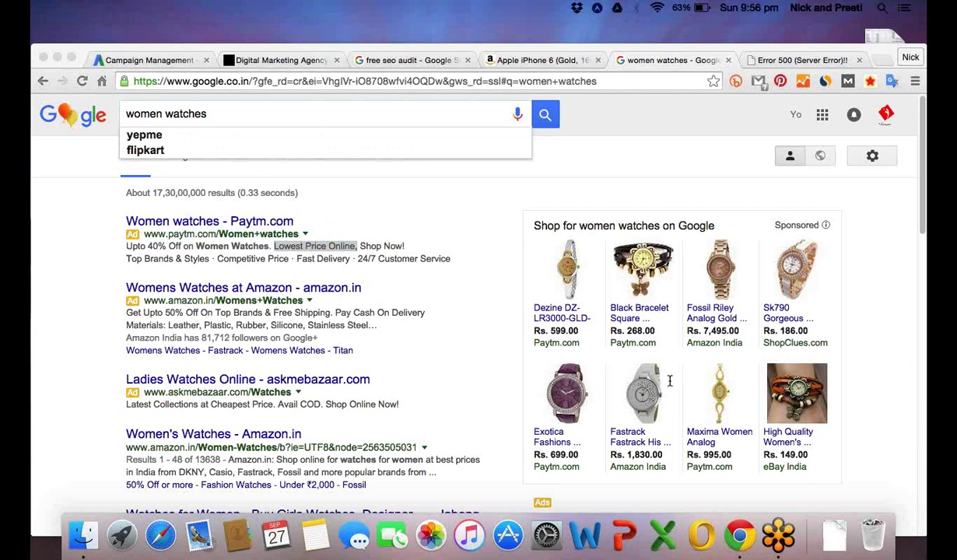
click(126, 246)
drag(126, 246, 148, 227)
click(402, 246)
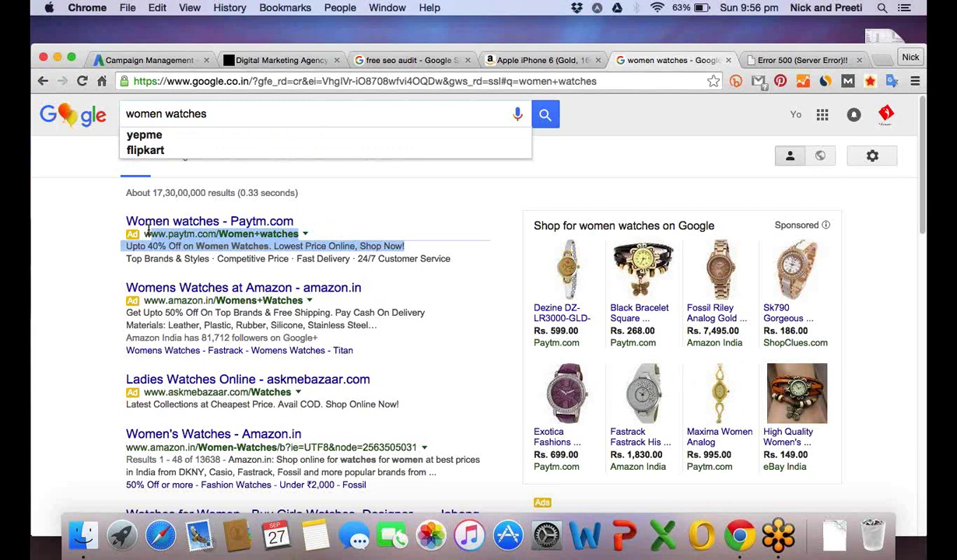
drag(146, 231, 289, 258)
drag(297, 259, 331, 258)
drag(350, 258, 404, 262)
click(433, 284)
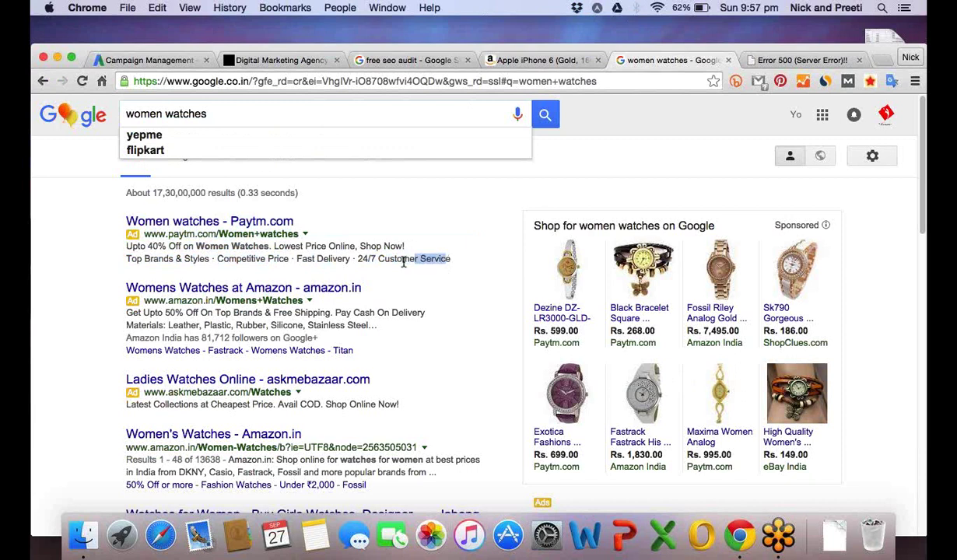
drag(404, 246, 164, 246)
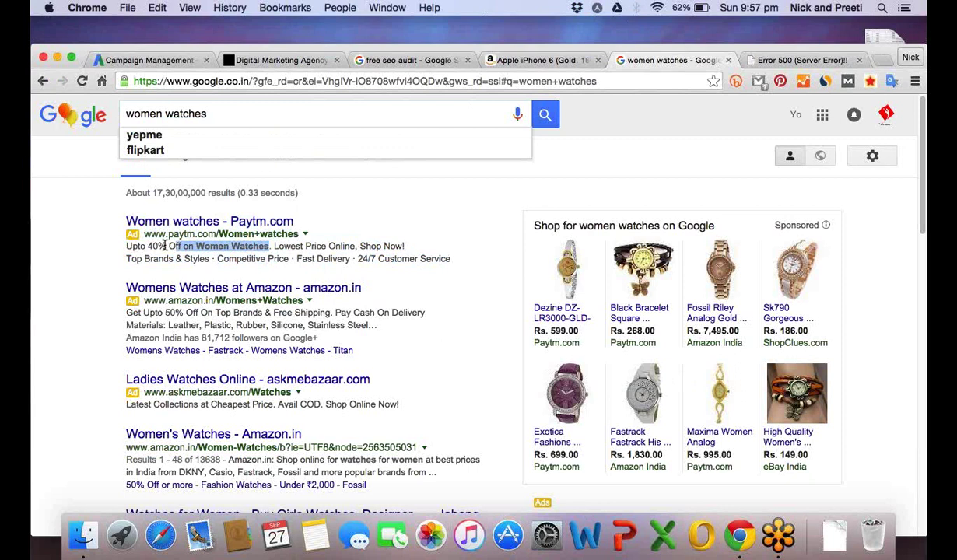
drag(301, 234, 211, 233)
drag(294, 221, 128, 226)
drag(406, 246, 126, 221)
click(112, 304)
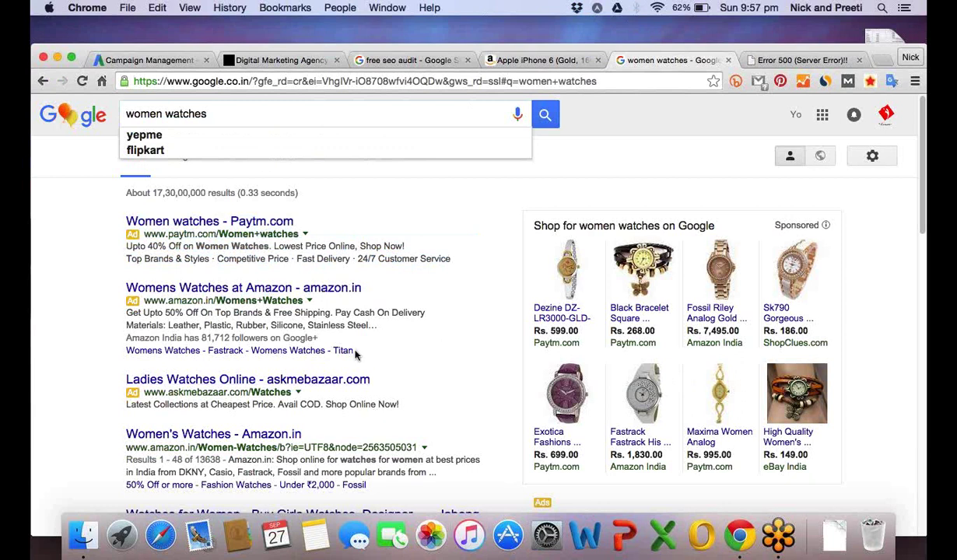
drag(355, 355, 197, 292)
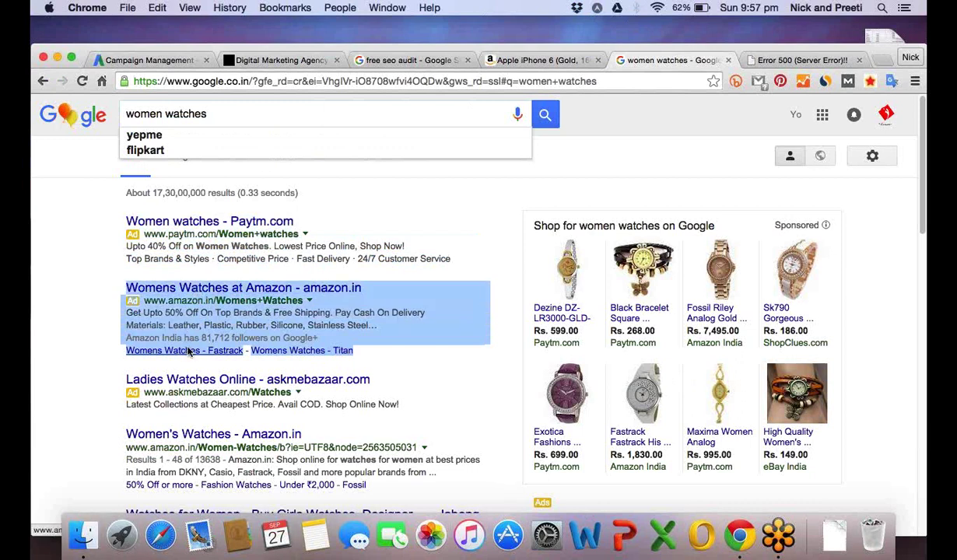
click(290, 292)
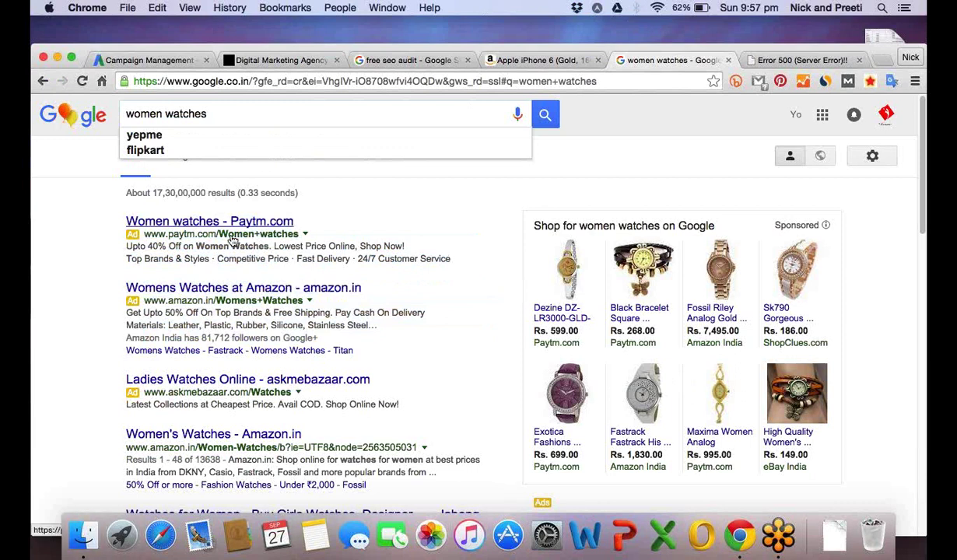
drag(267, 380, 372, 380)
click(132, 302)
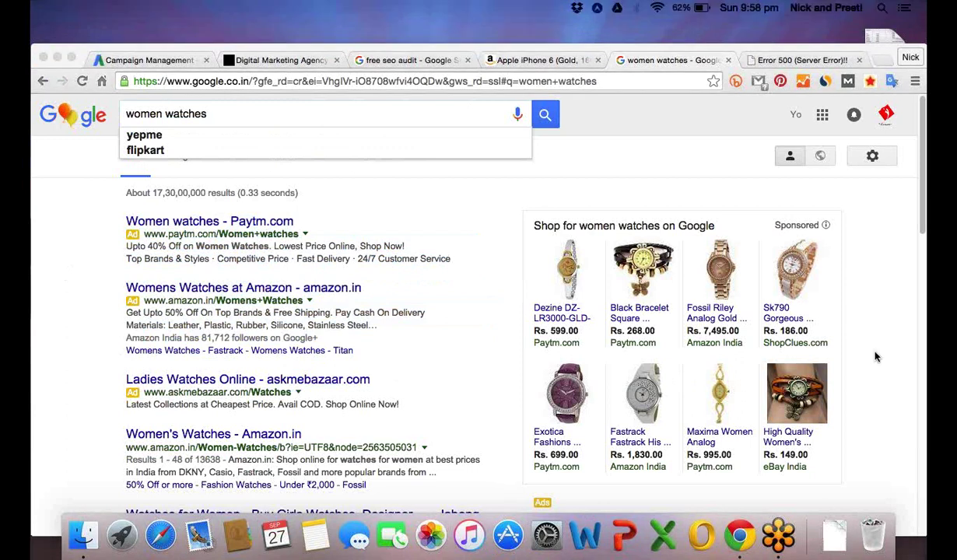
click(99, 316)
click(358, 353)
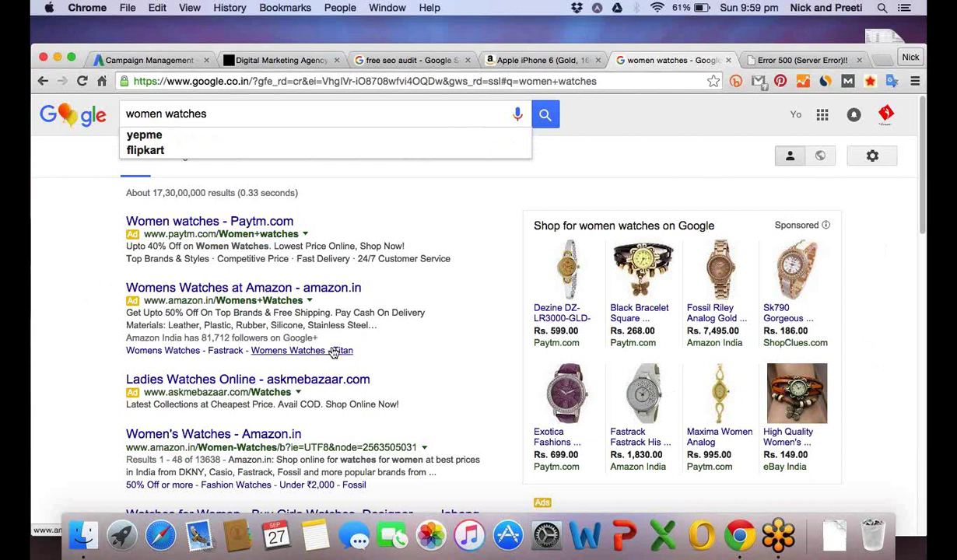
drag(335, 352, 121, 285)
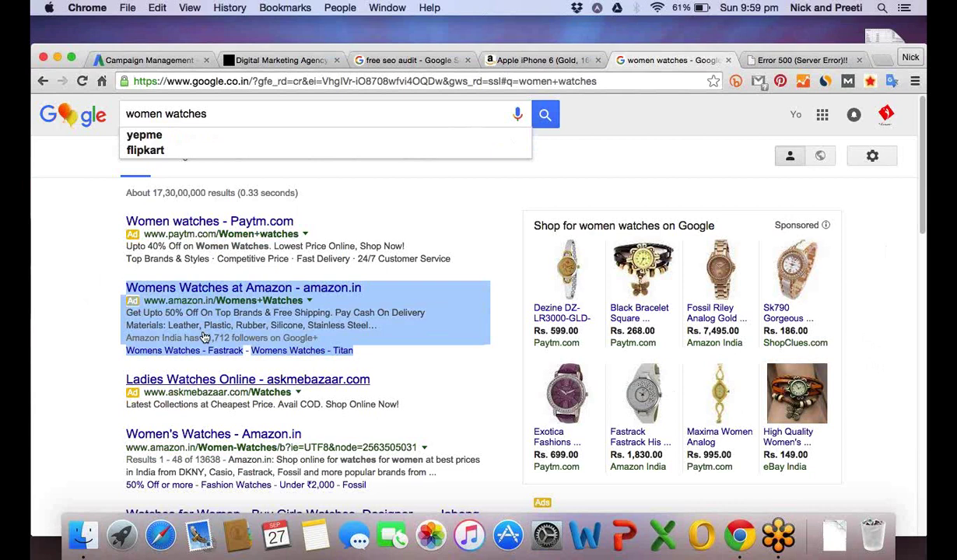
double_click(388, 404)
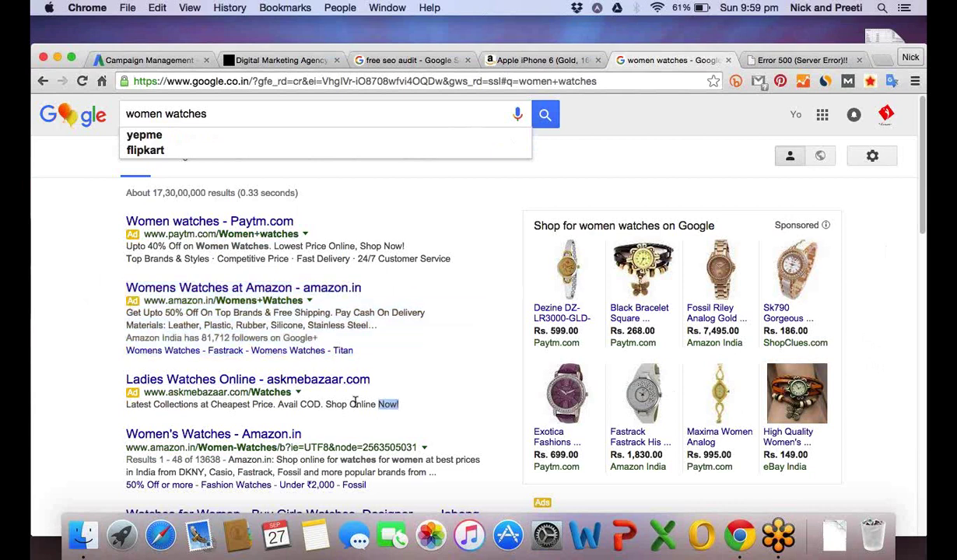
drag(355, 349, 348, 345)
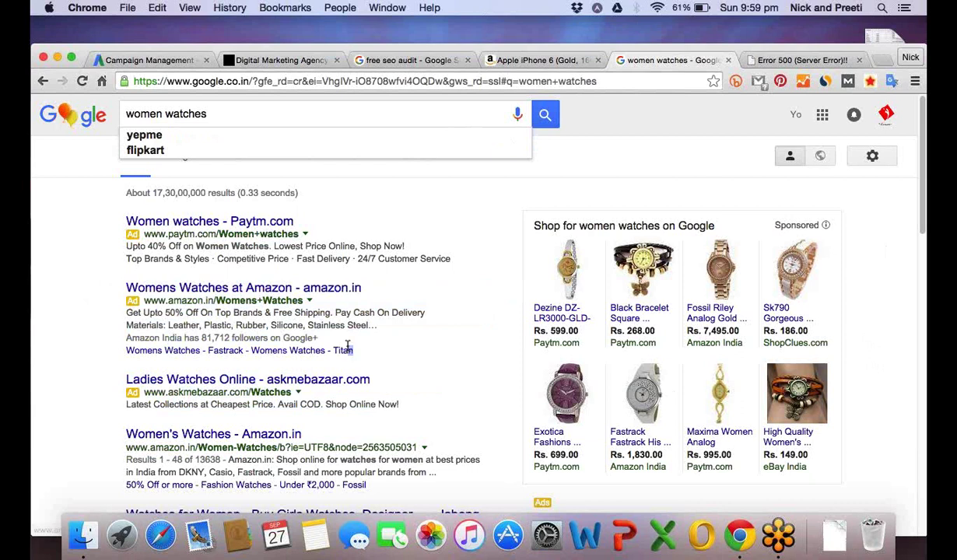
drag(348, 346, 132, 292)
click(107, 311)
drag(354, 349, 346, 345)
drag(345, 345, 275, 328)
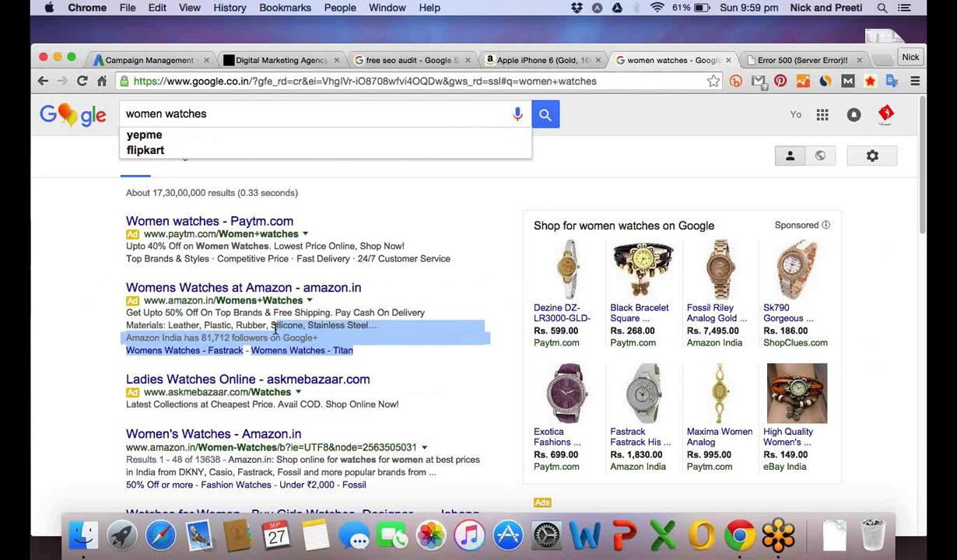
drag(275, 328, 125, 289)
click(125, 290)
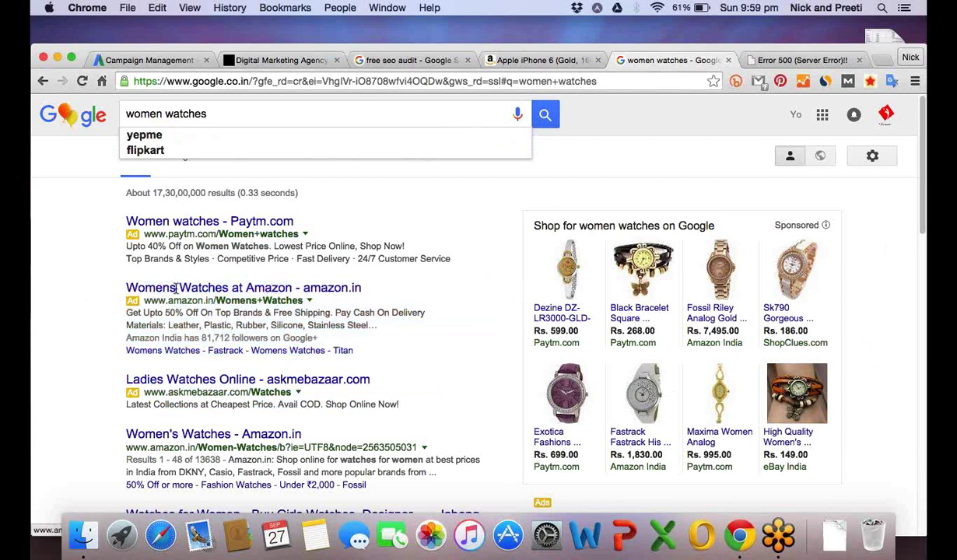
drag(354, 350, 132, 291)
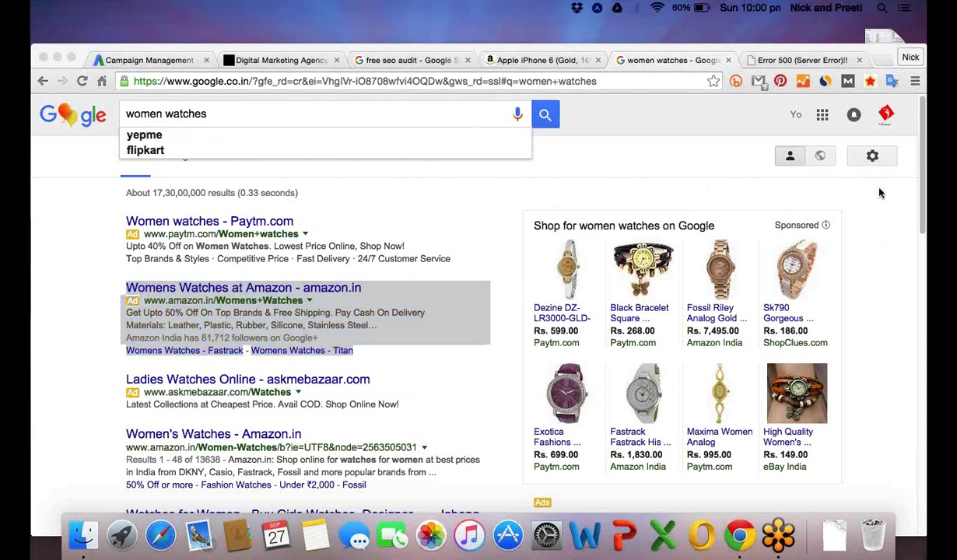
click(436, 359)
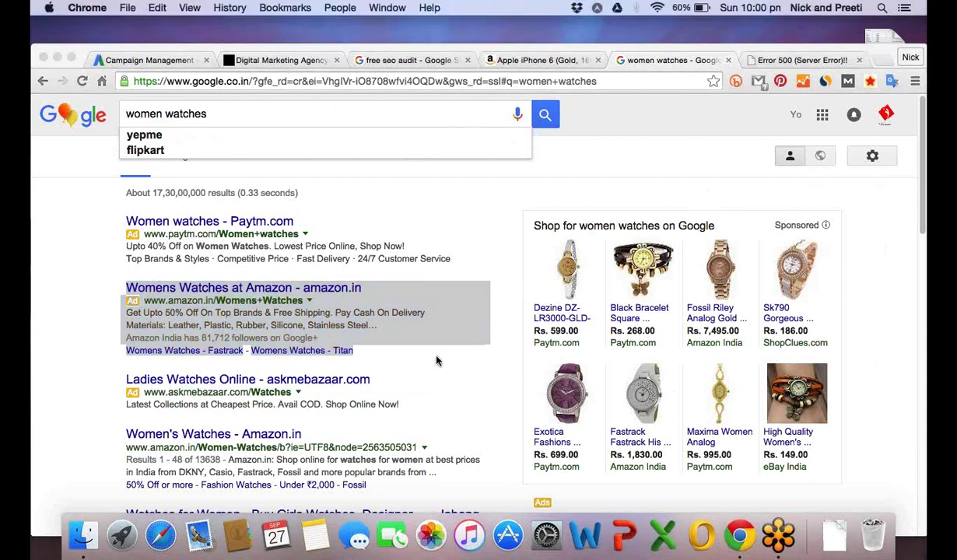
click(459, 336)
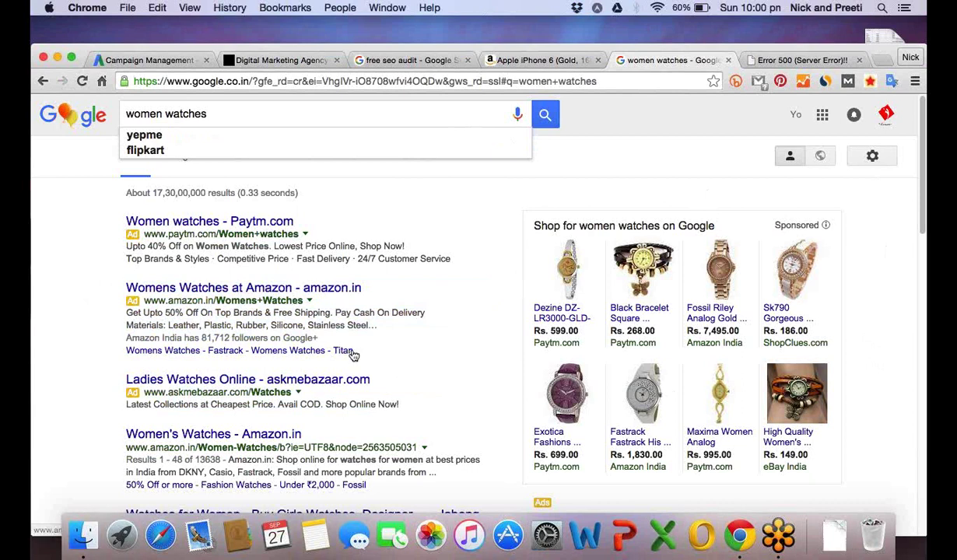
drag(349, 352, 339, 356)
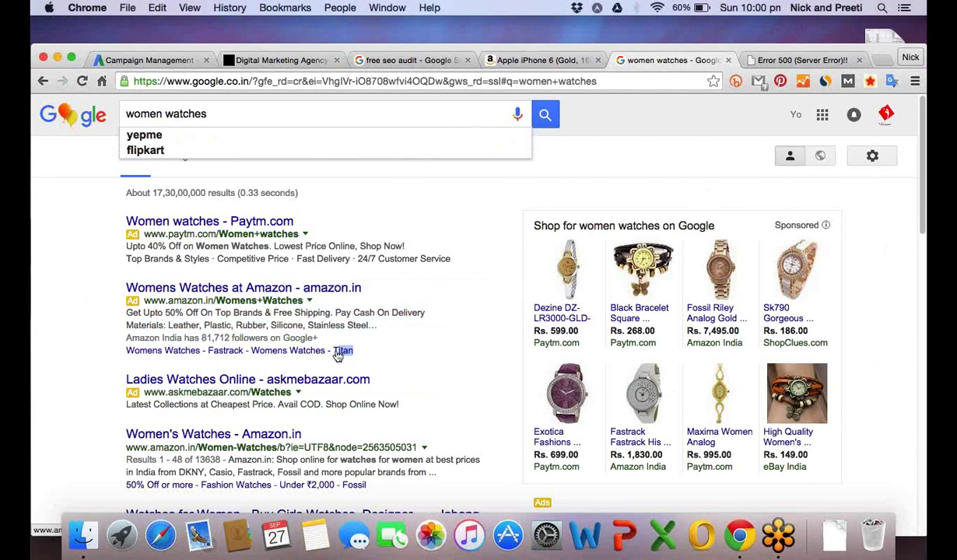
click(260, 355)
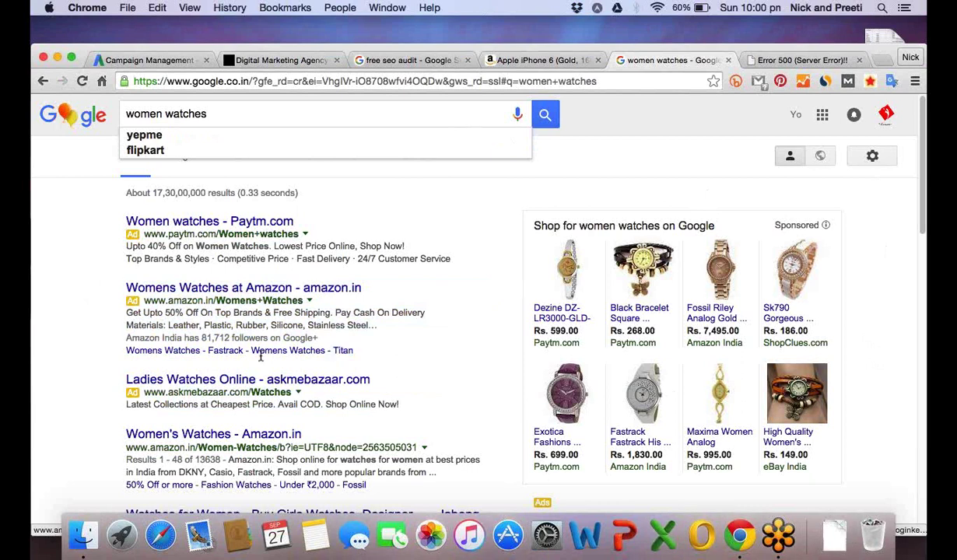
triple_click(261, 355)
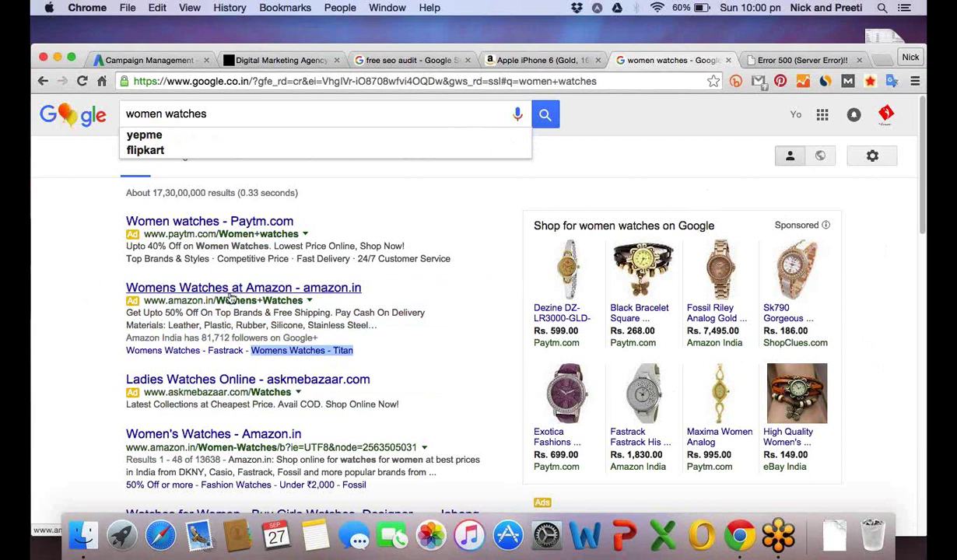
click(91, 294)
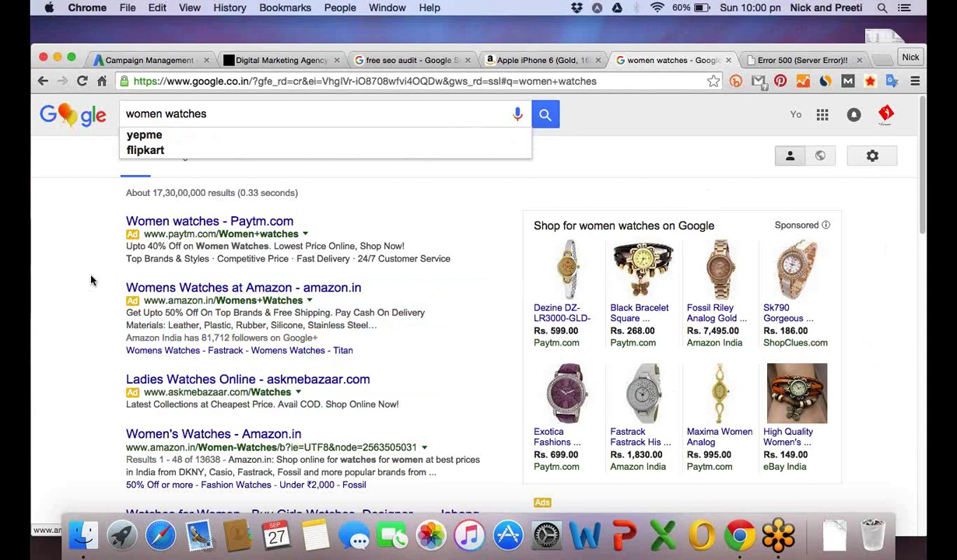
Open the Amazon.in watches ad and its Fastrack sitelink each in a new tab.
right_click(195, 290)
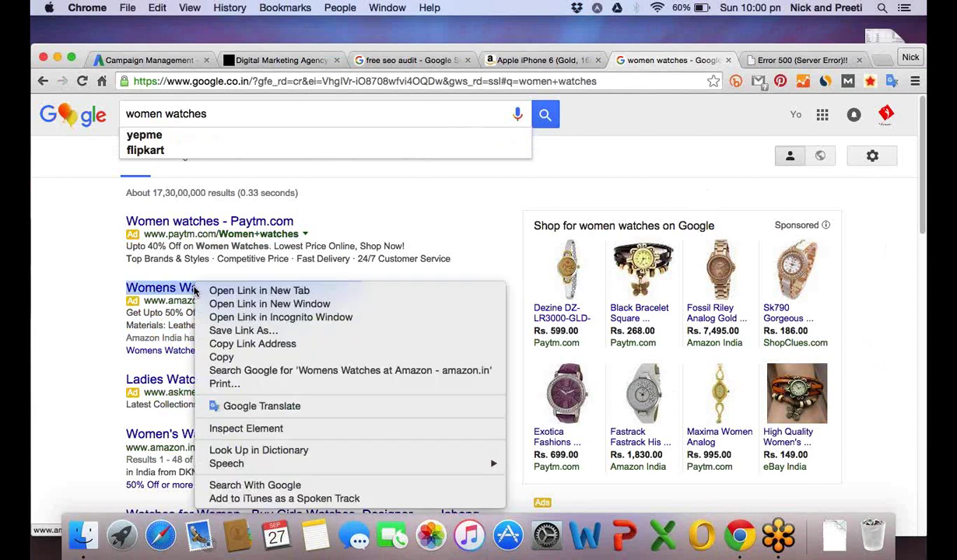
click(242, 295)
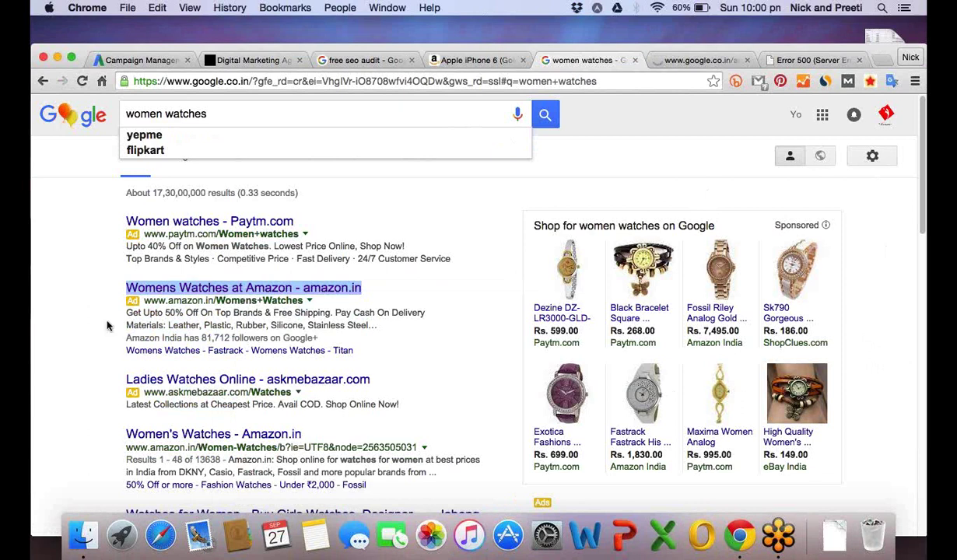
click(148, 337)
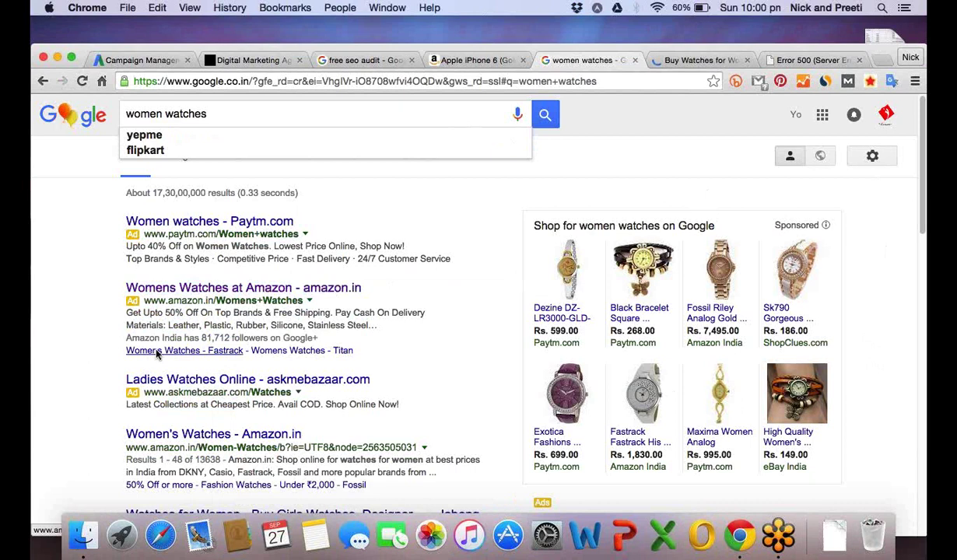
right_click(158, 355)
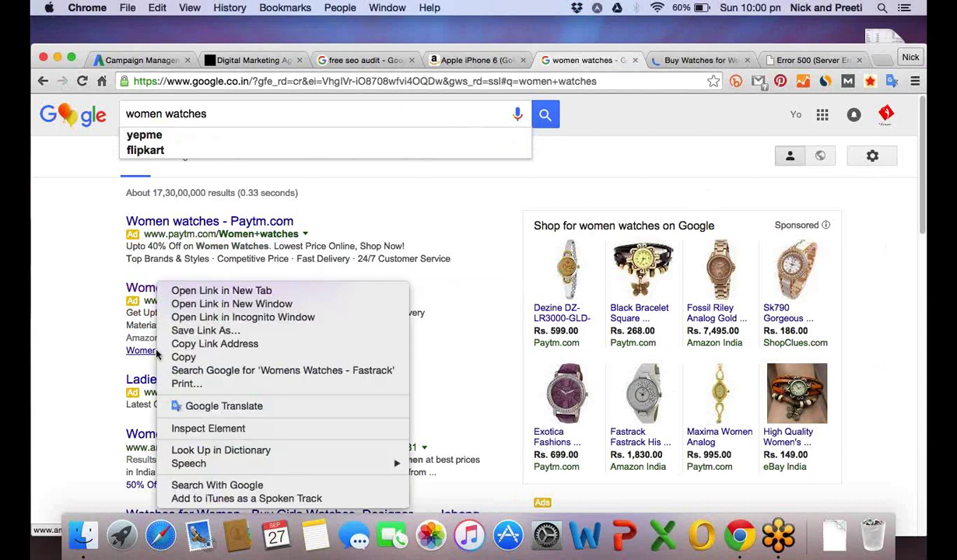
click(227, 293)
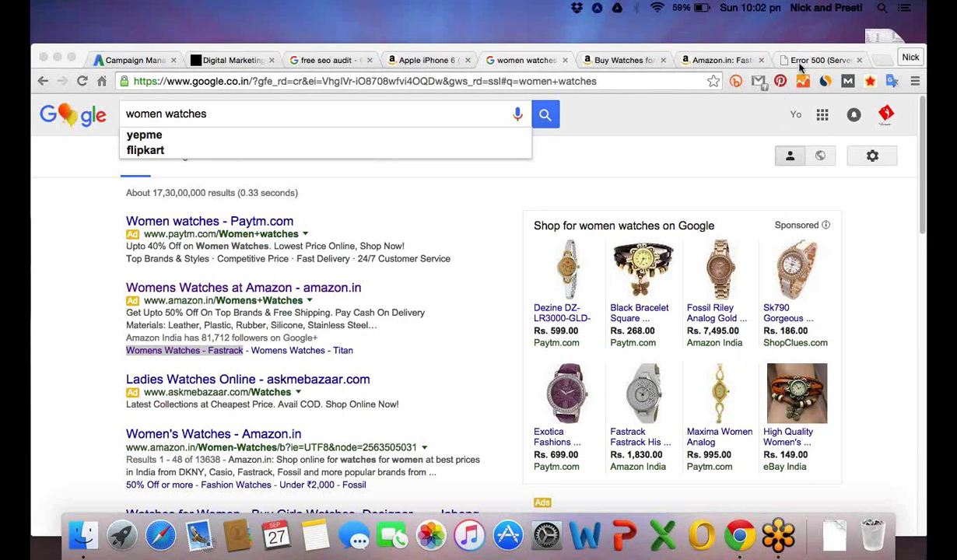
Paste the copied screenshot link into the Error 500 tab, then return to AdWords campaign settings.
click(801, 68)
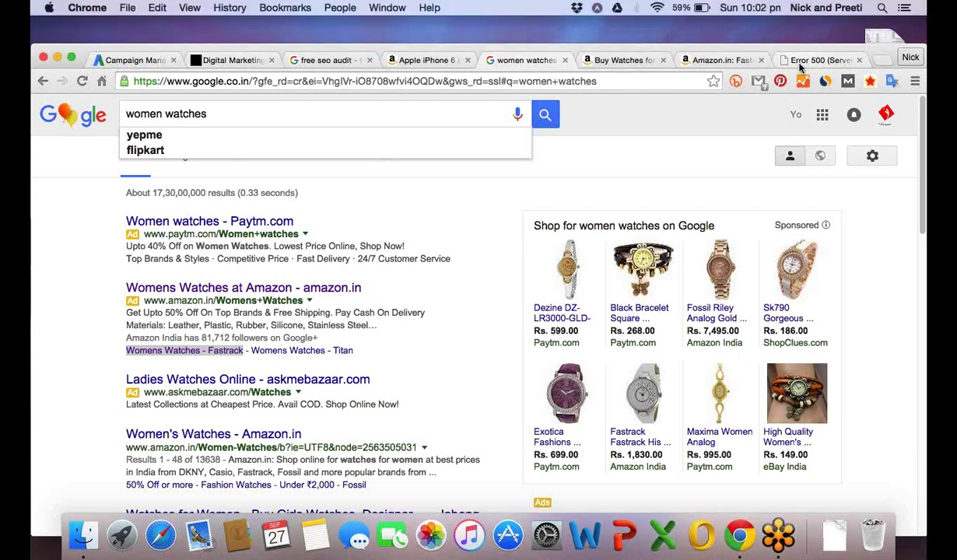
click(801, 62)
click(569, 82)
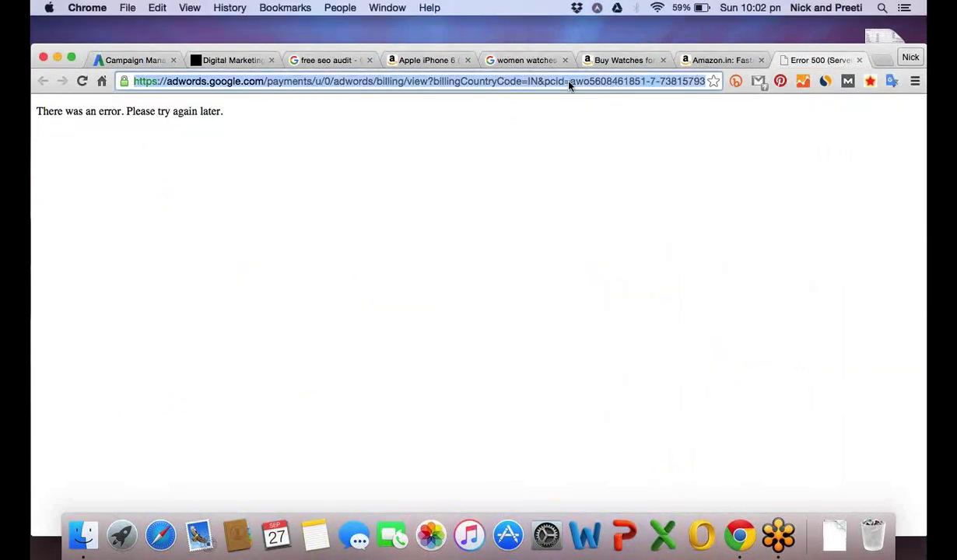
key(super+v)
key(Return)
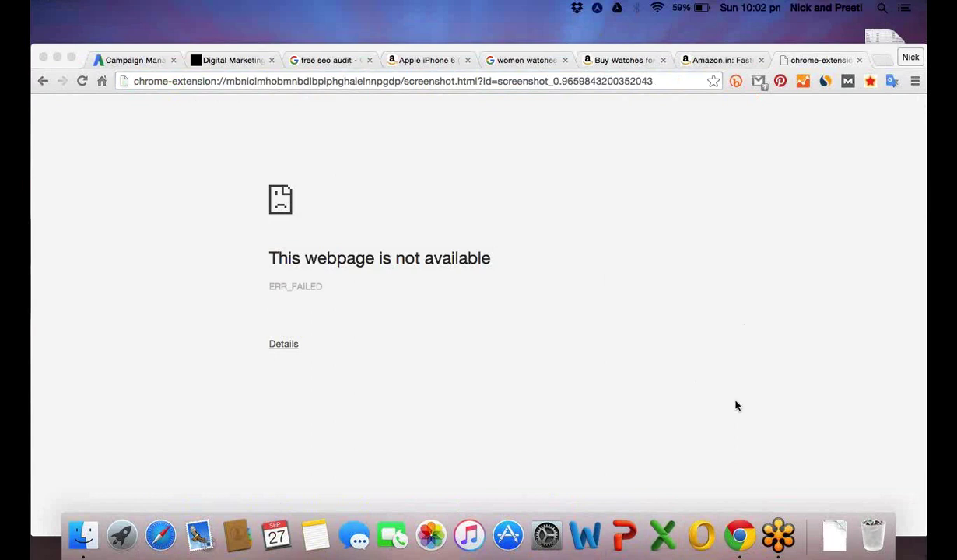
click(137, 61)
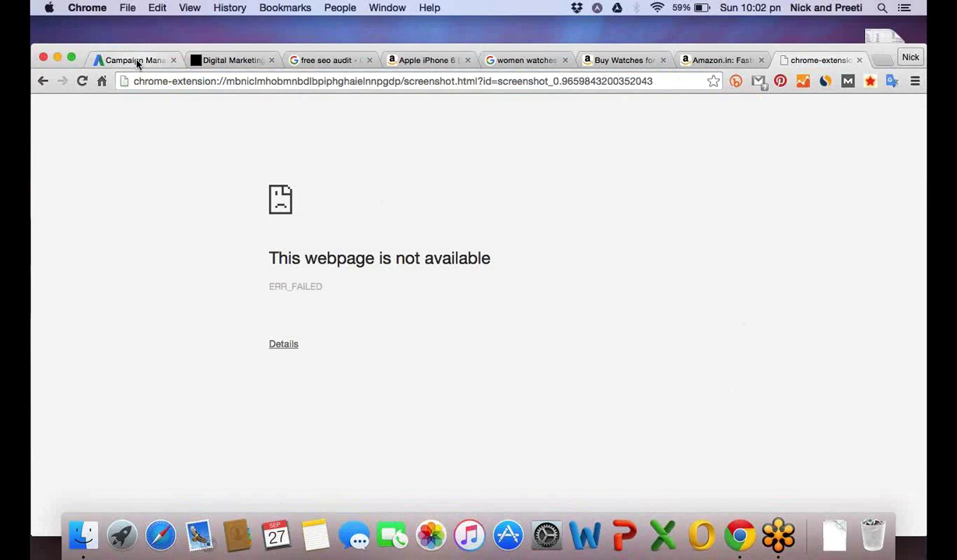
click(137, 62)
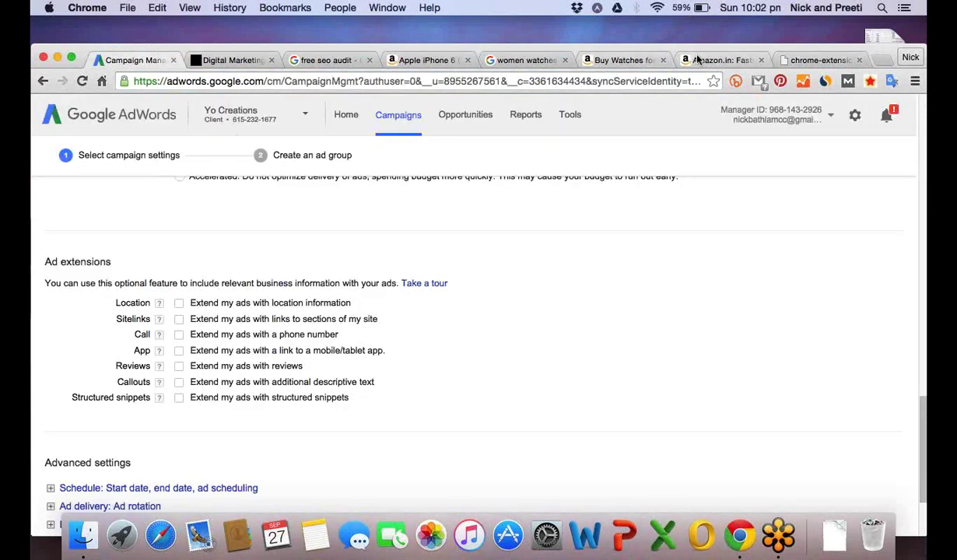
On the women watches results, open the Amazon.in ad's Fastrack and Titan sitelinks in new tabs.
click(325, 60)
click(523, 60)
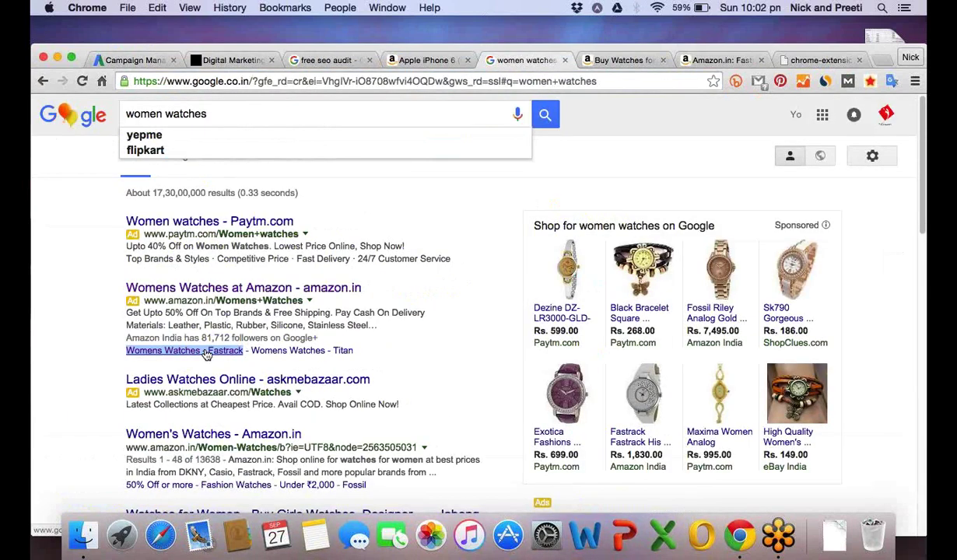
click(105, 358)
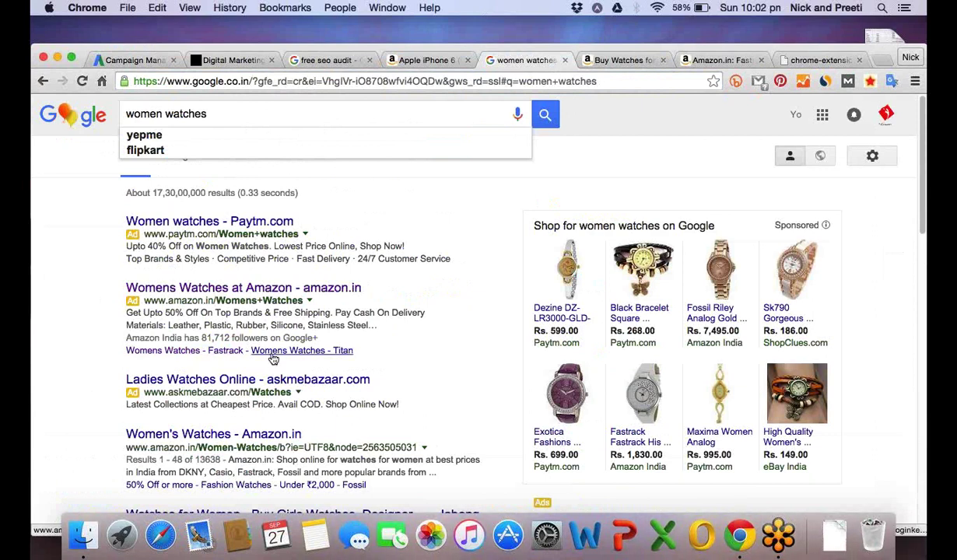
right_click(178, 357)
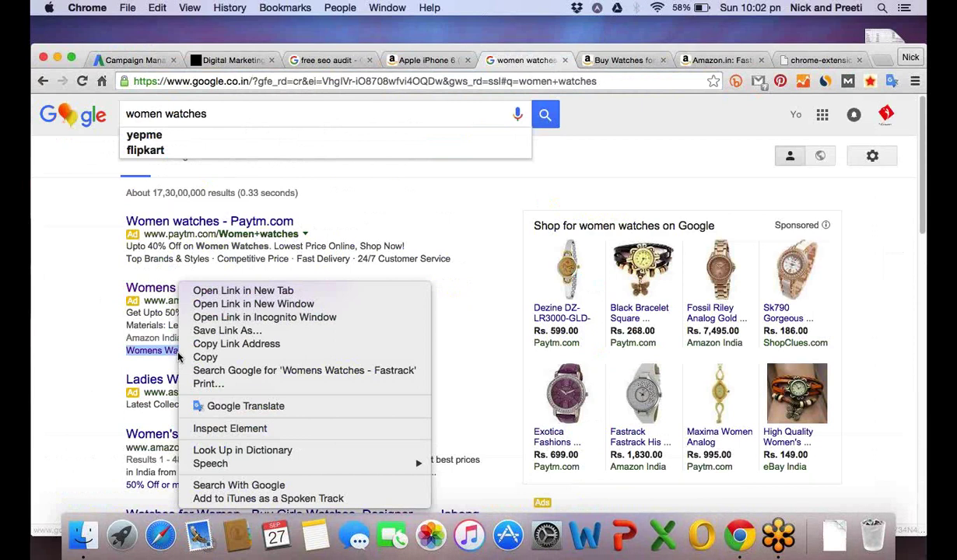
click(243, 291)
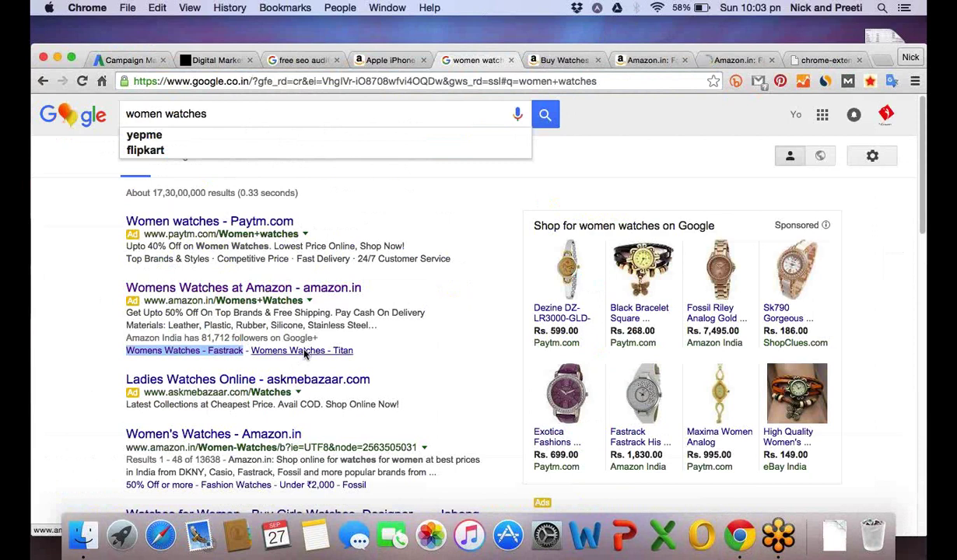
right_click(305, 354)
click(361, 284)
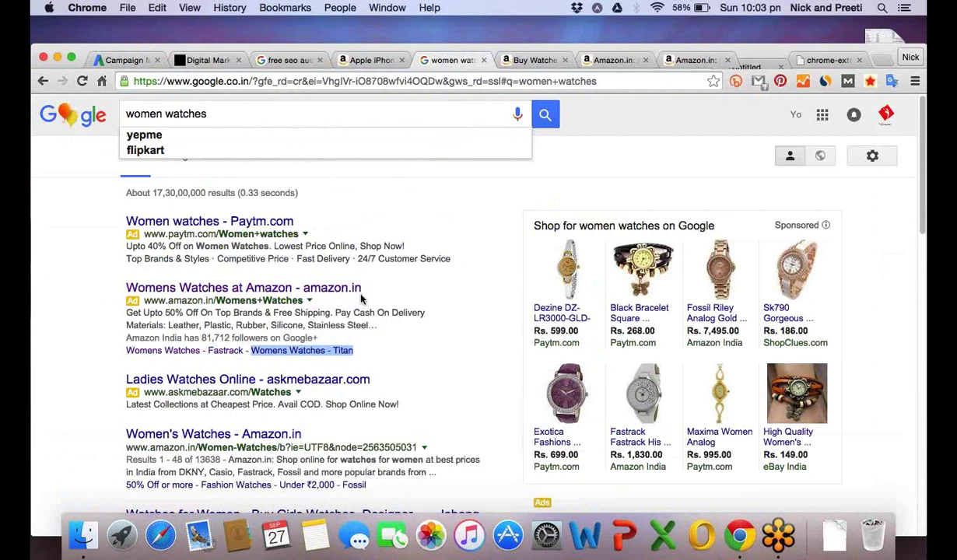
click(216, 113)
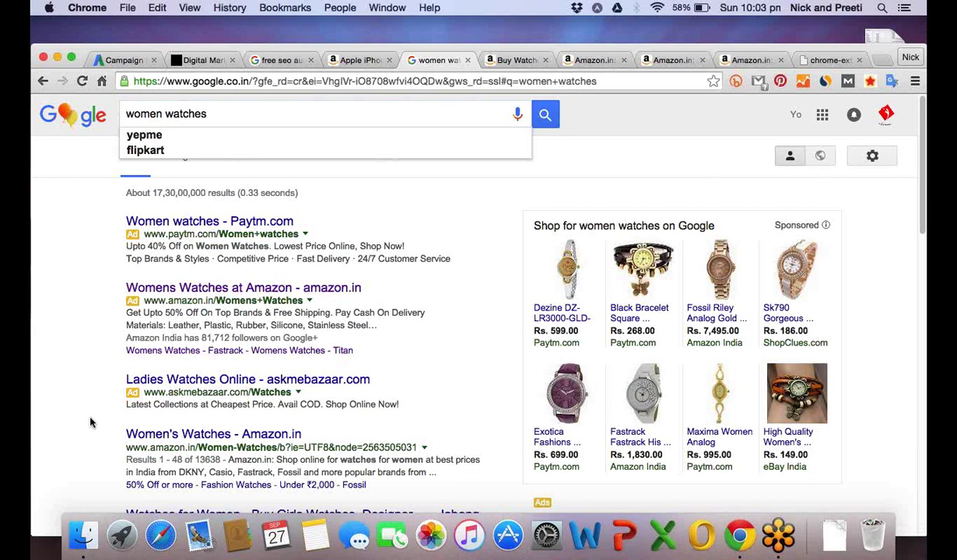
scroll(91, 422, down, 1)
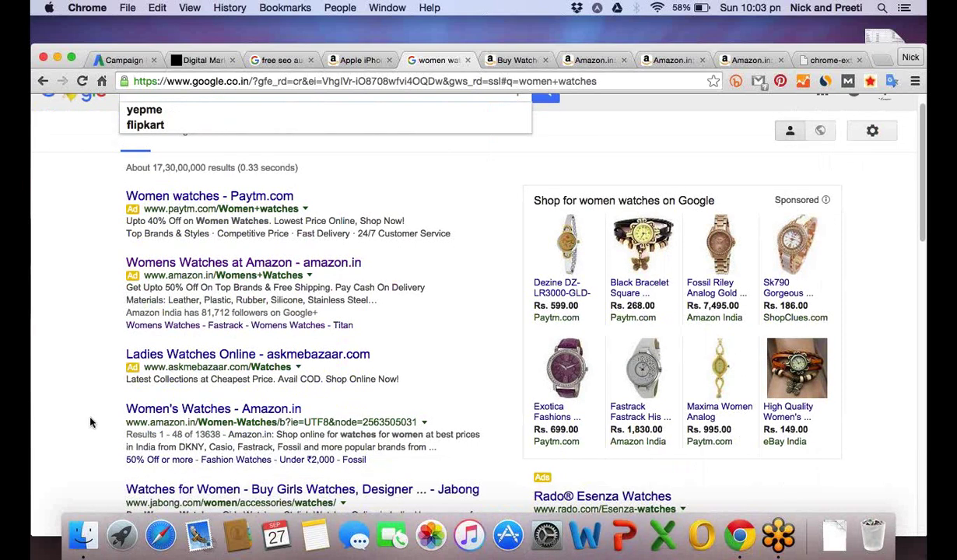
scroll(90, 423, down, 5)
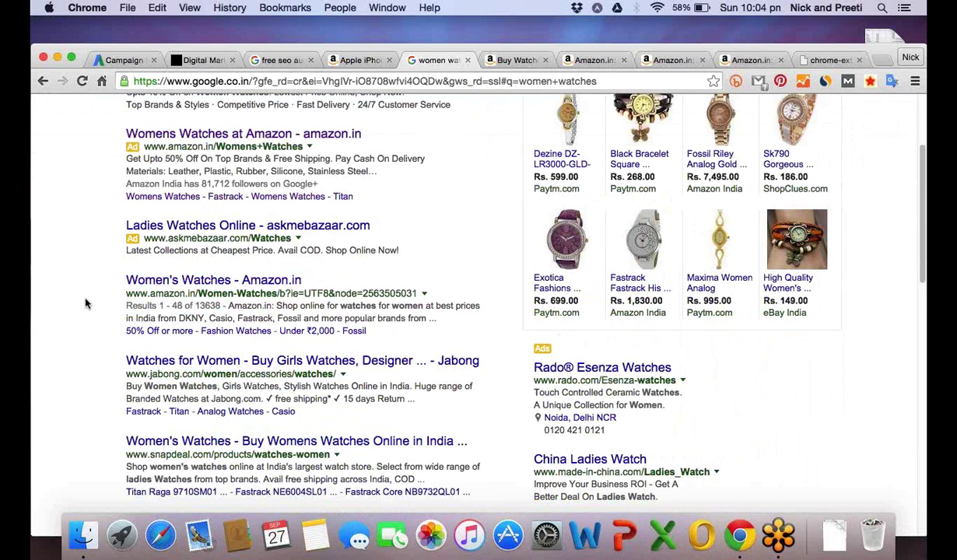
scroll(63, 302, up, 4)
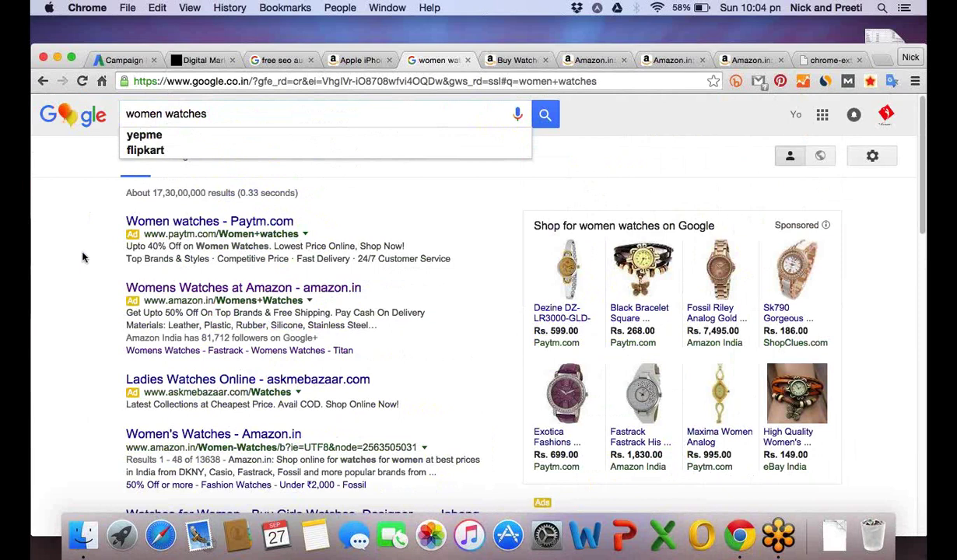
scroll(83, 257, down, 1)
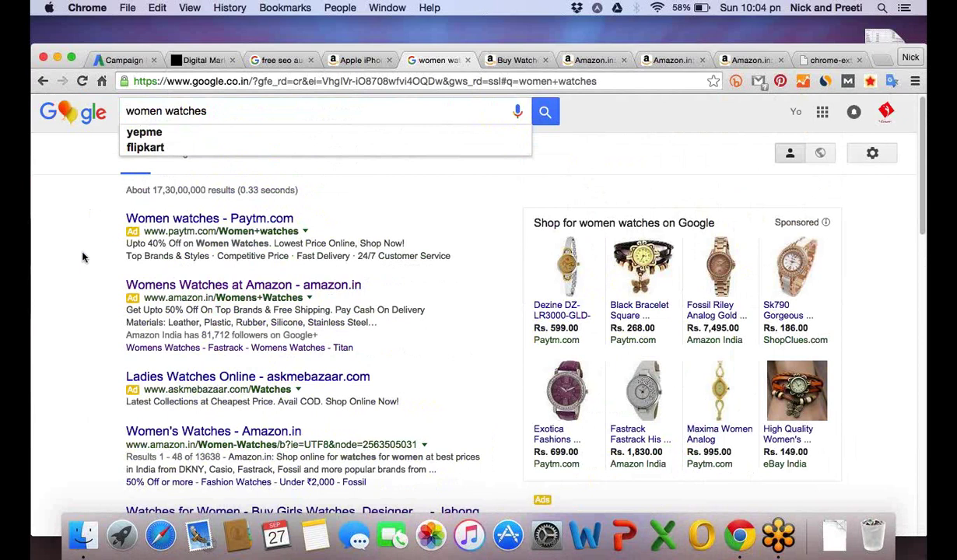
scroll(83, 257, down, 1)
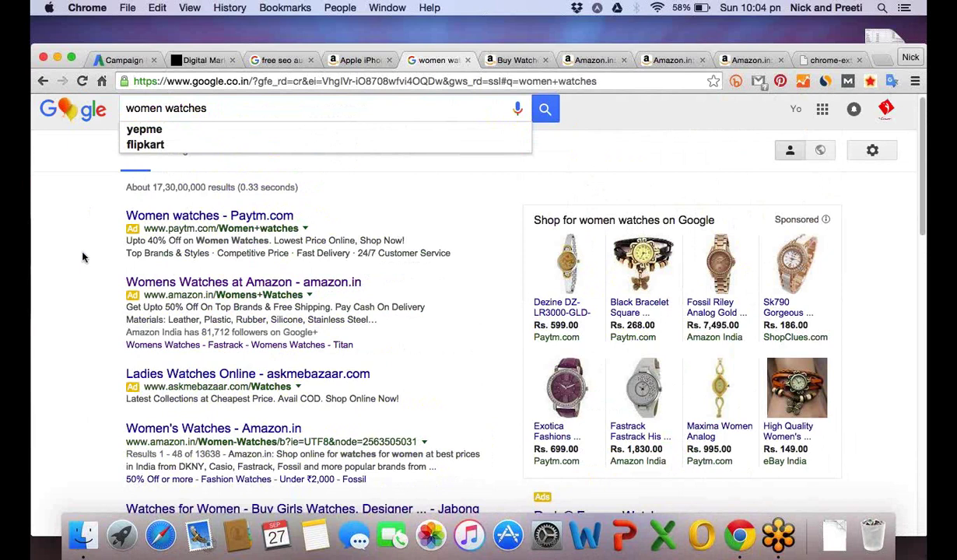
scroll(177, 333, down, 2)
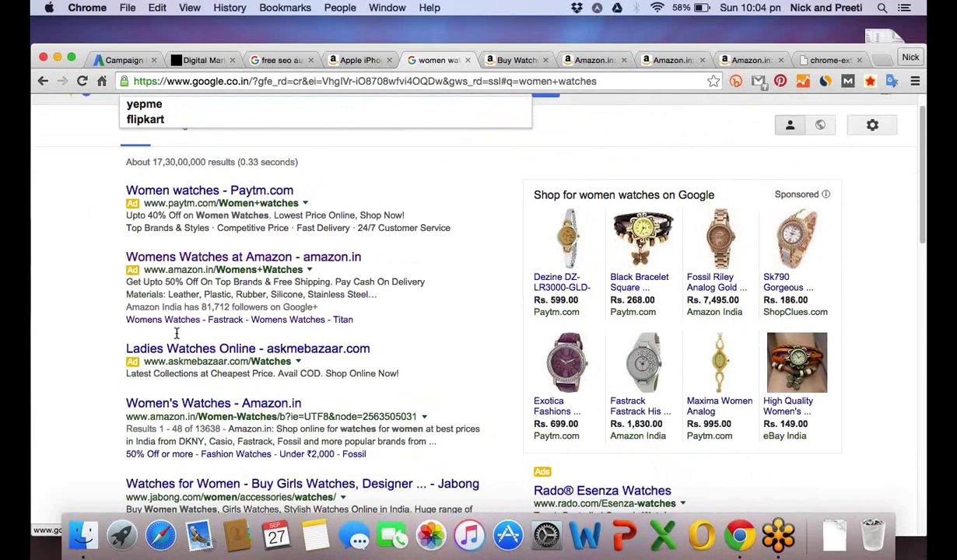
drag(177, 333, 128, 264)
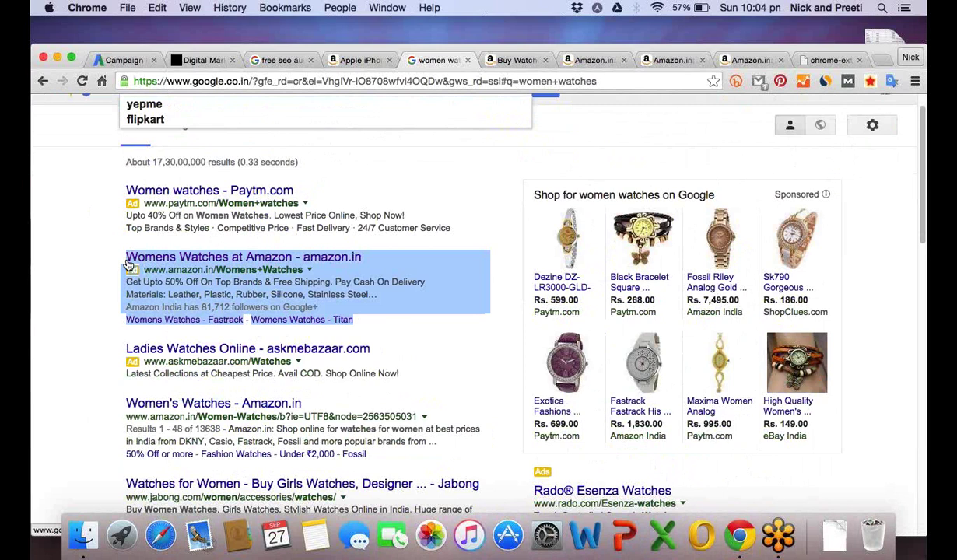
click(353, 322)
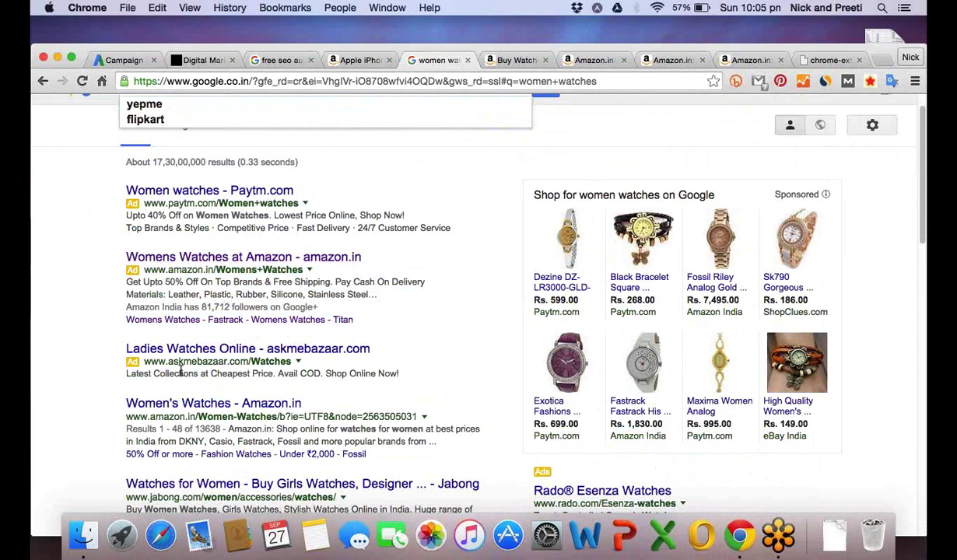
Open the askmebazaar ad in a new tab and view its landing page.
right_click(301, 354)
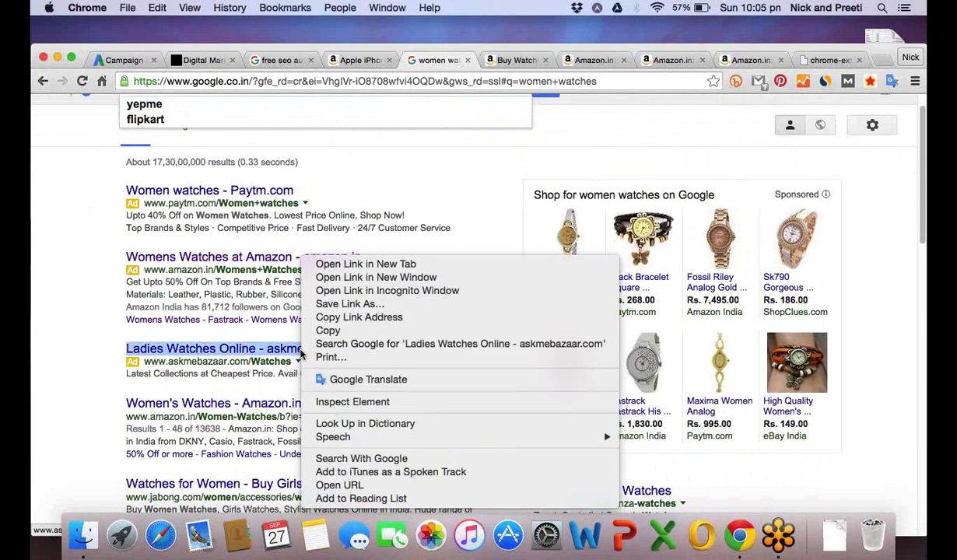
click(380, 269)
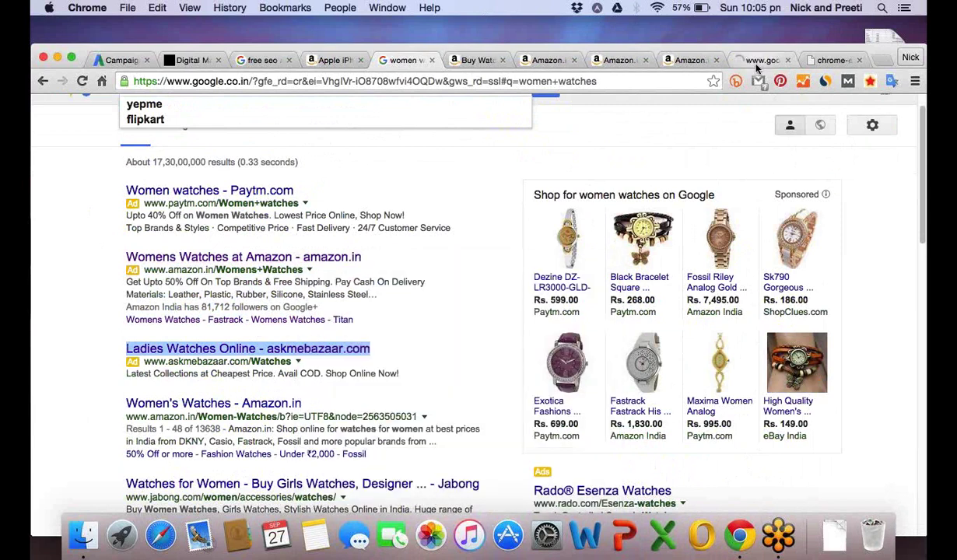
click(758, 62)
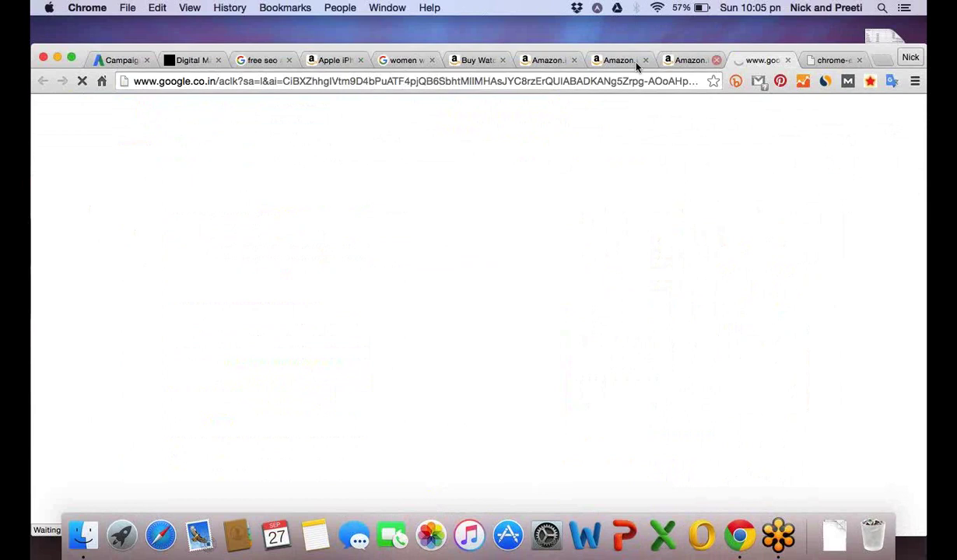
Close the leftover Amazon sitelink tabs and the failed extension page tab.
click(503, 62)
click(503, 62)
click(503, 62)
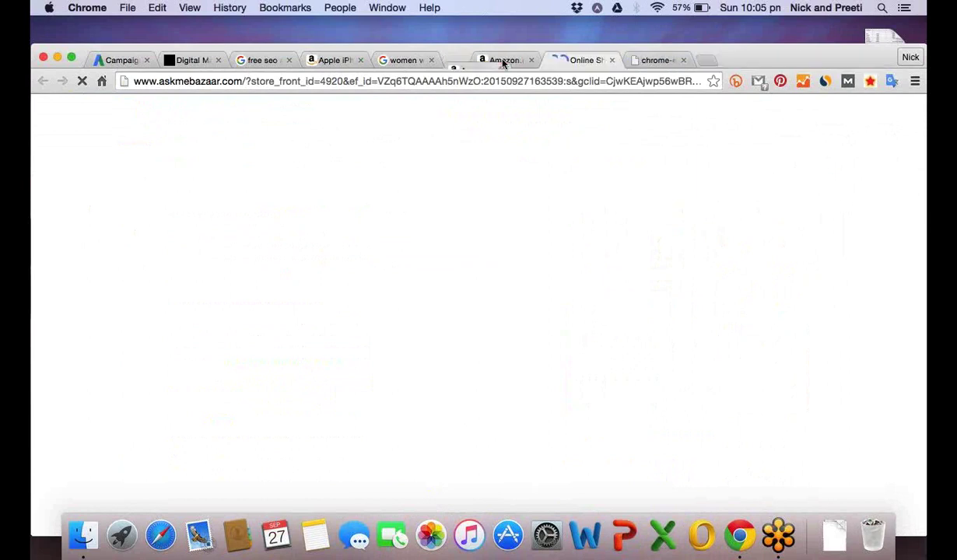
click(503, 61)
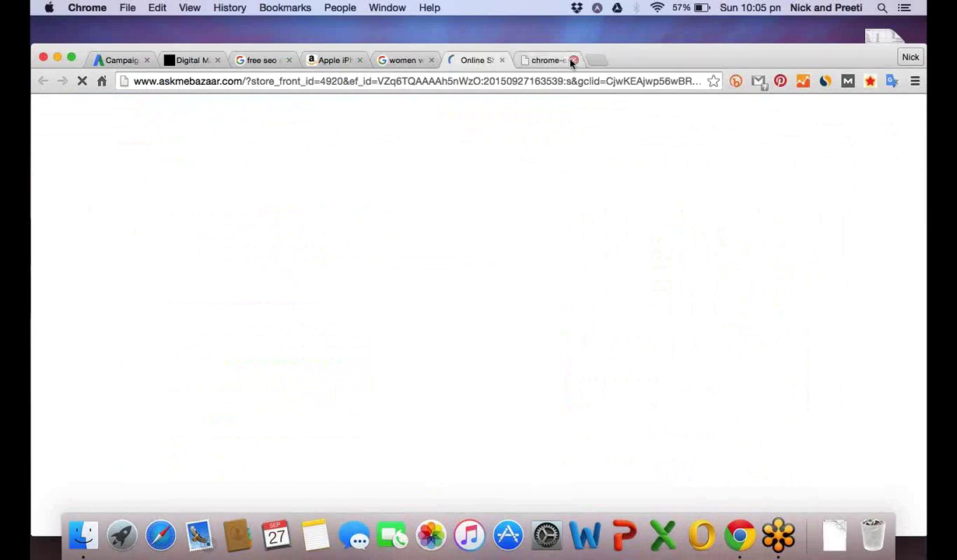
click(573, 60)
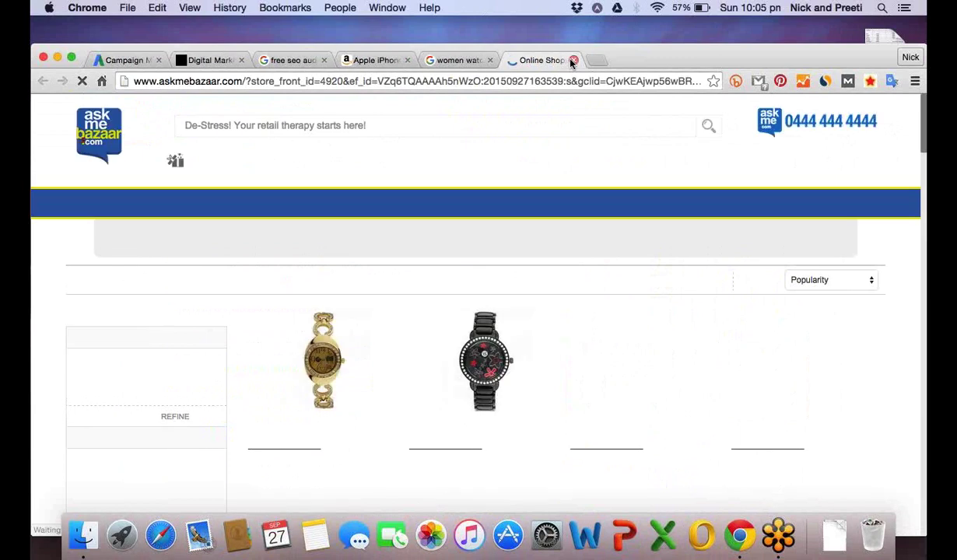
Back on the 'women watches' results, open the Amazon.in ad in a new tab.
click(630, 67)
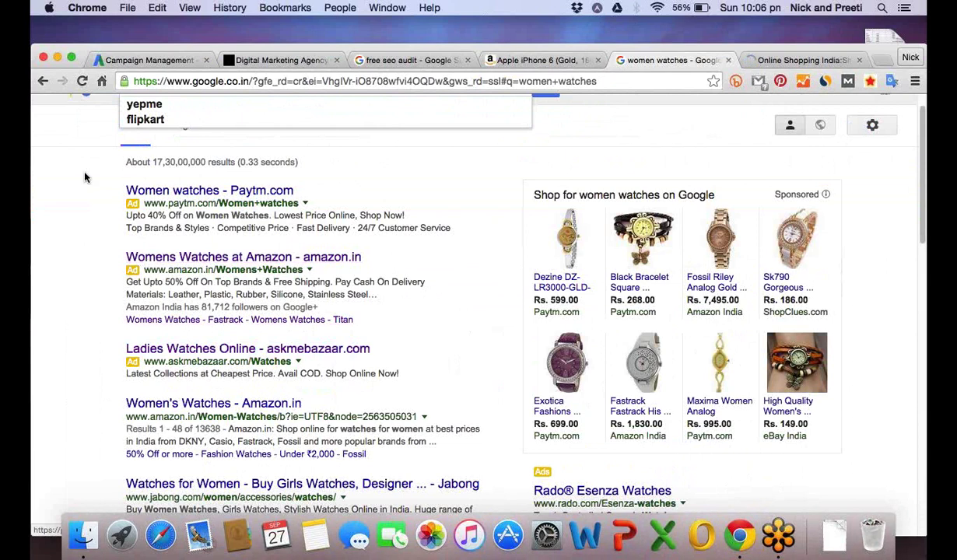
scroll(86, 177, up, 1)
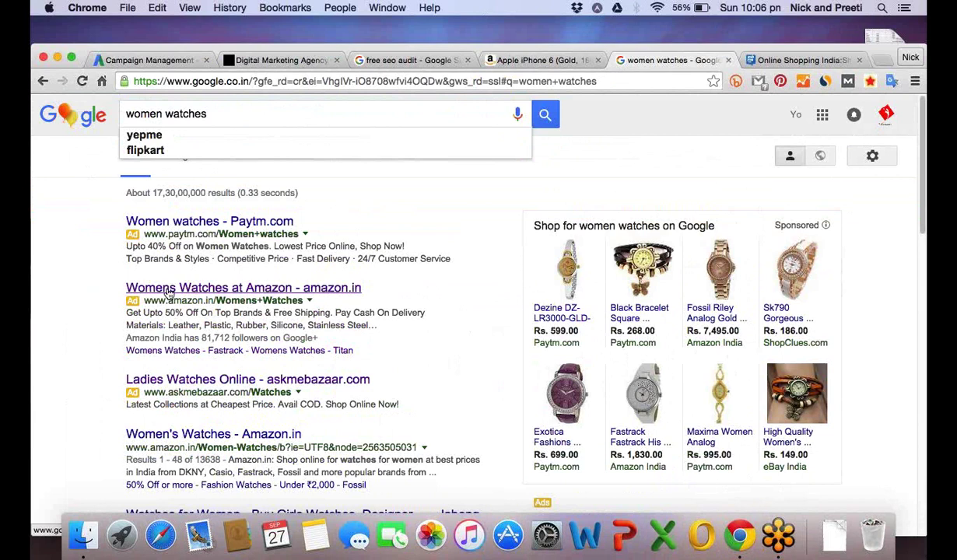
super+click(169, 292)
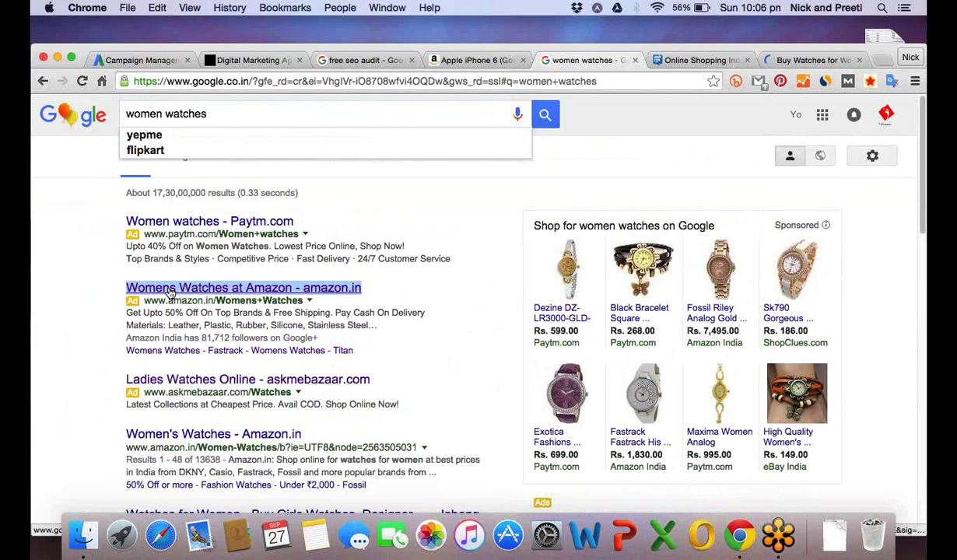
Browse down Amazon.in's 13,620 women's watches, then return to Google's 'women watches' results.
click(797, 60)
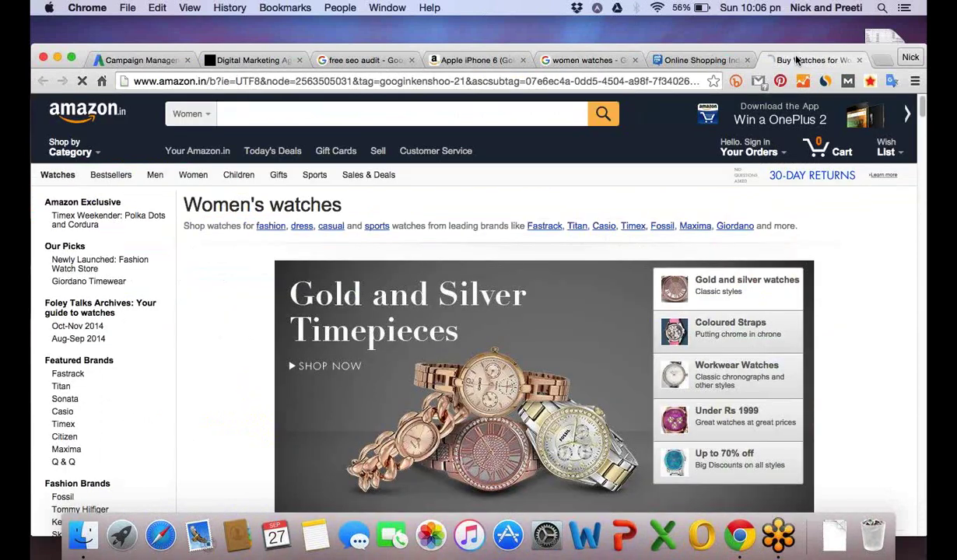
scroll(280, 360, down, 10)
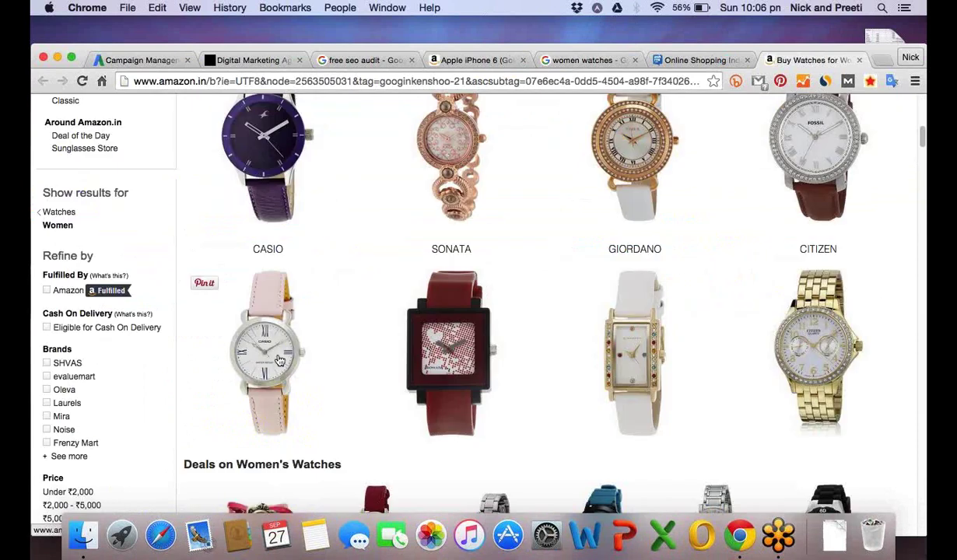
scroll(338, 295, down, 5)
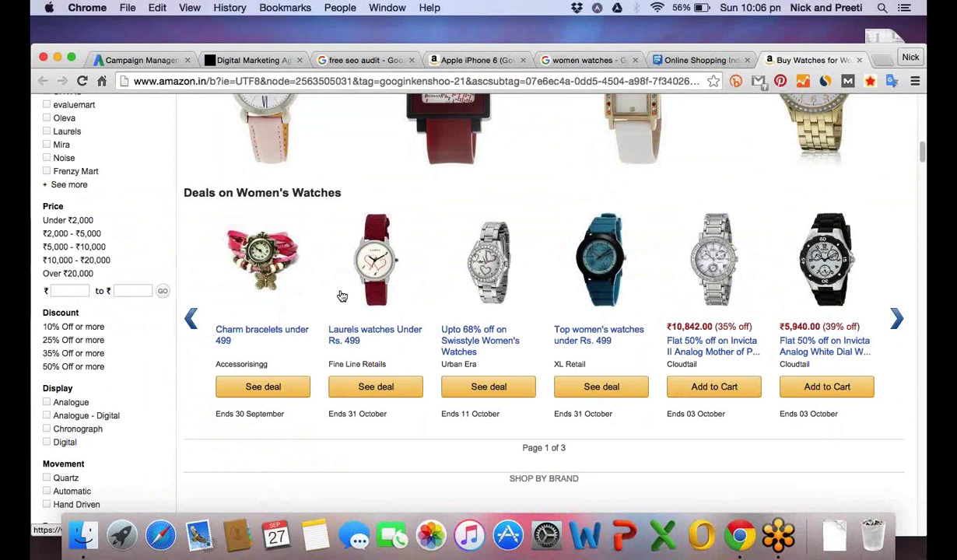
scroll(342, 296, down, 7)
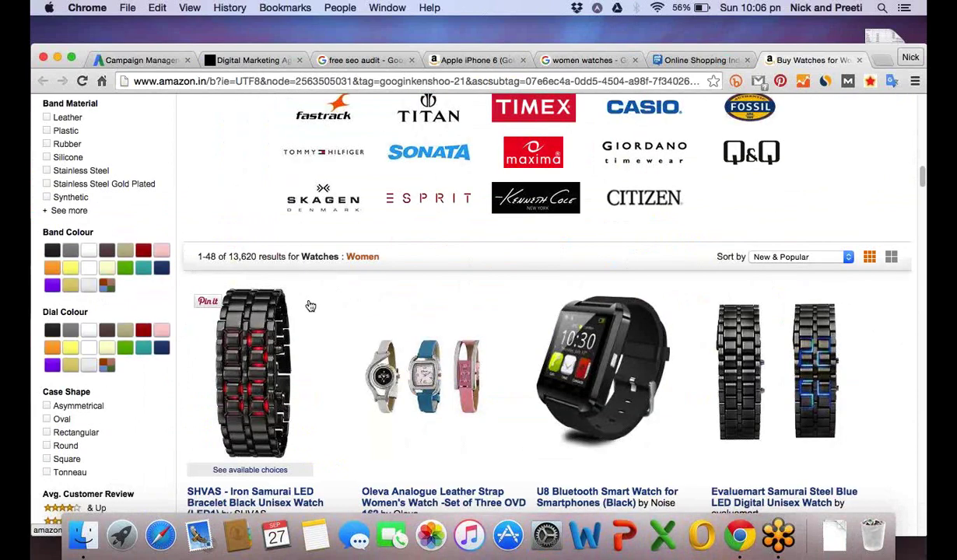
scroll(480, 379, down, 1)
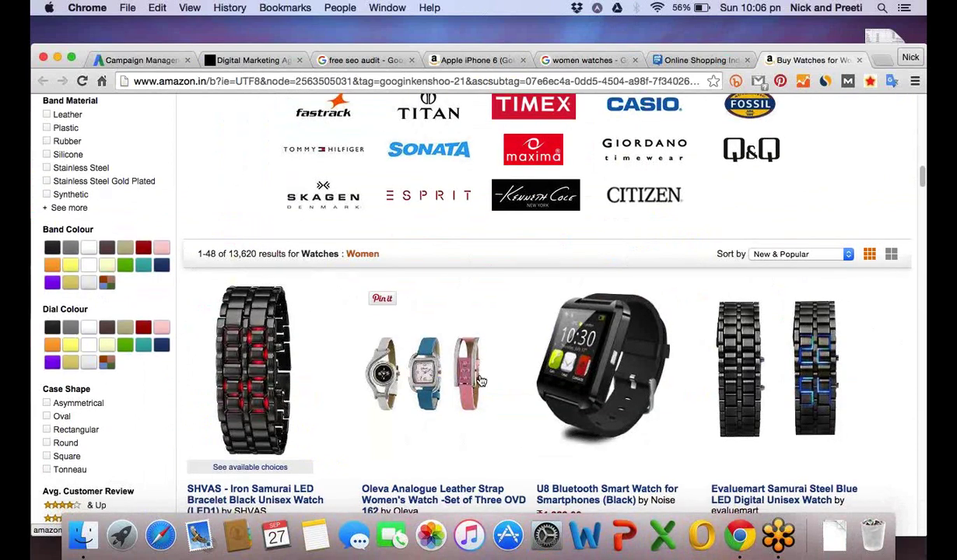
scroll(483, 377, down, 9)
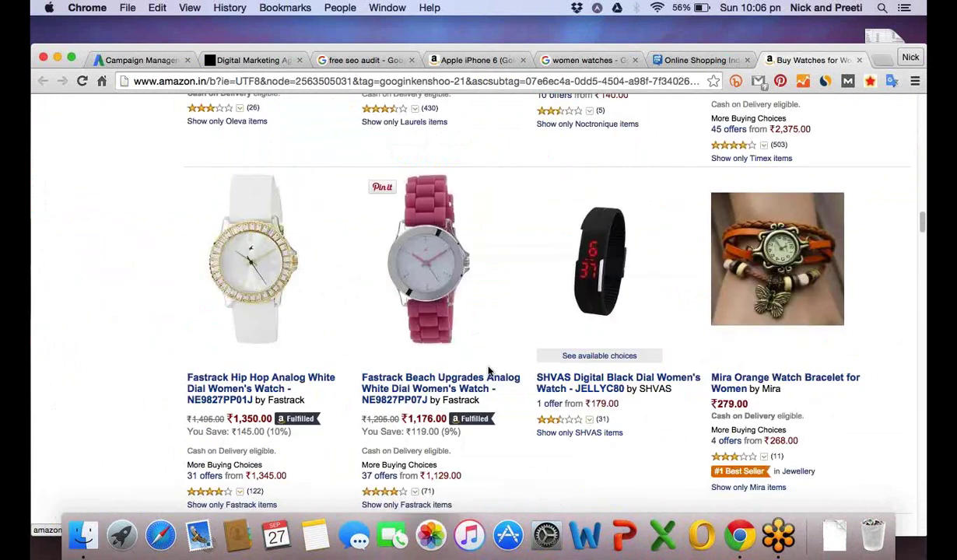
scroll(489, 372, down, 10)
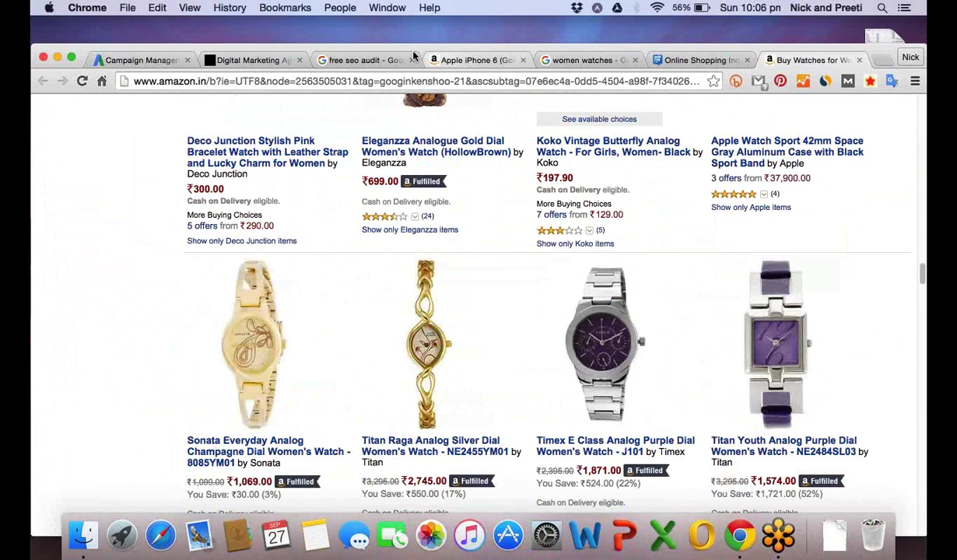
key(super+5)
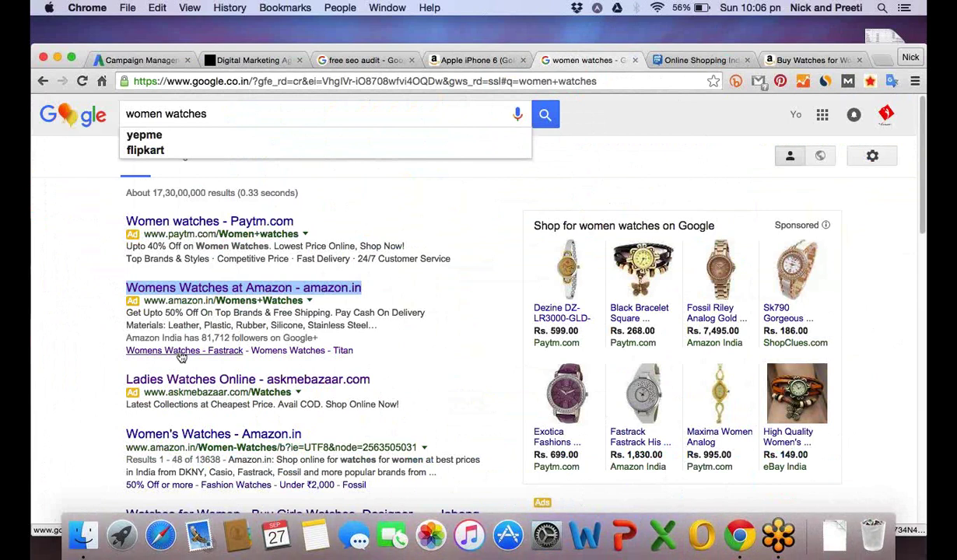
Open the Amazon ad's Fastrack and Titan sitelinks in new tabs.
super+click(206, 352)
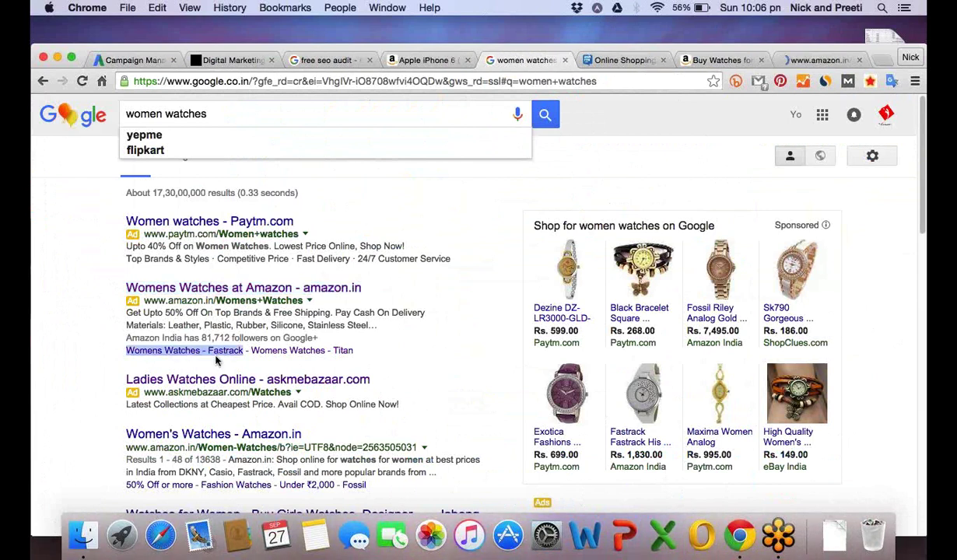
right_click(290, 356)
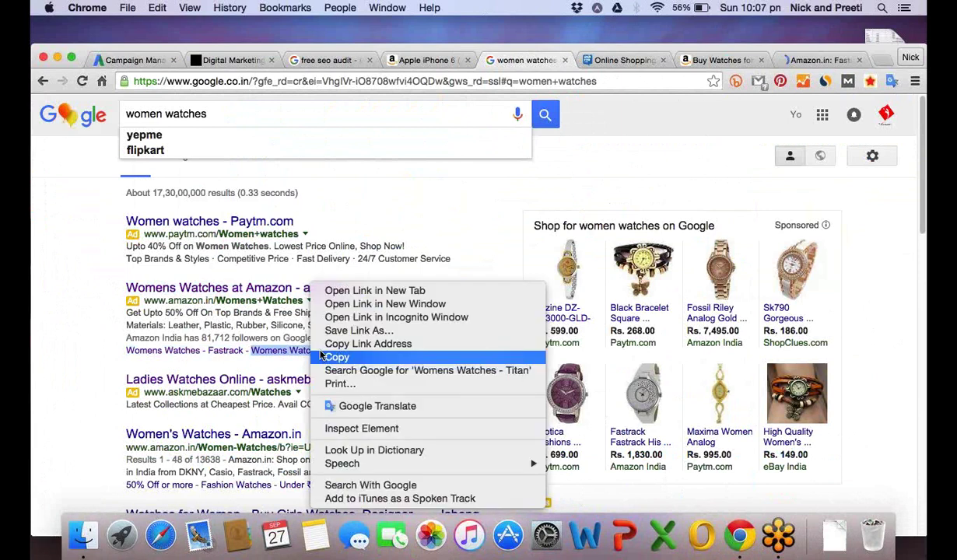
click(312, 371)
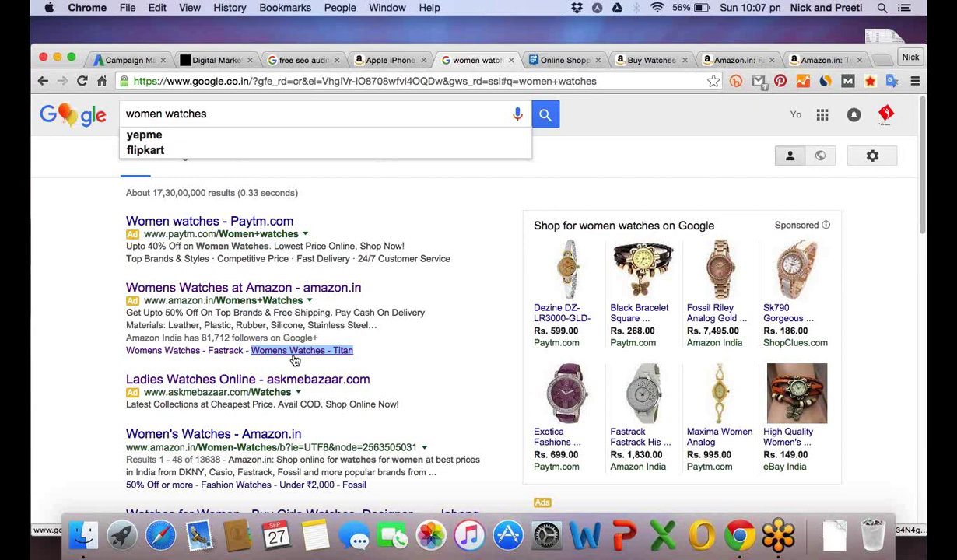
click(337, 365)
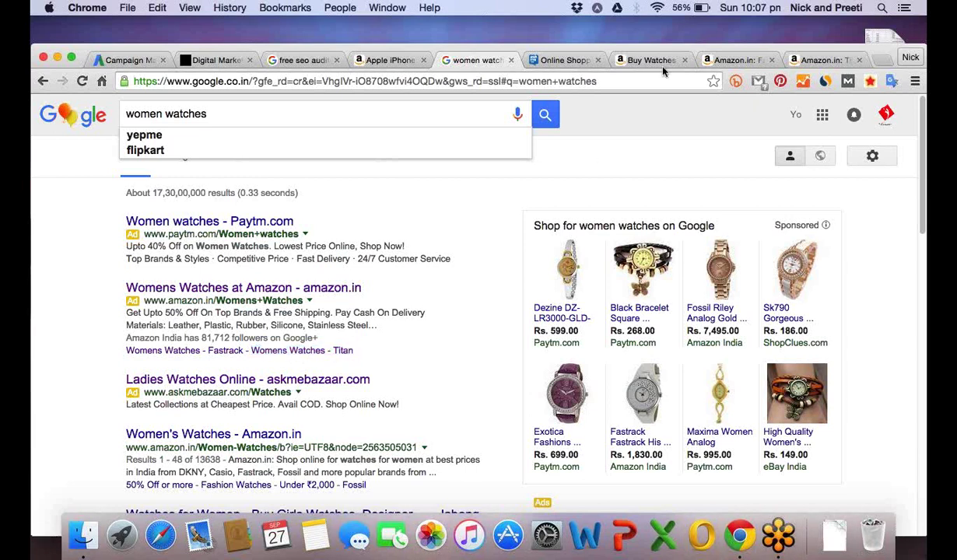
Compare the sitelink pages: 17 Fastrack women's watches versus no Titan products.
click(727, 60)
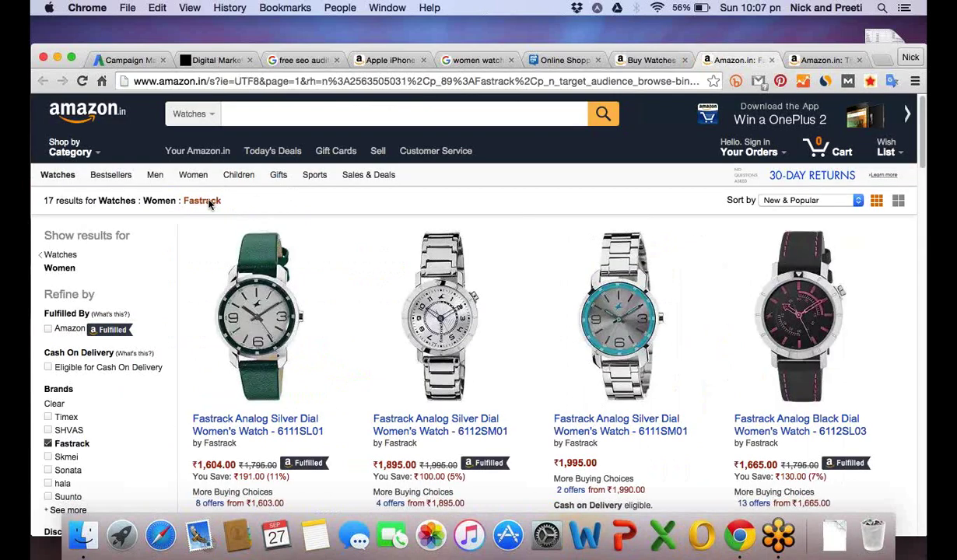
drag(223, 202, 189, 201)
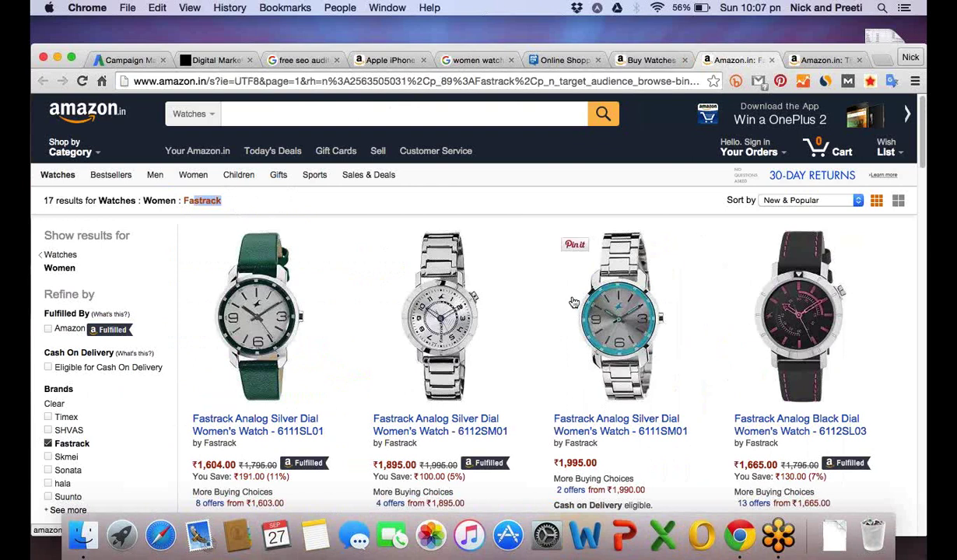
key(ctrl+Tab)
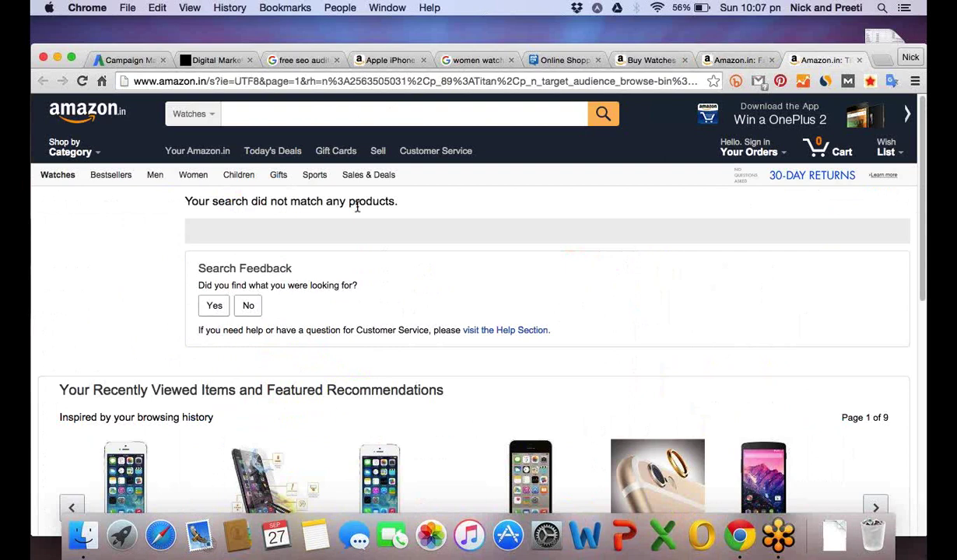
scroll(392, 253, down, 1)
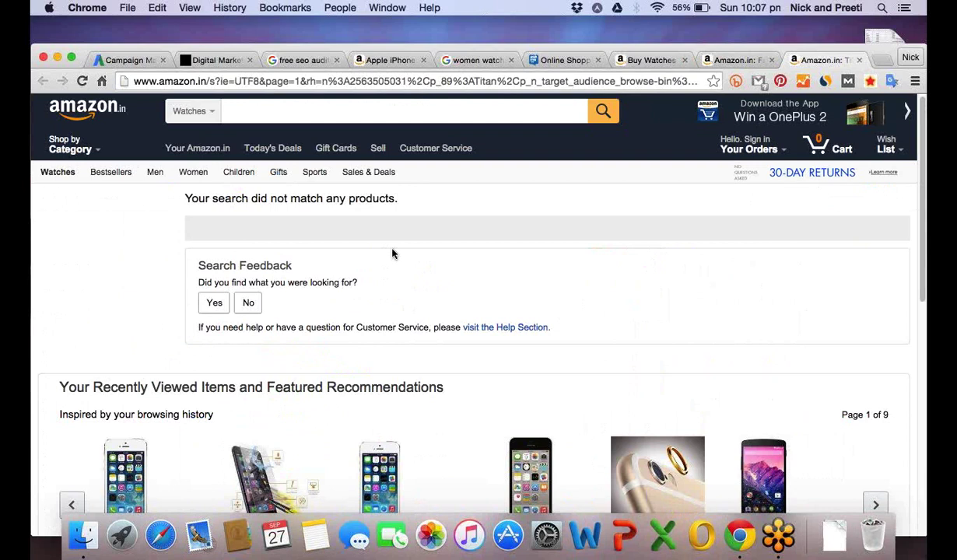
scroll(393, 253, down, 15)
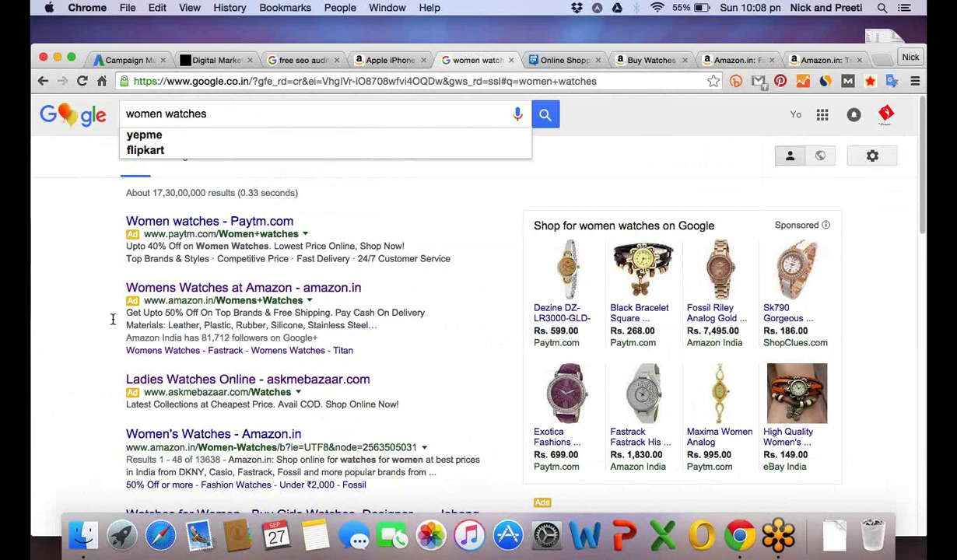
Tick the Sitelinks ad extension in the AdWords campaign settings, then return to Amazon's watches tab.
click(297, 62)
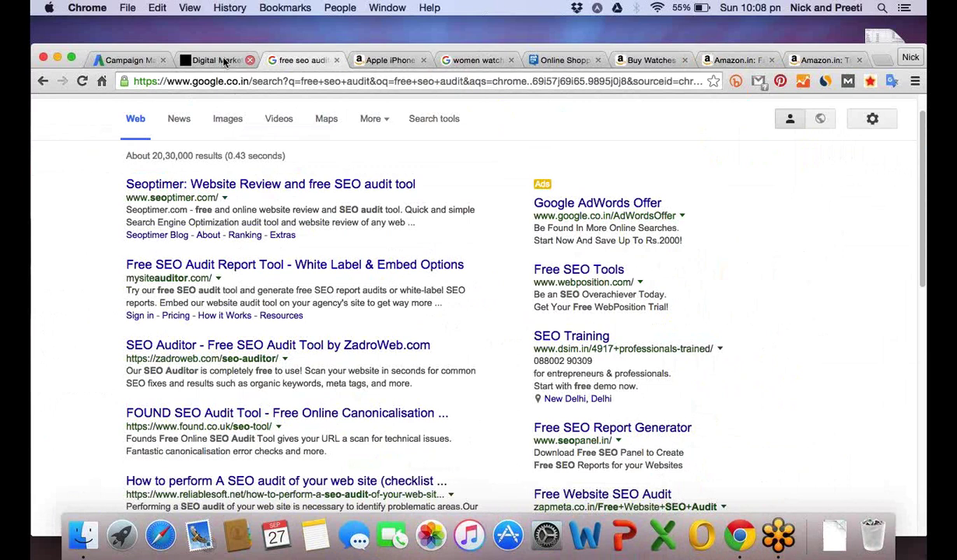
key(ctrl+Tab)
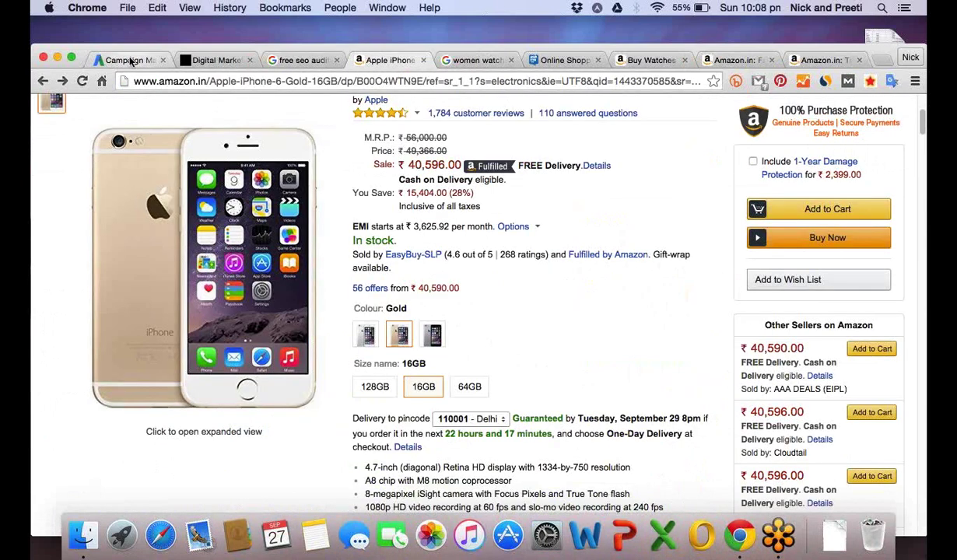
click(128, 60)
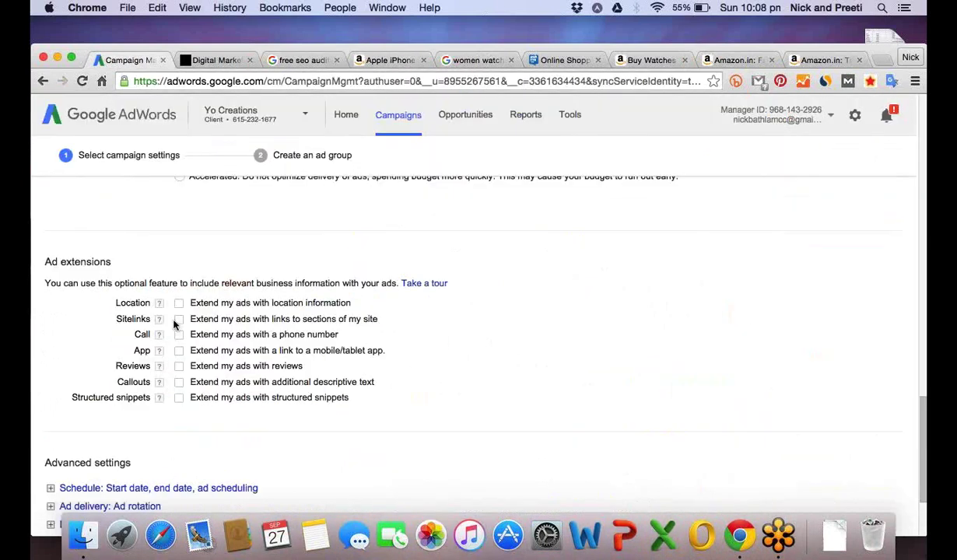
click(179, 319)
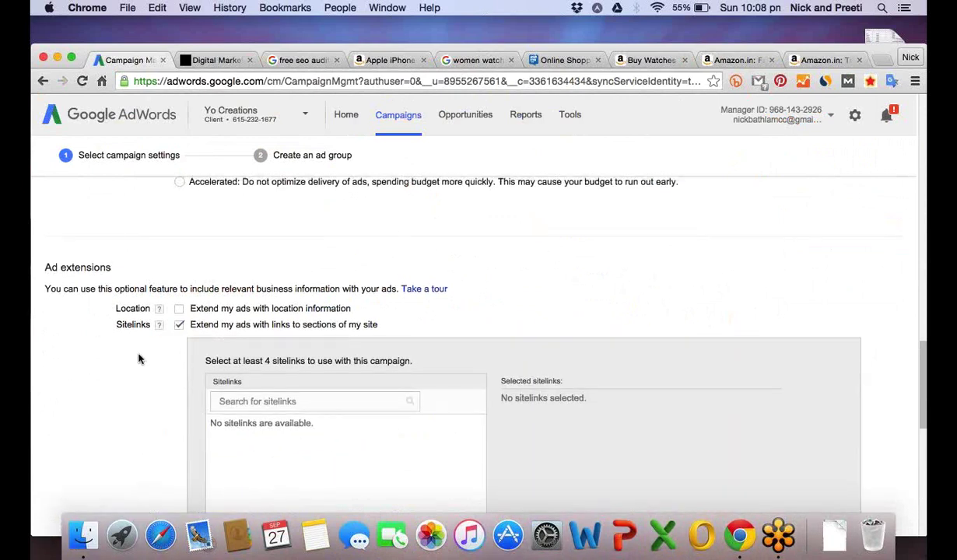
scroll(138, 359, down, 4)
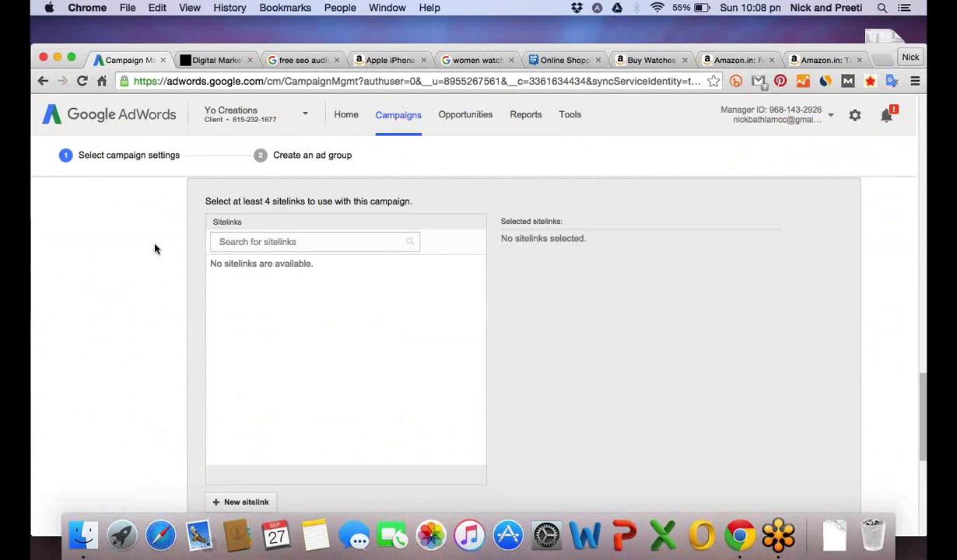
scroll(152, 277, down, 1)
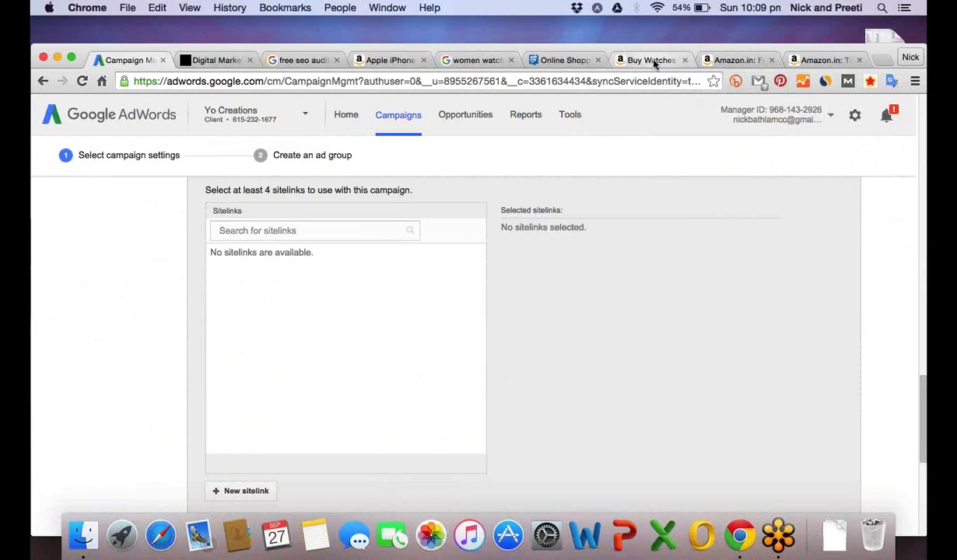
click(653, 62)
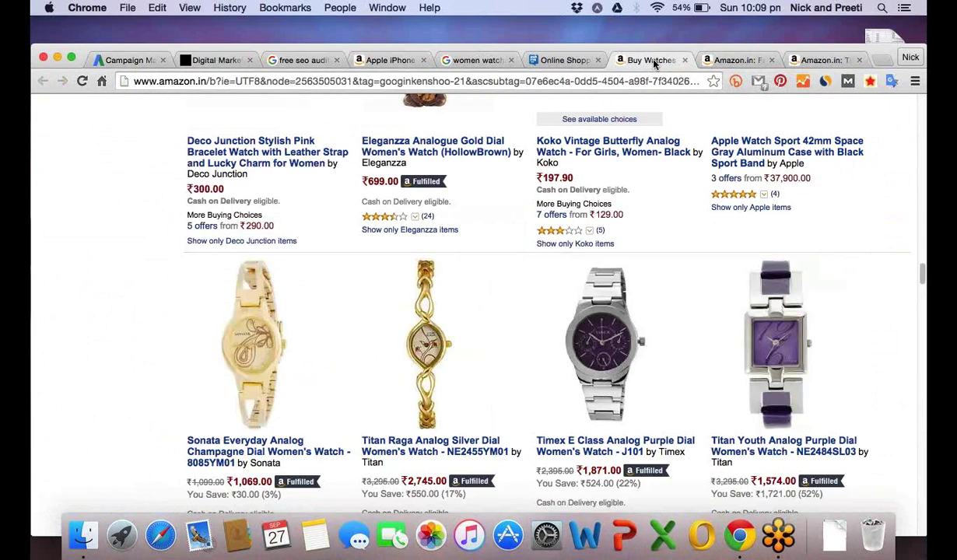
Edit the Google query from 'women watches' to 'men watches' to show Amazon's four sitelinks.
click(470, 62)
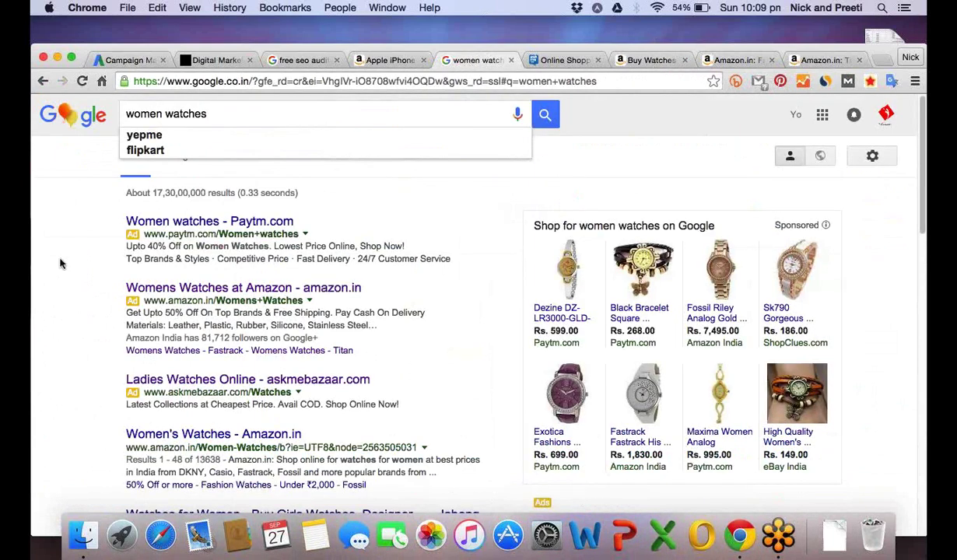
scroll(82, 251, down, 1)
scroll(142, 114, up, 1)
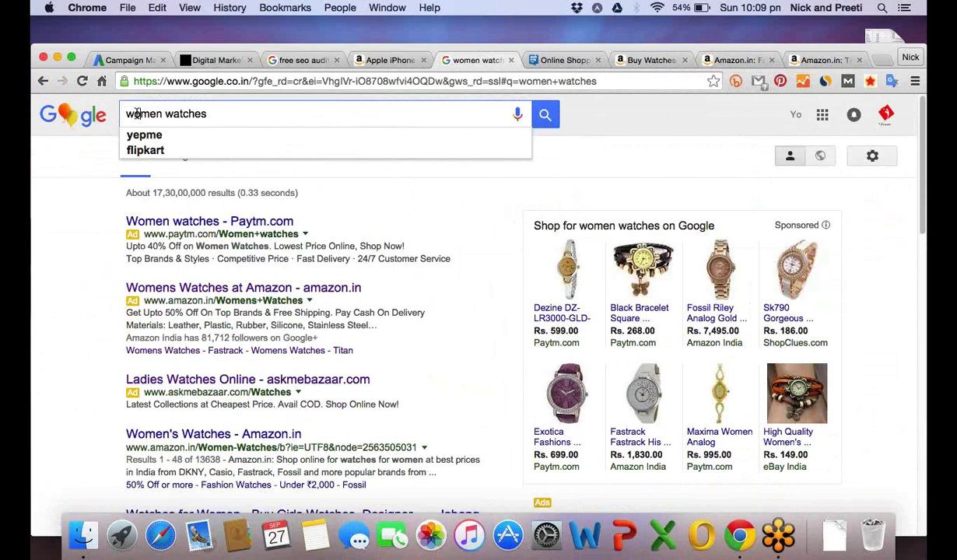
drag(137, 113, 122, 114)
key(BackSpace)
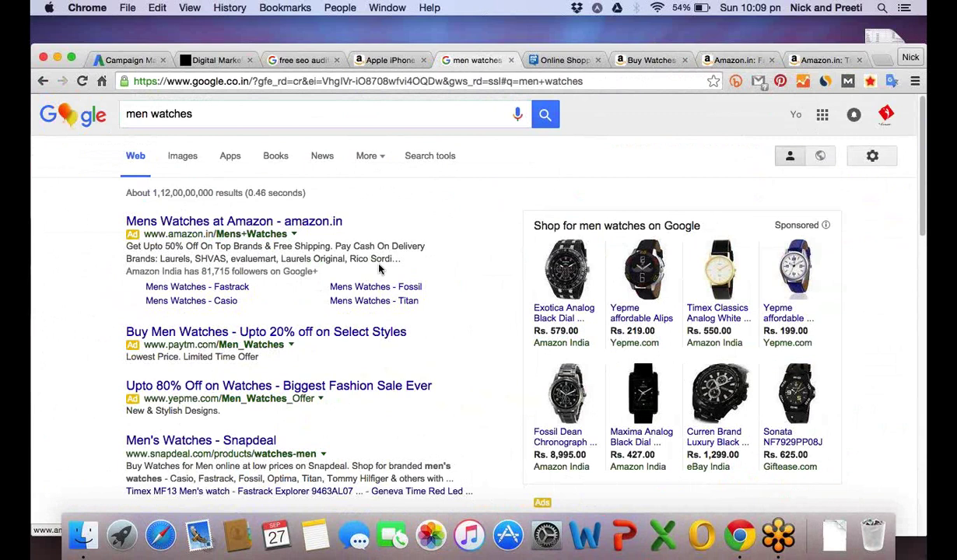
click(196, 114)
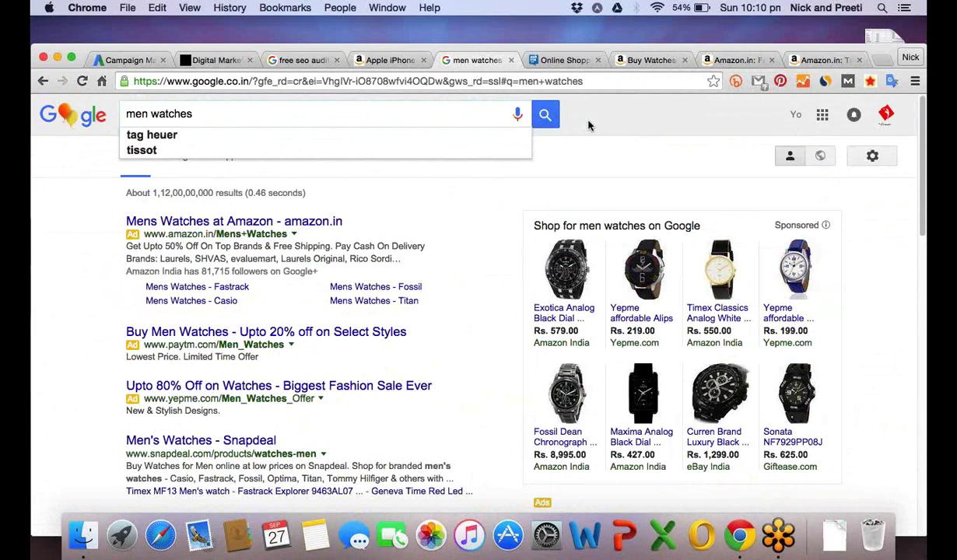
click(266, 115)
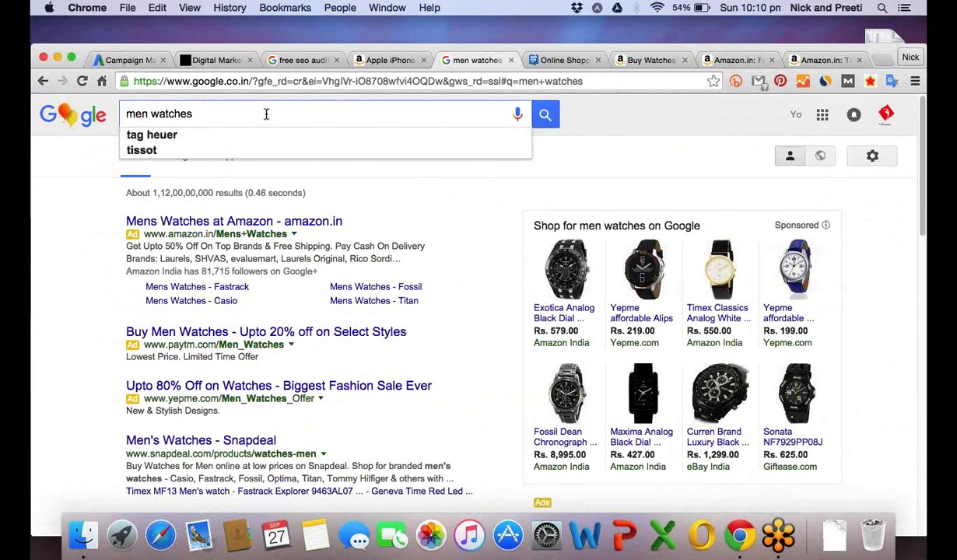
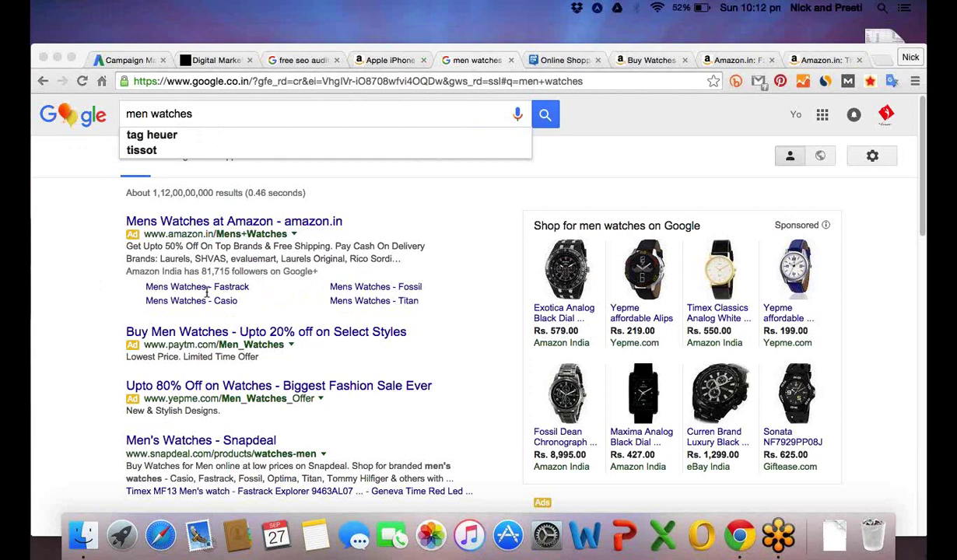
Compare the 'free seo audit' and 'men watches' results, then view the askmebazaar watches shopping page.
click(91, 289)
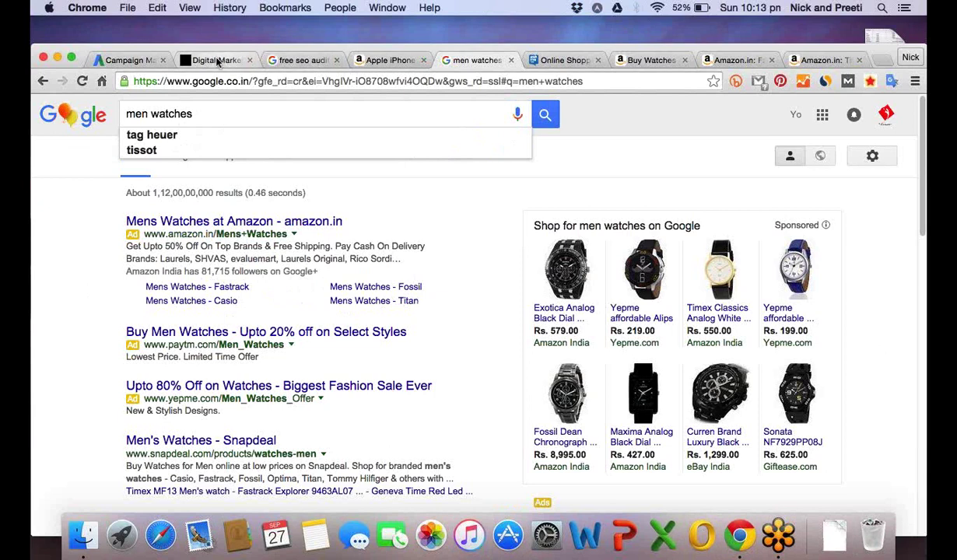
click(295, 60)
click(476, 60)
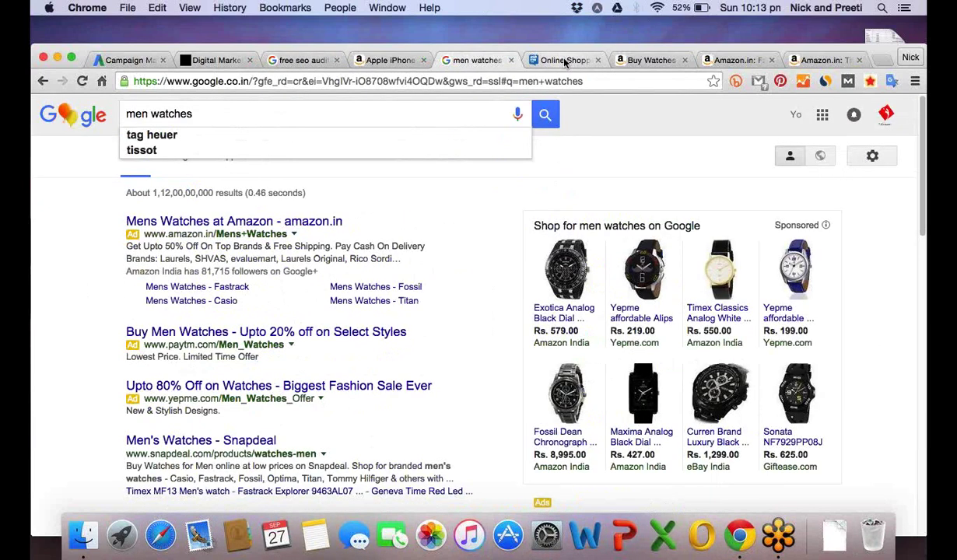
click(566, 61)
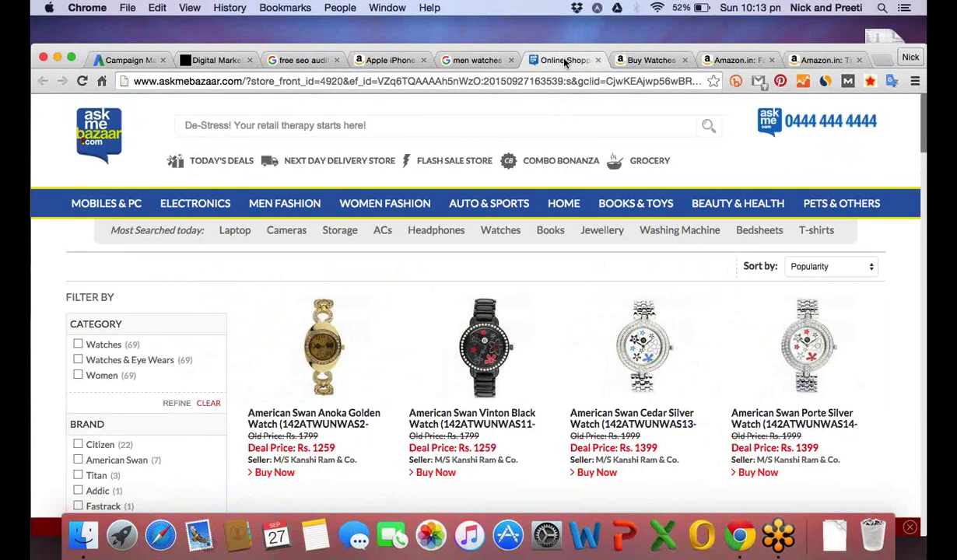
key(super+1)
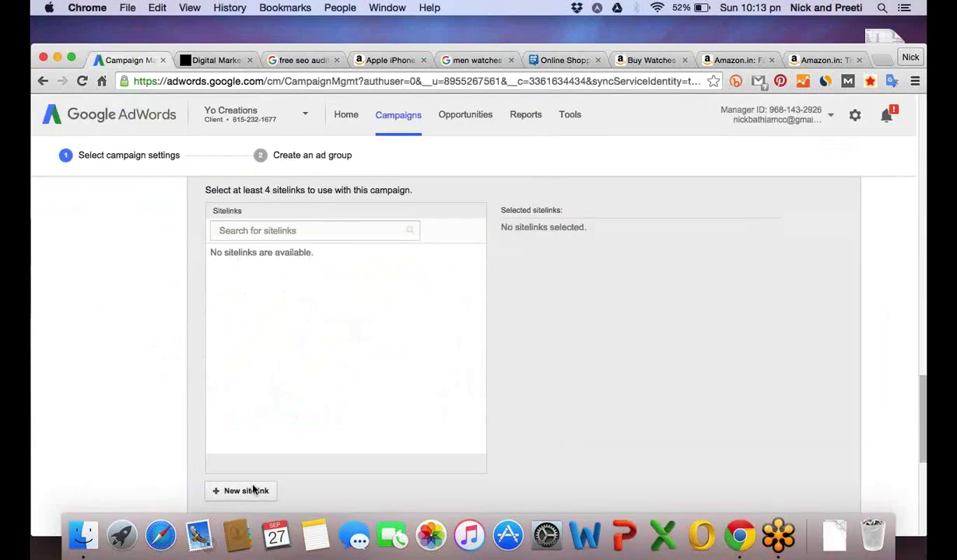
Add a new sitelink with the link text 'Free PPC Audit'.
click(247, 491)
text(Fre)
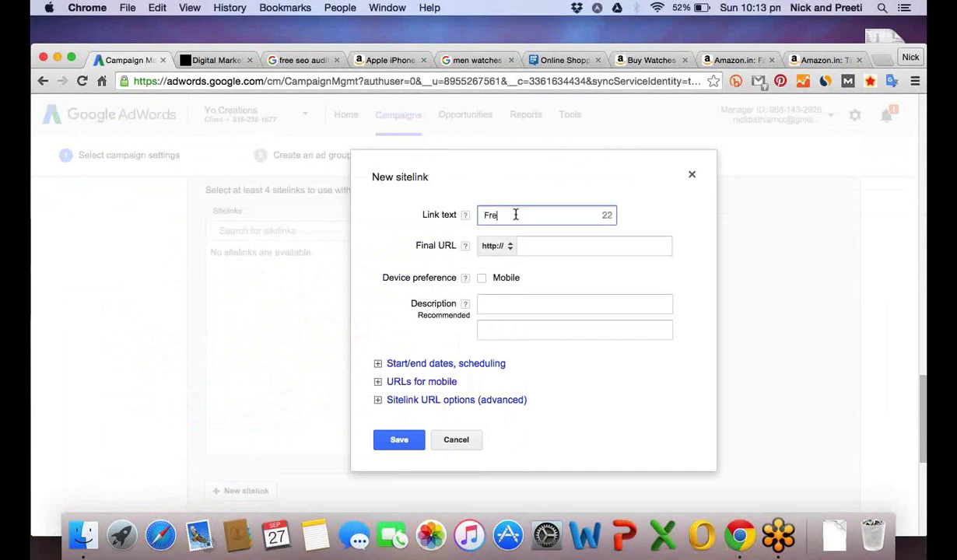
text(e PPC Audit)
click(545, 247)
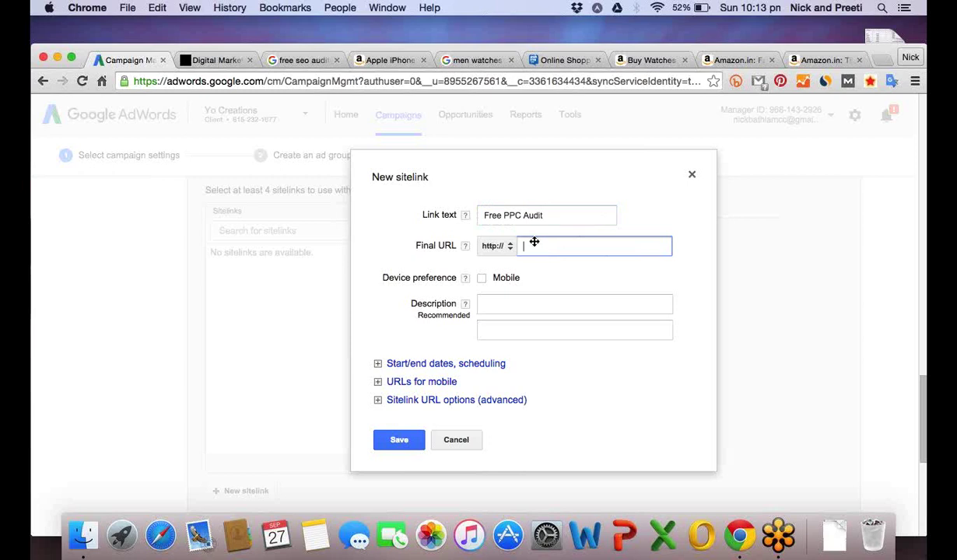
Load yocreations.ca in a second browser tab placed next to the first.
click(218, 61)
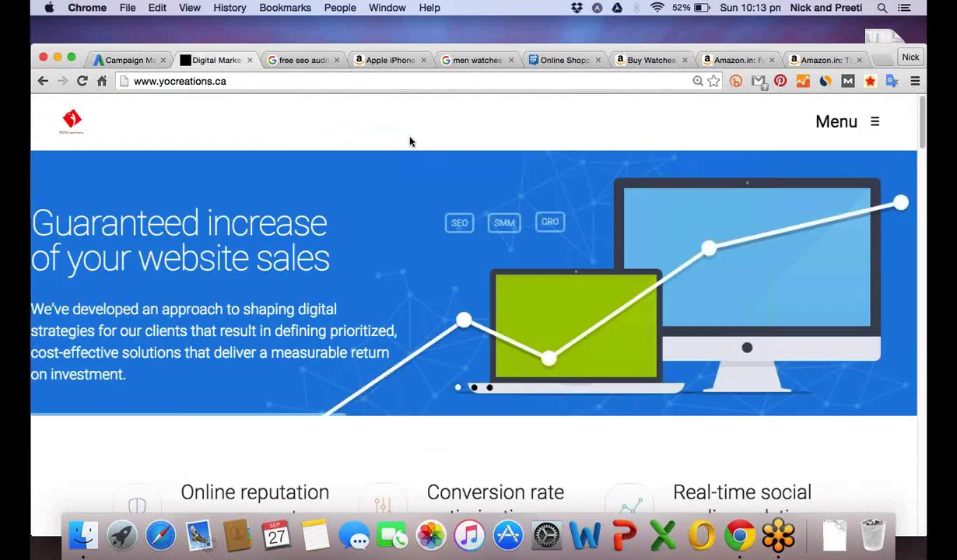
scroll(467, 171, down, 5)
scroll(510, 203, up, 5)
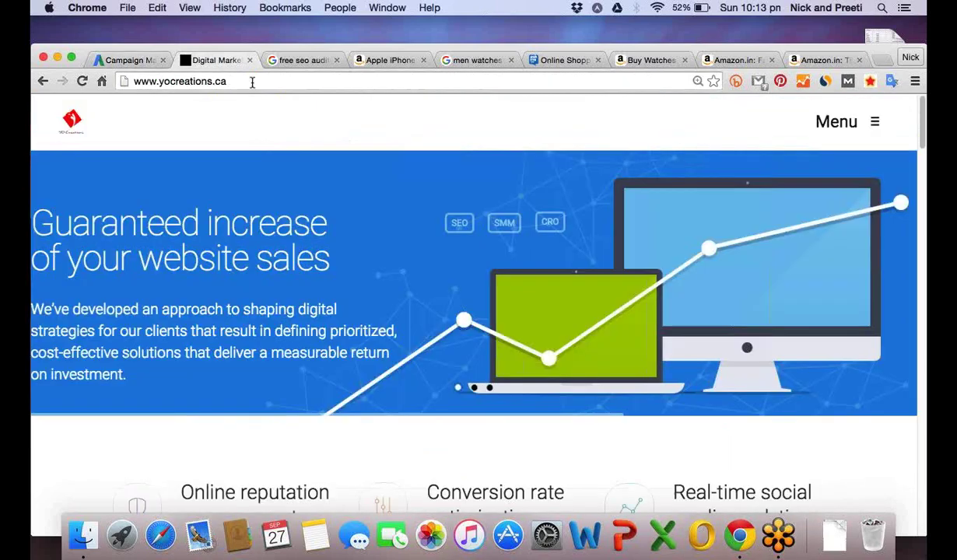
click(252, 83)
key(Return)
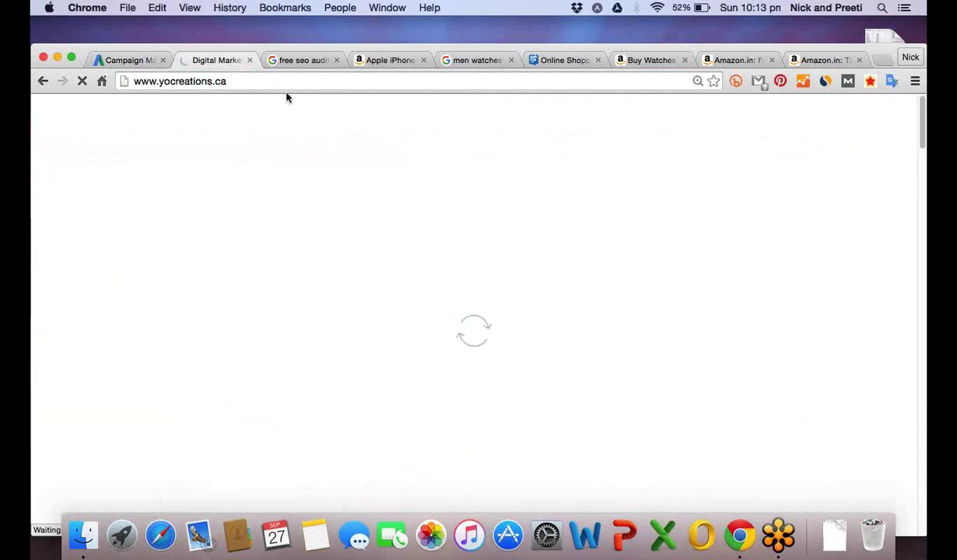
click(658, 62)
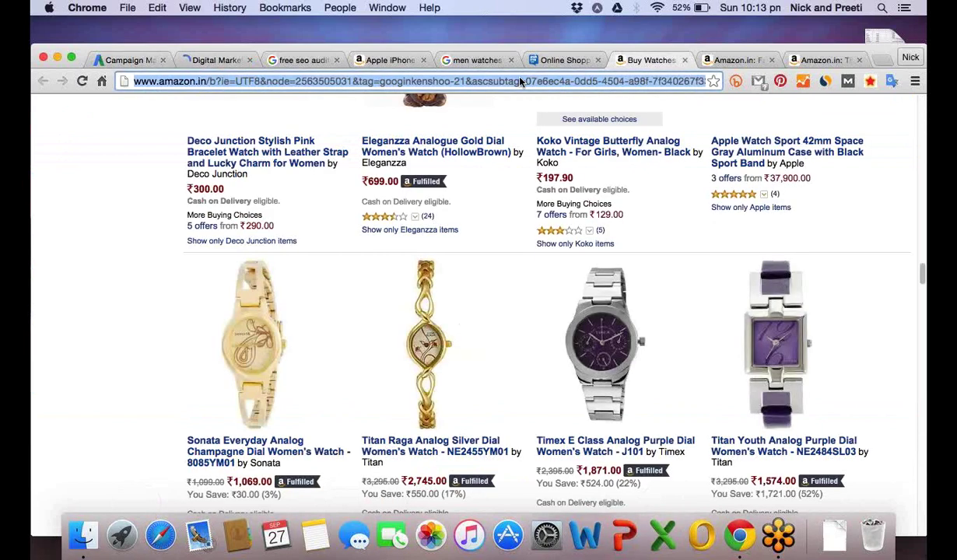
text(yo)
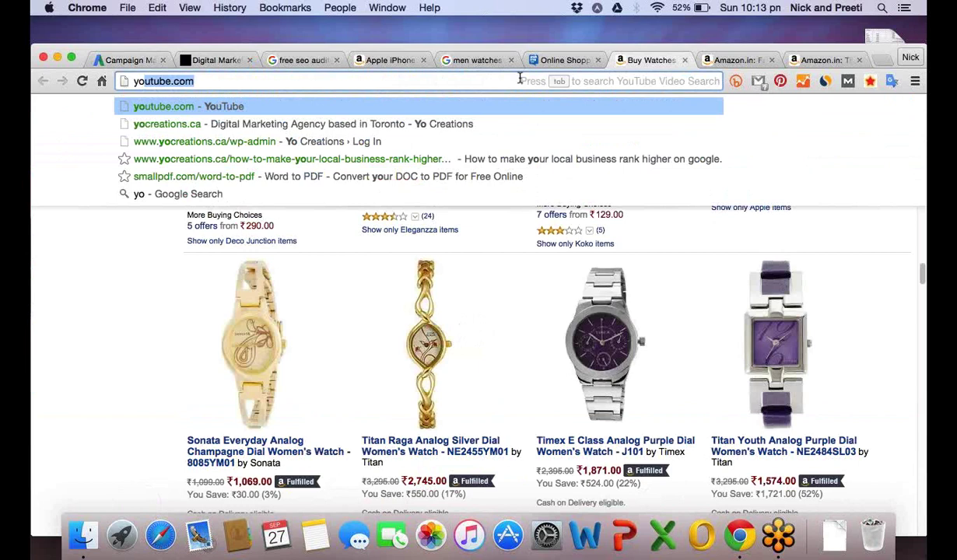
text(creations.ca)
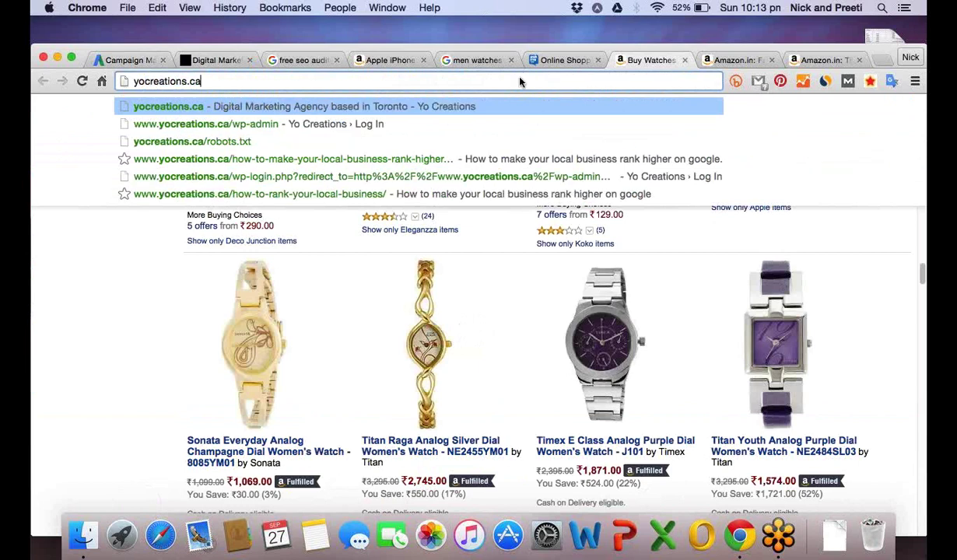
key(Return)
drag(635, 61, 290, 61)
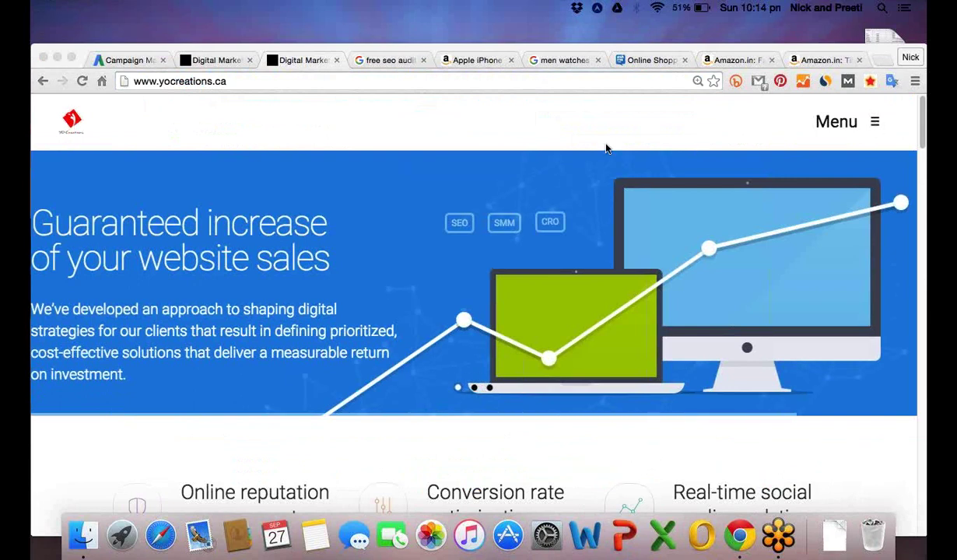
Reset the Chrome page zoom to 100%.
click(915, 87)
click(915, 82)
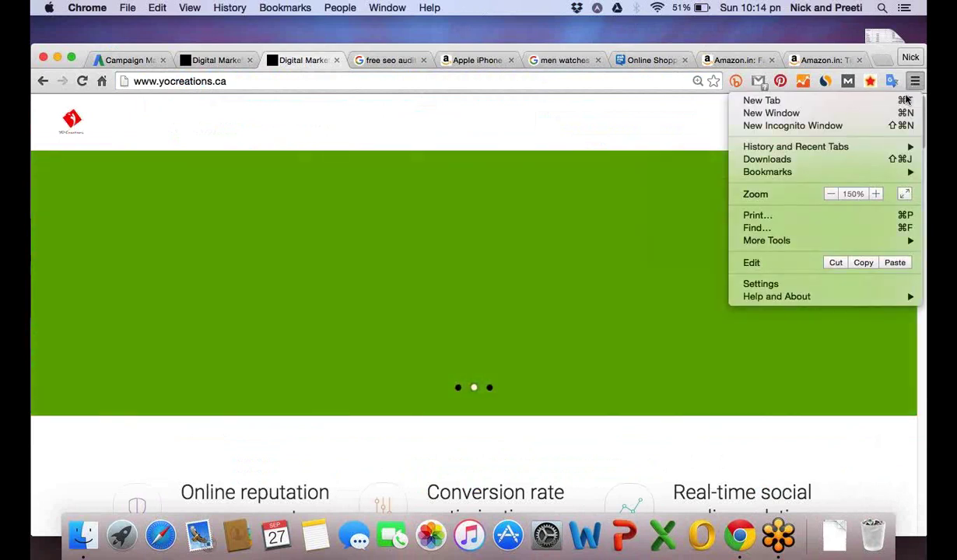
triple_click(832, 196)
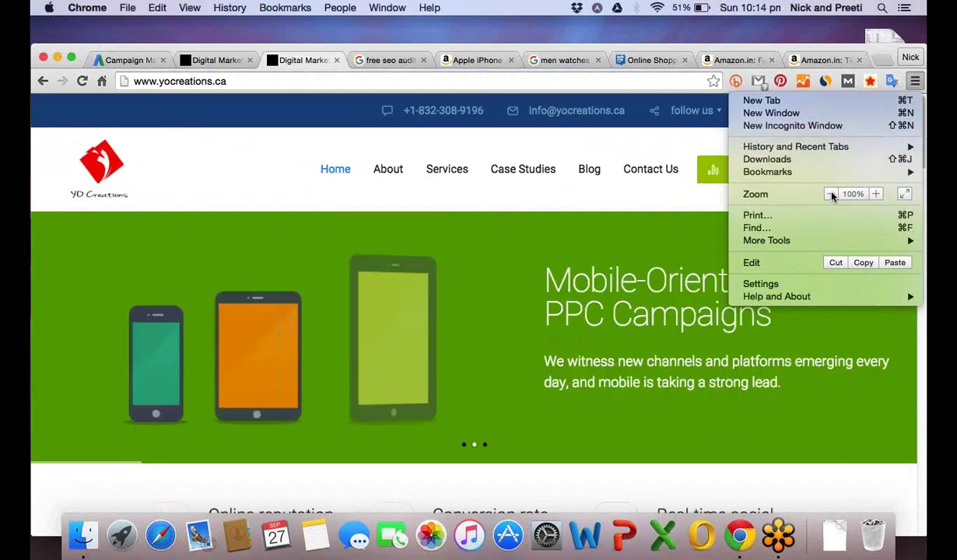
click(269, 157)
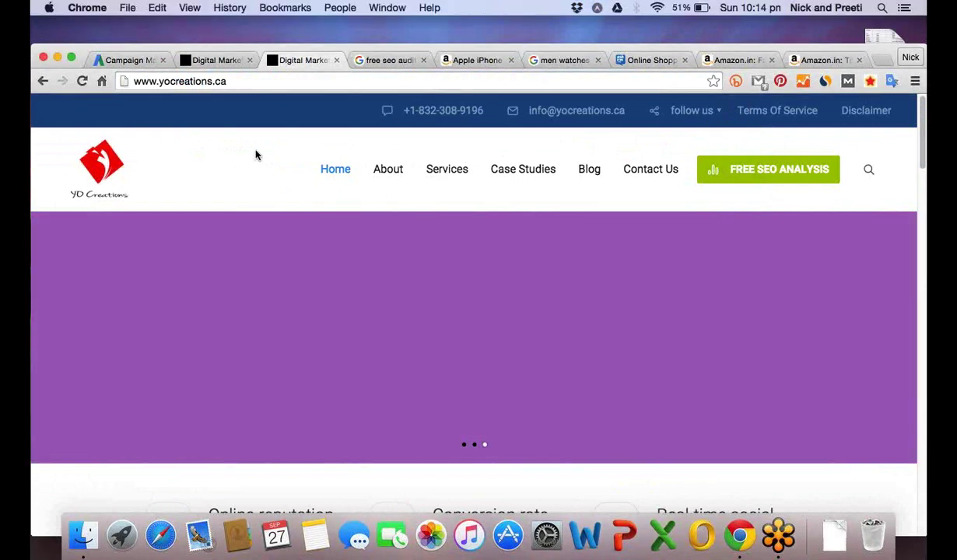
Open the Pay Per Click (PPC) Management page and copy its web address.
mouse_move(427, 170)
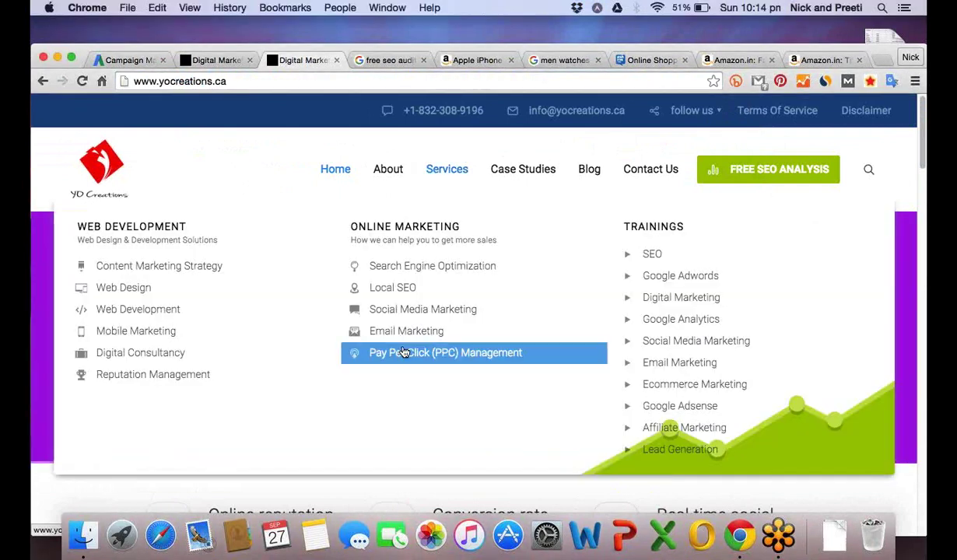
click(402, 354)
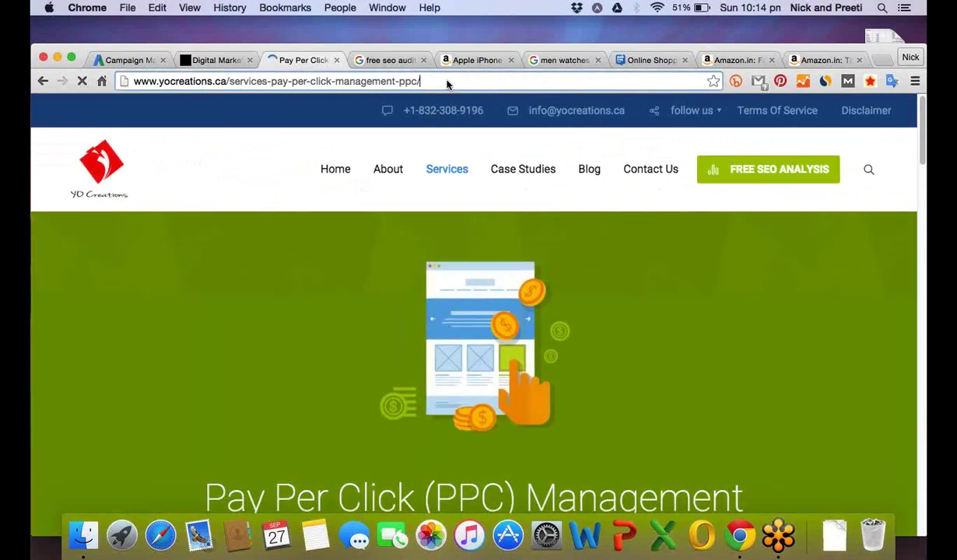
click(446, 82)
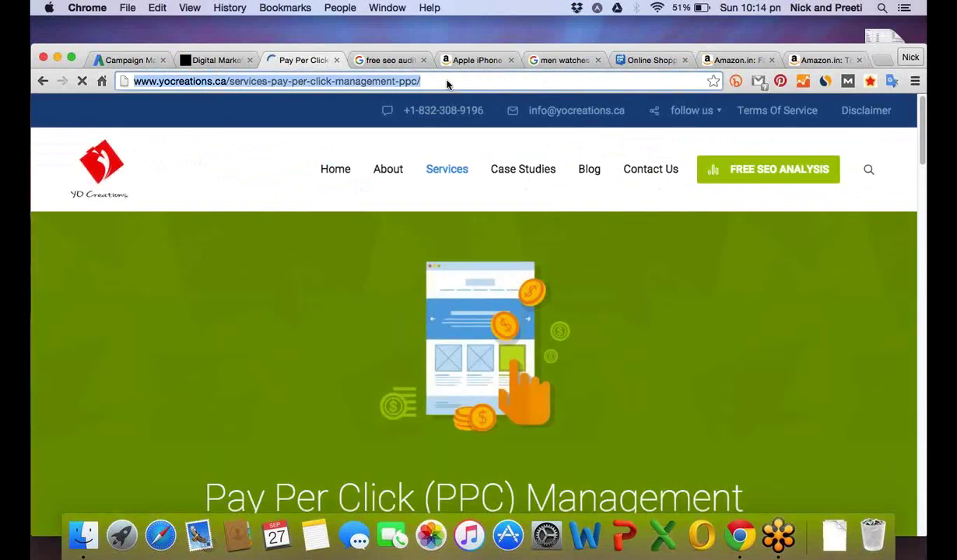
key(super+c)
mouse_move(699, 107)
click(437, 77)
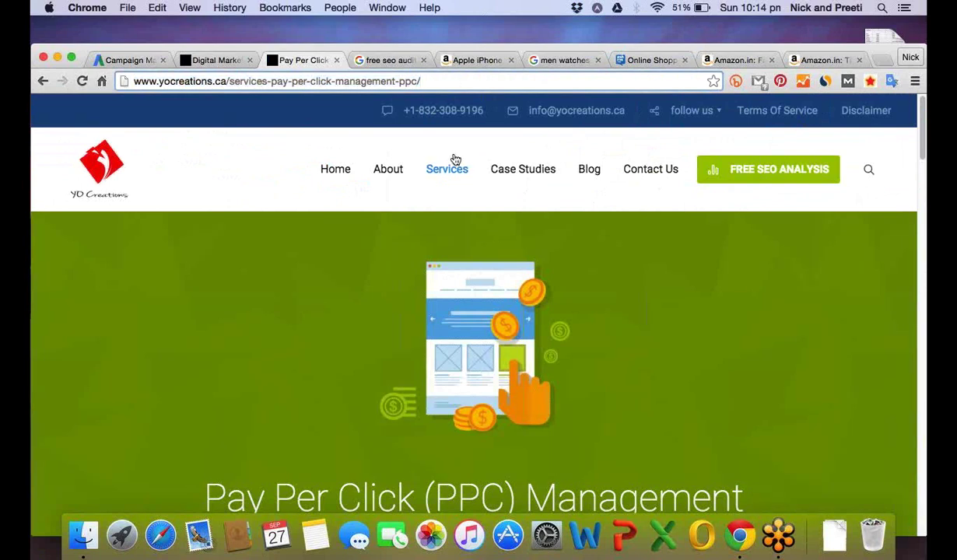
mouse_move(451, 170)
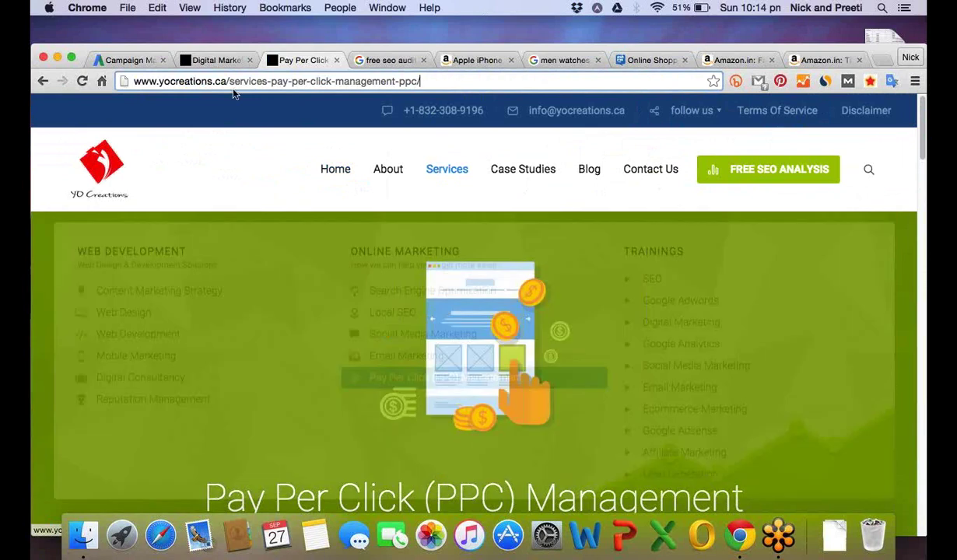
key(super+1)
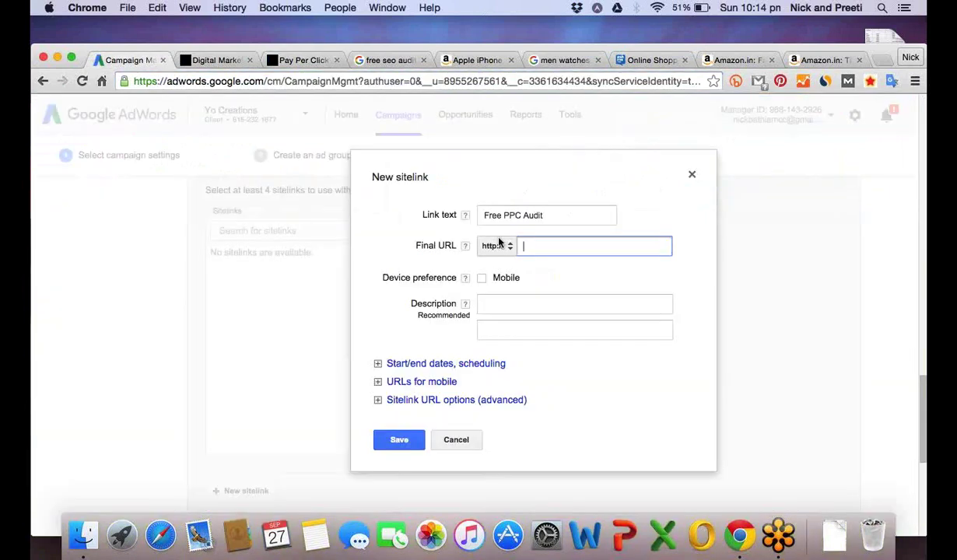
key(super+v)
key(Left)
key(Left)
key(Left)
key(Left)
key(Left)
key(Left)
key(Left)
key(Left)
key(Left)
key(Left)
key(Left)
key(Left)
key(Left)
key(Left)
key(Left)
key(Left)
key(Left)
key(Left)
key(Left)
key(Left)
key(Left)
key(Left)
key(Left)
key(Left)
key(Left)
key(Left)
key(Left)
key(Left)
key(Left)
key(Left)
key(Left)
key(Left)
key(Left)
key(Left)
key(Left)
key(Left)
key(Left)
key(Left)
key(Left)
key(Left)
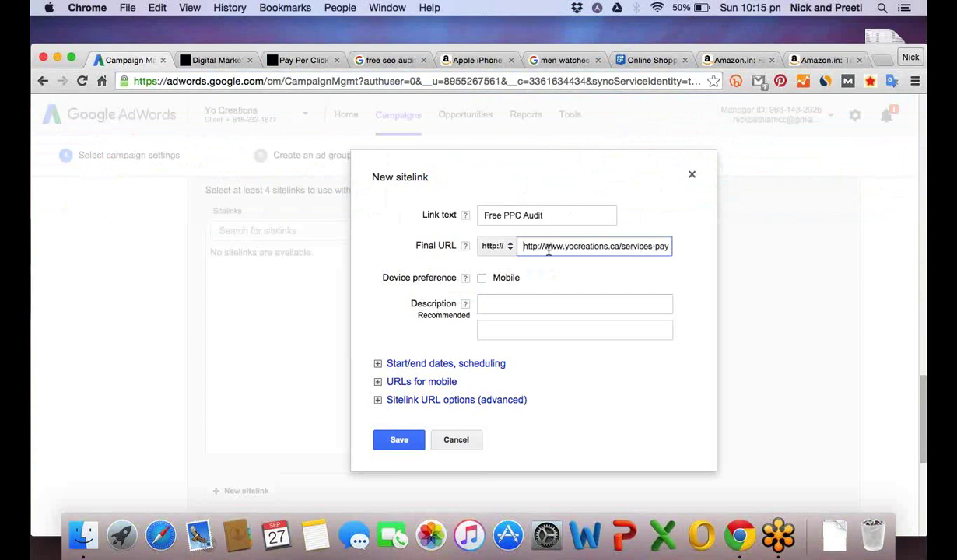
key(Right)
key(Right)
key(Delete)
key(Delete)
key(Delete)
key(Delete)
key(Delete)
key(Delete)
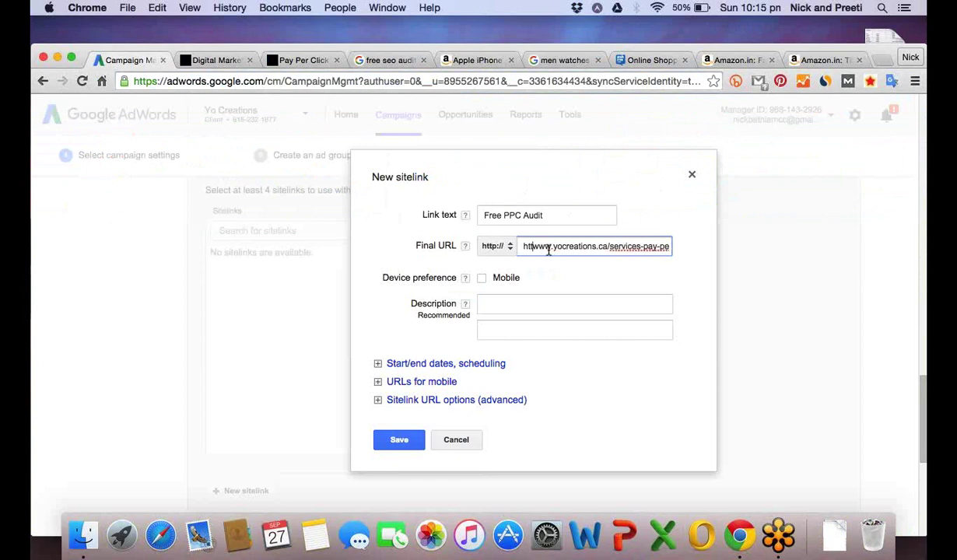
key(BackSpace)
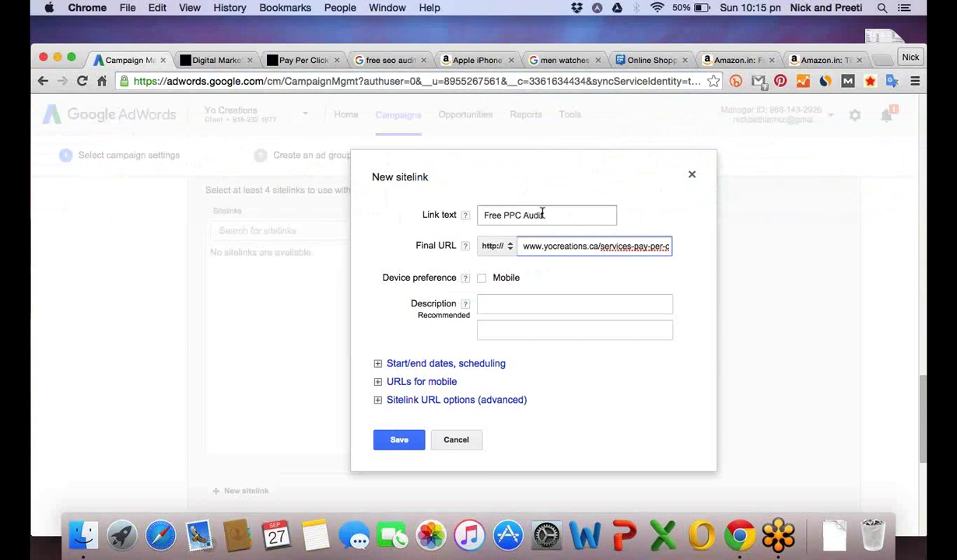
Check the 'Free PPC Audit' link text and the final URL entries.
drag(545, 215, 482, 215)
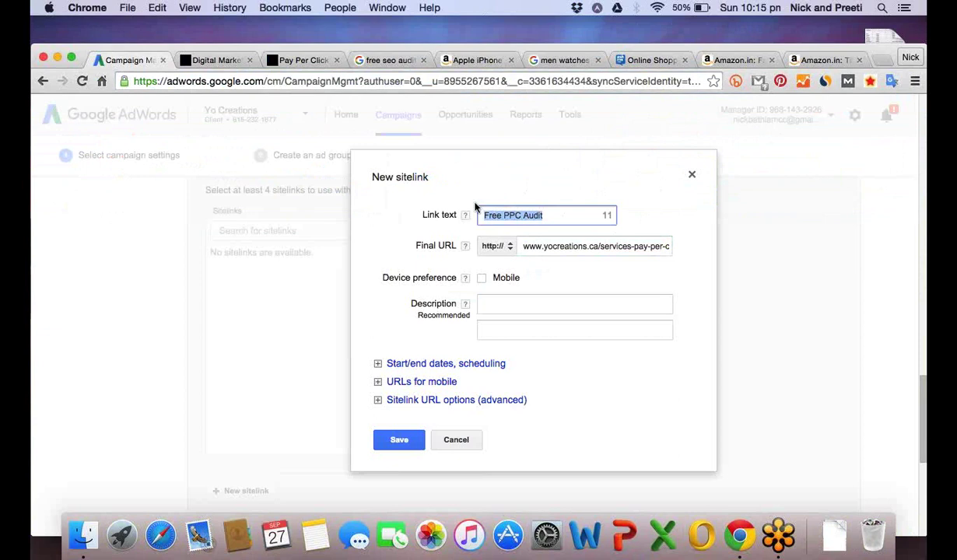
click(480, 215)
key(Right)
key(Right)
key(Right)
key(Right)
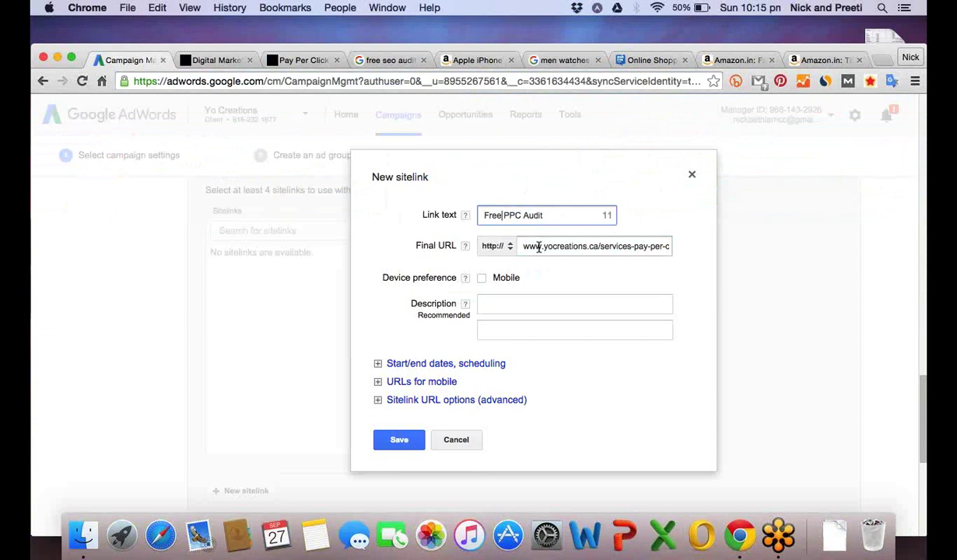
click(536, 246)
key(Right)
key(Right)
key(Right)
key(Right)
key(Right)
key(Right)
key(Right)
key(Right)
key(Right)
key(Right)
key(Right)
key(Right)
key(Right)
key(Right)
key(Right)
key(Right)
key(Right)
key(Right)
key(Right)
key(Right)
key(Right)
key(Right)
key(Right)
key(Right)
key(Right)
key(Right)
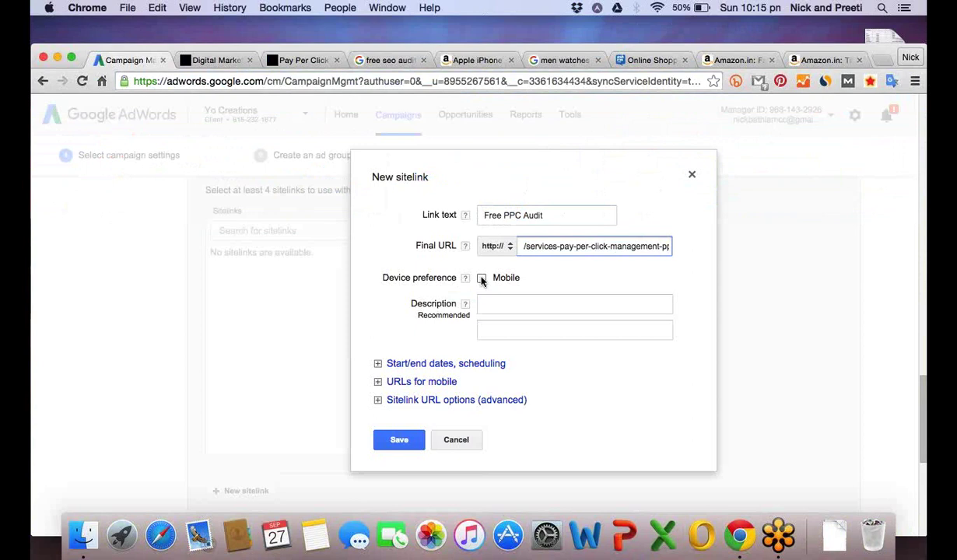
Set the Free PPC Audit sitelink's device preference to Mobile.
click(482, 279)
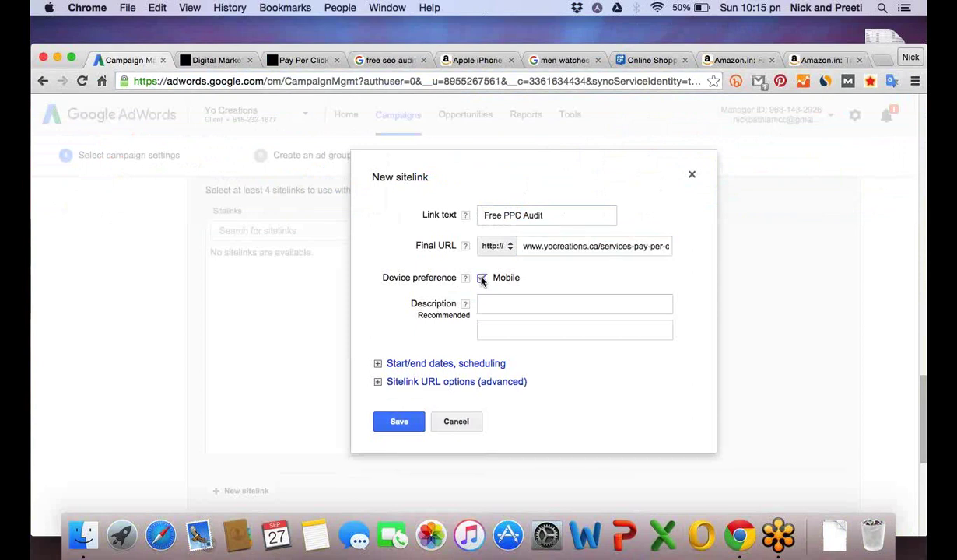
click(495, 302)
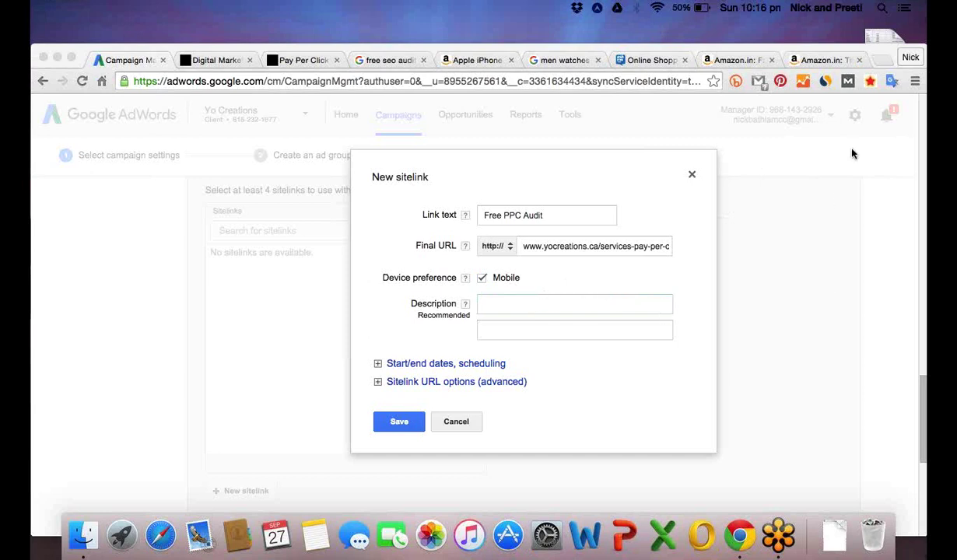
click(549, 305)
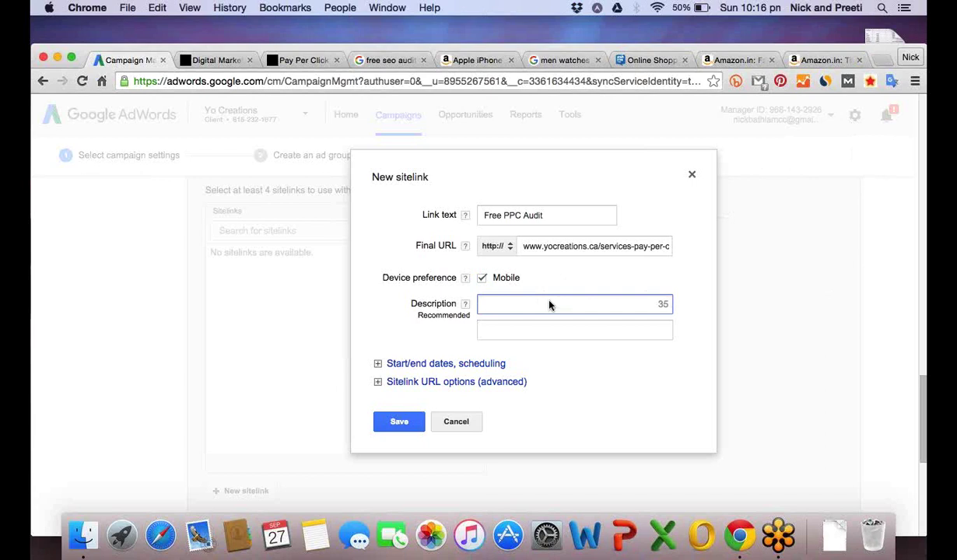
Enter the descriptions 'PPC Services by Yo Creations' and 'Get Free PPC Audit done today'.
text(PPC Services by Yo Creations)
click(540, 333)
text(Get Free PPC Audit done to)
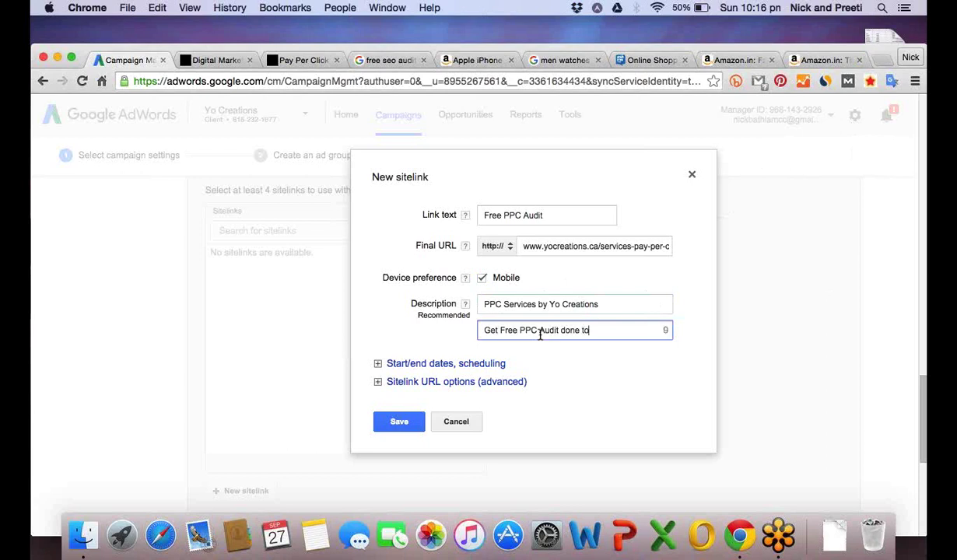
text(day)
text(, Call)
key(BackSpace)
key(BackSpace)
key(BackSpace)
key(BackSpace)
key(BackSpace)
key(BackSpace)
key(BackSpace)
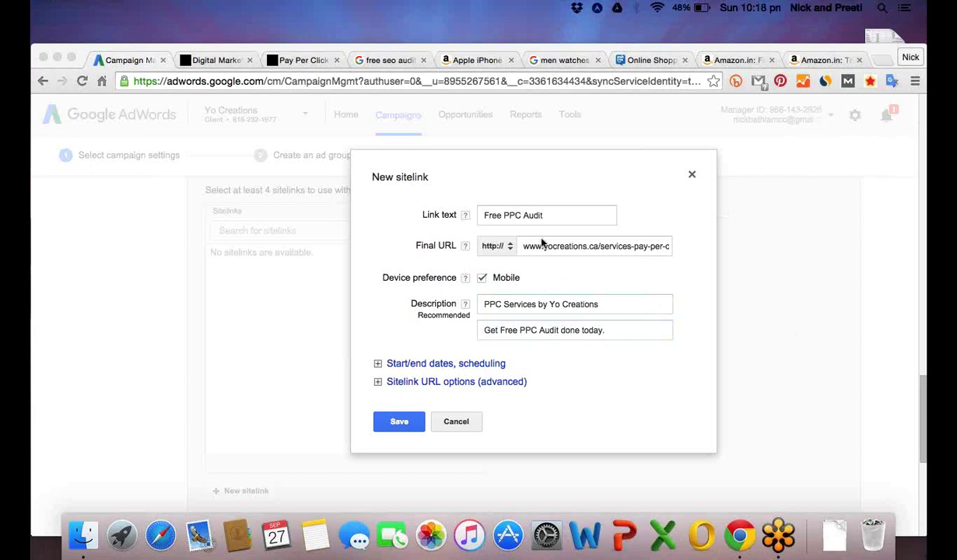
click(401, 344)
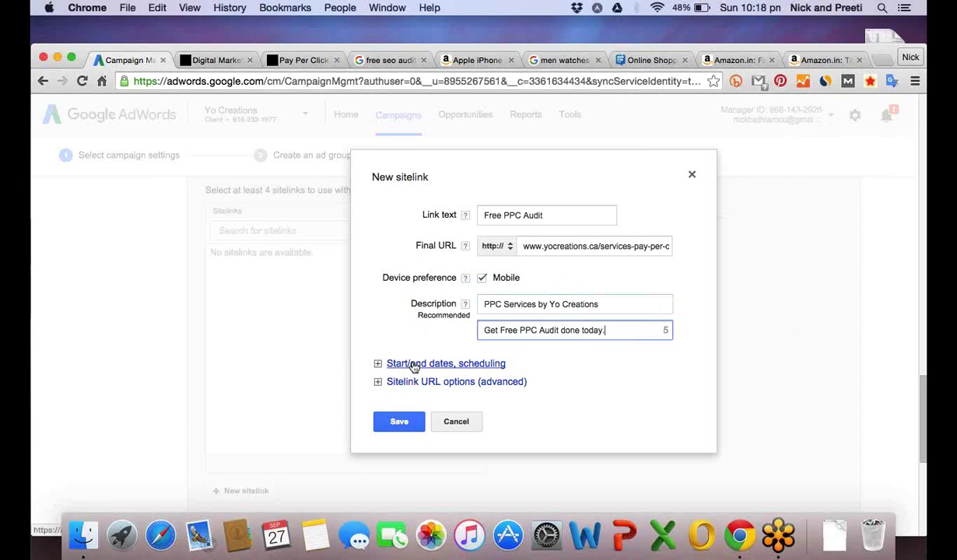
Set the sitelink's dates from Sep 27 to Oct 31, 2015 and create a custom schedule.
click(414, 366)
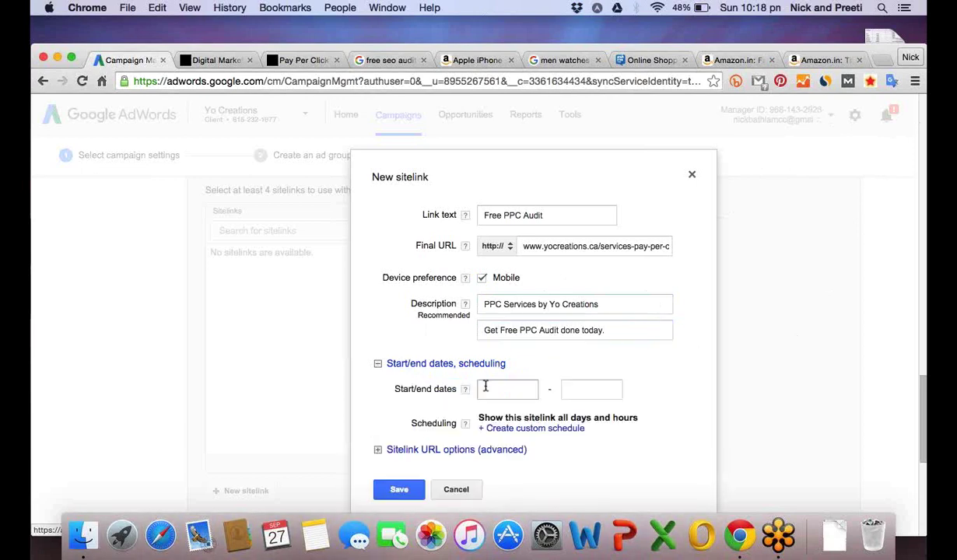
click(495, 388)
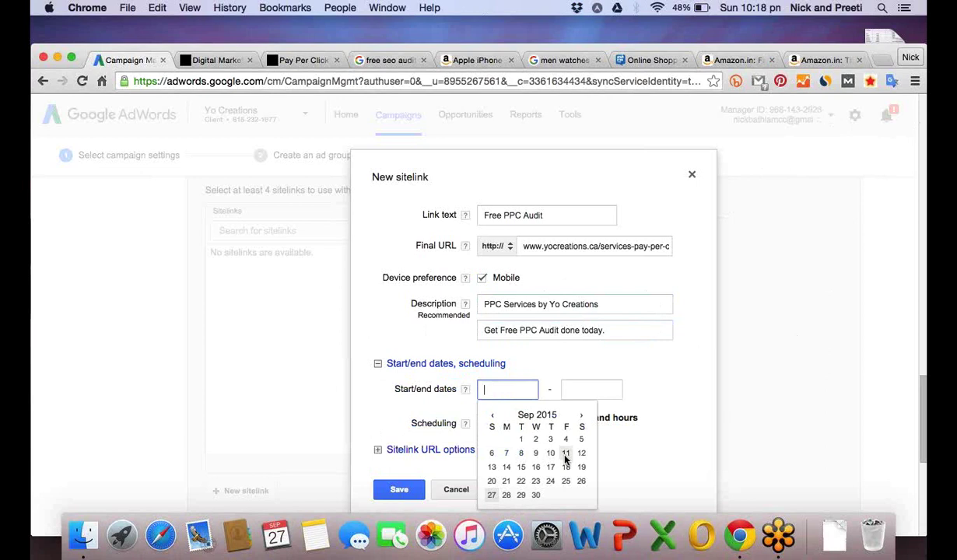
click(493, 494)
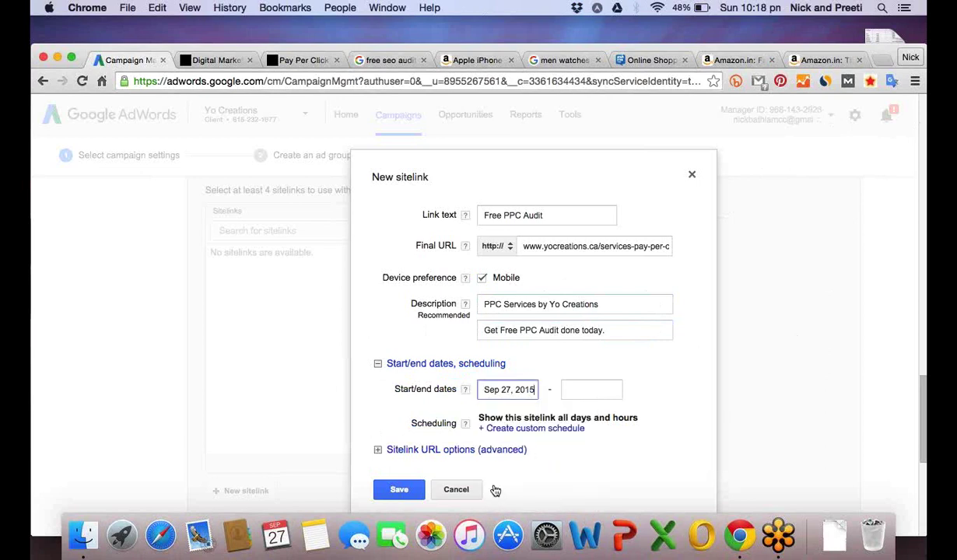
click(592, 389)
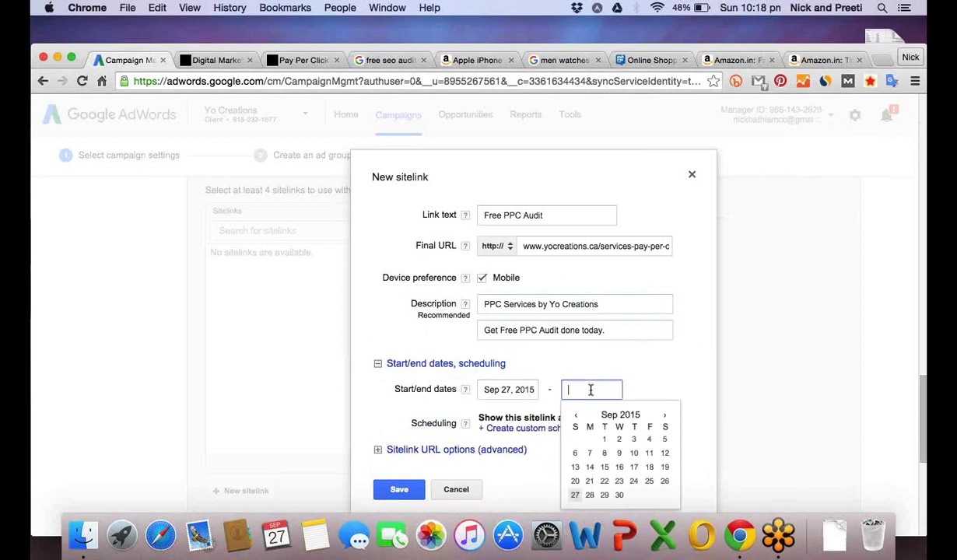
click(619, 498)
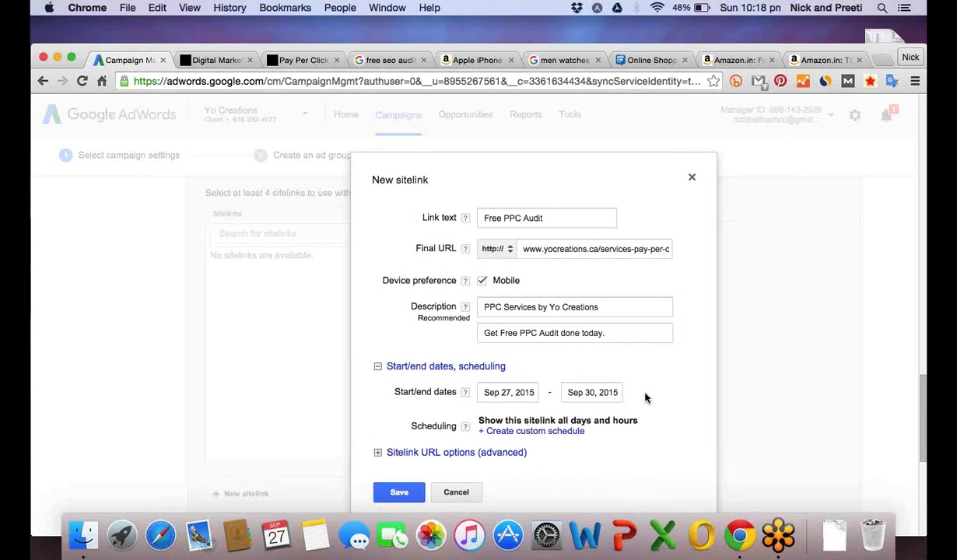
scroll(645, 398, down, 1)
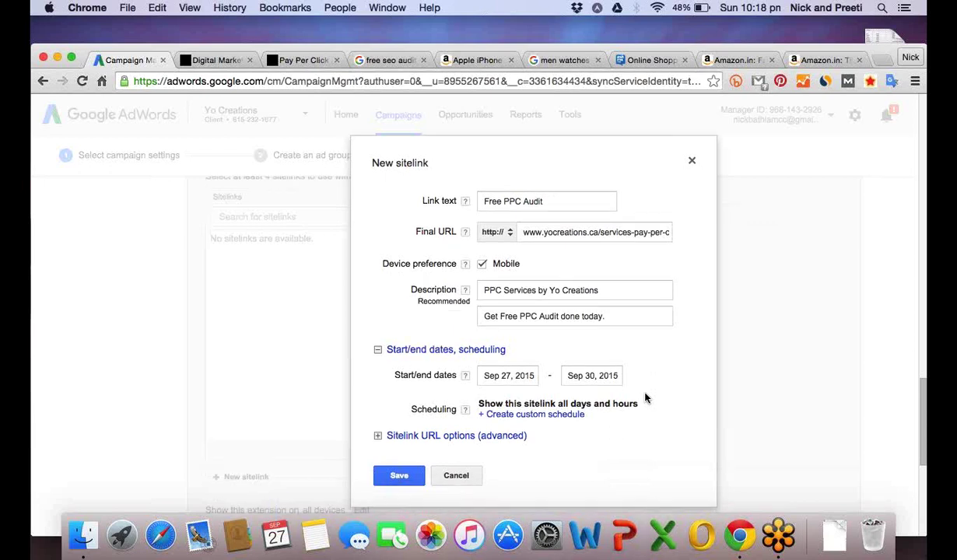
scroll(645, 399, down, 4)
click(559, 347)
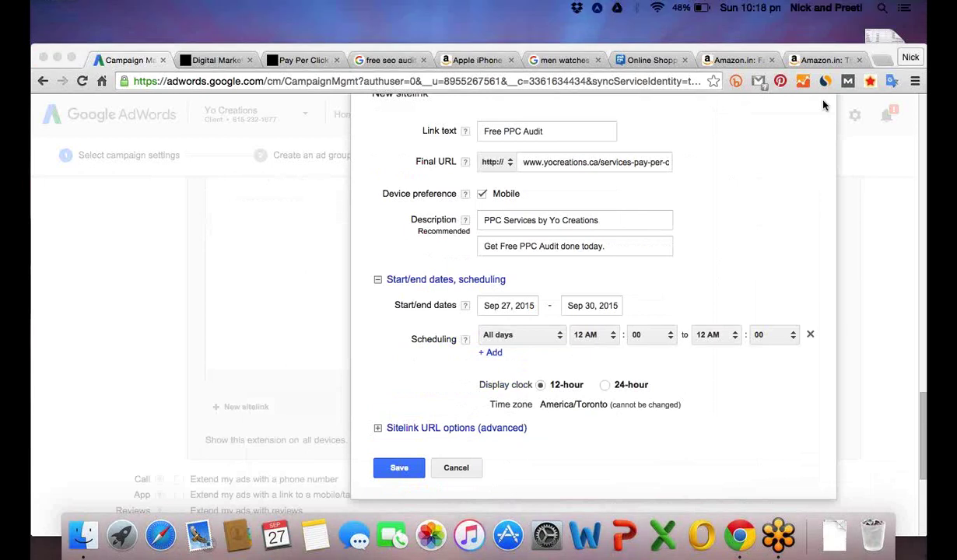
click(607, 306)
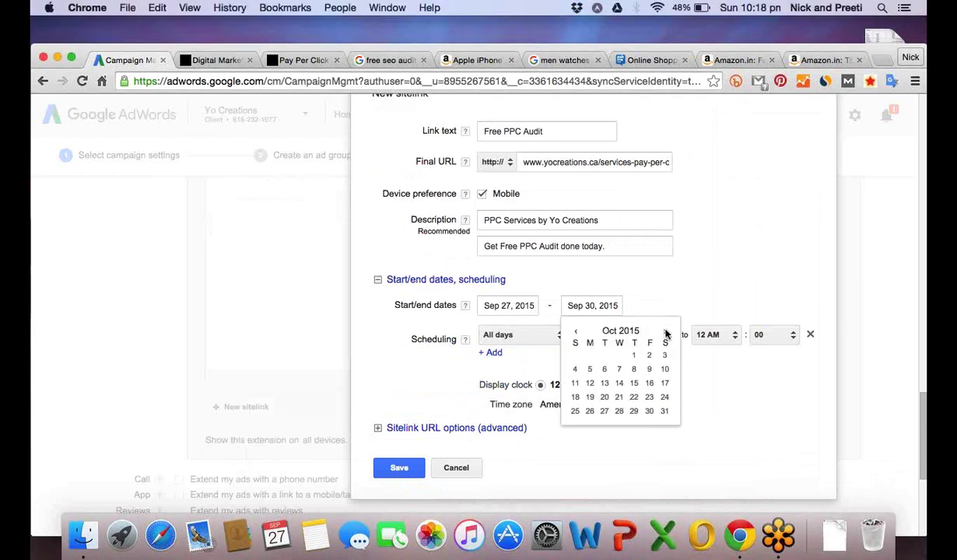
click(665, 412)
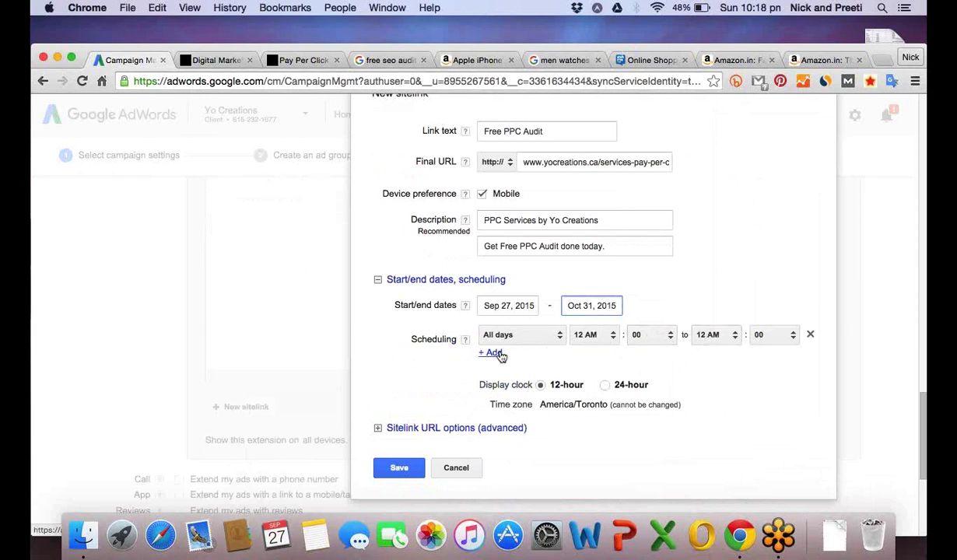
click(559, 335)
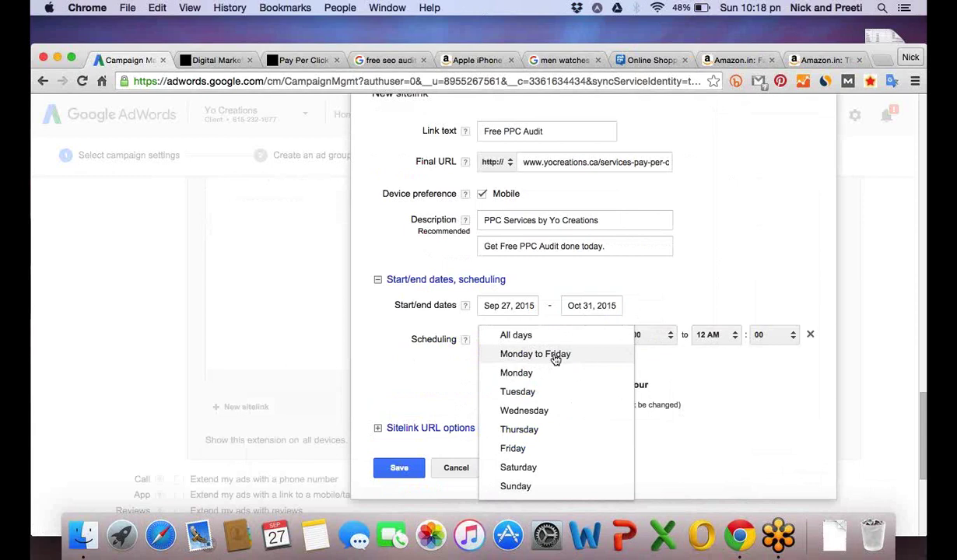
Schedule the sitelink Monday to Friday, 9 AM to 8 PM, and add a second time slot.
click(555, 356)
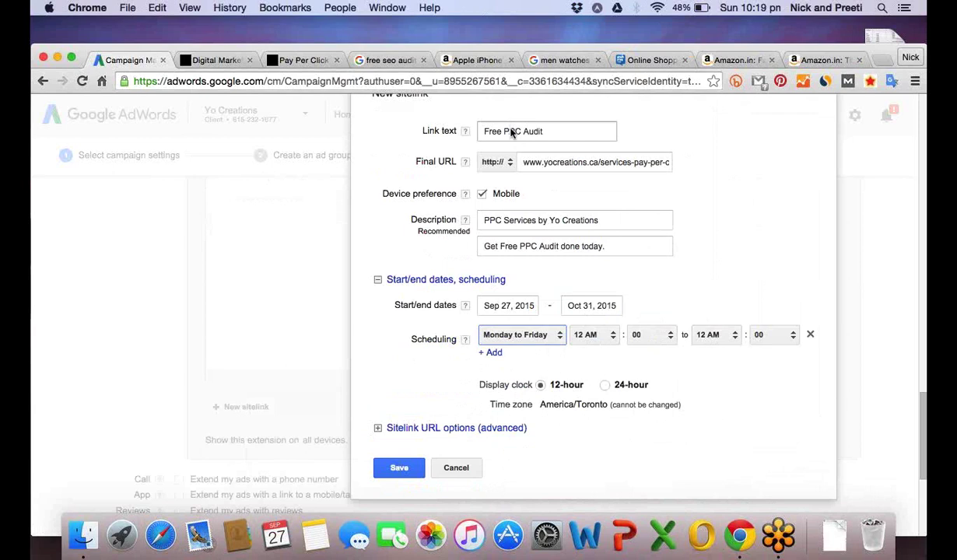
click(615, 337)
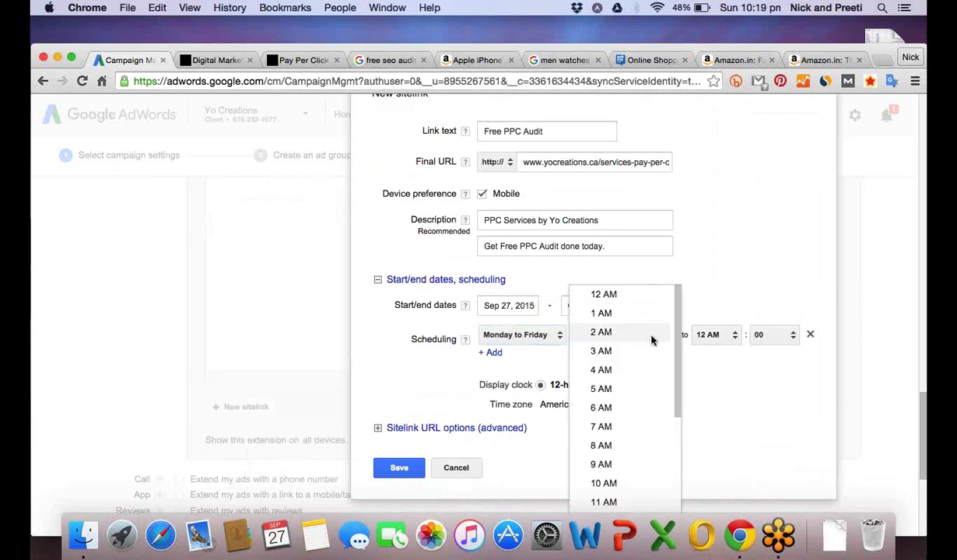
drag(678, 319, 675, 373)
click(601, 352)
click(733, 336)
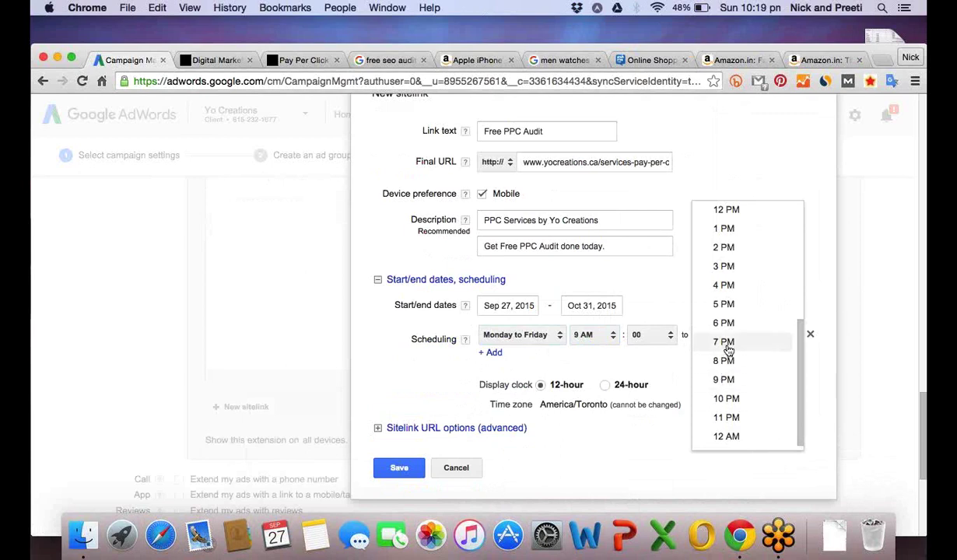
click(727, 361)
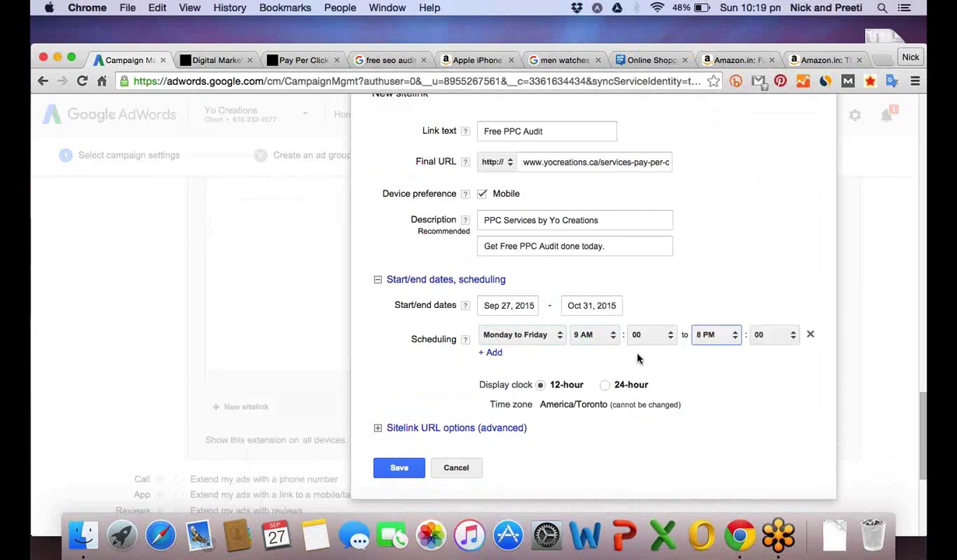
click(493, 353)
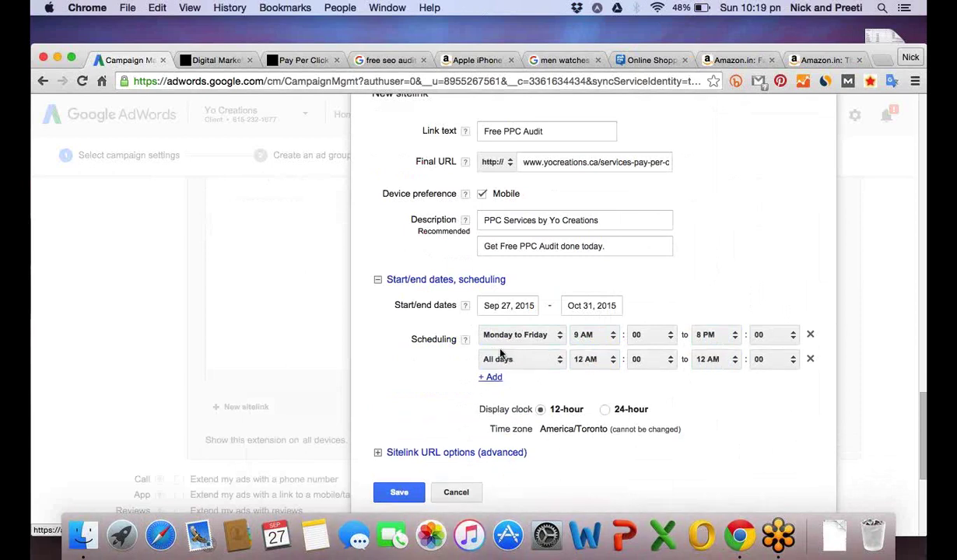
Set the second time slot to Monday to Friday, 1 PM to 3 PM.
click(558, 362)
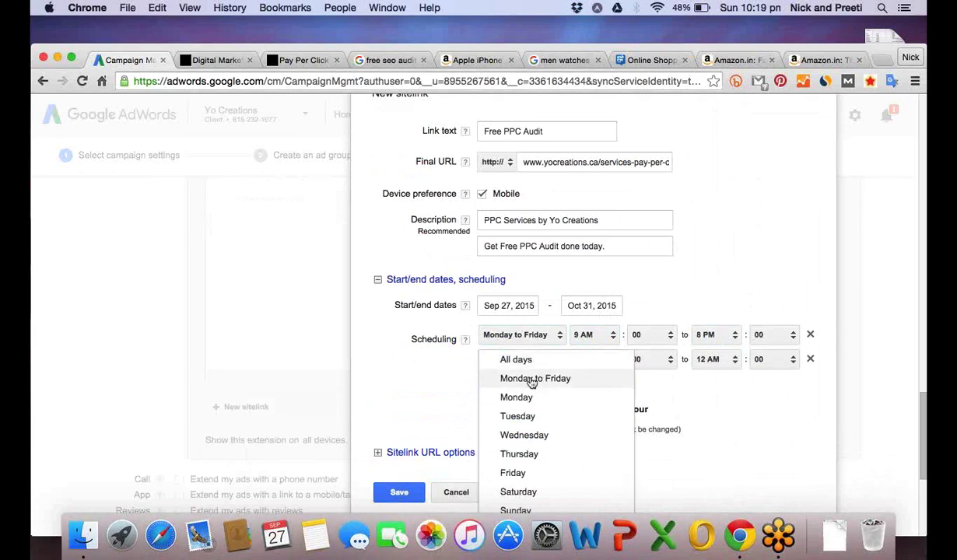
click(532, 381)
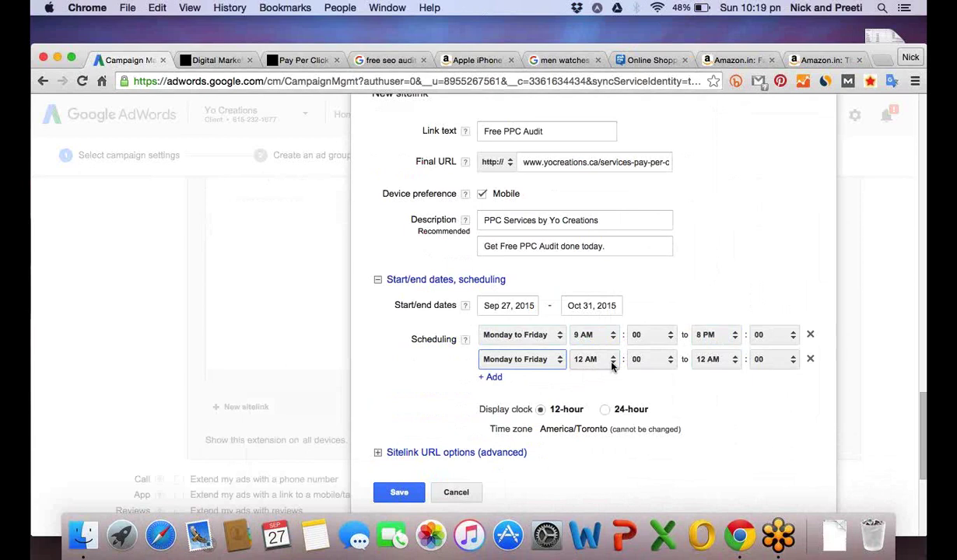
click(613, 363)
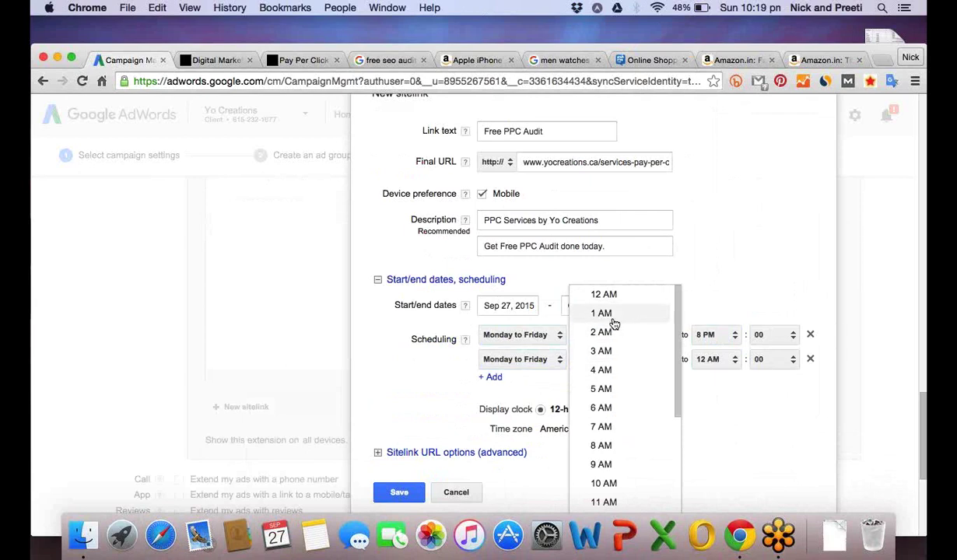
drag(677, 358, 674, 433)
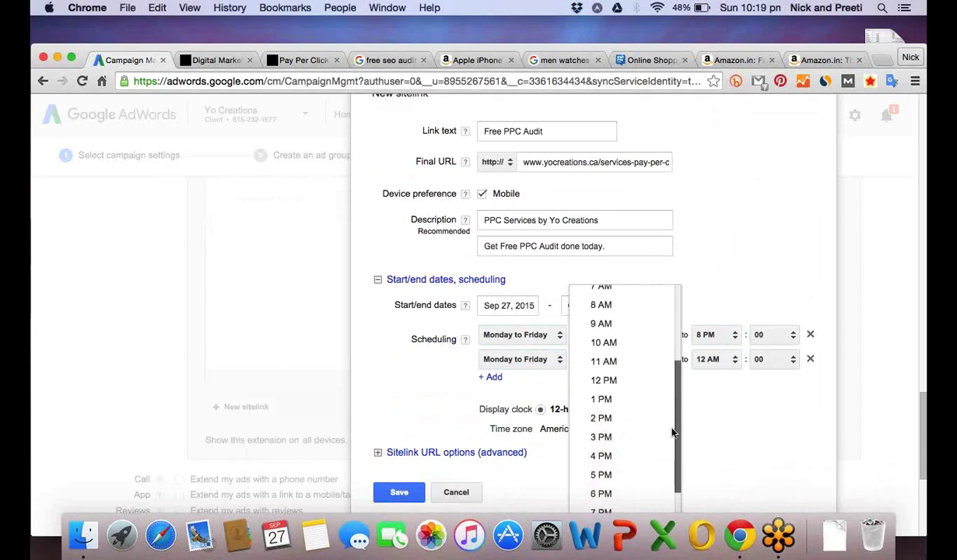
click(603, 399)
click(720, 359)
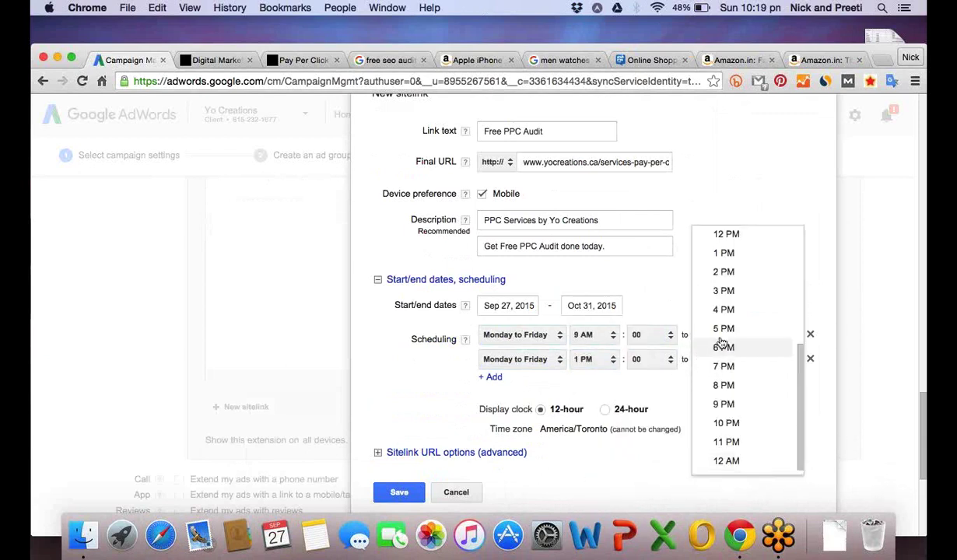
click(722, 292)
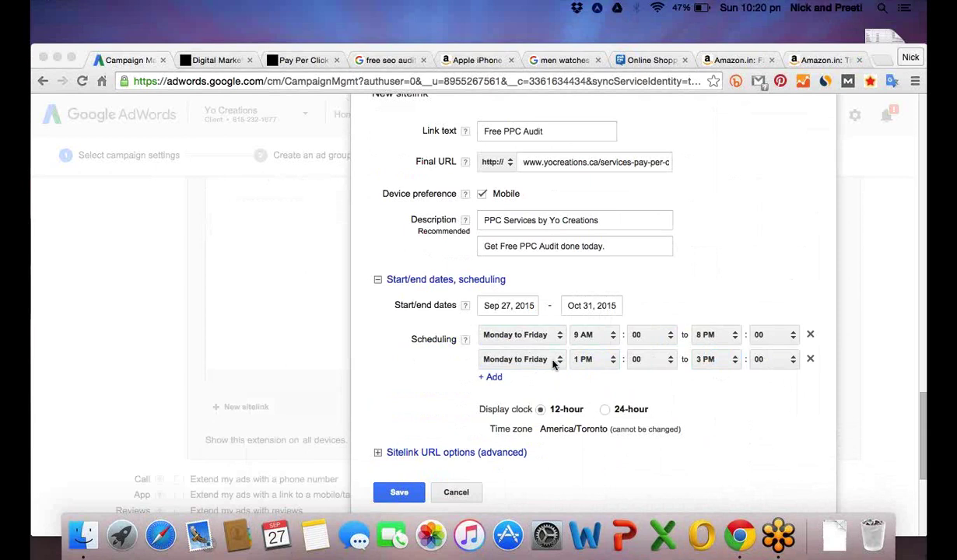
Change the second time slot's day to Saturday.
click(558, 359)
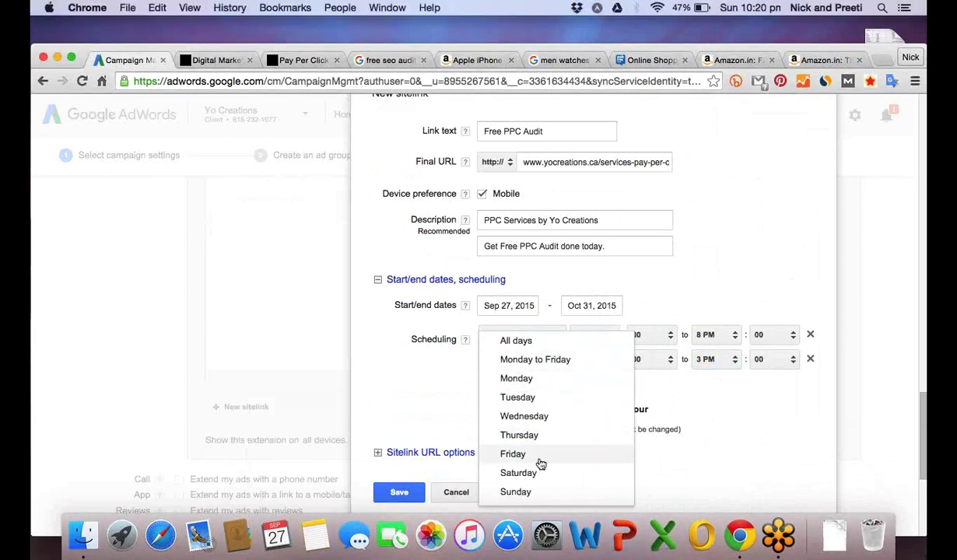
click(515, 474)
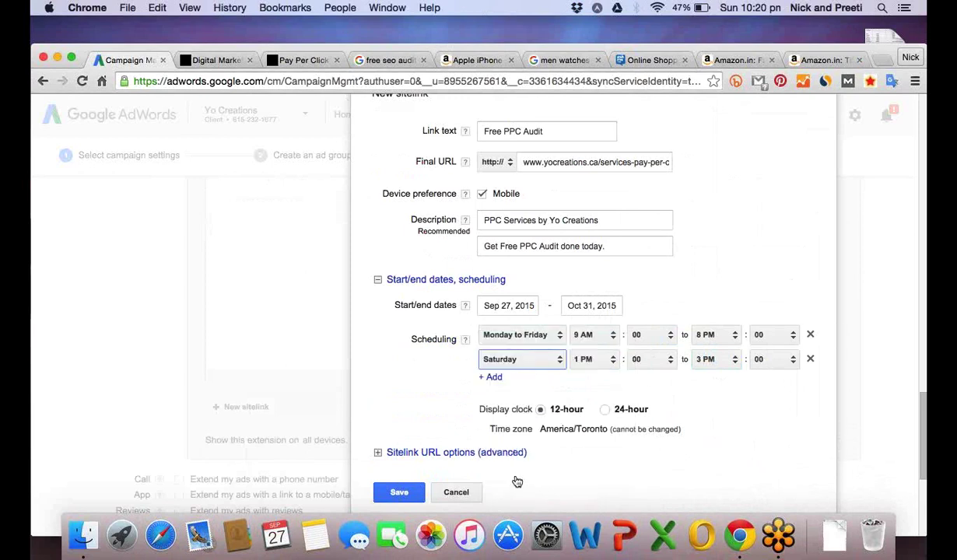
click(614, 360)
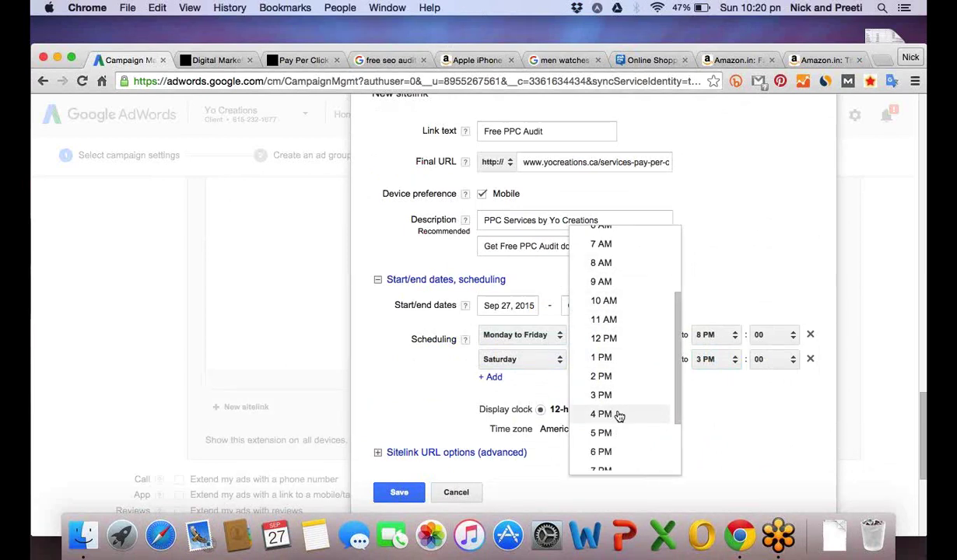
Change the Saturday slot's hours to run from 5 PM to 11 PM.
click(604, 433)
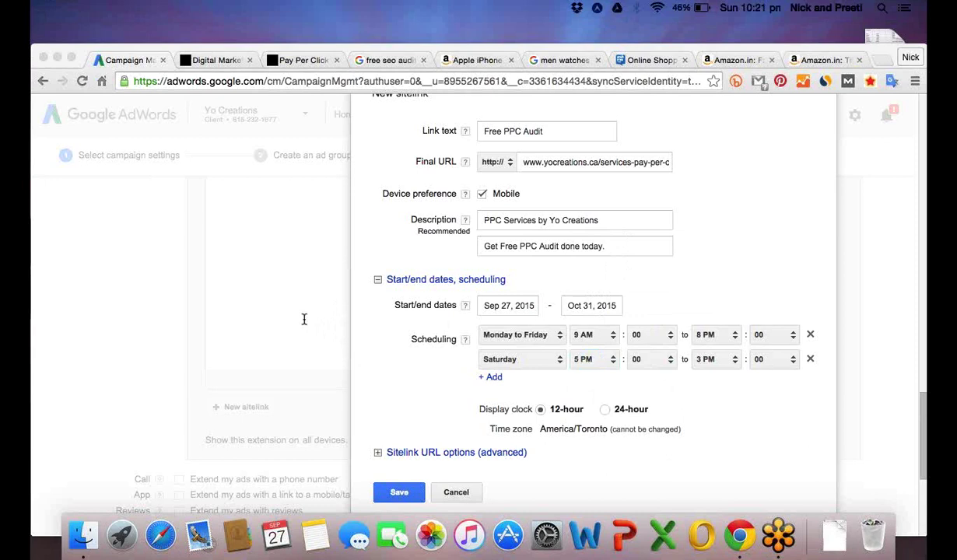
click(559, 360)
key(Tab)
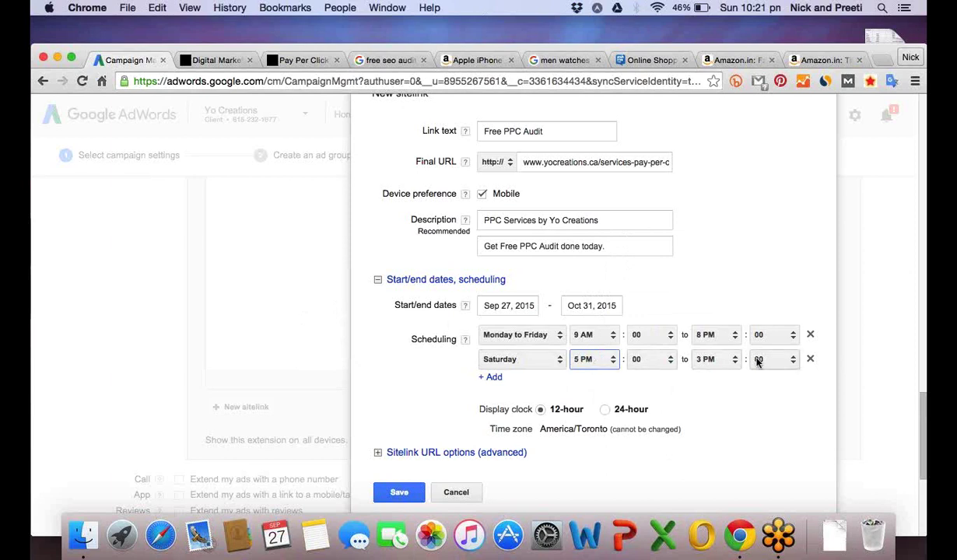
click(734, 361)
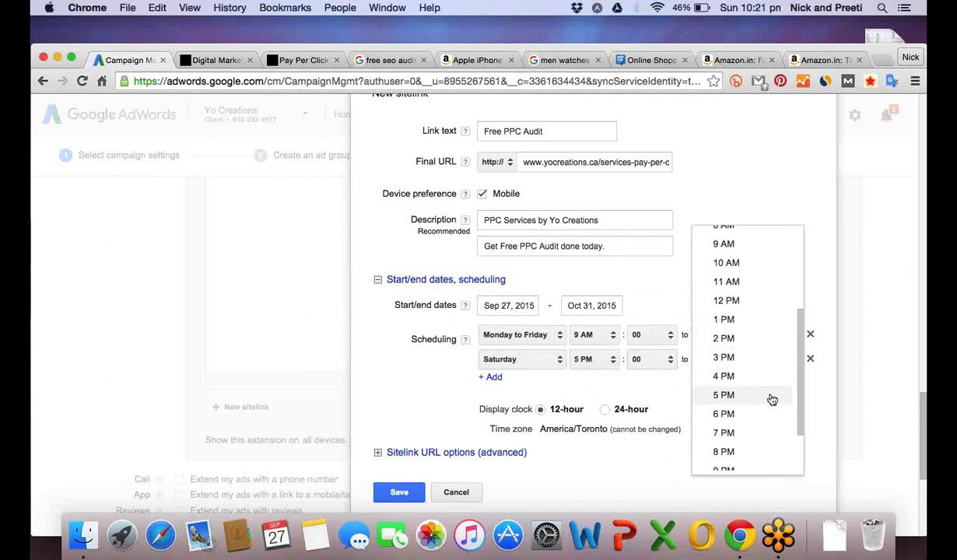
drag(801, 366, 801, 406)
click(758, 443)
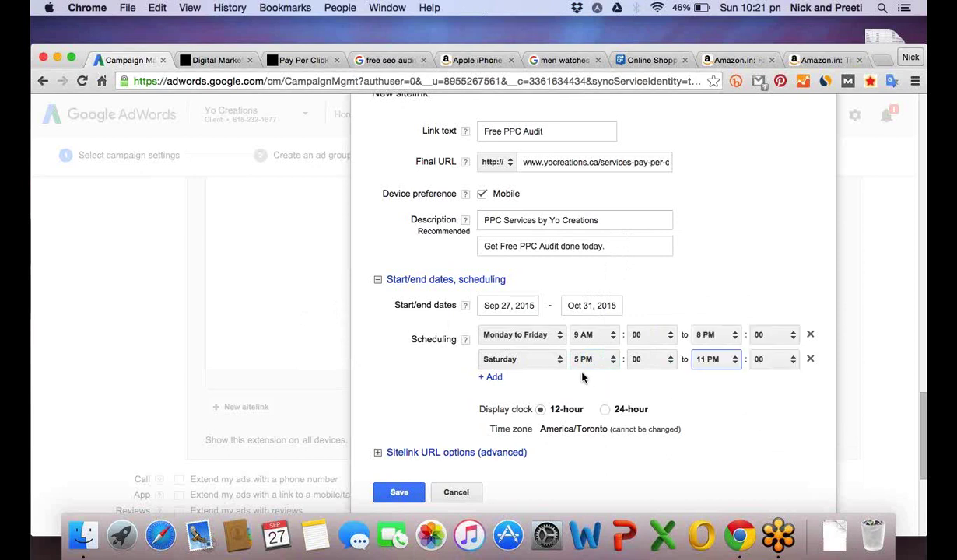
click(560, 362)
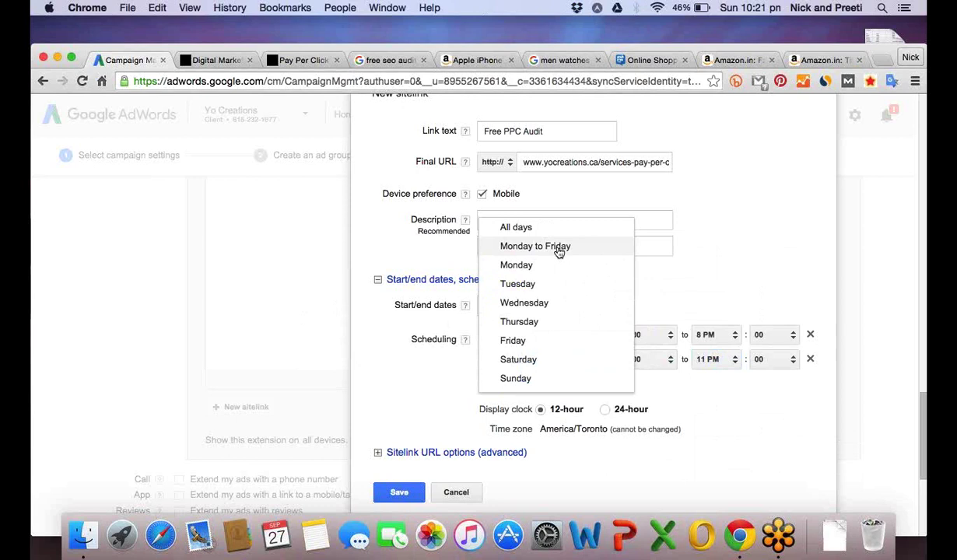
click(728, 269)
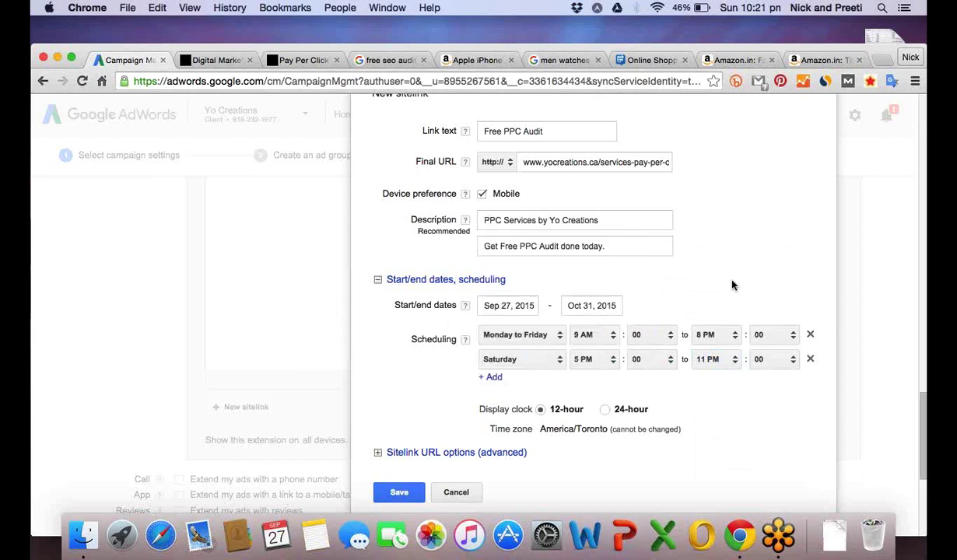
Delete the Saturday row so the sitelink schedule keeps only Monday–Friday, 9 AM–8 PM.
click(810, 360)
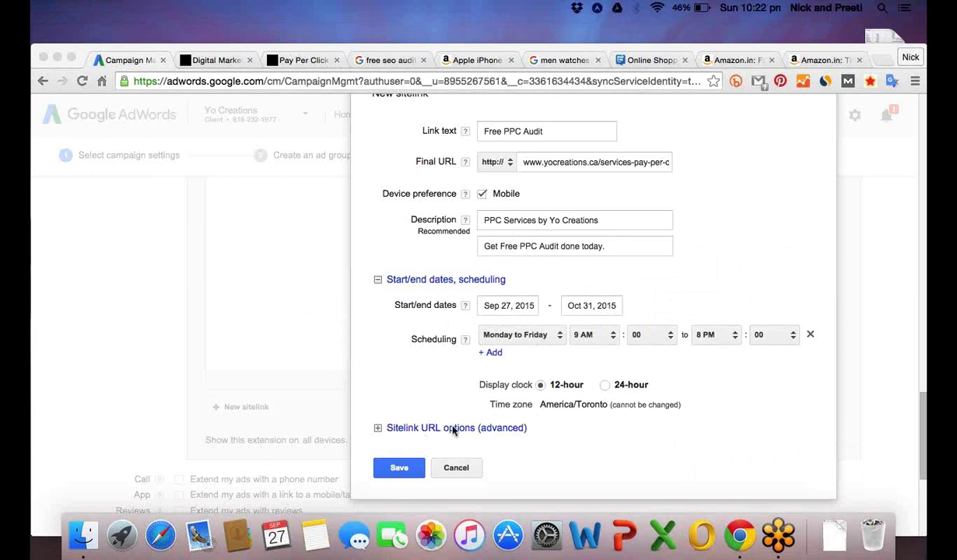
Save the Free PPC Audit sitelink as the campaign's selected sitelink, then move down to the other ad extensions.
click(401, 468)
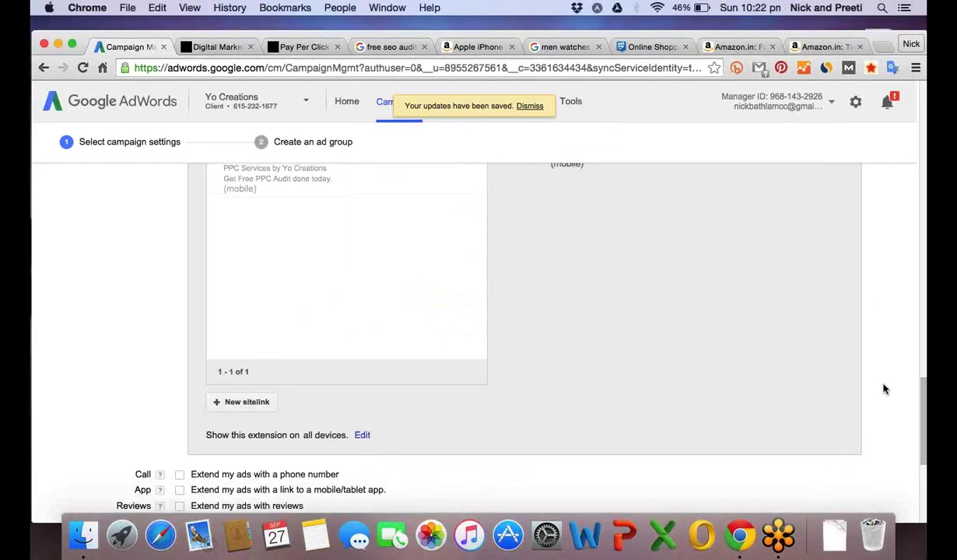
scroll(883, 389, up, 2)
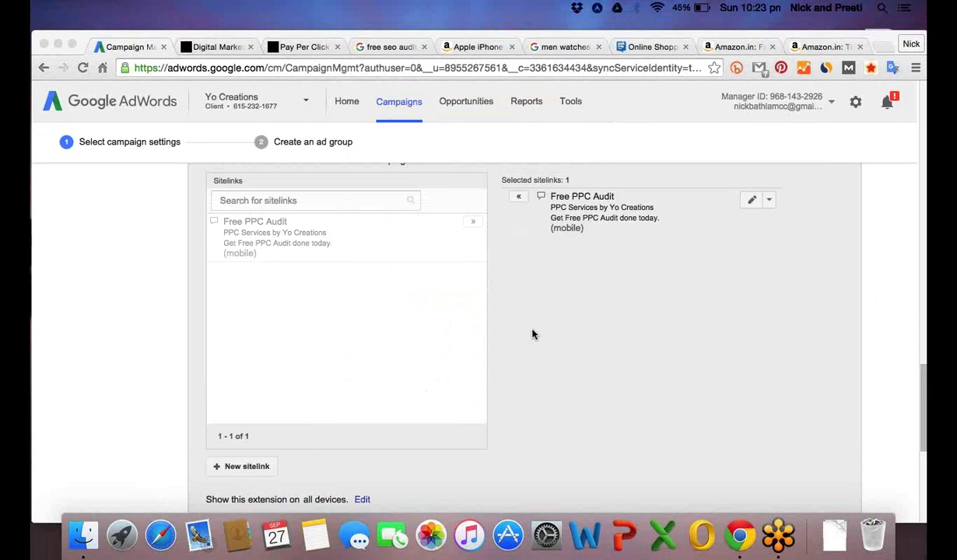
click(532, 334)
scroll(532, 334, down, 1)
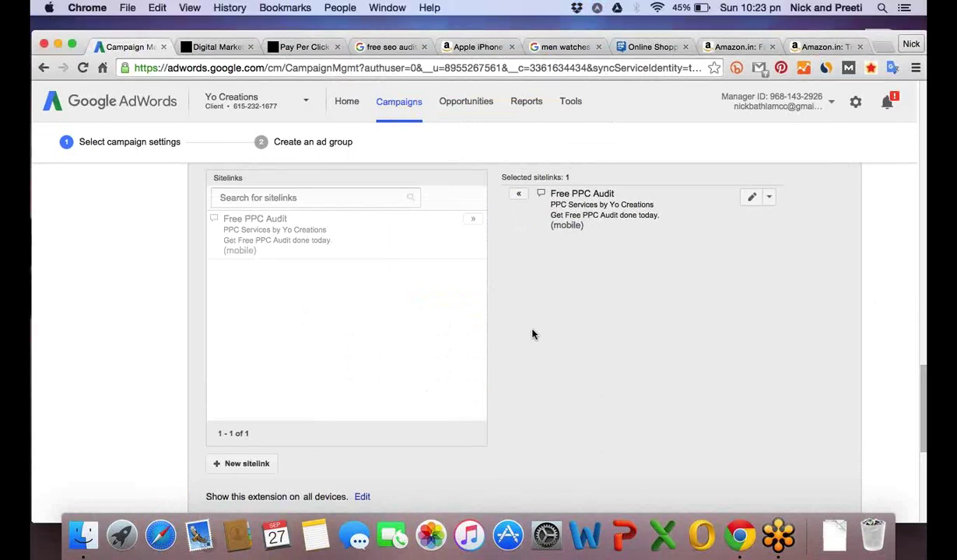
scroll(533, 335, down, 2)
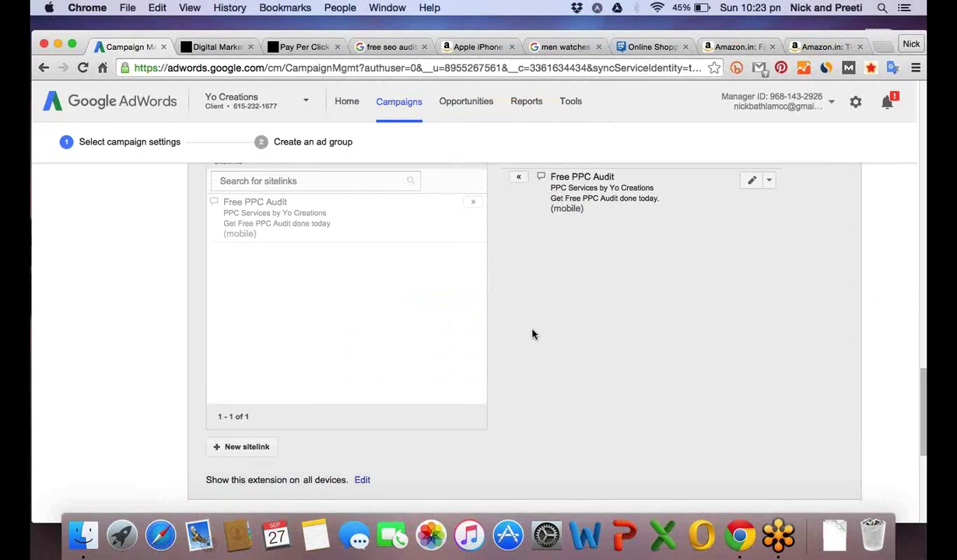
scroll(532, 335, down, 3)
scroll(532, 335, down, 1)
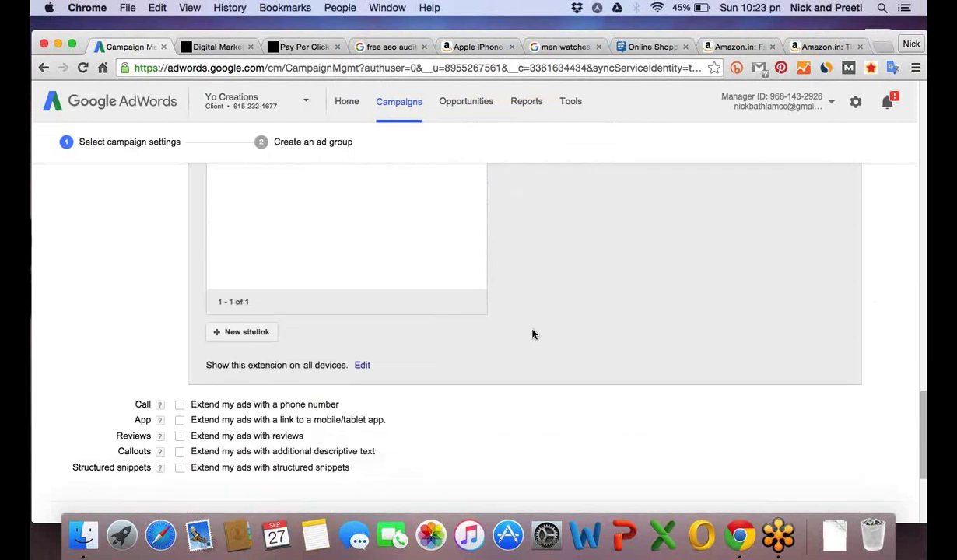
scroll(533, 335, down, 5)
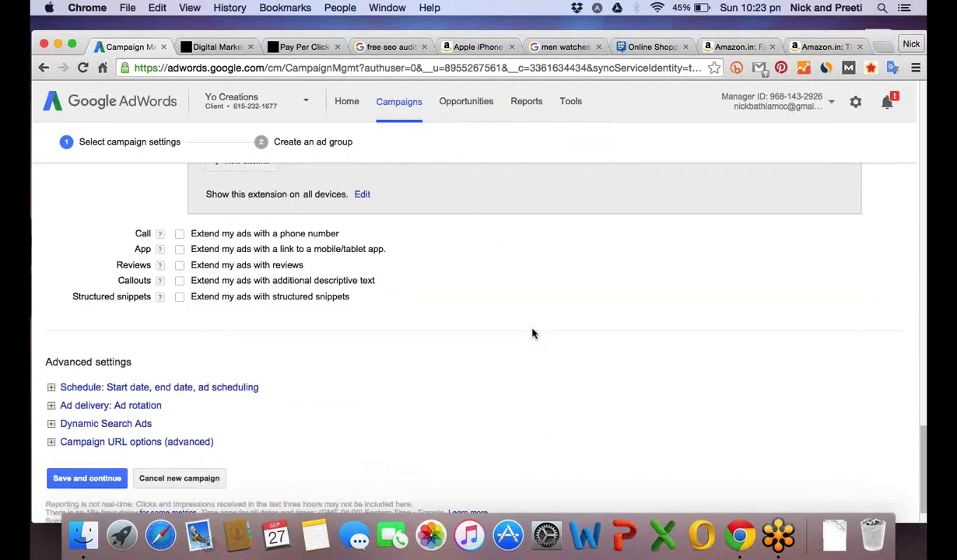
Start a new call extension phone number and set its country to India.
click(180, 234)
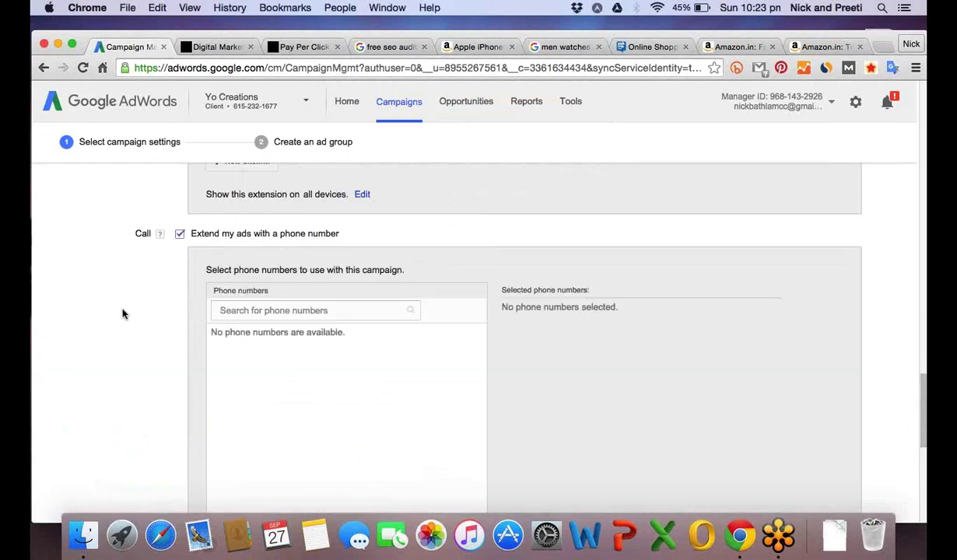
scroll(121, 314, down, 1)
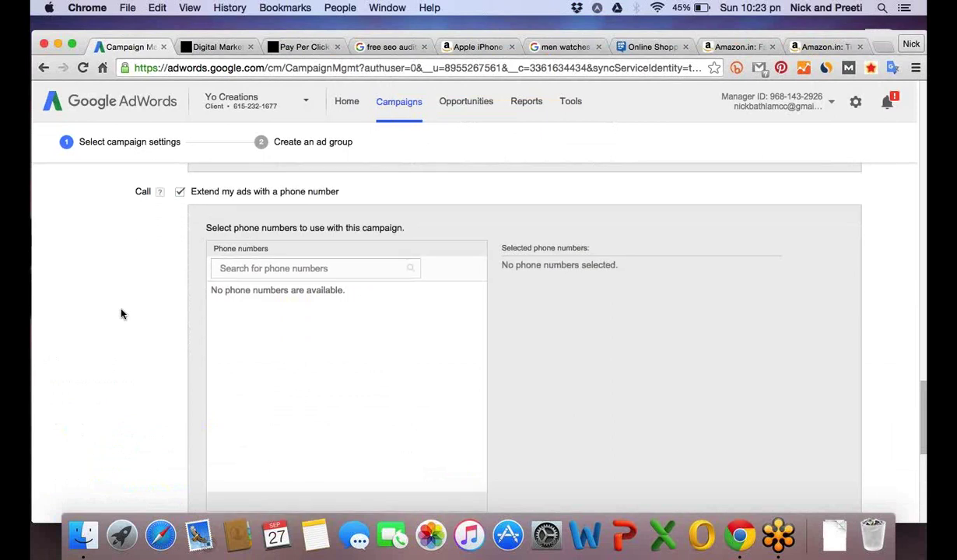
scroll(121, 314, down, 1)
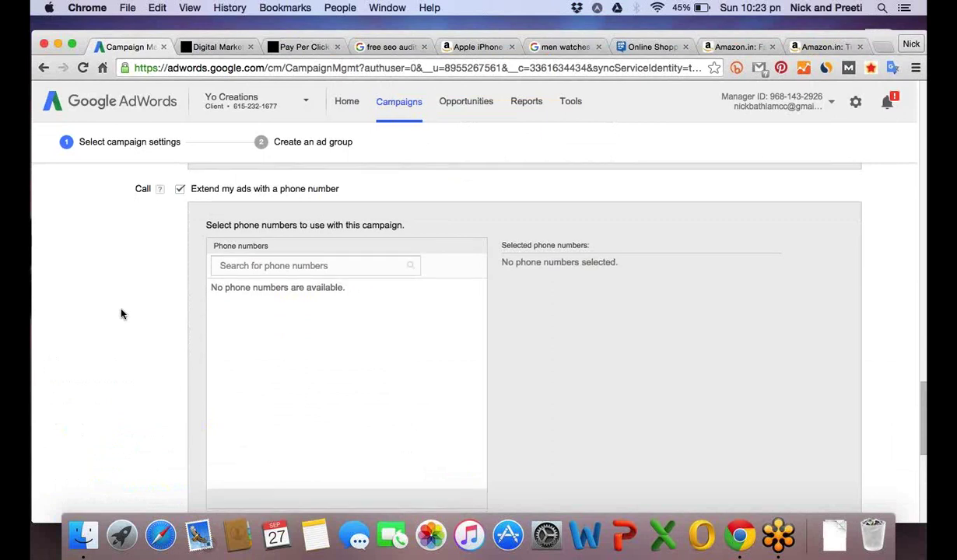
scroll(121, 314, down, 1)
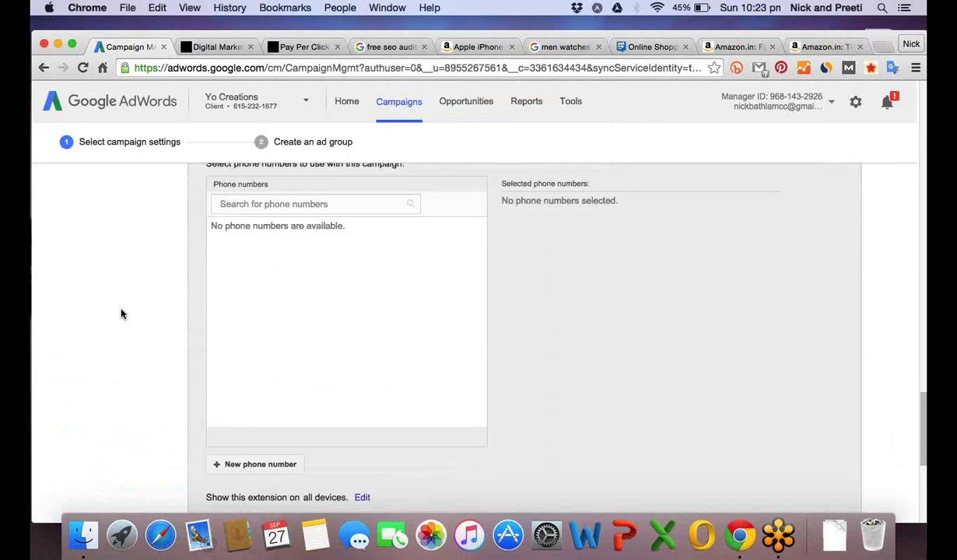
scroll(121, 314, down, 1)
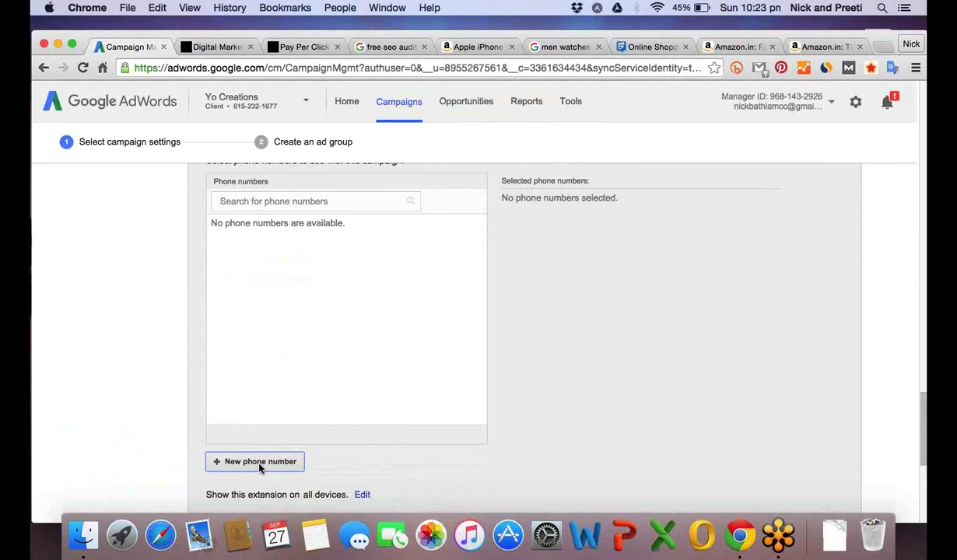
click(260, 462)
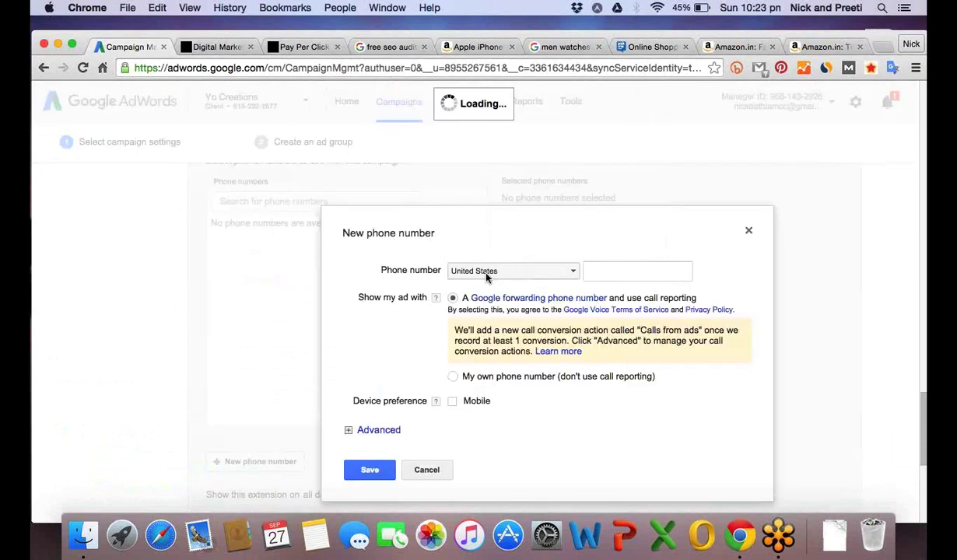
click(555, 278)
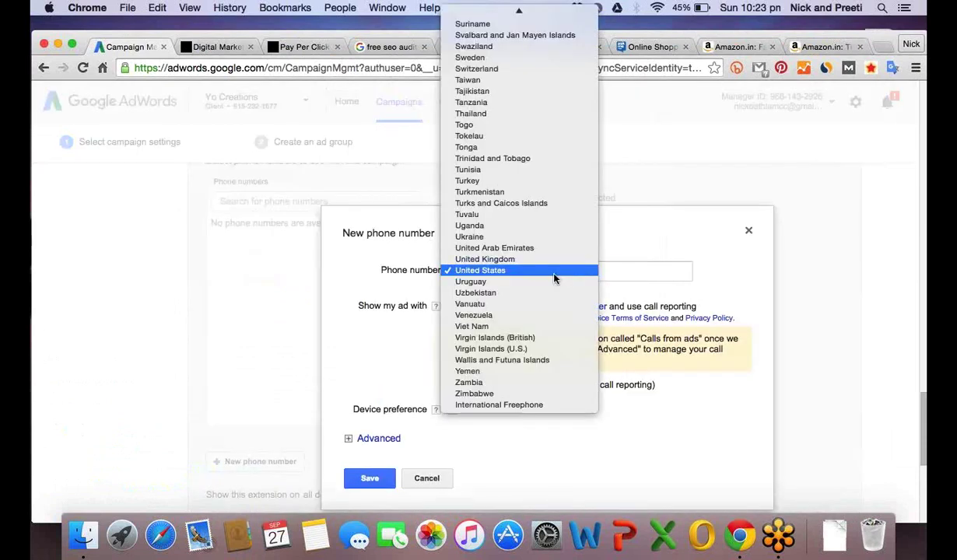
click(517, 204)
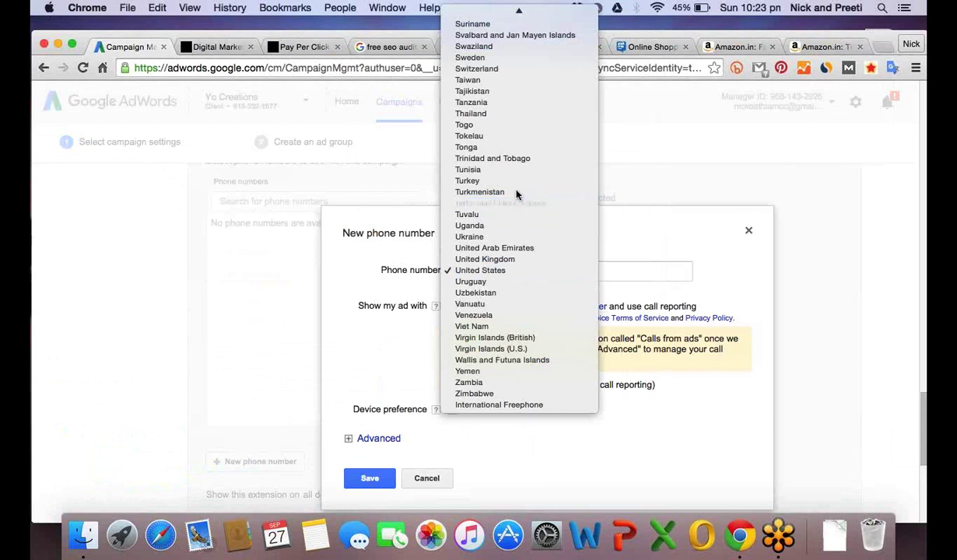
scroll(507, 344, up, 5)
scroll(509, 346, up, 10)
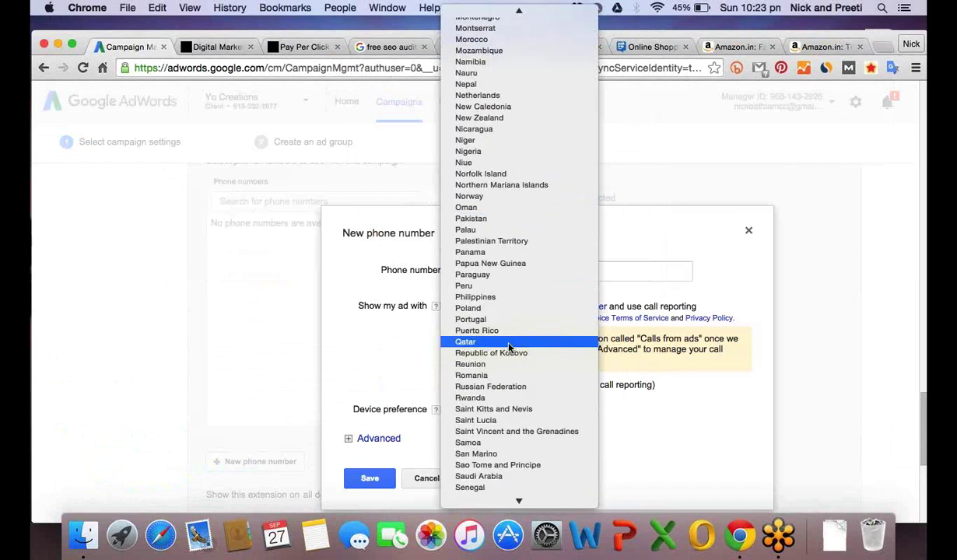
scroll(509, 347, up, 10)
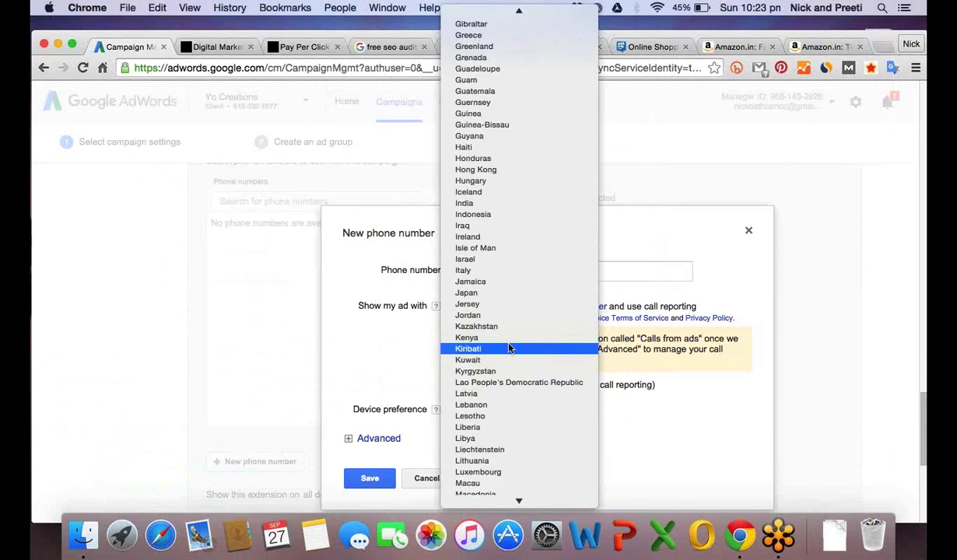
scroll(511, 347, up, 6)
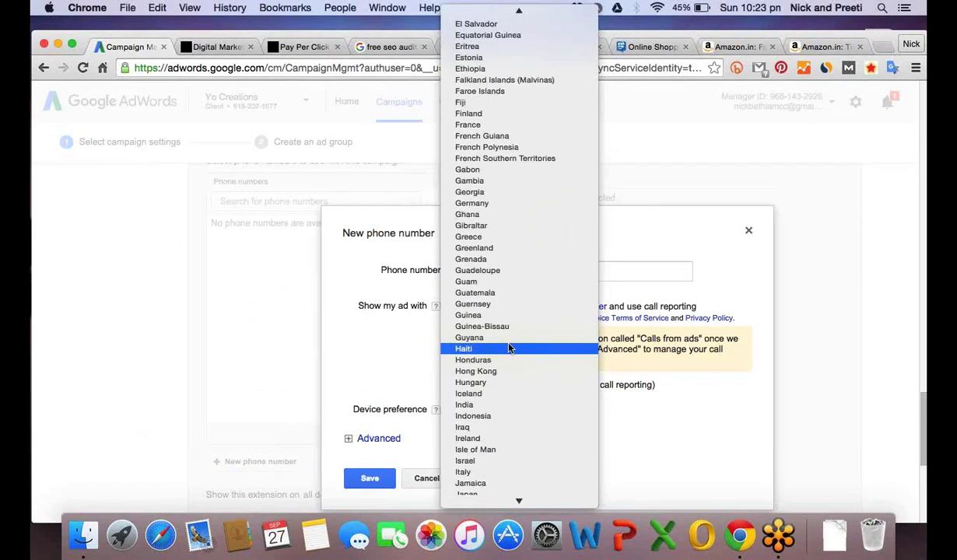
scroll(513, 347, up, 2)
click(477, 456)
Enter the phone number, mark it mobile-preferred, review the advanced scheduling options, and save it.
click(609, 272)
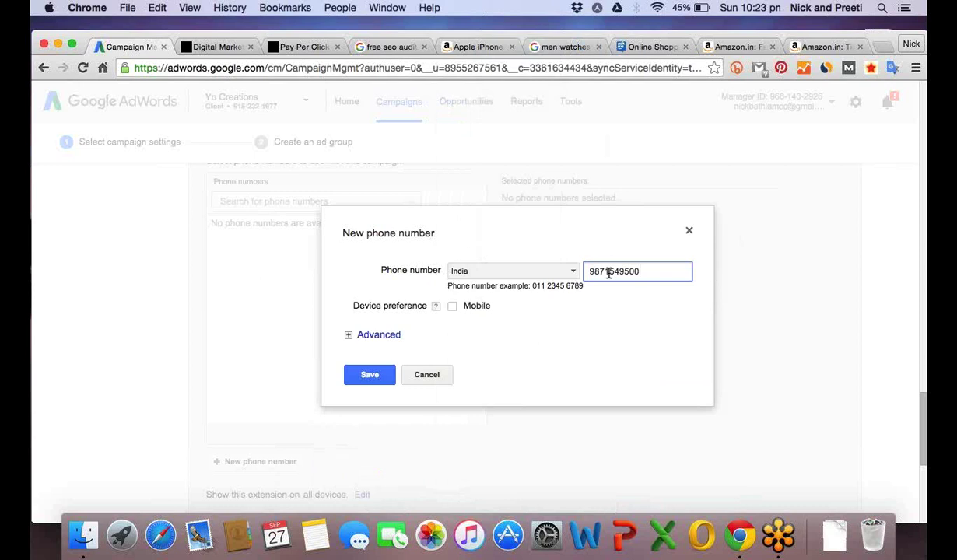
click(452, 308)
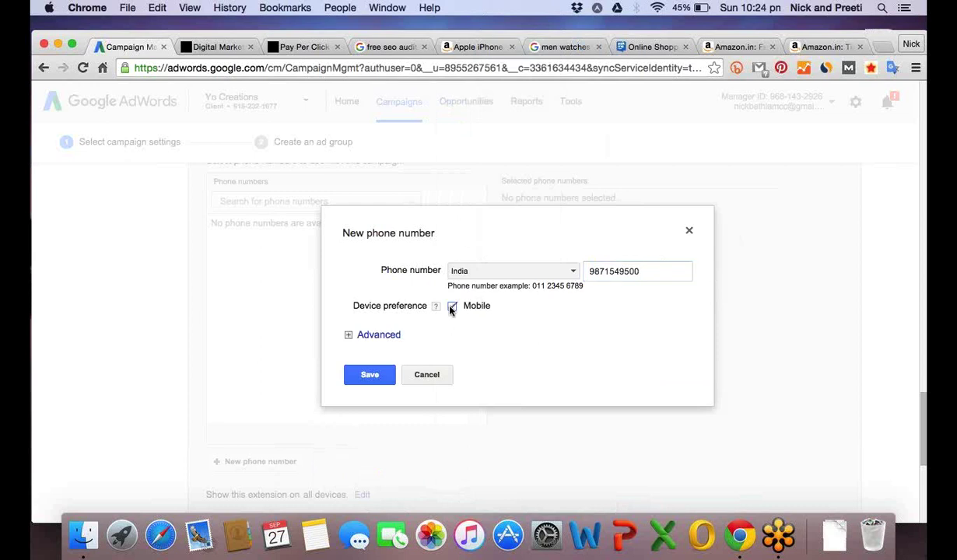
click(384, 337)
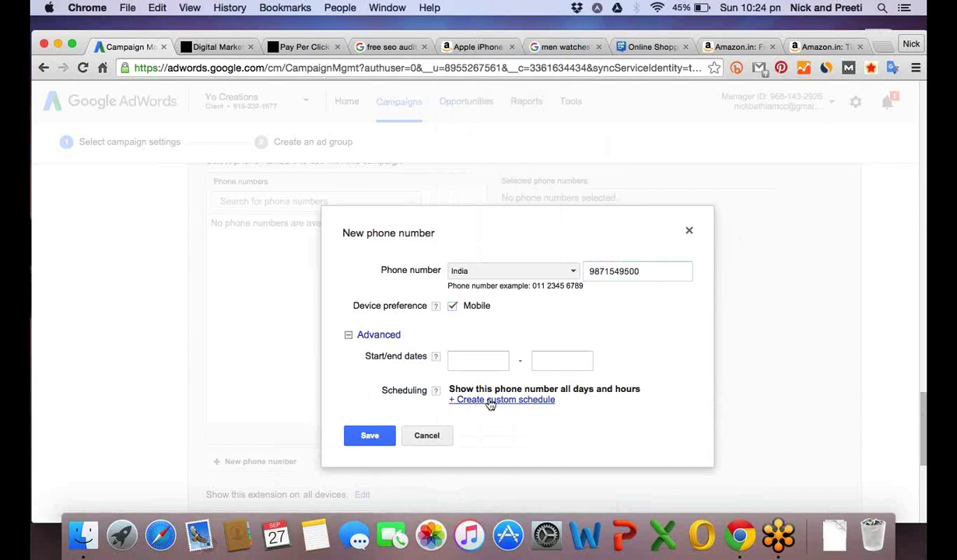
click(387, 339)
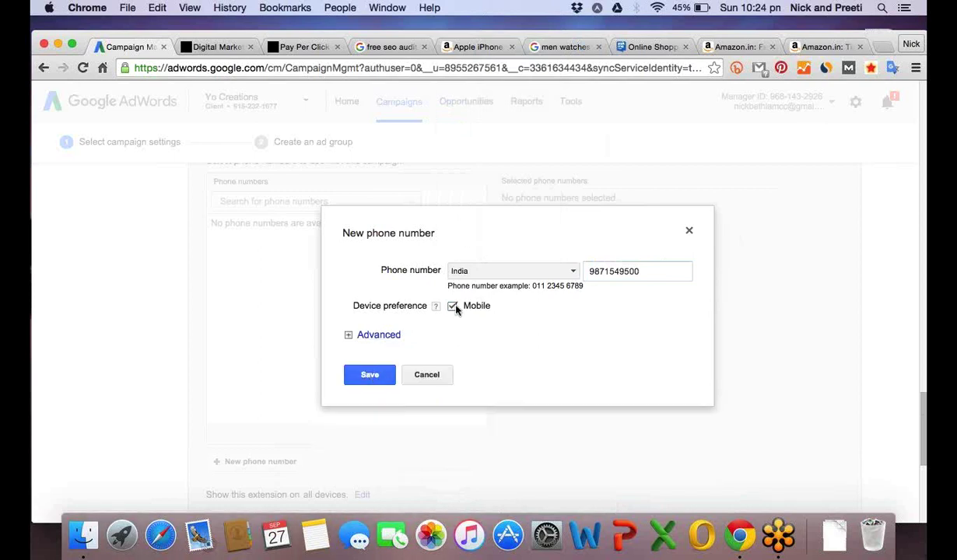
click(392, 337)
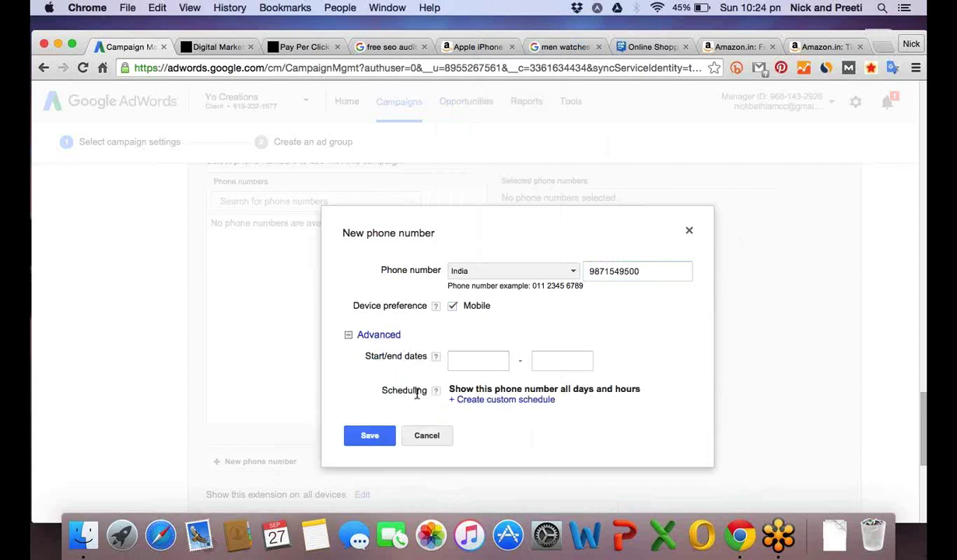
click(369, 436)
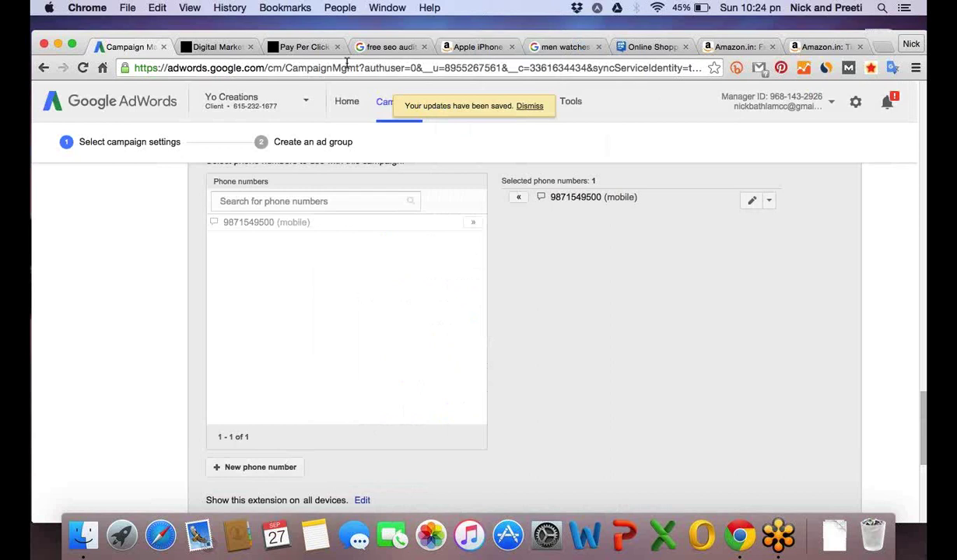
Open a new Chrome tab and search Google for 'call extension'.
click(223, 48)
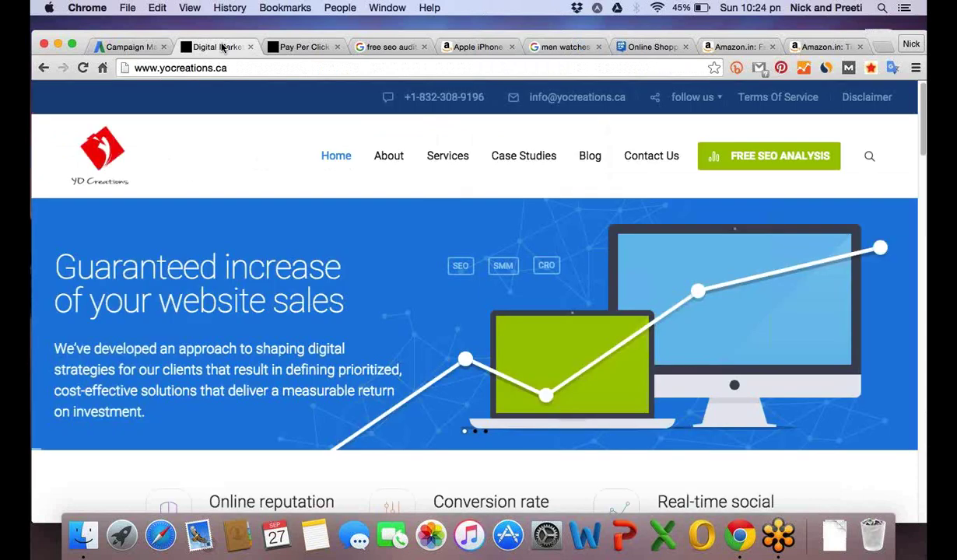
click(878, 45)
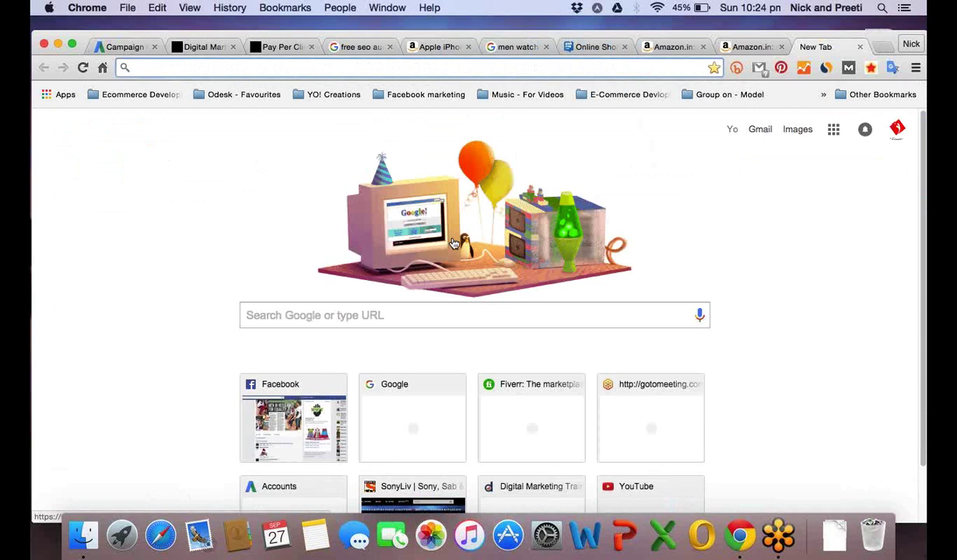
click(401, 316)
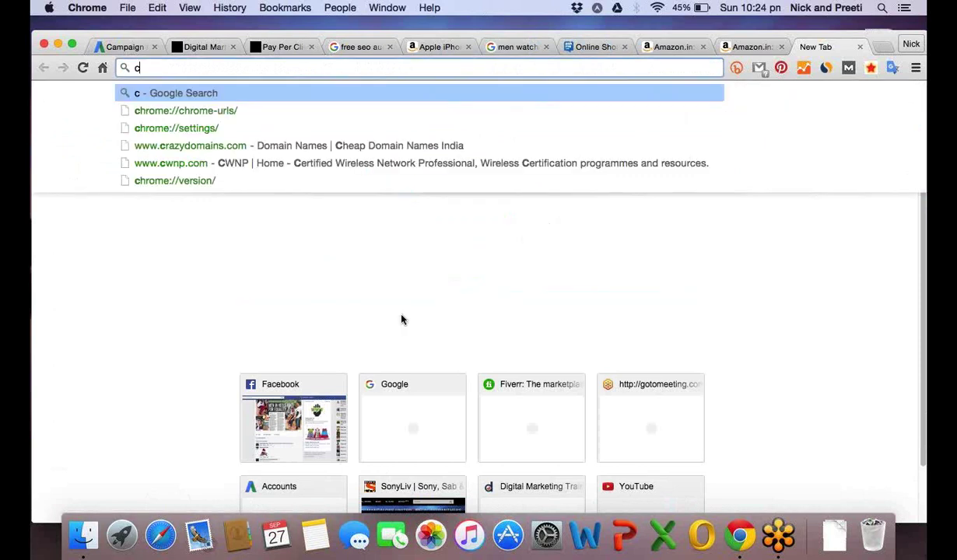
text(al)
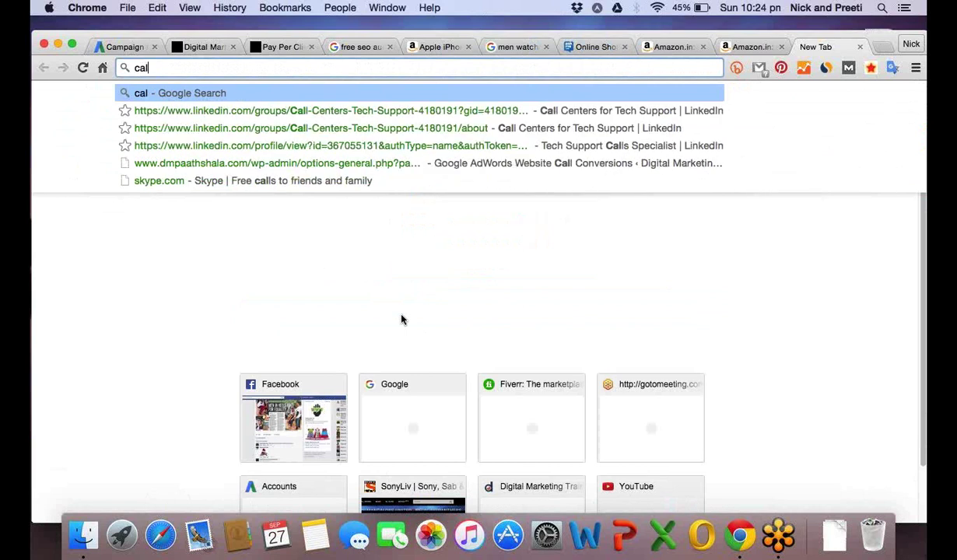
text(l extension)
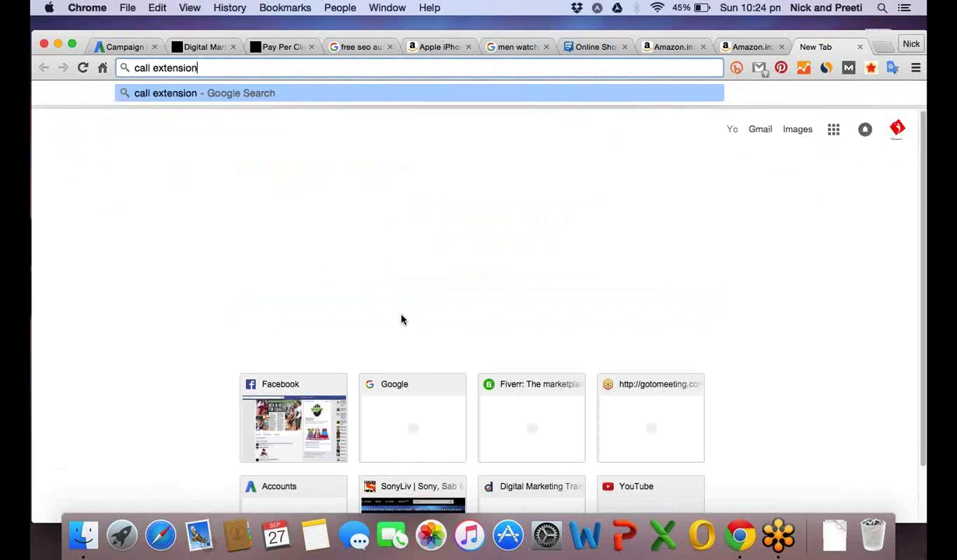
key(Return)
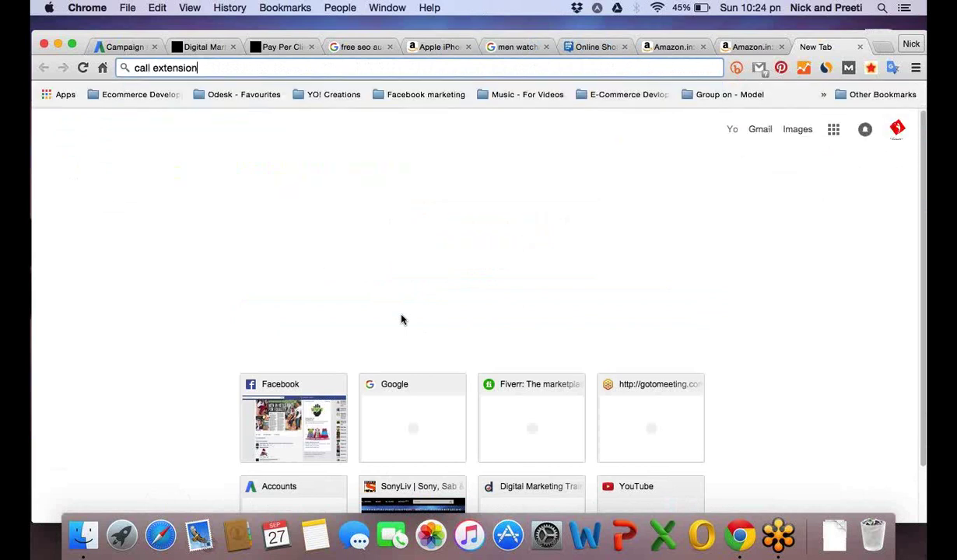
key(Return)
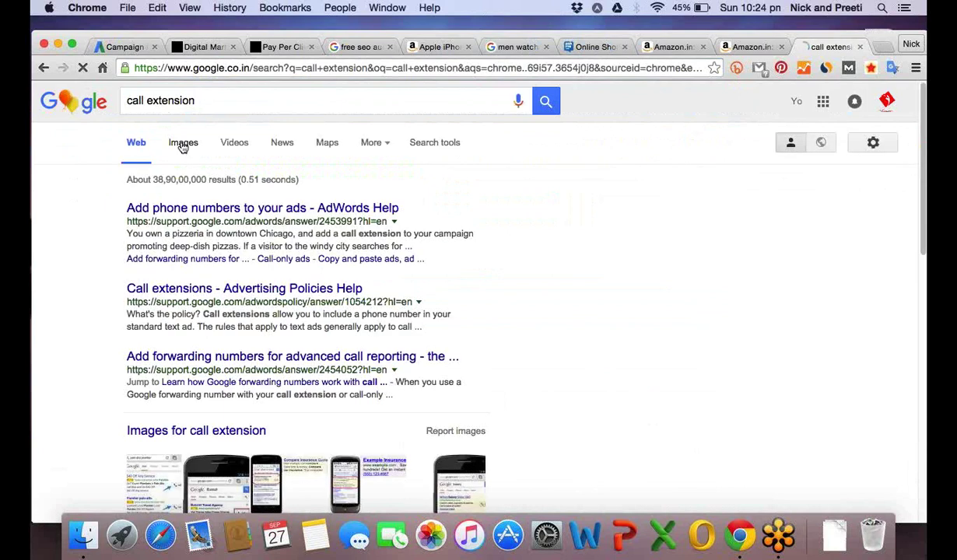
Show image results for 'call extension' with the page zoomed in, previewing a mobile Call-button ad.
click(183, 148)
click(916, 68)
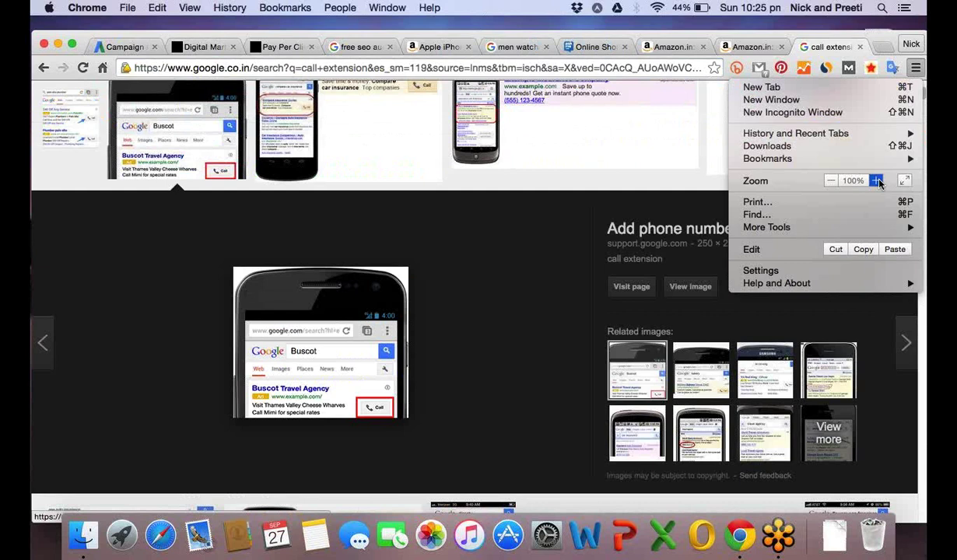
click(877, 180)
click(877, 181)
click(878, 181)
click(877, 181)
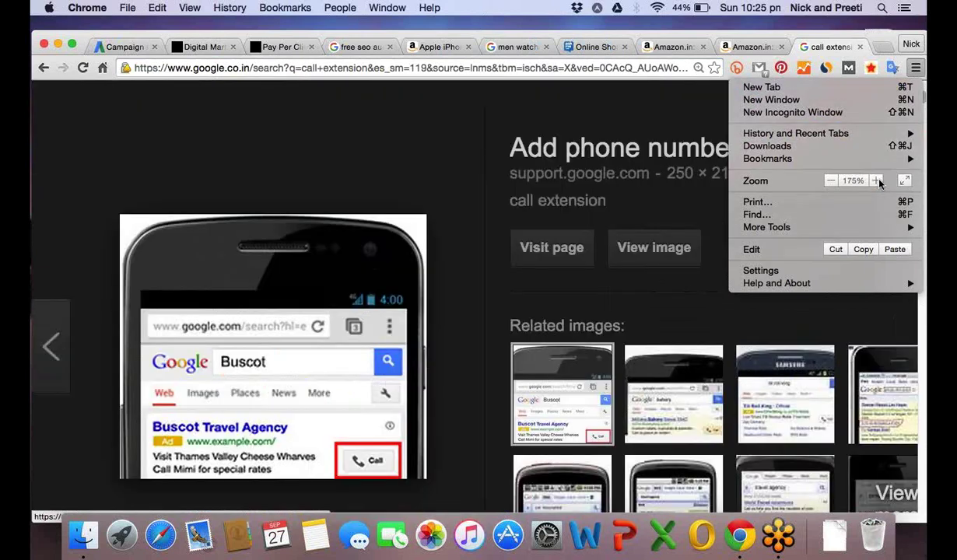
click(877, 180)
click(546, 303)
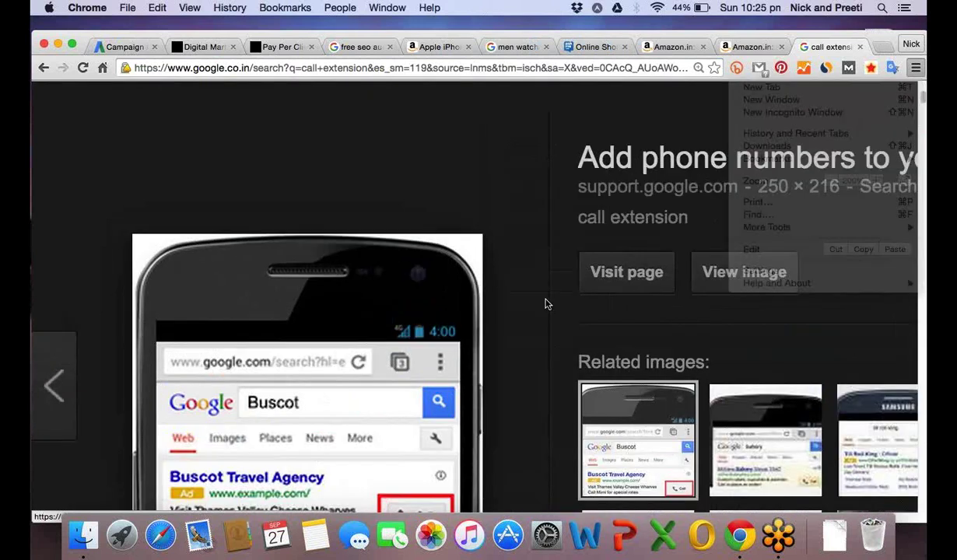
scroll(373, 310, down, 3)
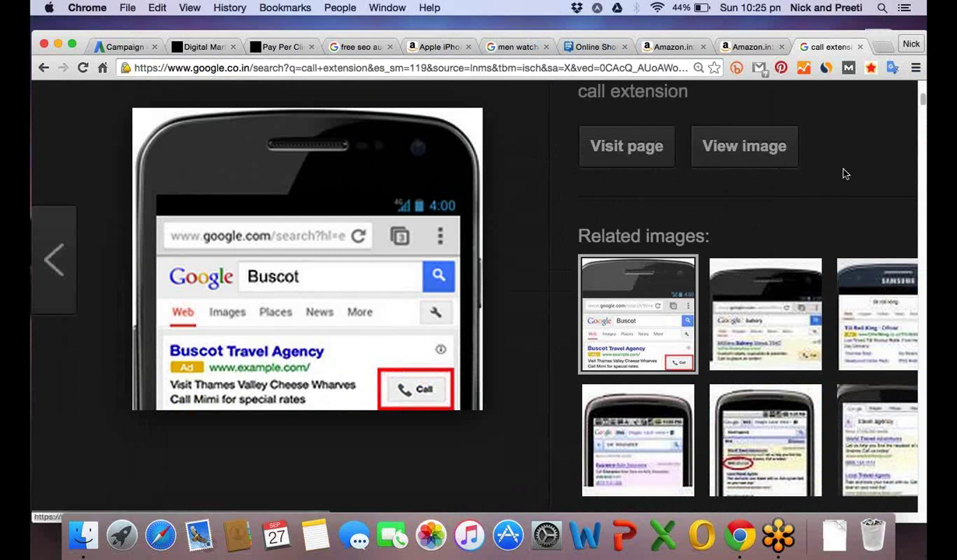
click(652, 149)
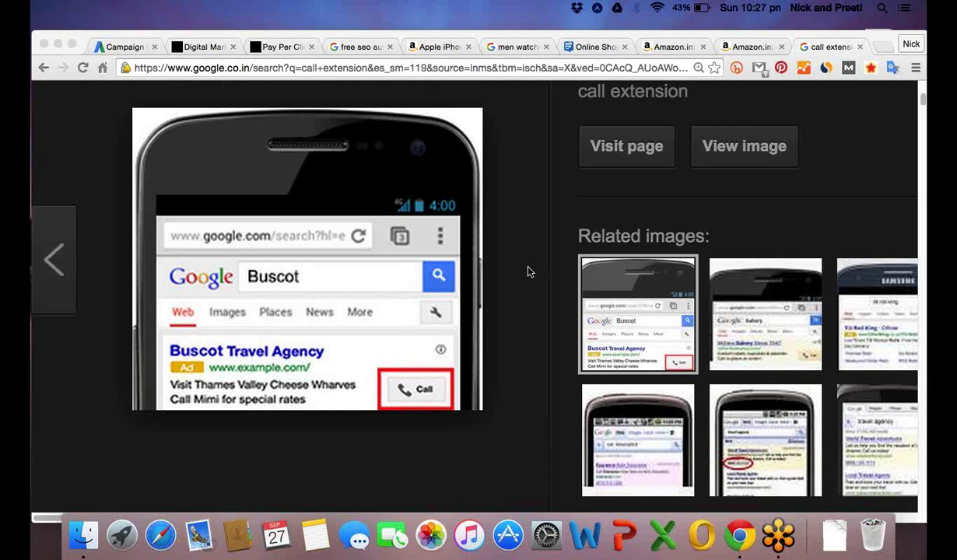
scroll(532, 269, down, 1)
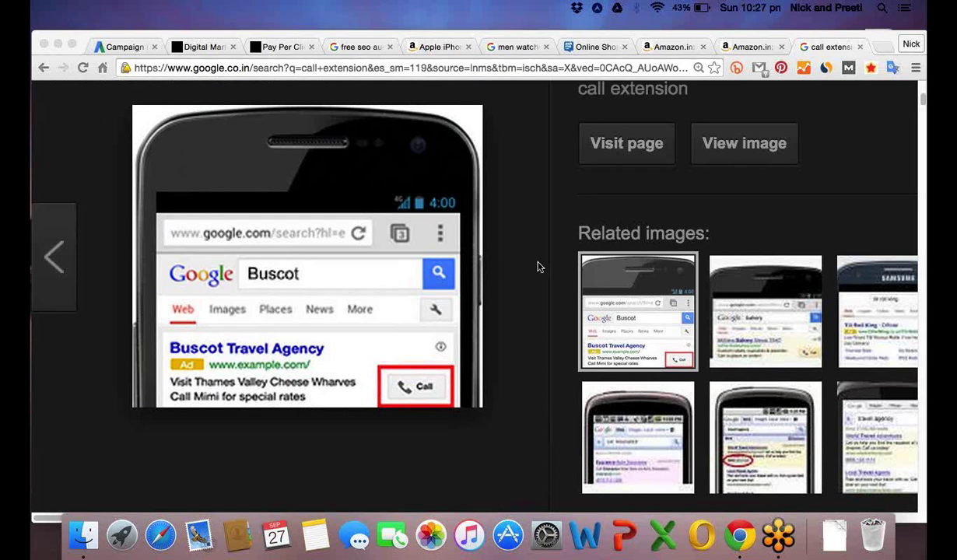
scroll(537, 267, up, 5)
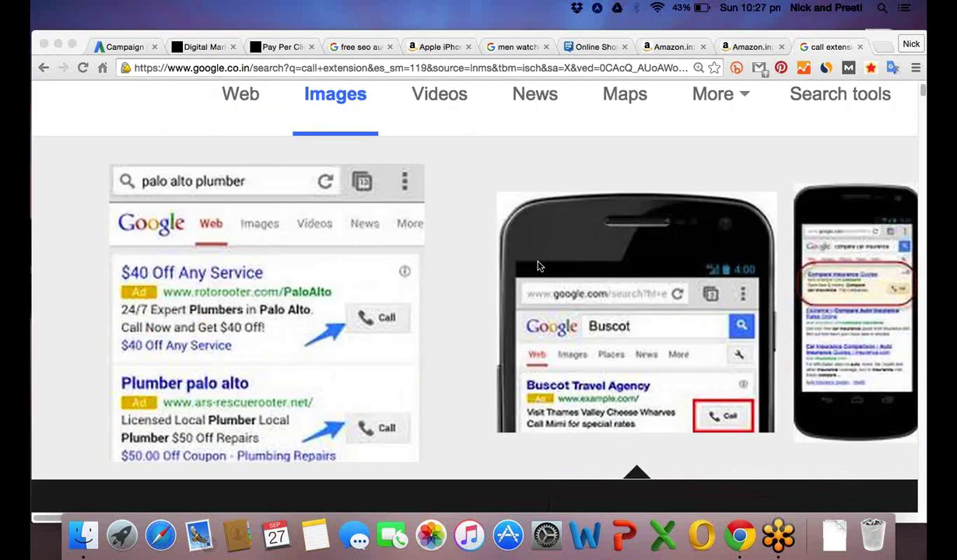
Search images for 'location extension', preview the Pizza Hut ad, and open a new blank tab.
scroll(537, 267, up, 3)
click(223, 121)
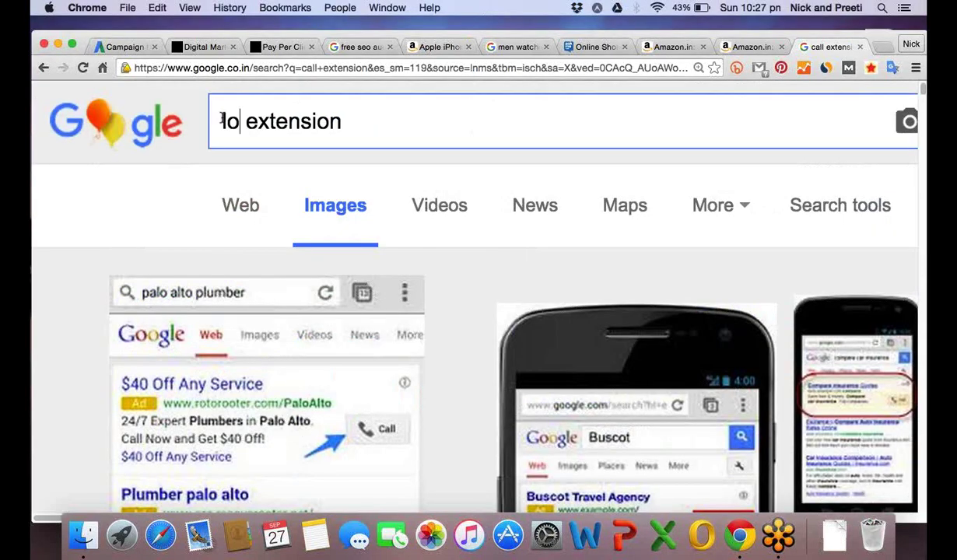
text(location)
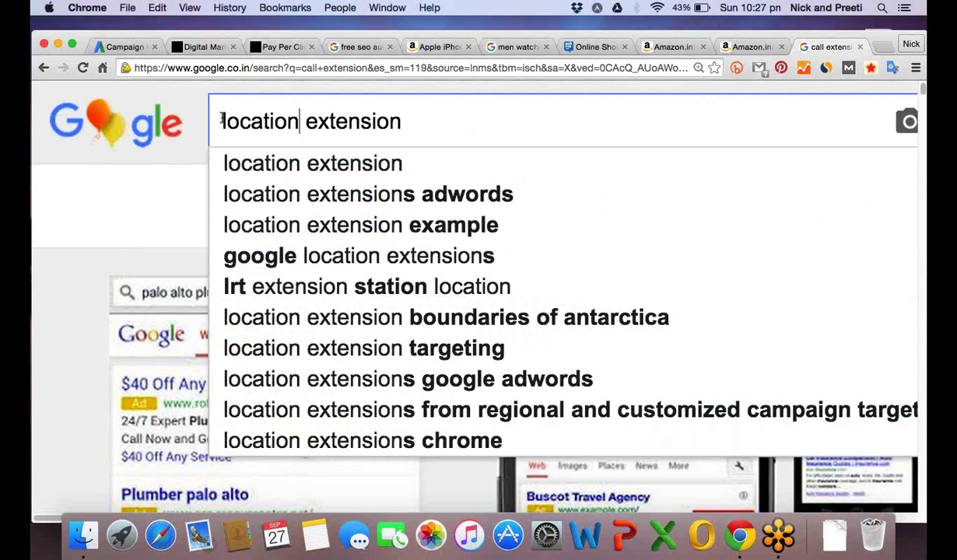
key(Return)
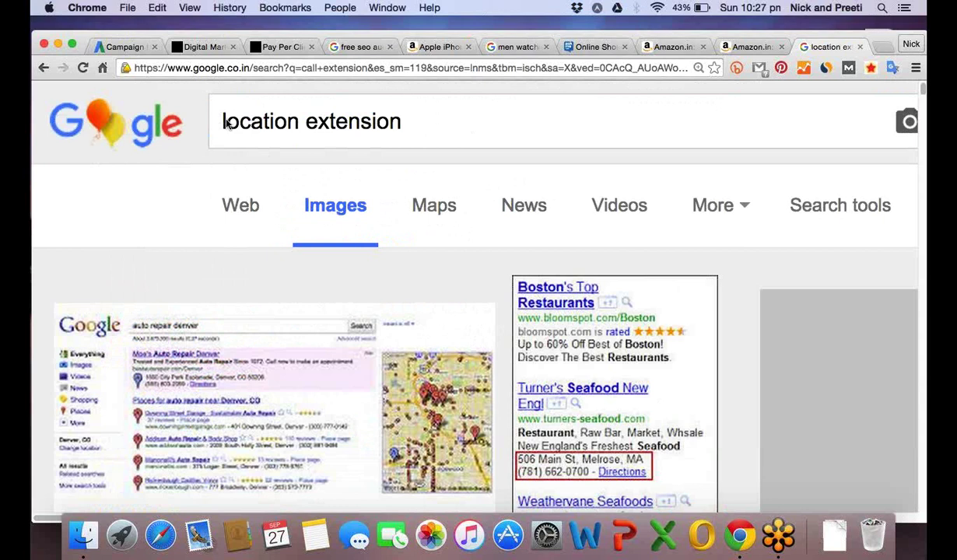
scroll(307, 265, down, 10)
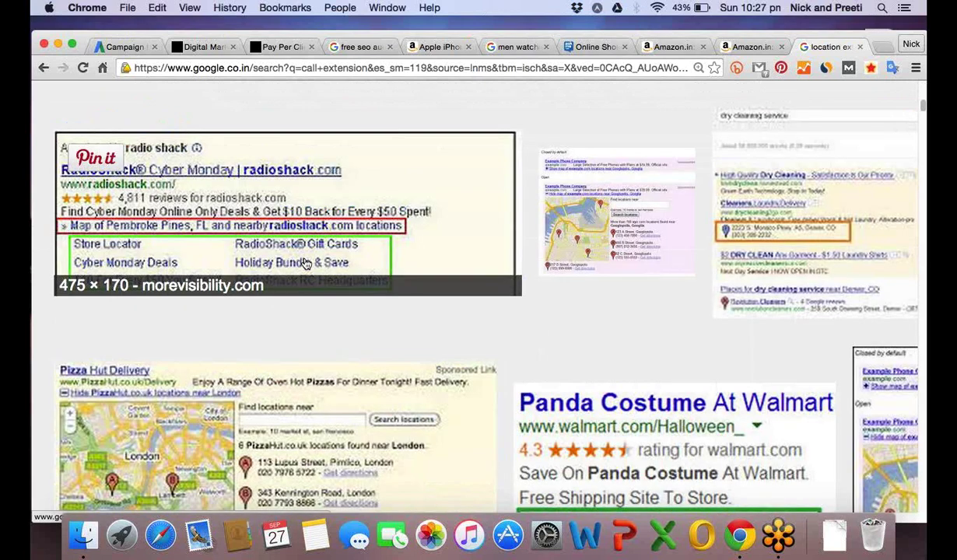
scroll(307, 265, down, 5)
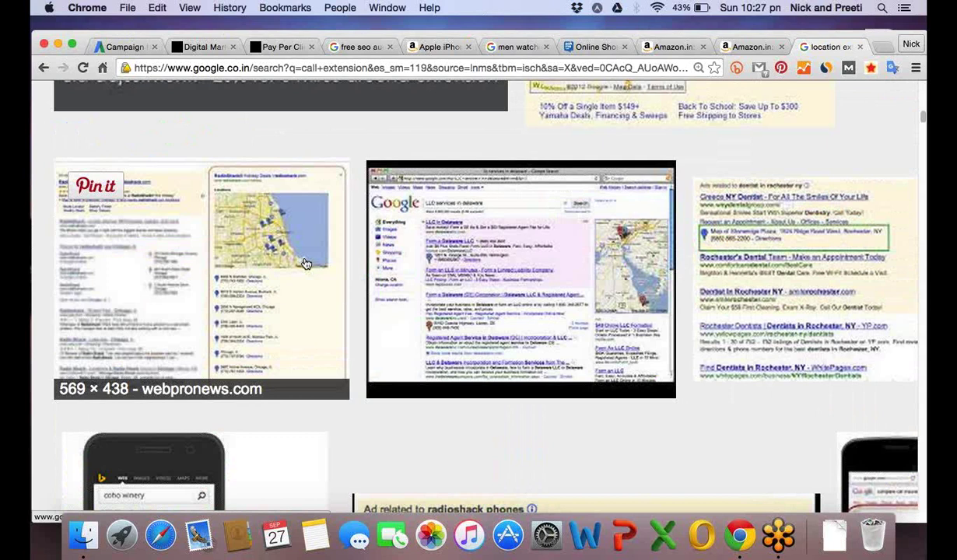
click(305, 265)
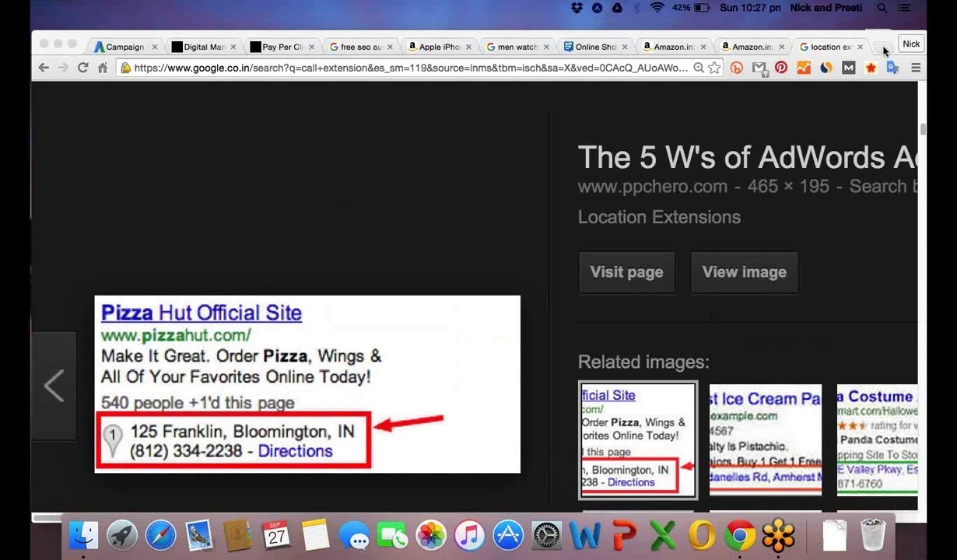
click(884, 50)
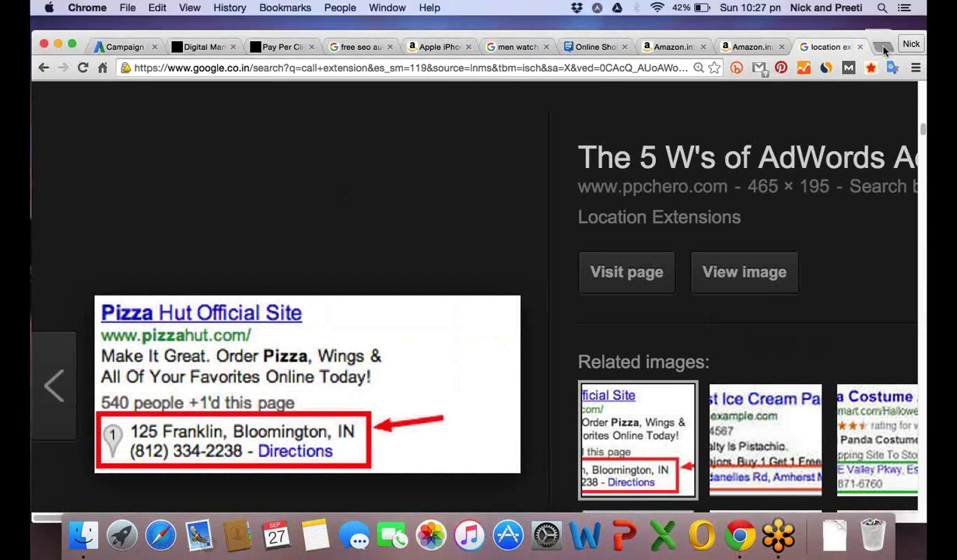
click(884, 49)
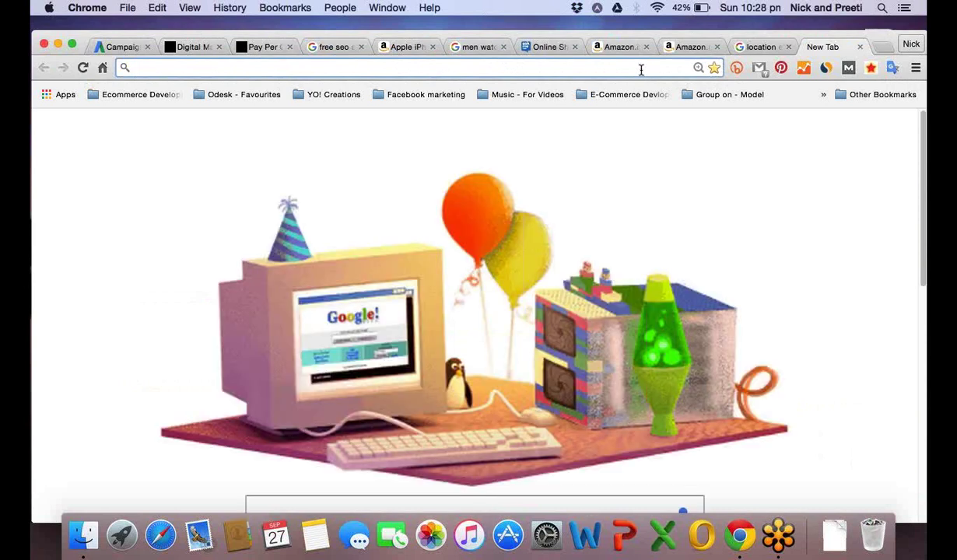
Search 'digital marketing paathshala' to see its address result, then return to the location-extension images tab.
text(d)
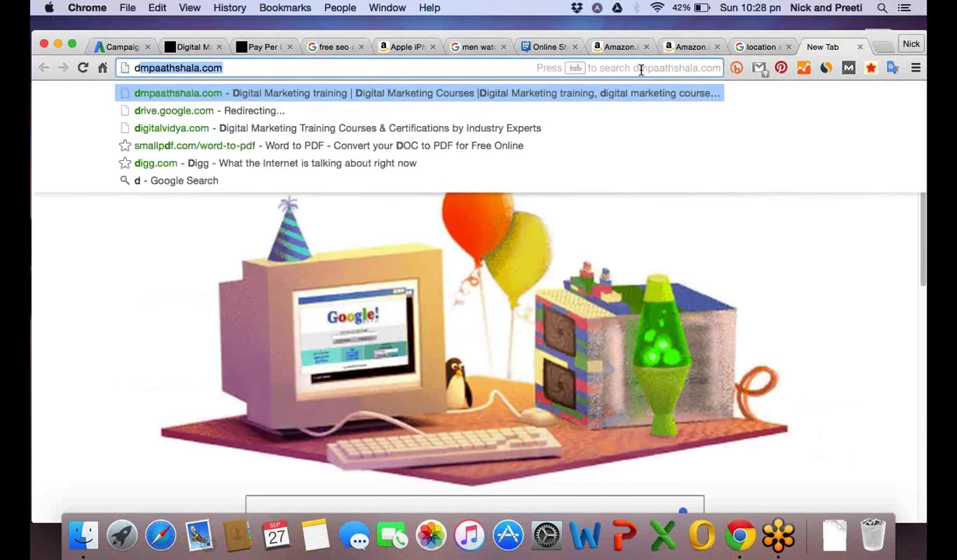
text(igital )
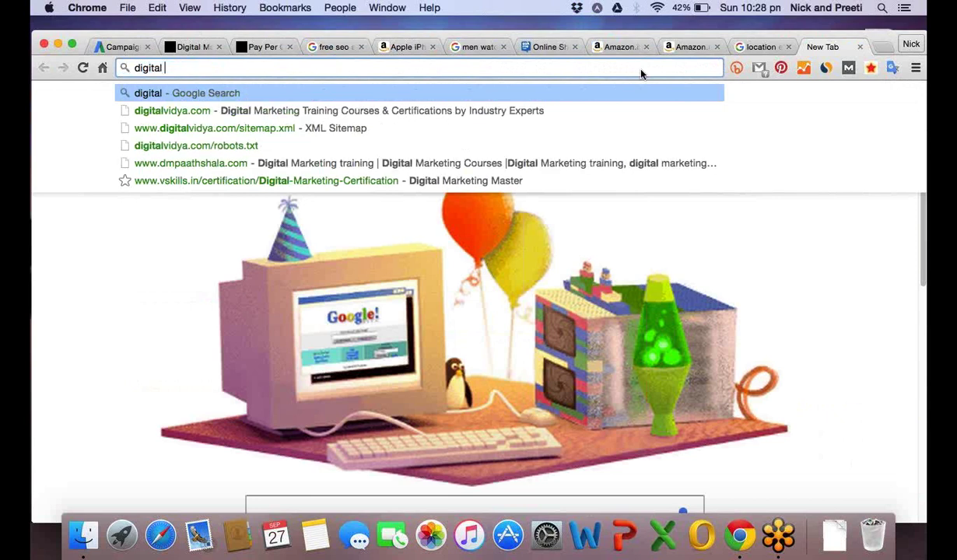
text(marketing paath)
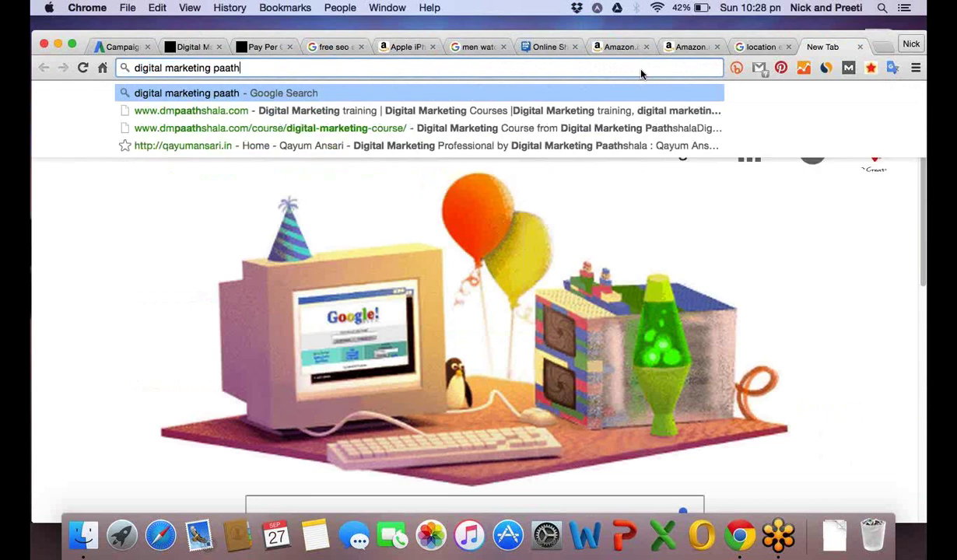
text(shala)
key(Return)
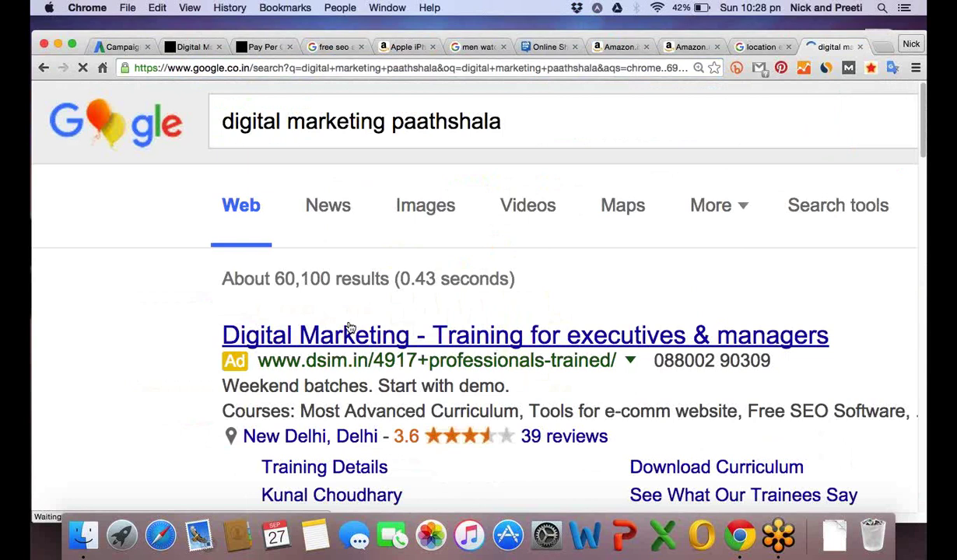
scroll(350, 327, down, 10)
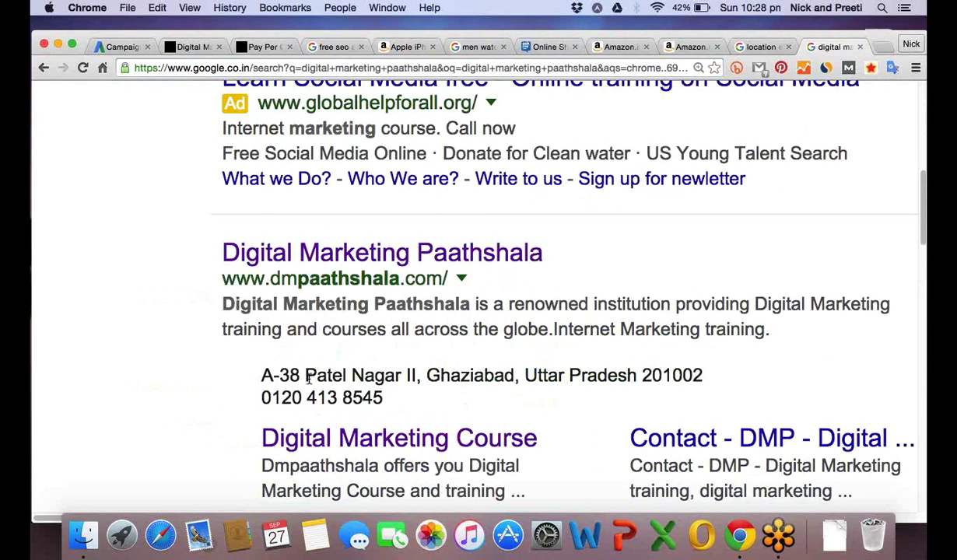
scroll(307, 379, down, 2)
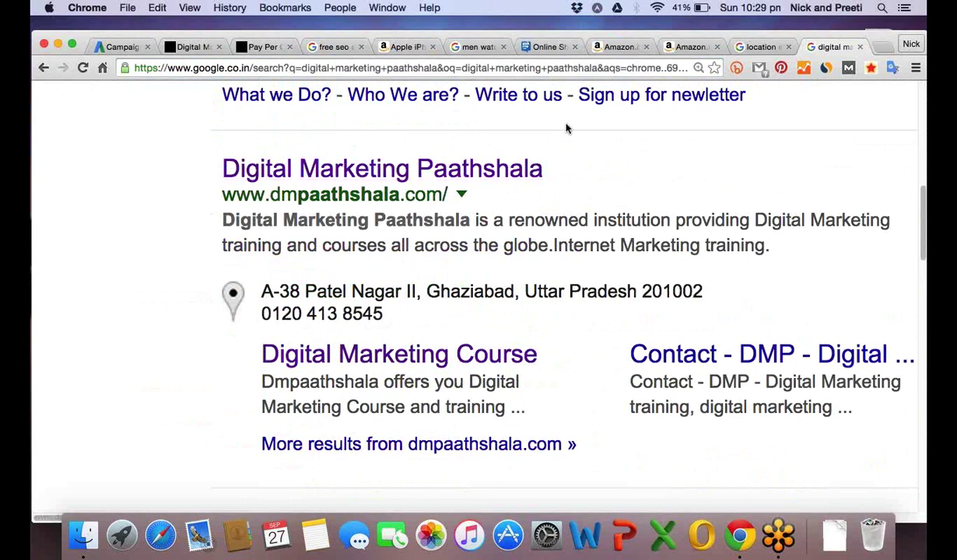
click(761, 48)
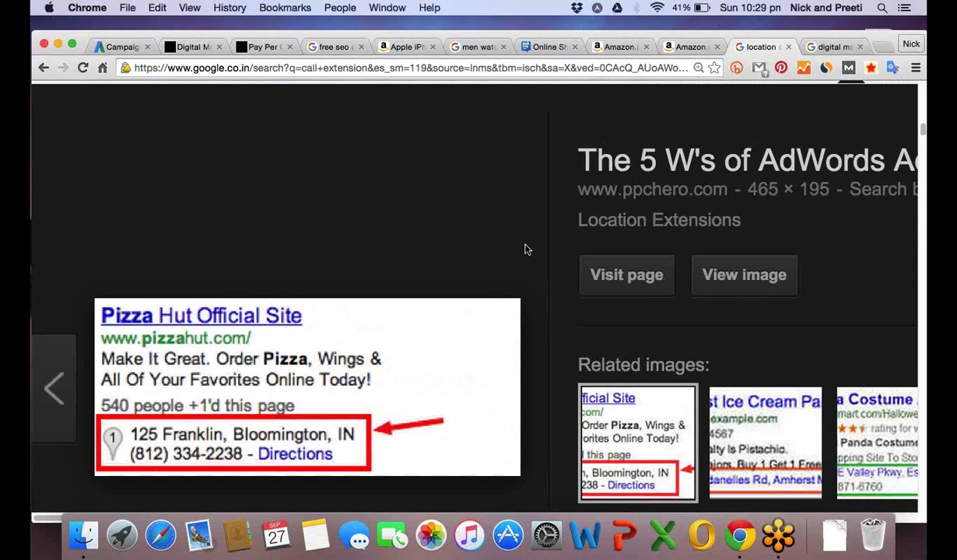
View the enlarged Pizza Hut ad showing its address, phone number and Directions link.
scroll(525, 249, down, 2)
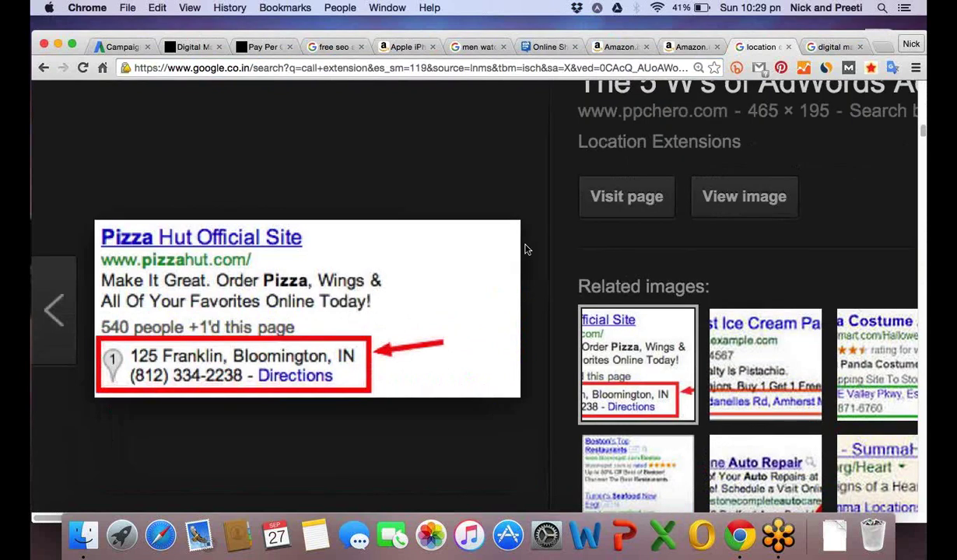
scroll(526, 249, down, 1)
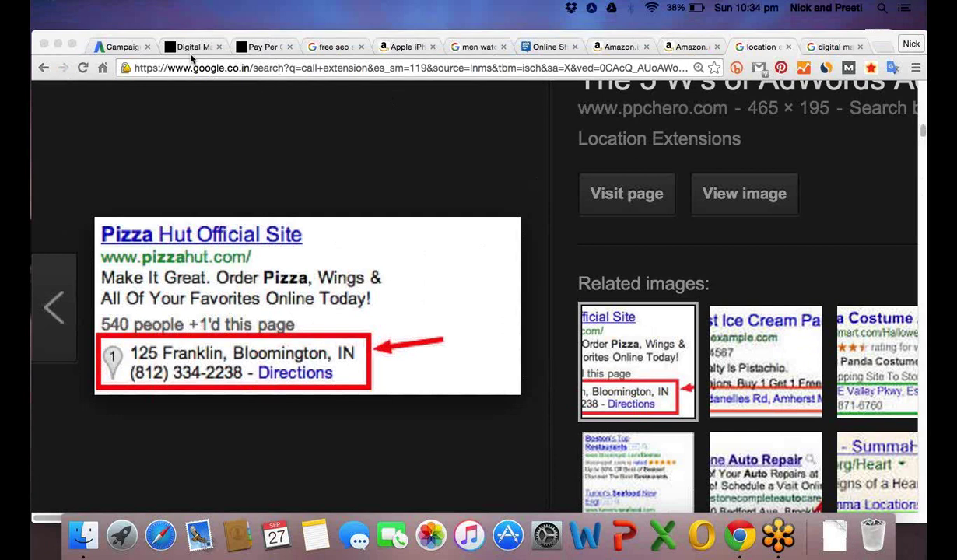
click(125, 48)
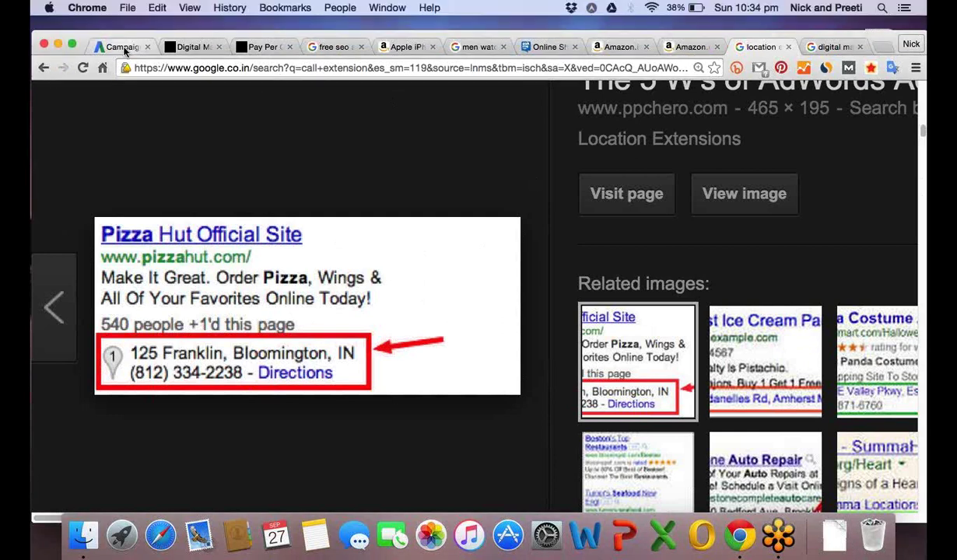
Return to the AdWords campaign tab and scroll past the ad extensions to Advanced settings.
click(124, 49)
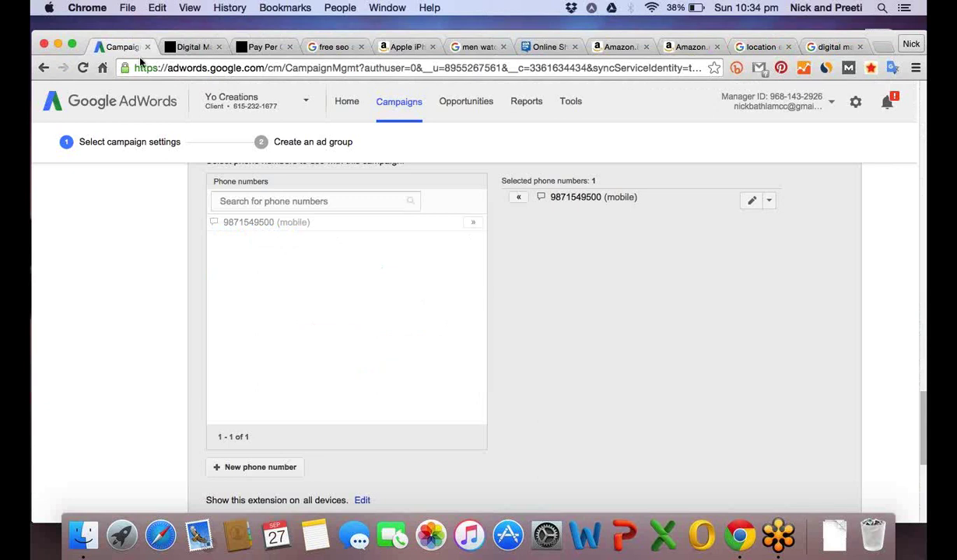
scroll(143, 289, up, 1)
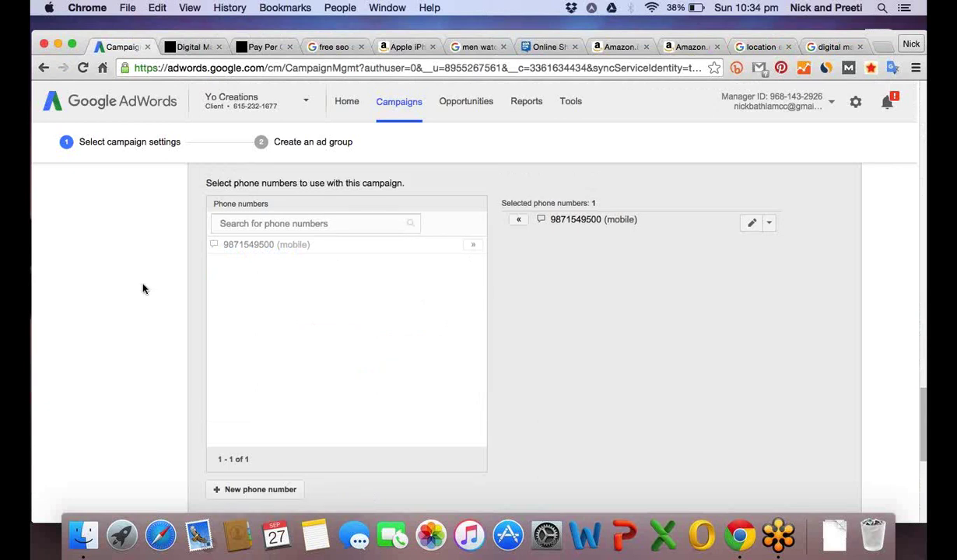
scroll(143, 289, up, 1)
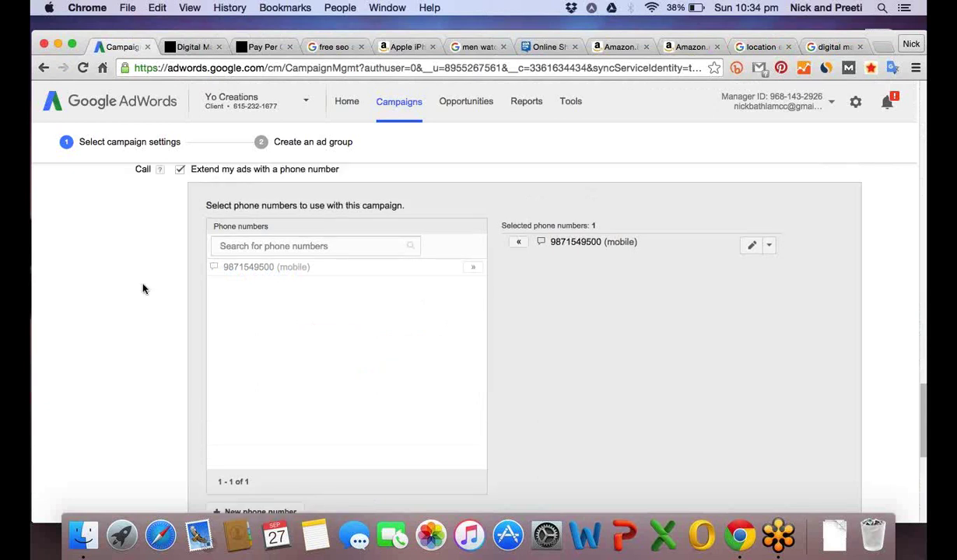
scroll(143, 288, up, 5)
scroll(142, 289, down, 5)
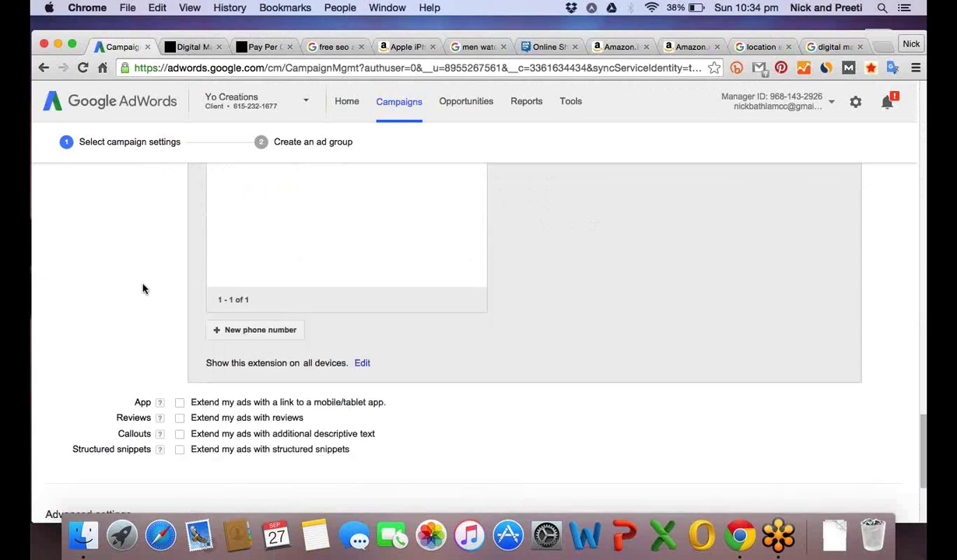
scroll(143, 289, down, 5)
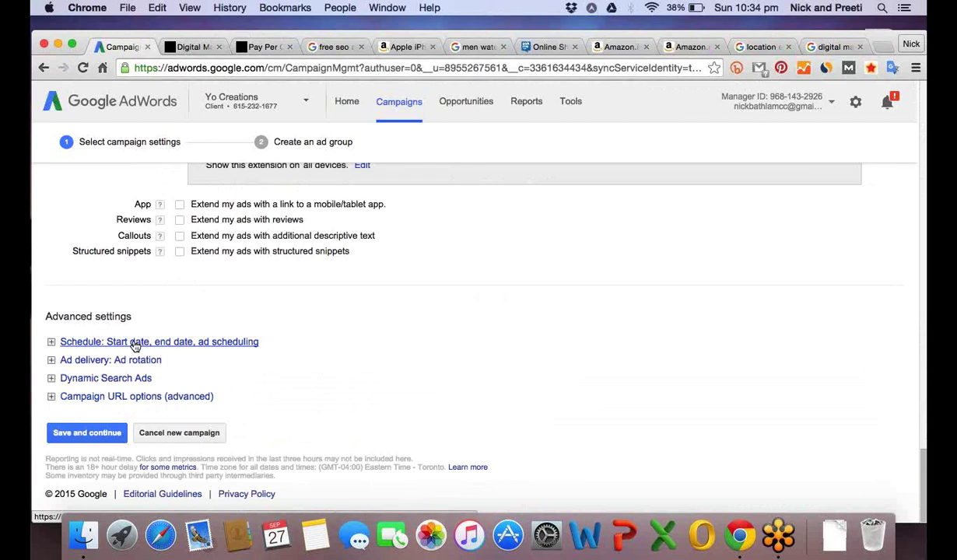
Give the campaign an end date of Sep 30, 2015 and save the settings.
click(134, 344)
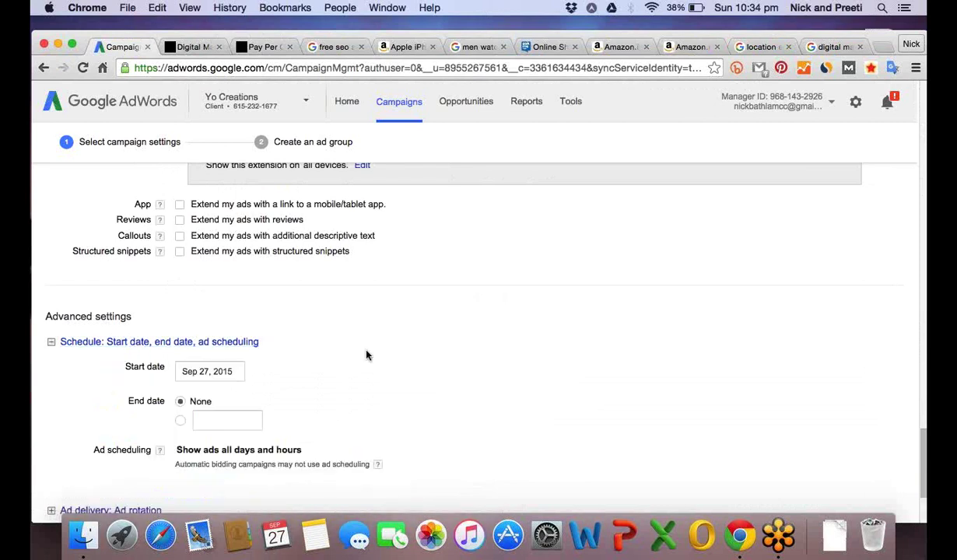
scroll(369, 356, up, 1)
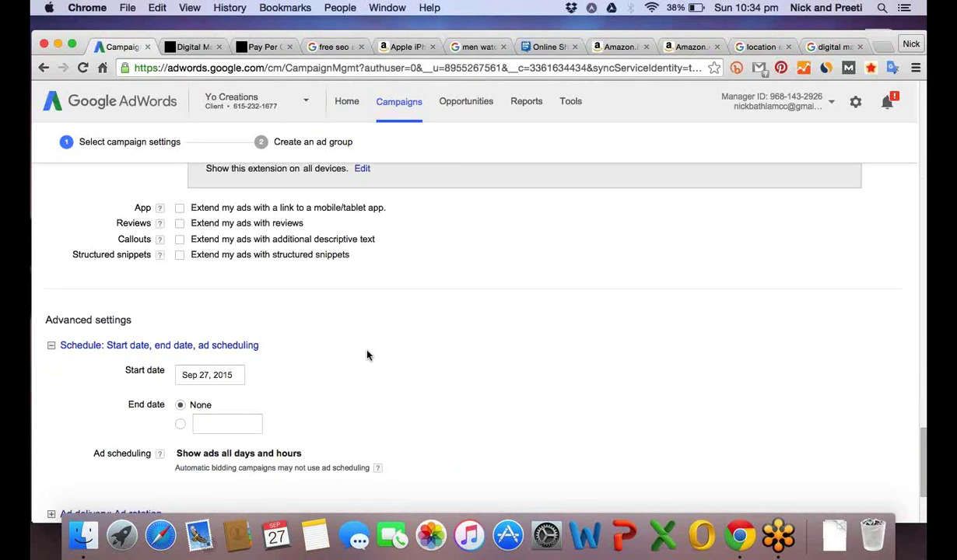
scroll(368, 355, down, 5)
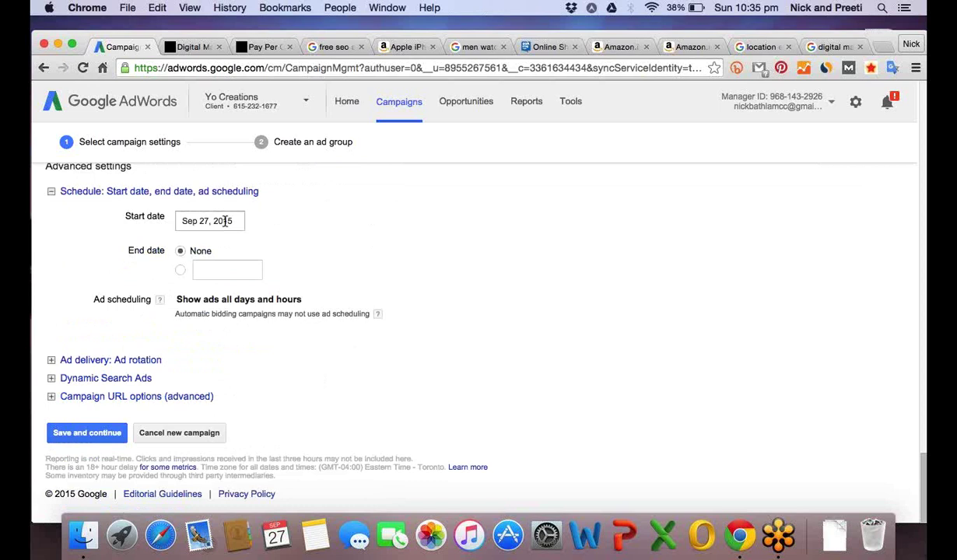
click(225, 221)
click(180, 272)
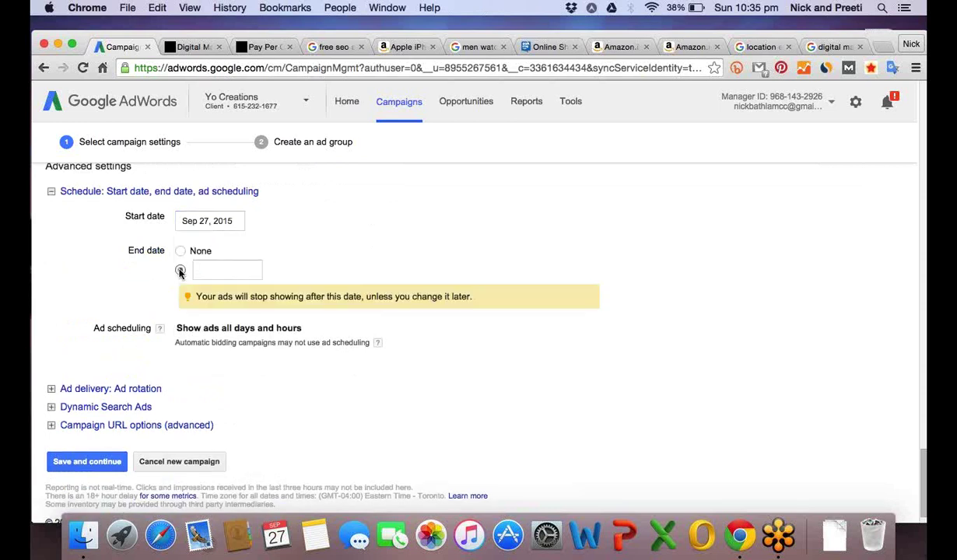
click(222, 270)
click(251, 375)
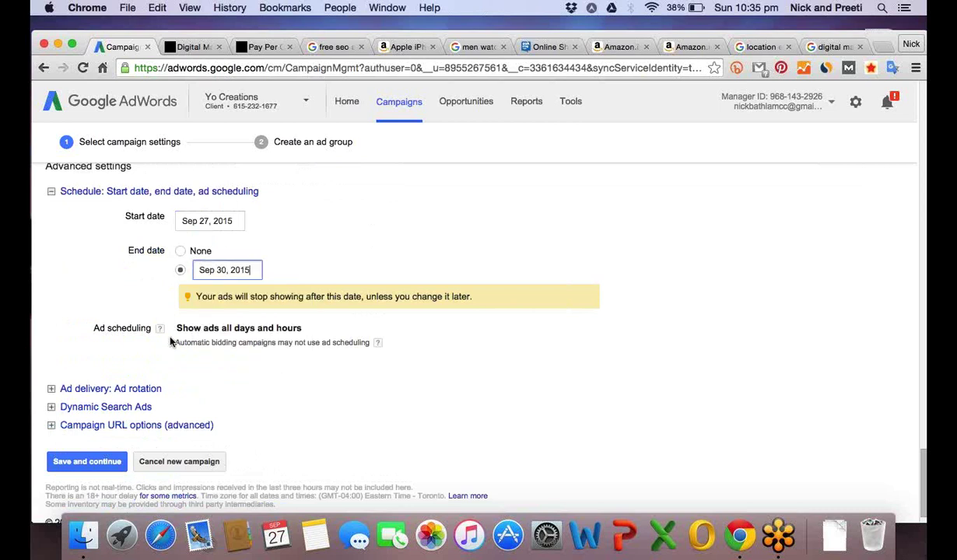
click(84, 399)
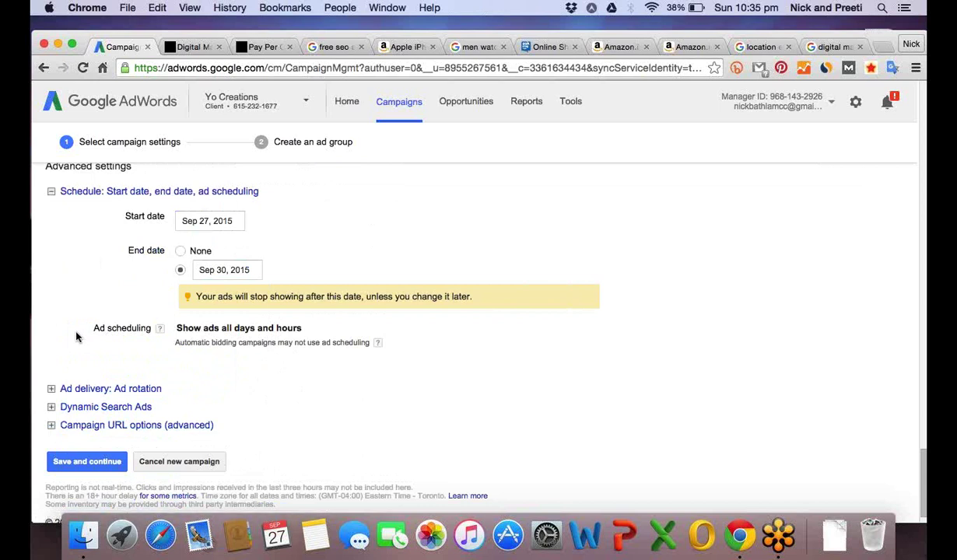
click(94, 464)
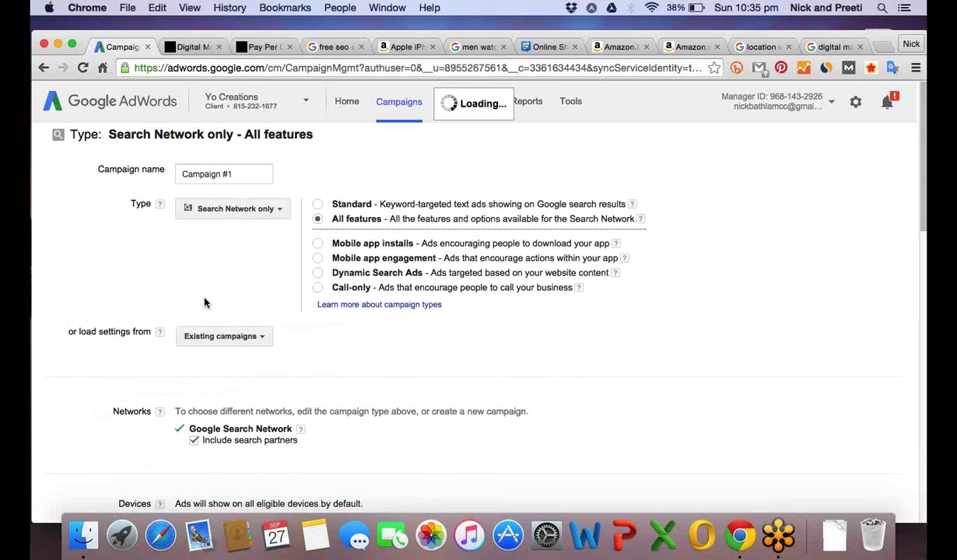
Search 'delhi' under custom locations and add New Delhi, Delhi, India as the target location.
scroll(210, 301, down, 2)
scroll(311, 292, down, 5)
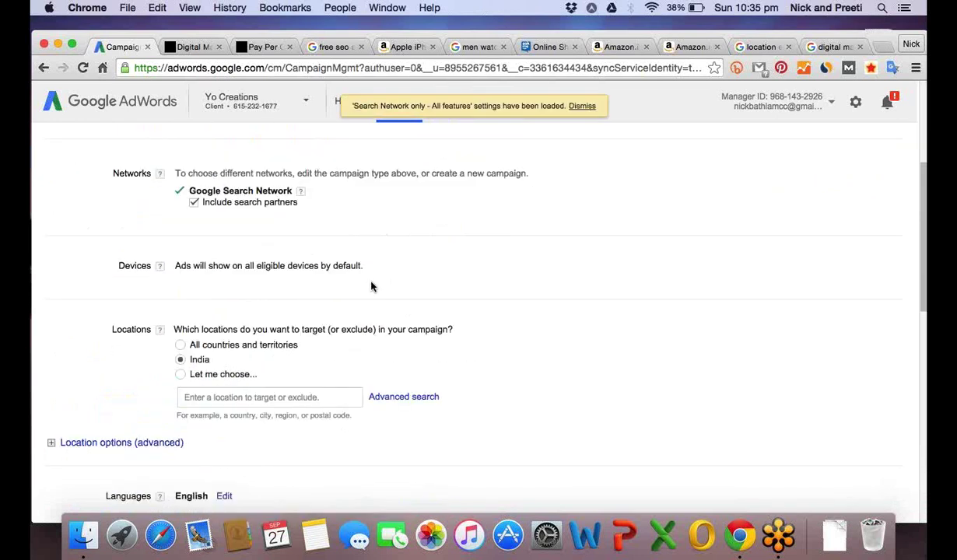
scroll(371, 287, down, 2)
click(249, 319)
text(delh)
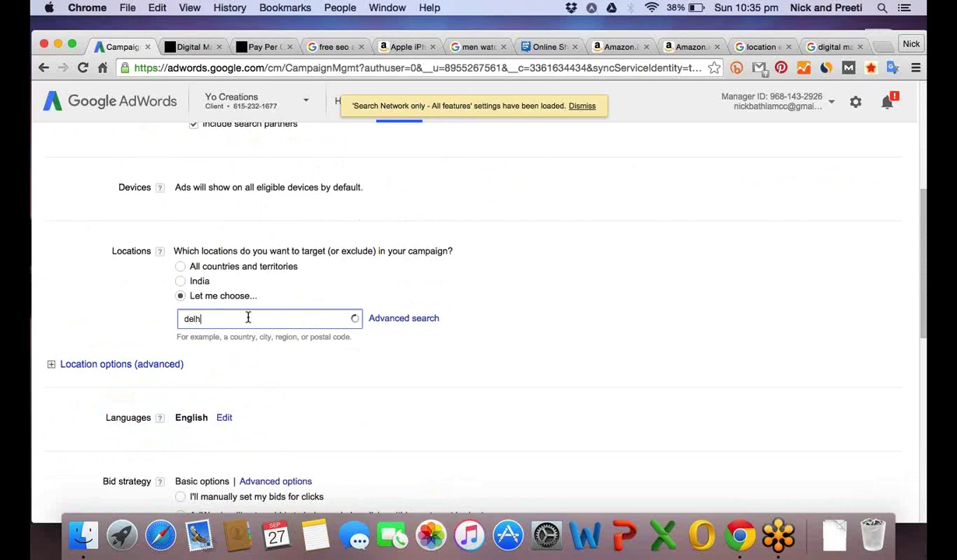
text(i)
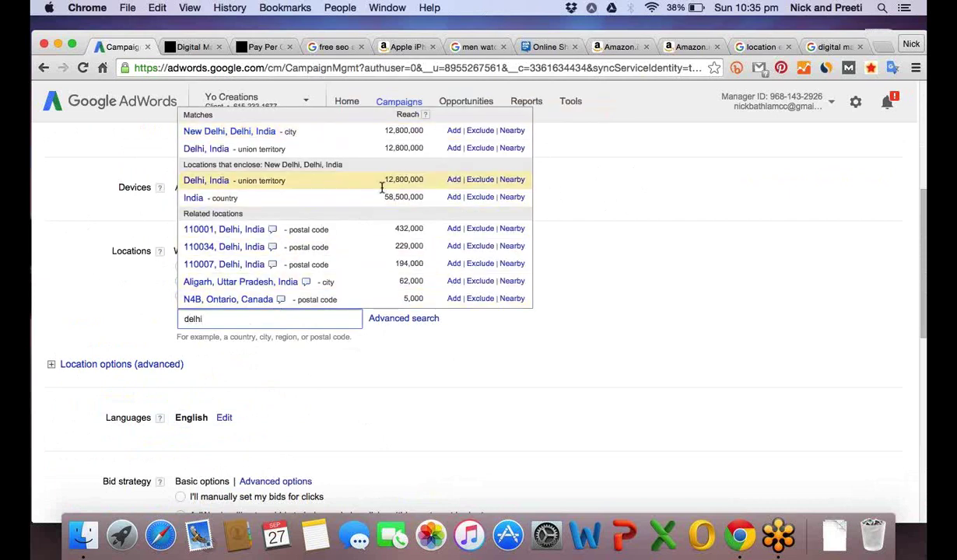
click(454, 132)
scroll(382, 402, down, 3)
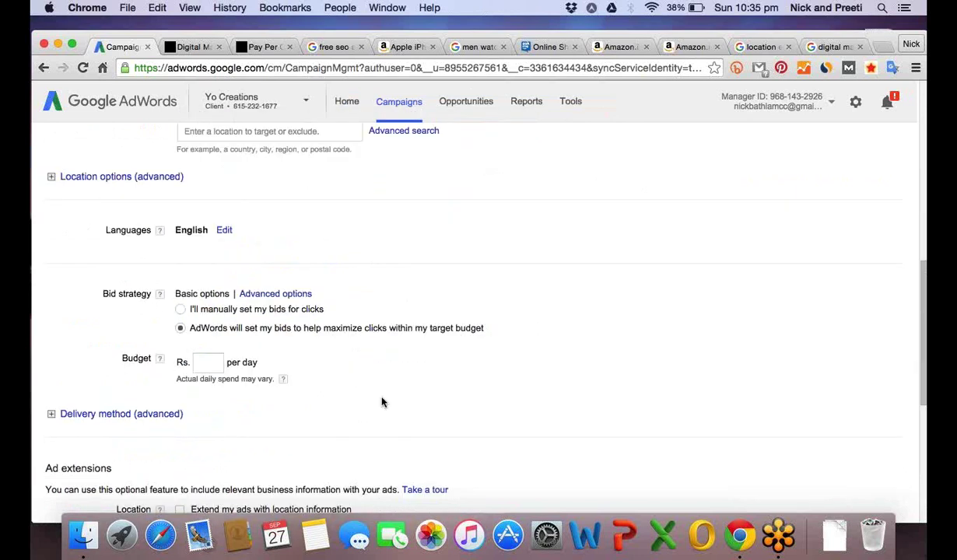
Enter a daily budget of Rs. 100 and save the campaign settings.
scroll(382, 402, down, 2)
click(208, 236)
text(100)
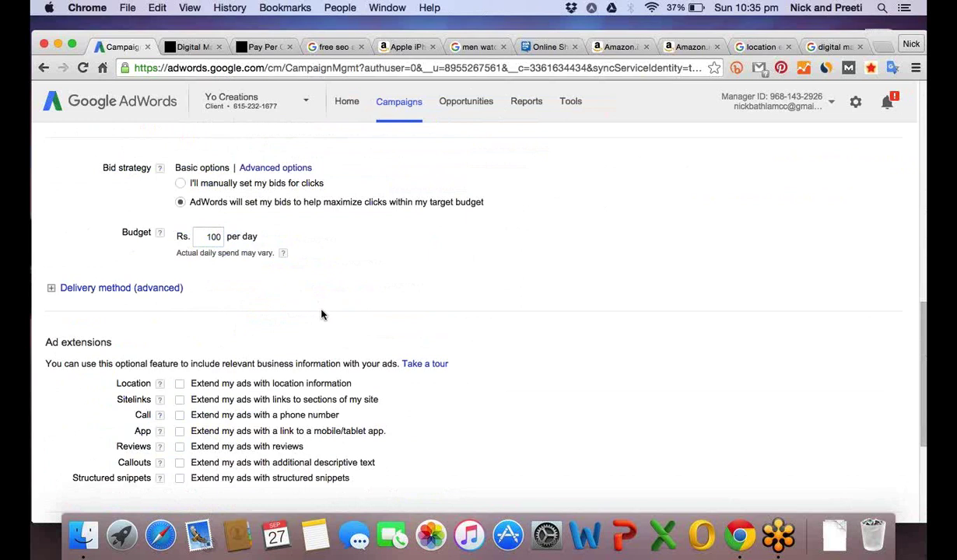
scroll(322, 315, down, 1)
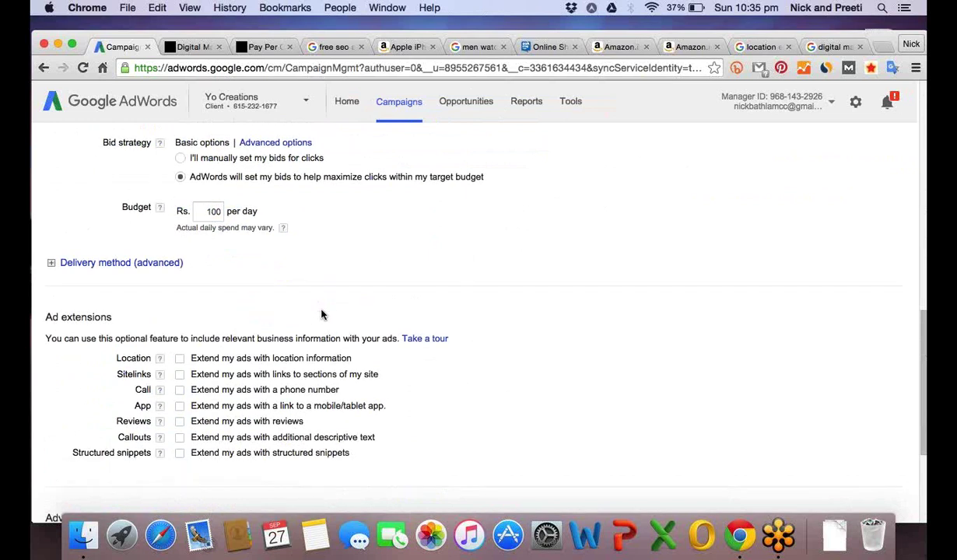
scroll(322, 314, down, 3)
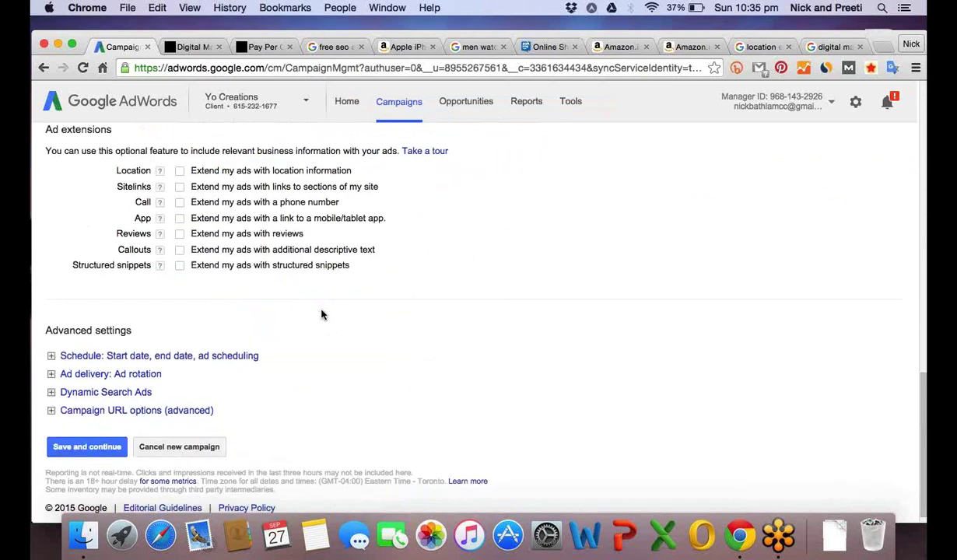
click(84, 450)
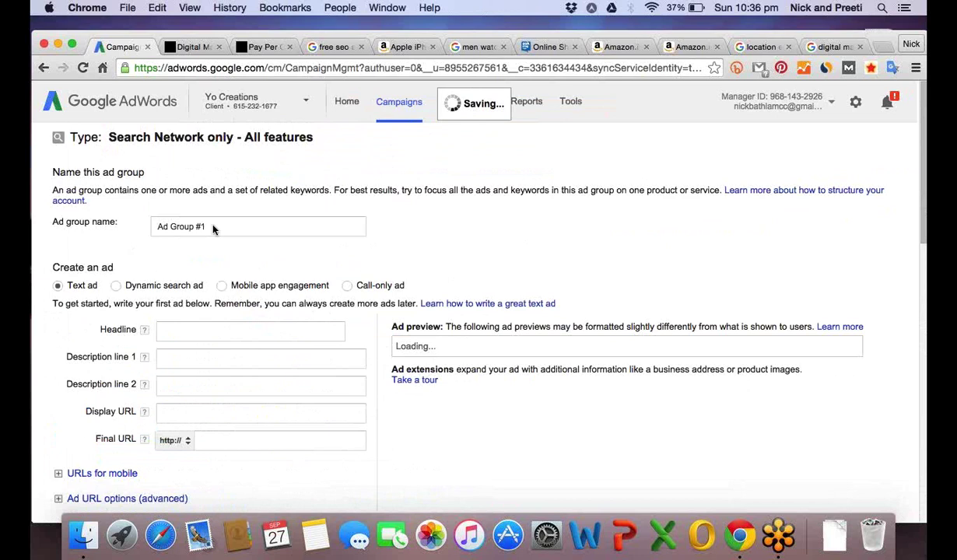
Keep the ad group name Ad Group #1 and enter the headline 'SEO Audit for free today'.
click(214, 229)
drag(213, 229, 171, 225)
click(316, 280)
click(249, 330)
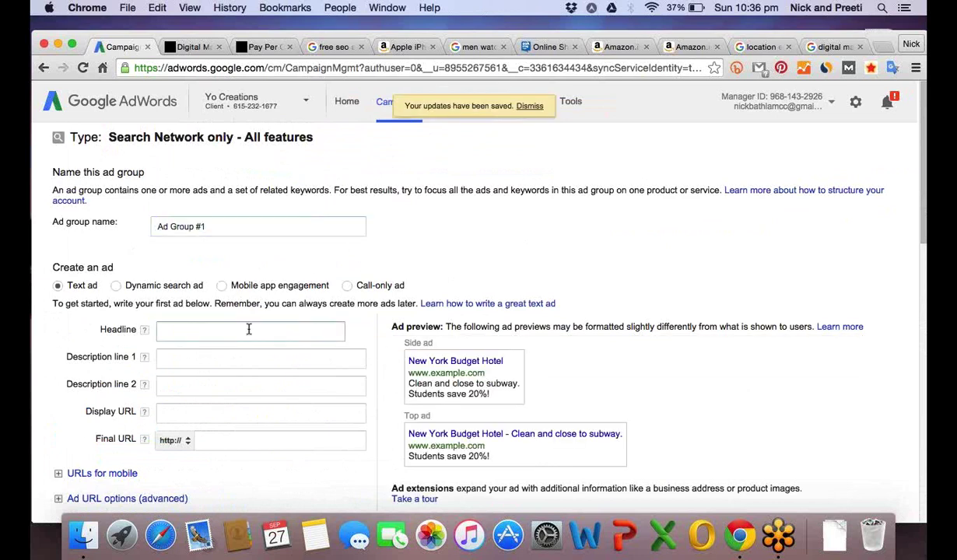
scroll(249, 329, down, 1)
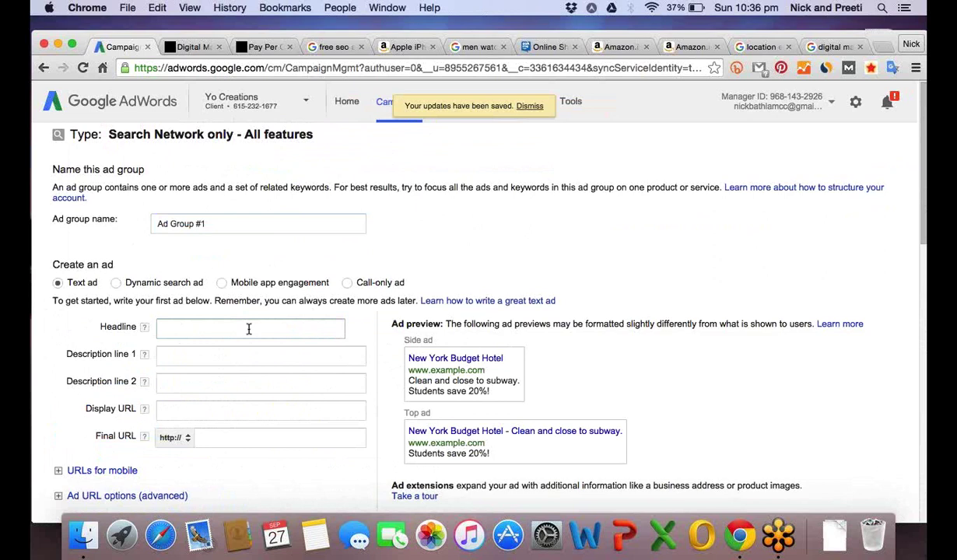
scroll(250, 329, down, 1)
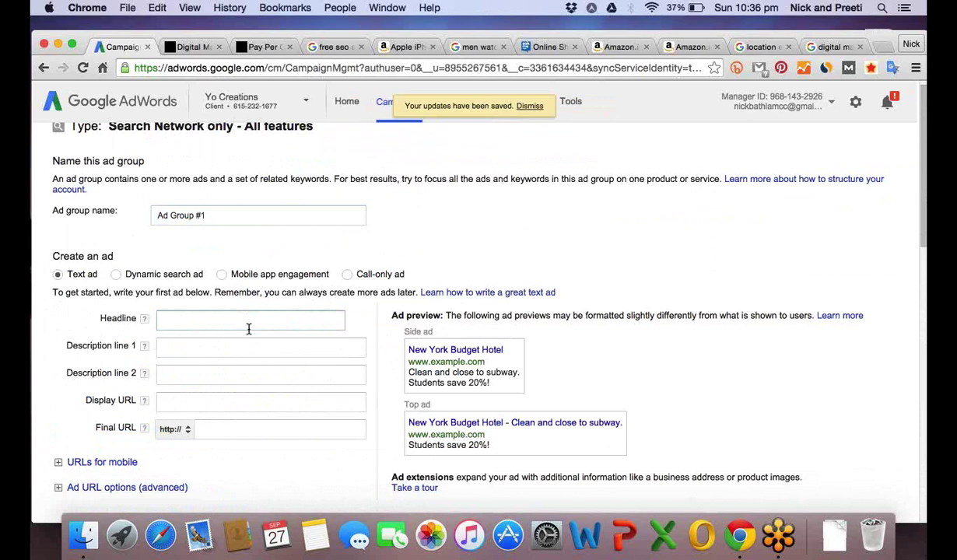
scroll(222, 311, down, 1)
text(SEO Audit for free to)
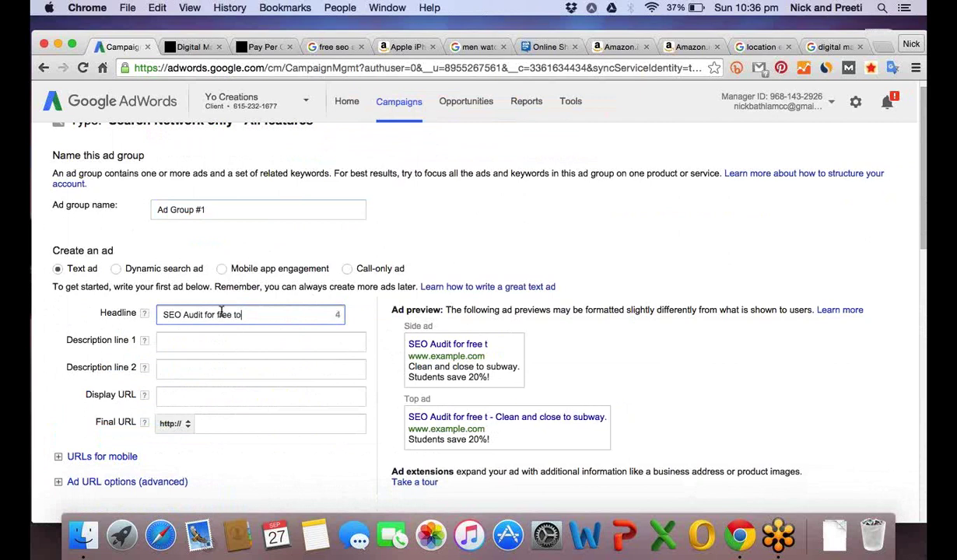
text(day)
Enter 'Call now to avail free audit' as the first description line.
click(197, 339)
text(Call now to avail free ad)
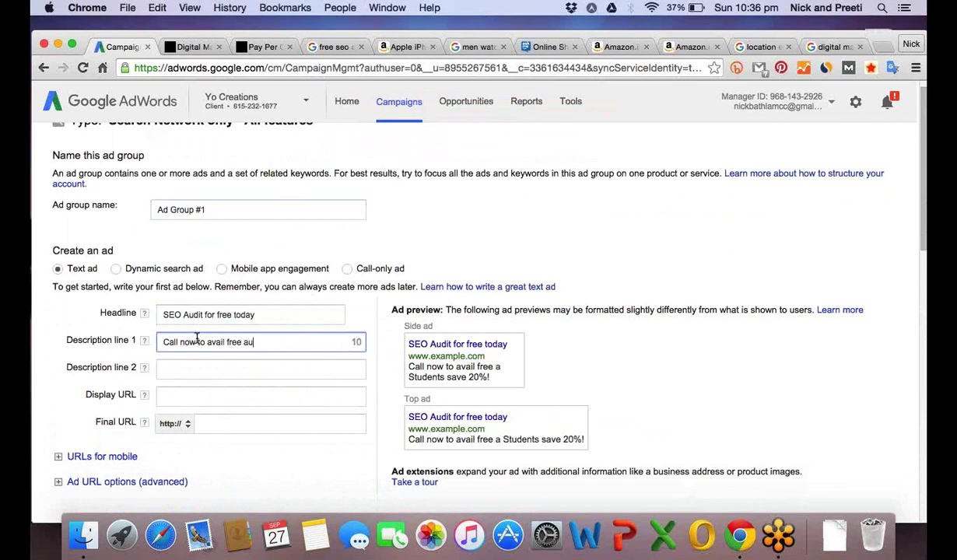
text(dit)
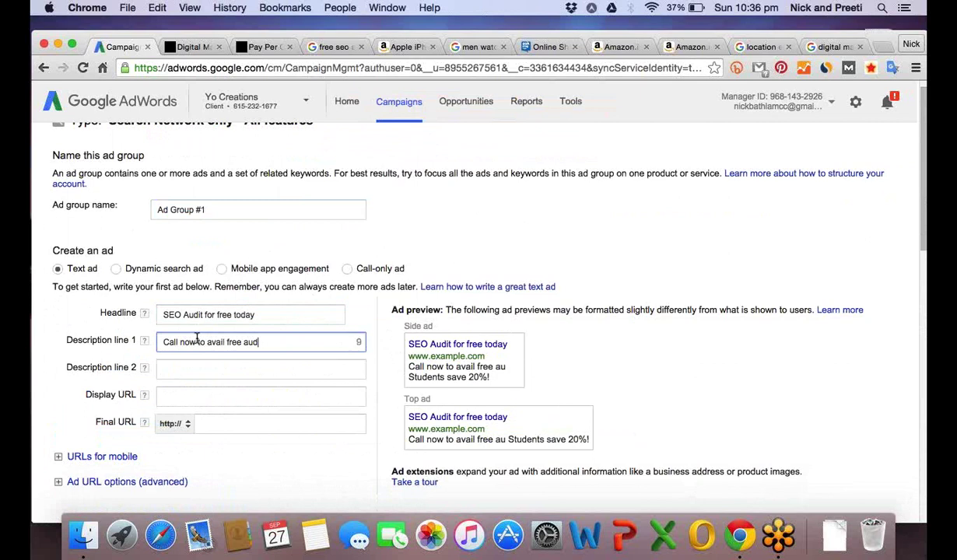
click(187, 373)
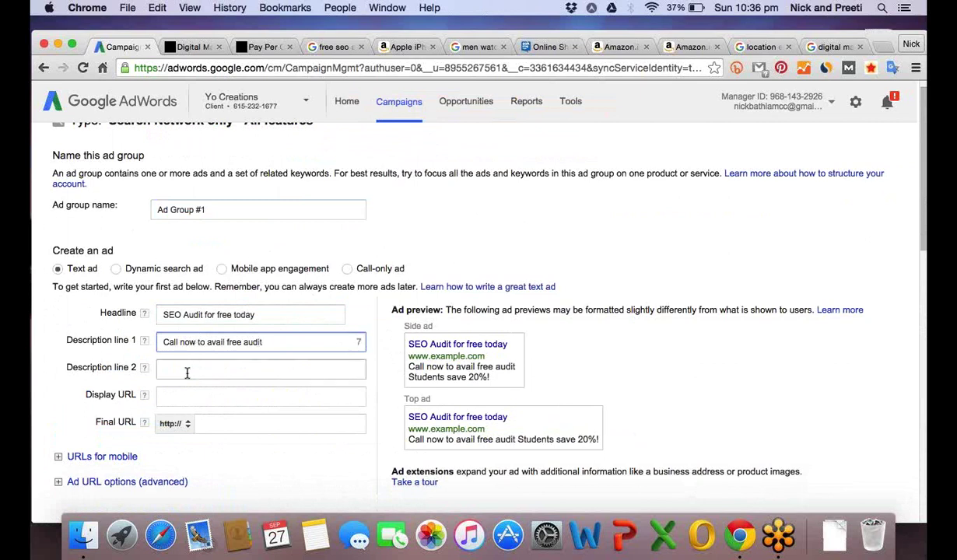
Type 'get 50% discount by seo expperts' as the second description line.
click(187, 373)
text(get 5)
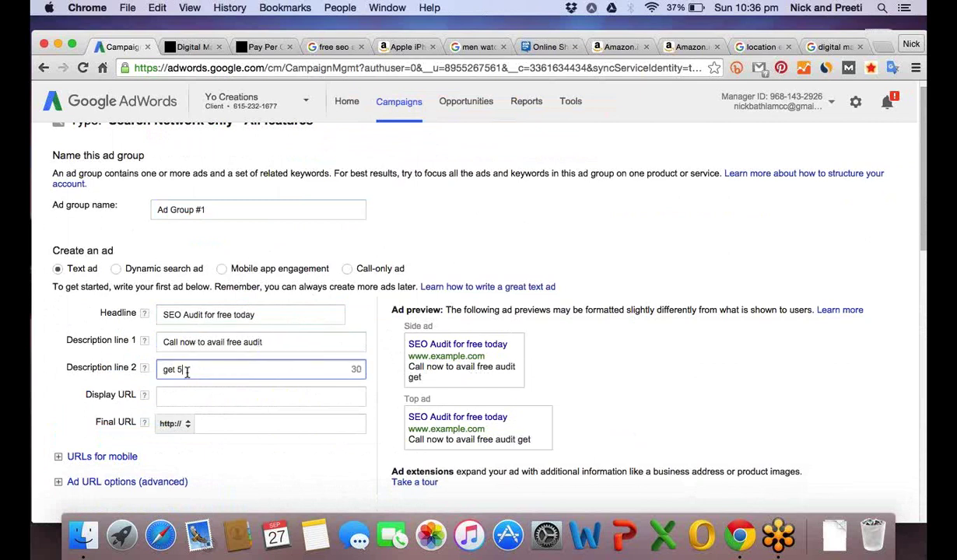
text(0% discount by seo e)
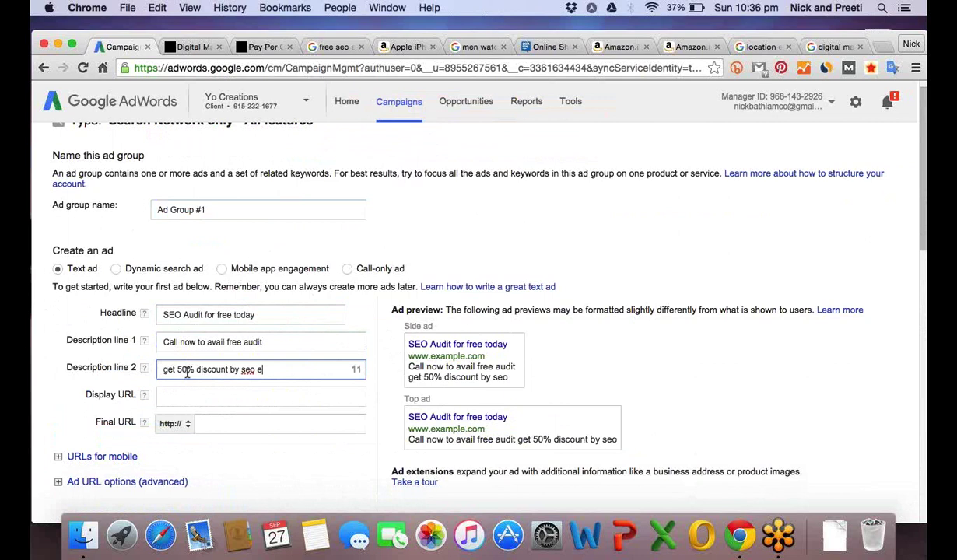
text(xpperts)
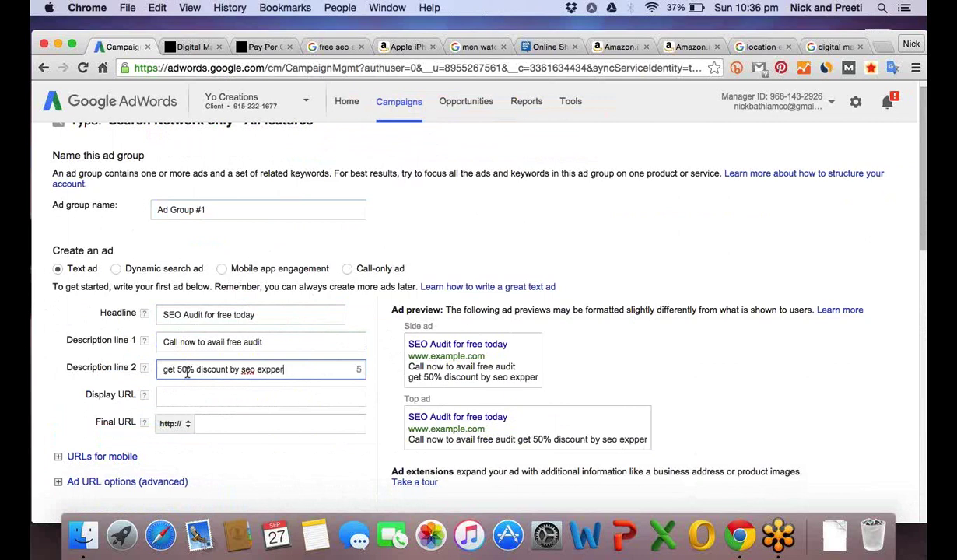
click(387, 351)
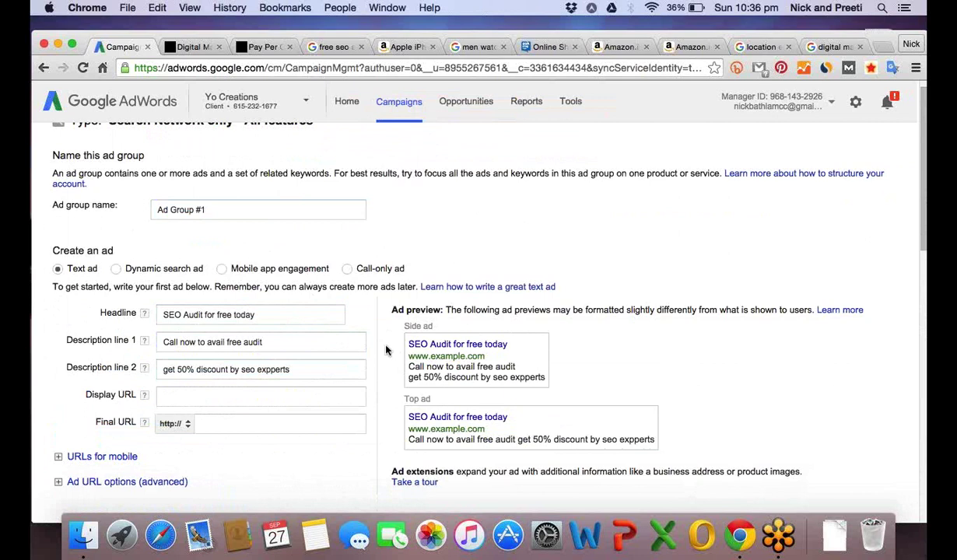
Correct 'expperts' to 'expert' and capitalise 'Get' in the second description line.
scroll(387, 351, down, 1)
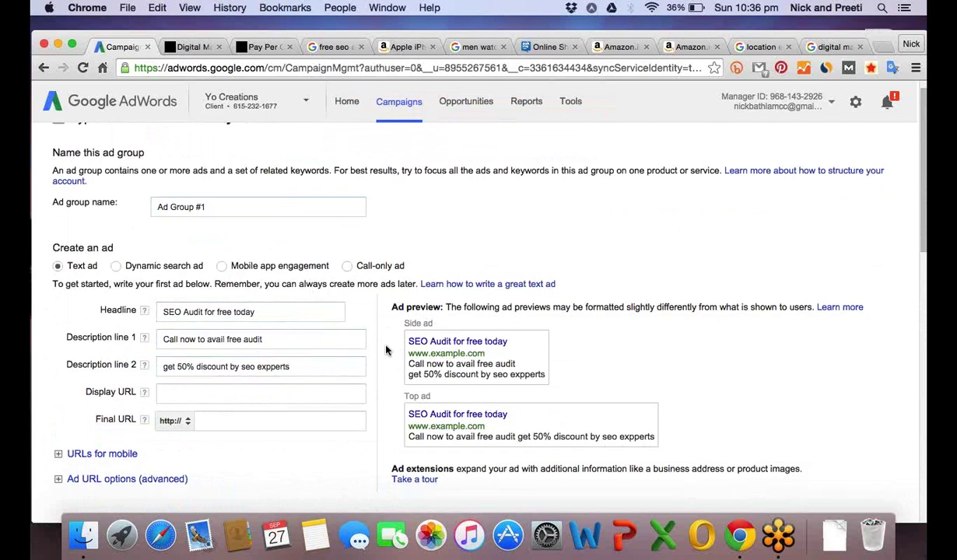
scroll(387, 351, down, 2)
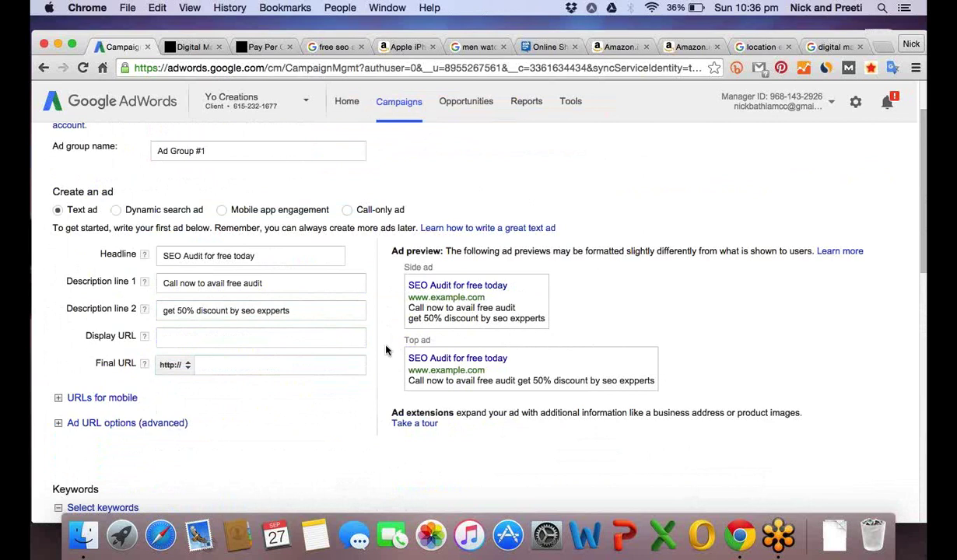
scroll(387, 351, down, 1)
click(327, 274)
key(BackSpace)
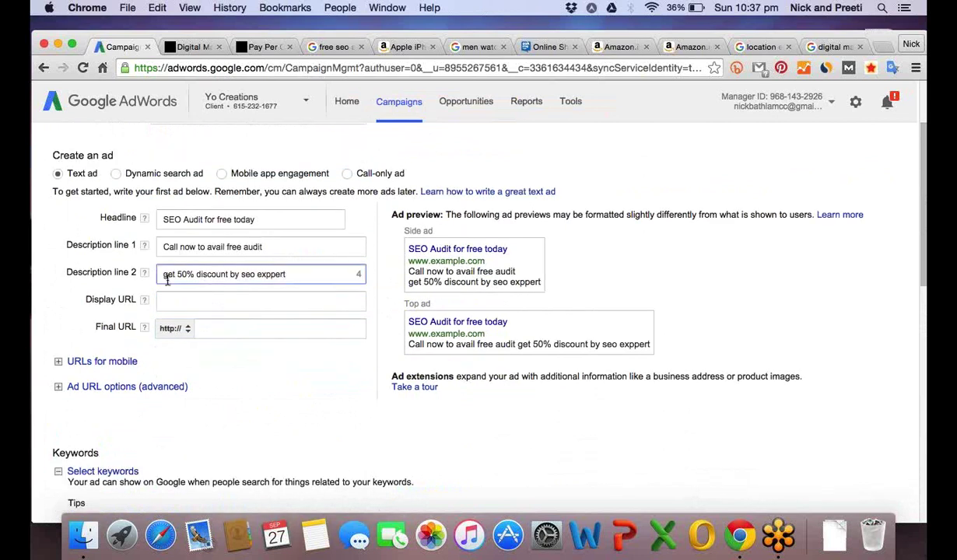
click(274, 274)
key(BackSpace)
click(170, 279)
key(BackSpace)
text(G)
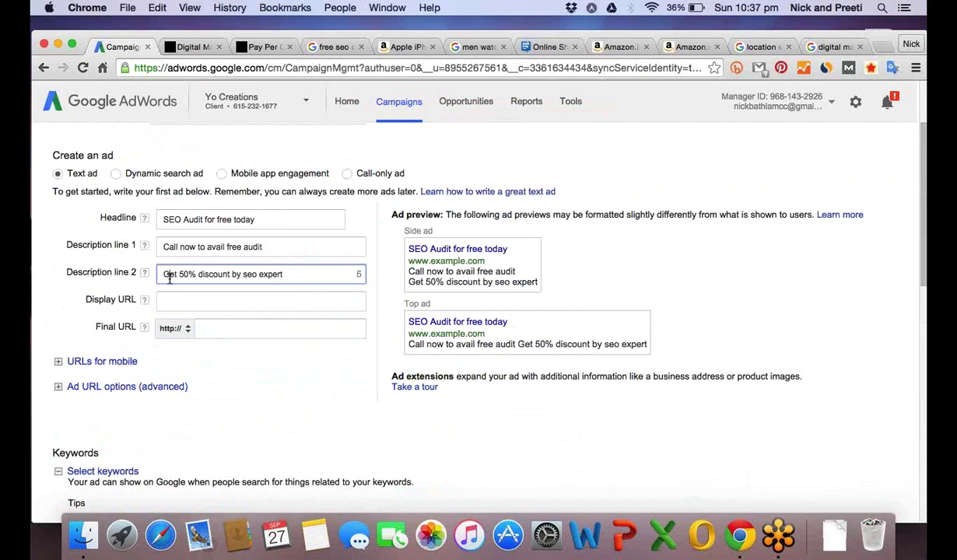
click(190, 47)
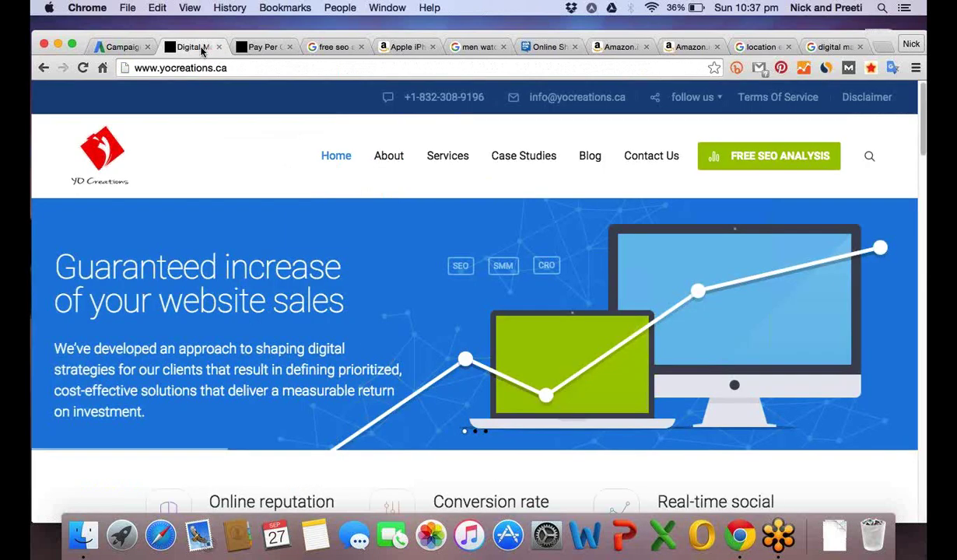
Copy the Yo Creations Search Engine Optimization services page address into the ad's Final URL.
mouse_move(427, 159)
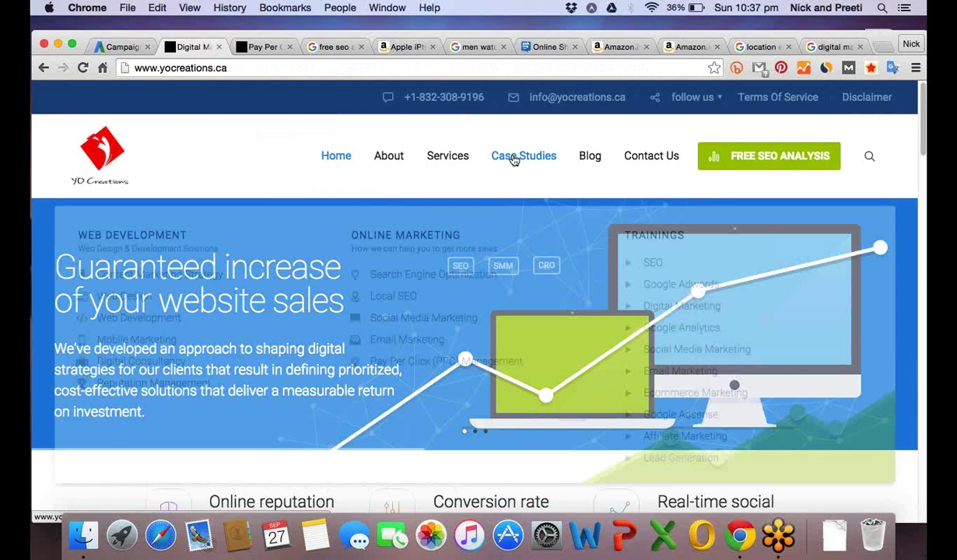
click(513, 158)
click(285, 69)
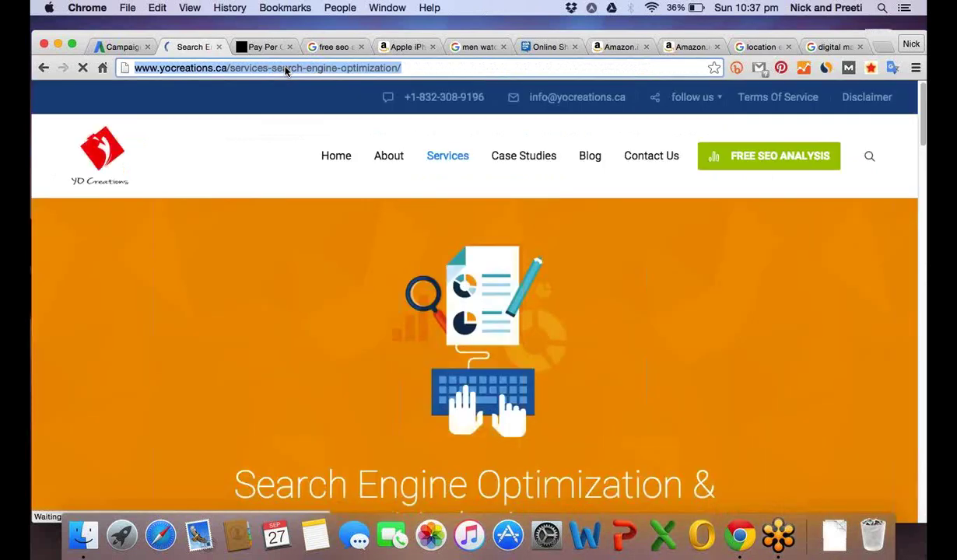
key(super+c)
click(121, 47)
key(super+v)
click(273, 329)
key(super+Left)
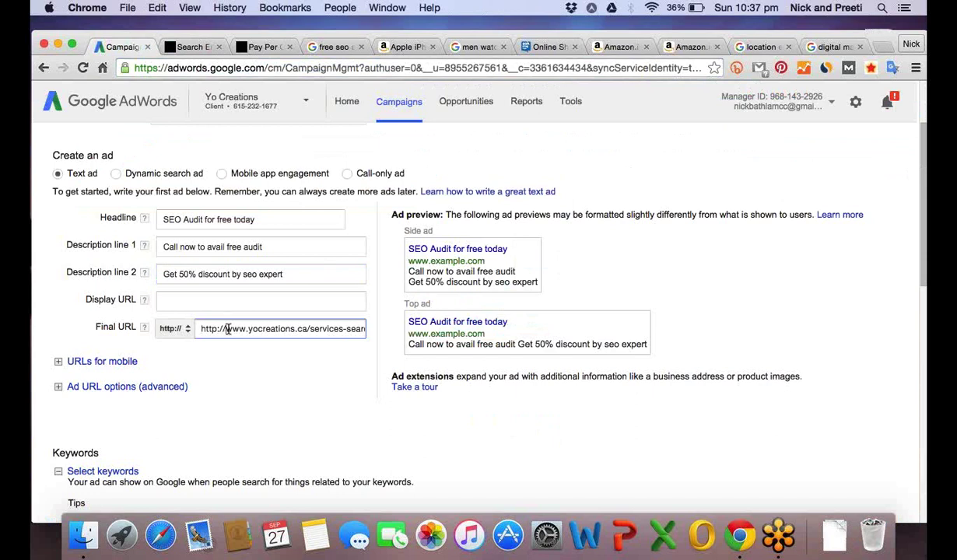
key(shift+Right)
key(shift+Right)
key(shift+Right)
key(shift+Right)
key(shift+Right)
key(shift+Right)
key(shift+Right)
key(BackSpace)
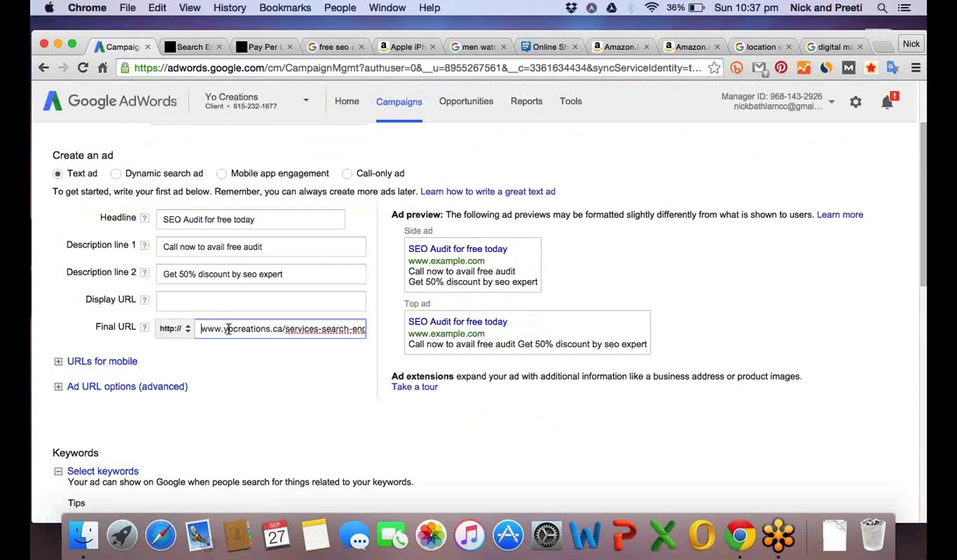
click(226, 302)
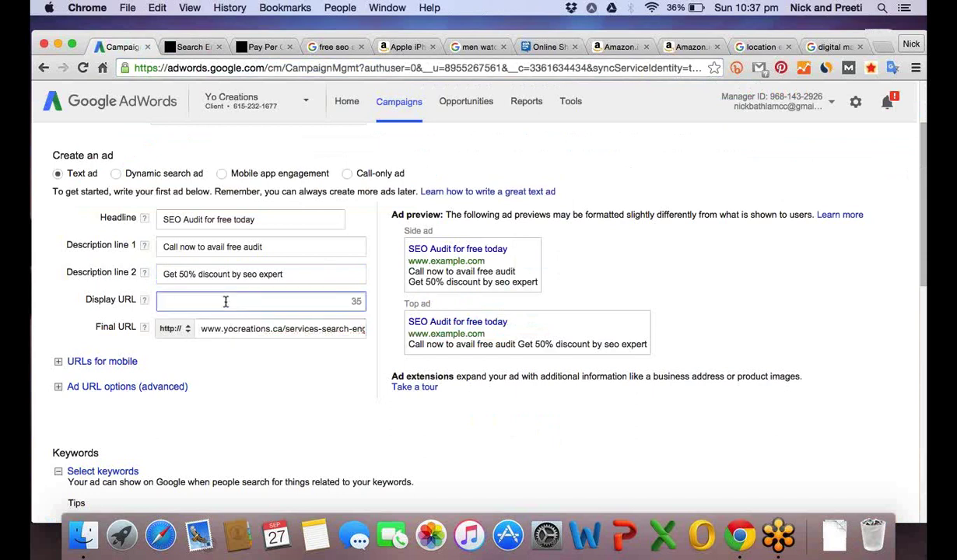
key(super+v)
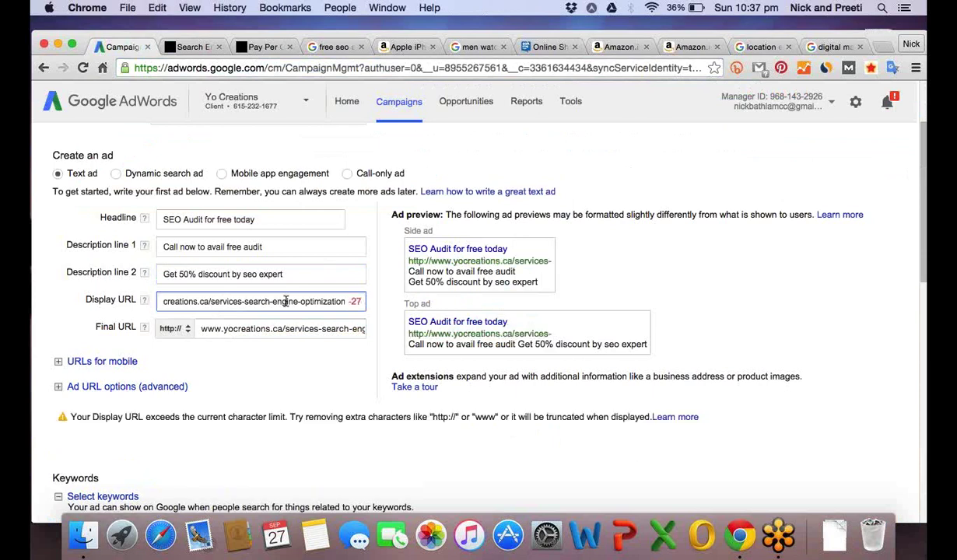
key(Right)
key(Right)
key(Right)
key(Right)
key(Right)
key(Right)
key(Right)
key(Right)
key(Right)
key(Right)
key(Right)
key(Right)
key(Right)
key(Right)
key(Right)
key(Right)
key(Right)
key(Left)
key(Left)
key(Left)
key(Left)
key(Left)
key(Left)
key(Left)
key(Left)
key(Left)
key(Left)
key(Left)
key(Left)
key(Left)
key(Left)
key(Left)
key(Left)
key(Left)
key(Left)
key(Left)
key(Left)
key(Left)
key(Left)
key(Left)
key(Left)
key(Left)
key(Left)
key(Left)
key(Left)
key(Left)
key(Left)
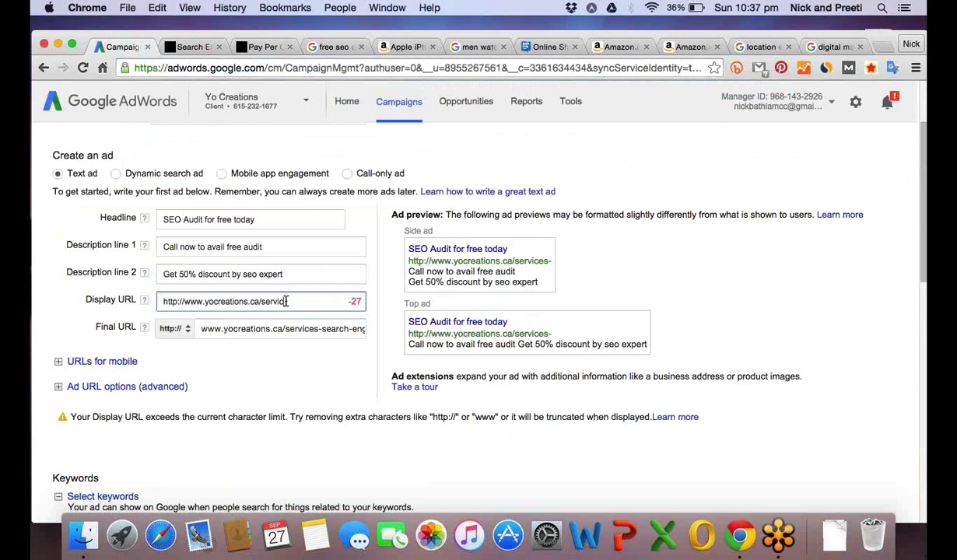
key(ctrl+k)
key(BackSpace)
key(BackSpace)
key(BackSpace)
key(BackSpace)
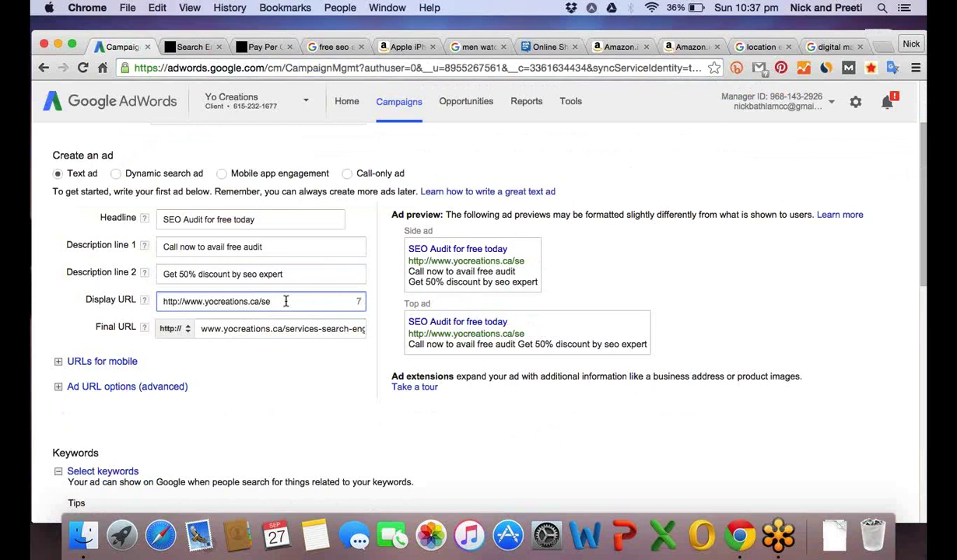
text(o)
click(63, 327)
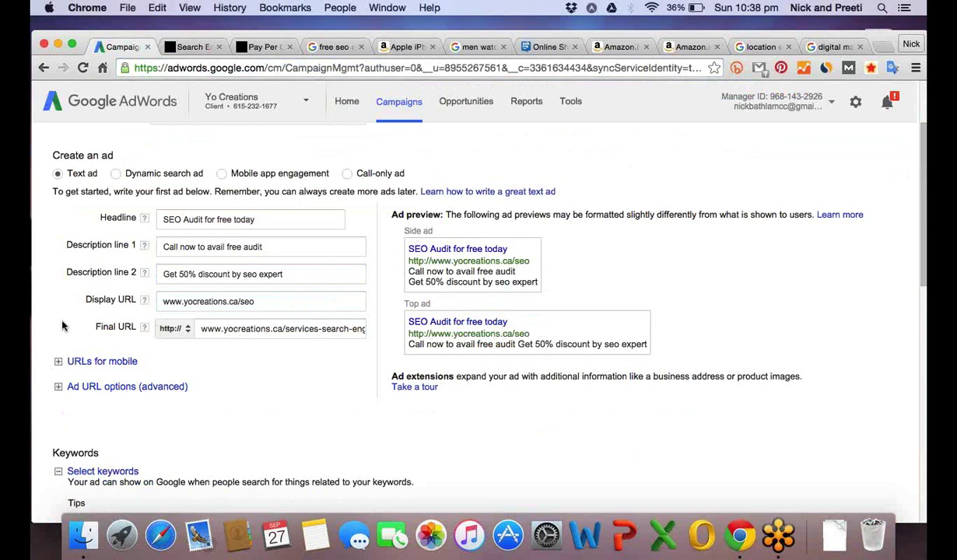
scroll(63, 327, down, 1)
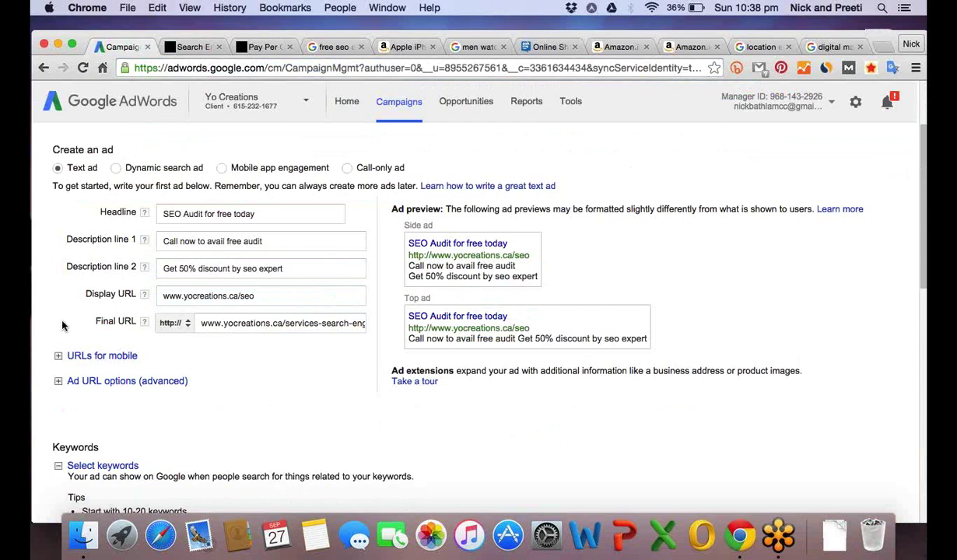
scroll(86, 342, down, 1)
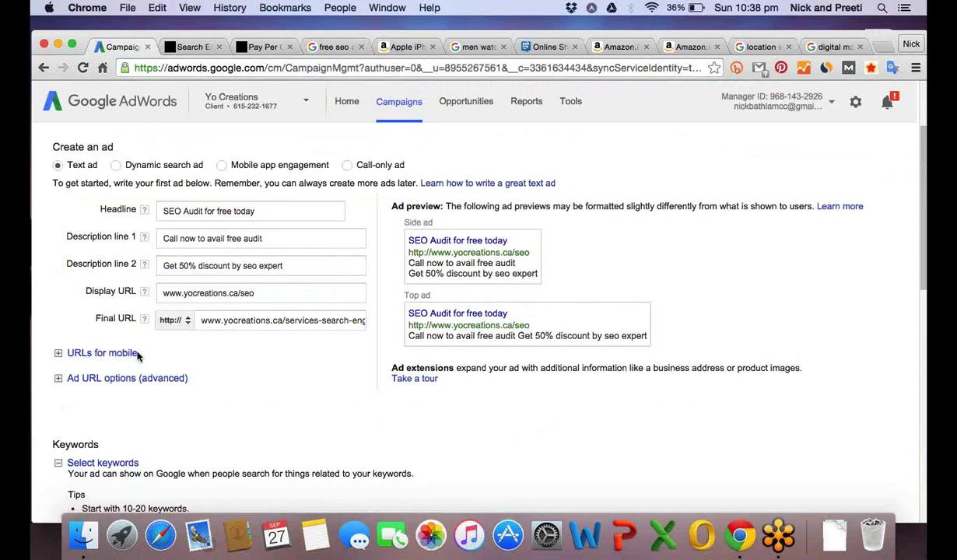
Collapse the mobile URL options and review the headline, both descriptions and display URL.
click(116, 355)
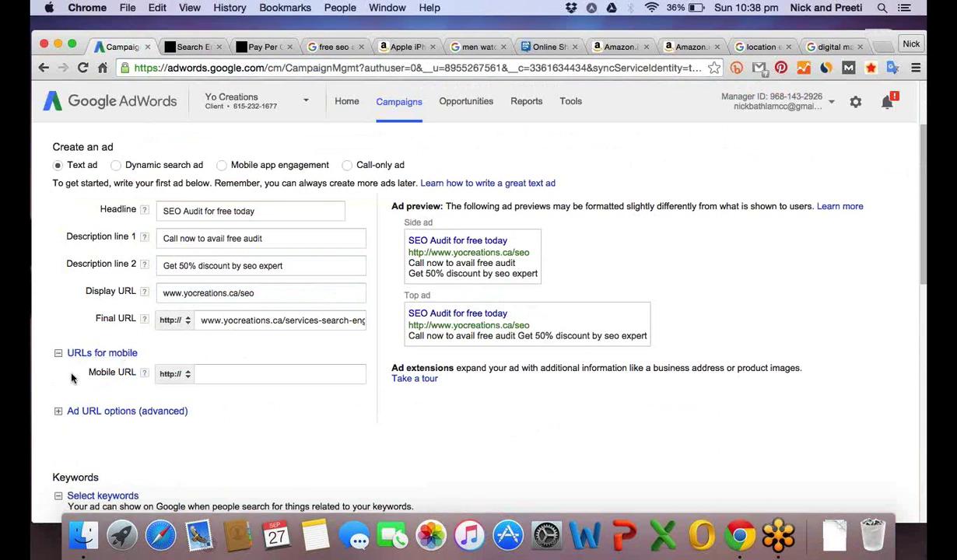
scroll(96, 340, down, 1)
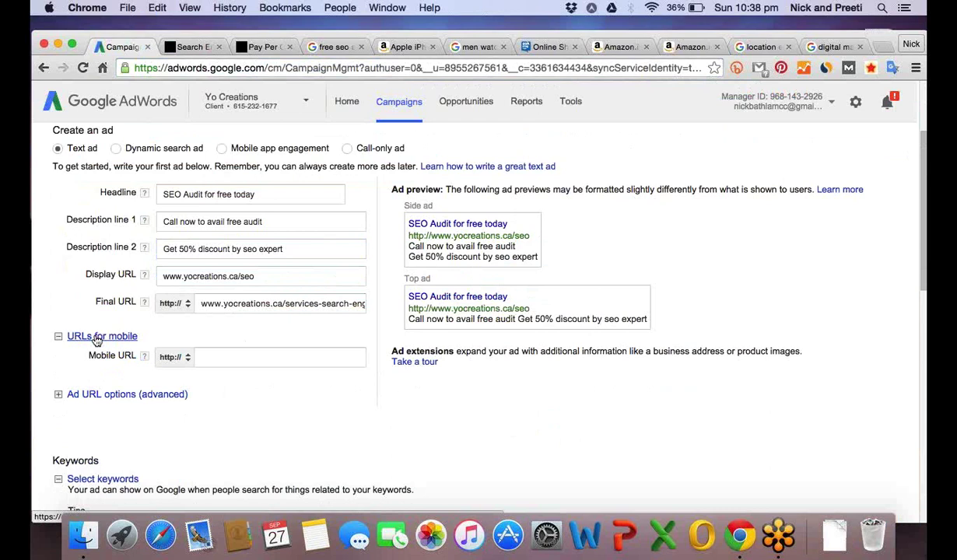
click(95, 340)
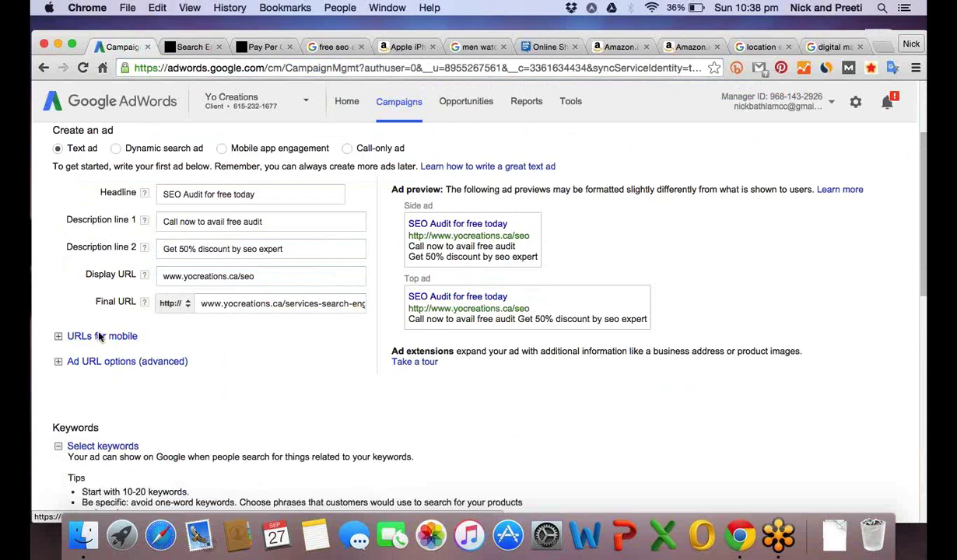
click(166, 194)
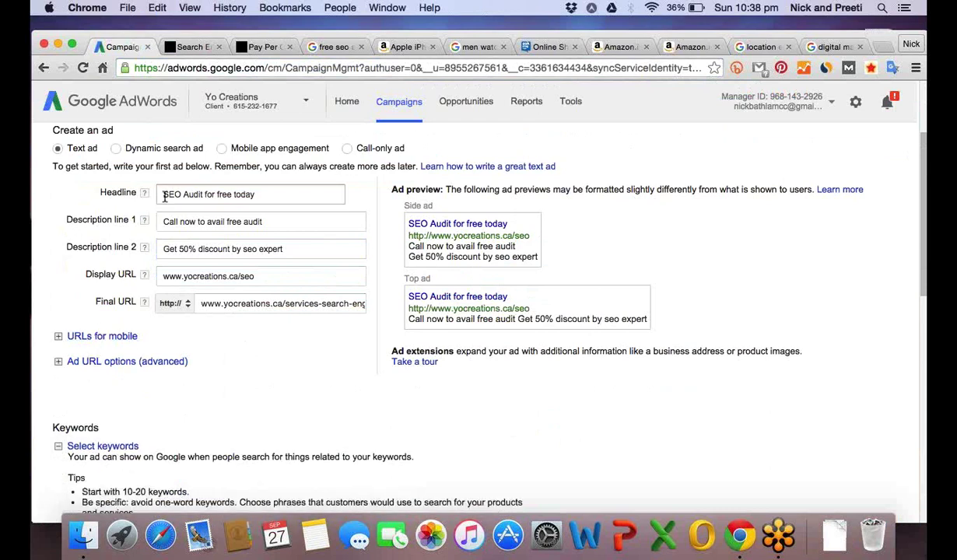
click(171, 220)
click(169, 248)
click(174, 273)
click(179, 275)
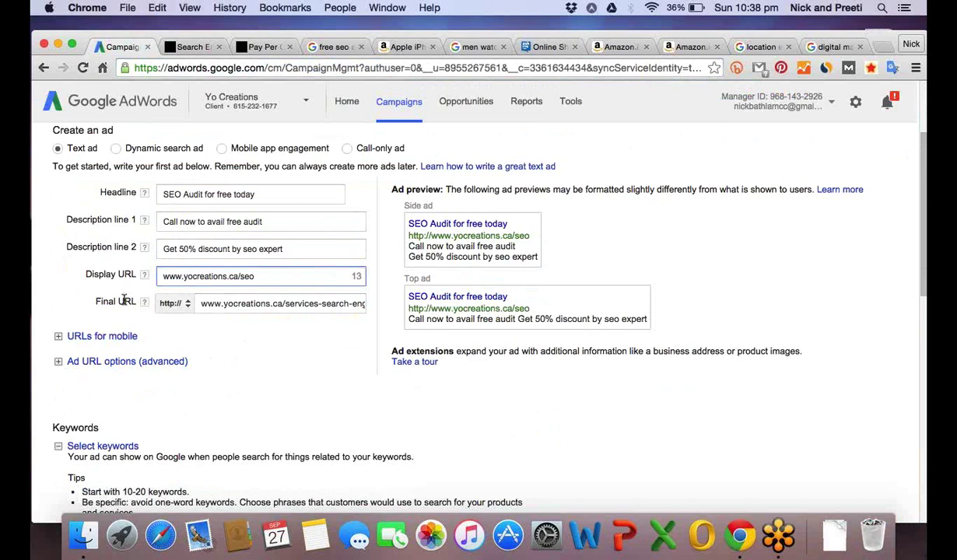
click(253, 388)
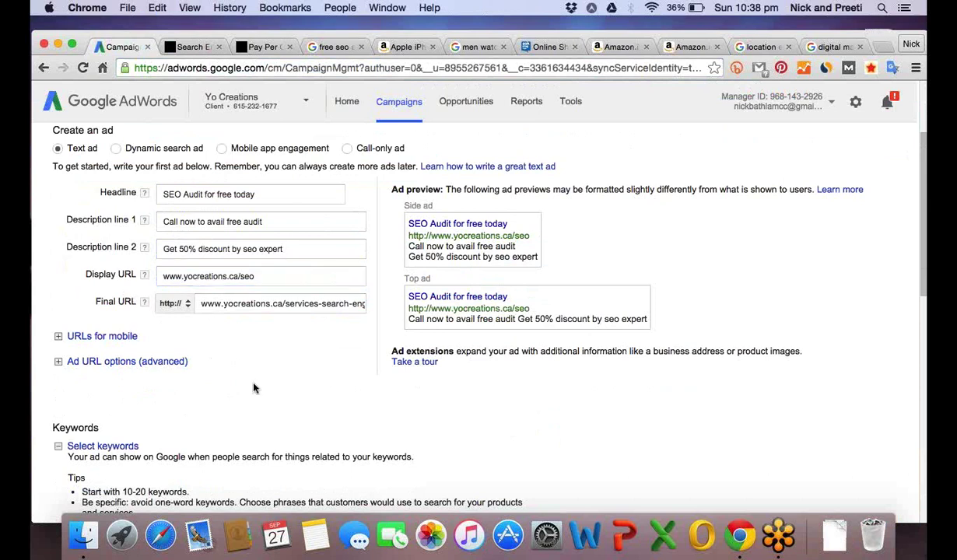
Scroll to the Keywords section and browse the Category: Search Optimization suggestions.
scroll(253, 387, down, 1)
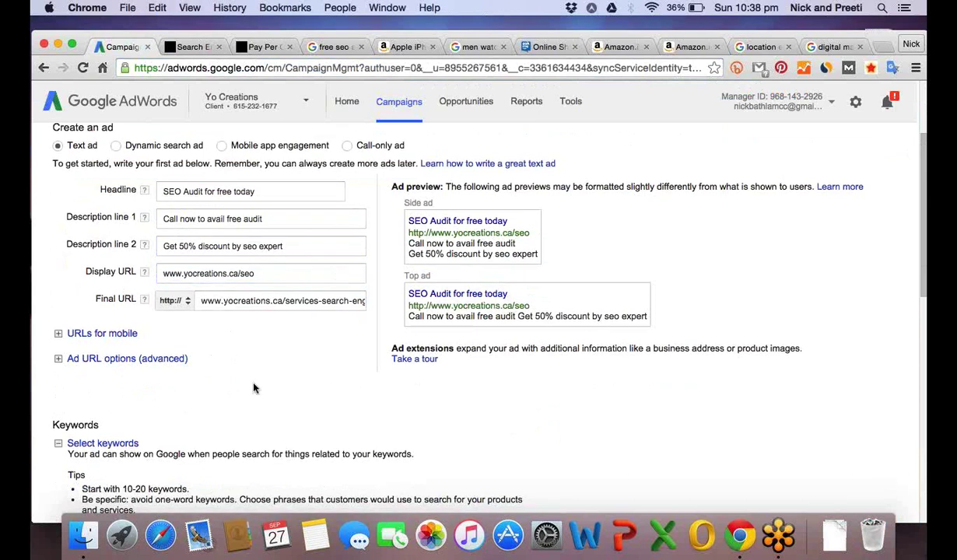
scroll(253, 388, down, 3)
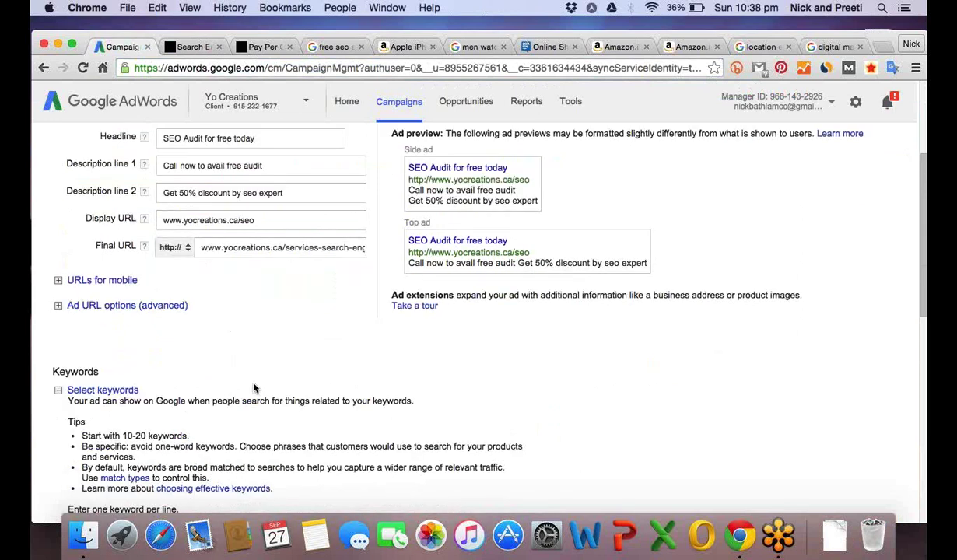
scroll(253, 387, down, 5)
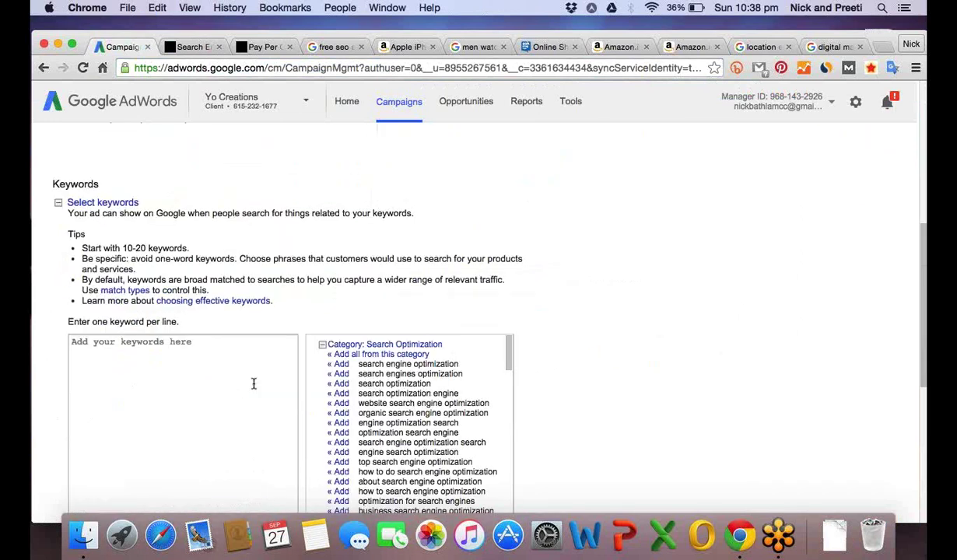
scroll(253, 384, down, 1)
scroll(253, 384, down, 1)
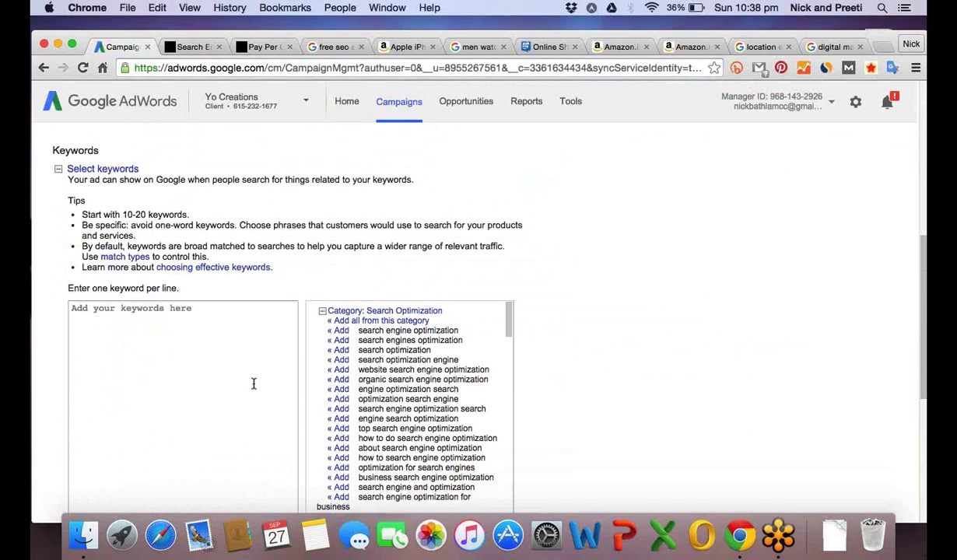
scroll(253, 383, down, 1)
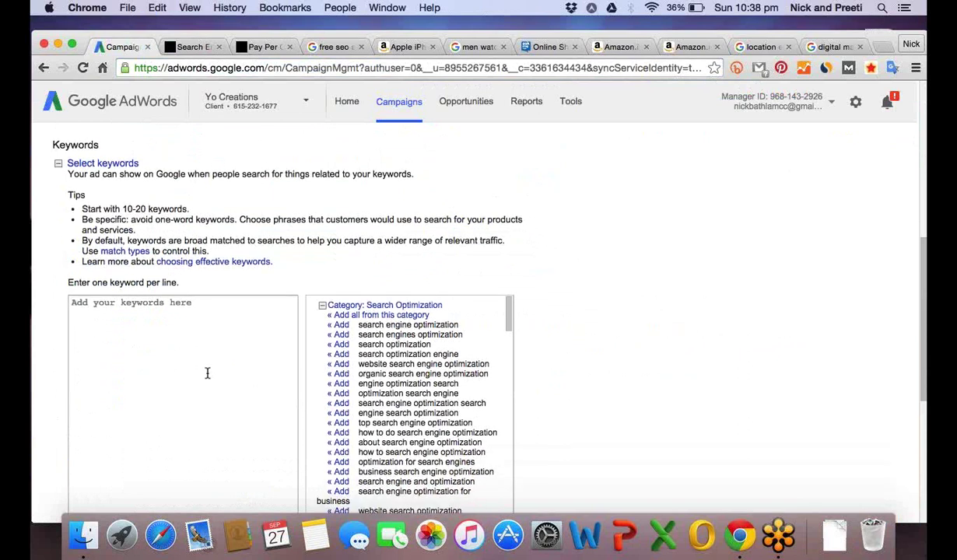
scroll(249, 362, down, 1)
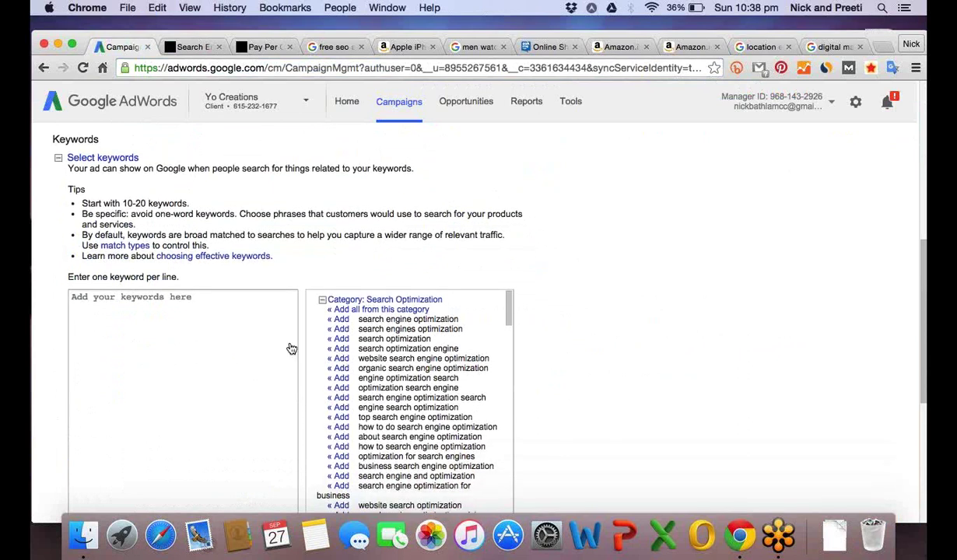
scroll(291, 349, down, 1)
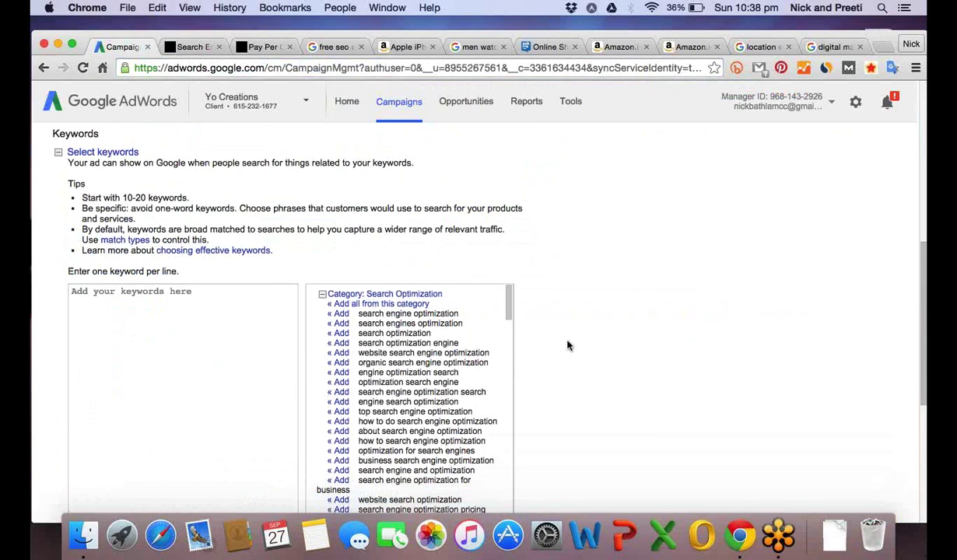
scroll(568, 346, down, 5)
drag(508, 254, 510, 287)
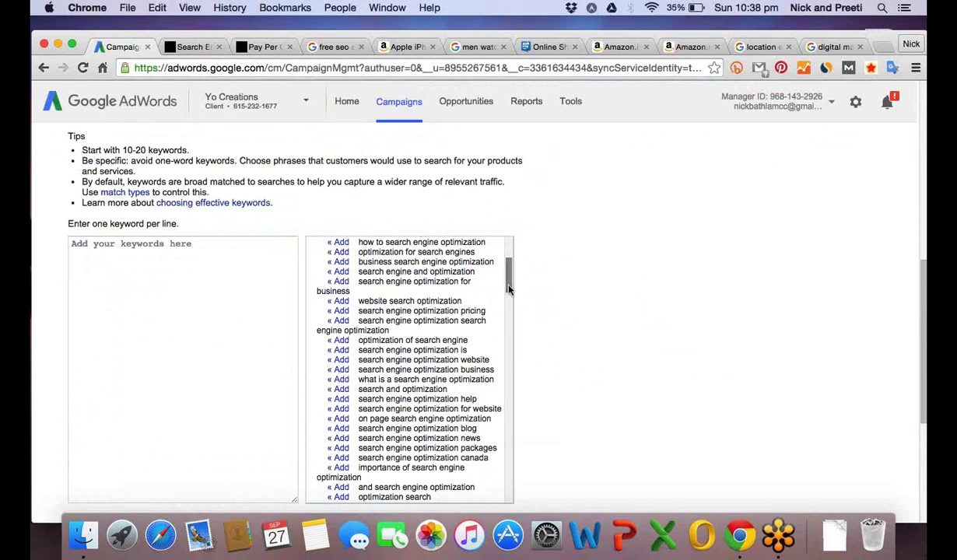
drag(510, 290, 508, 322)
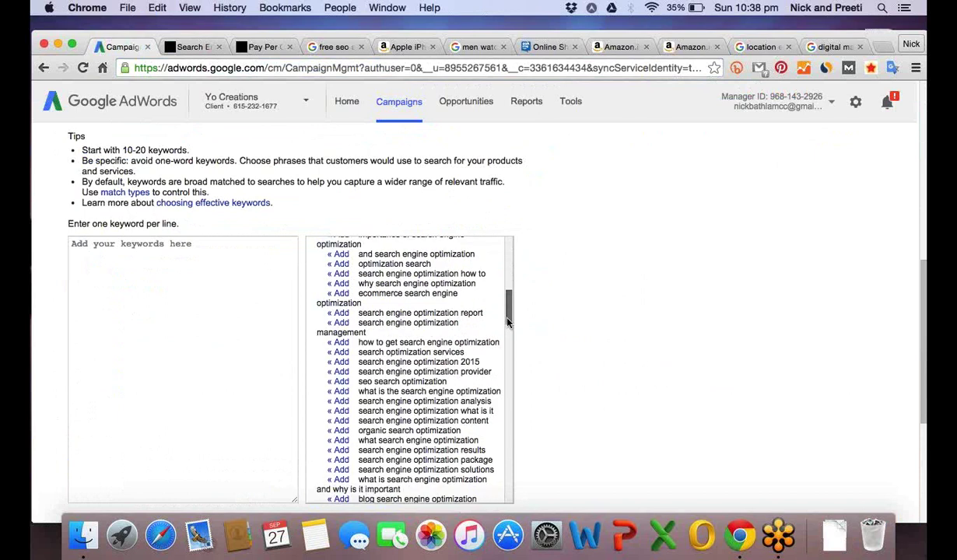
Add suggested keywords search optimization services, search engine optimization analysis and search engine optimization package.
click(340, 350)
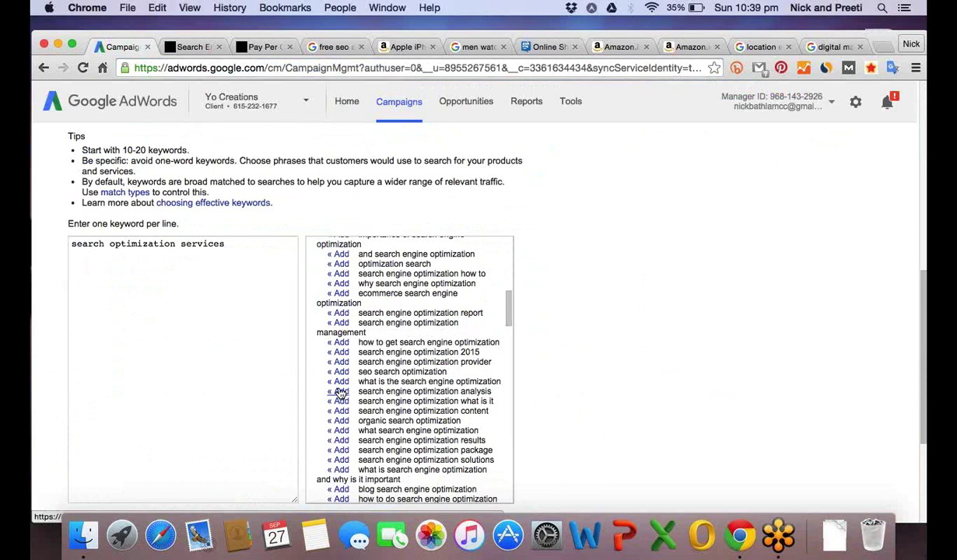
click(340, 393)
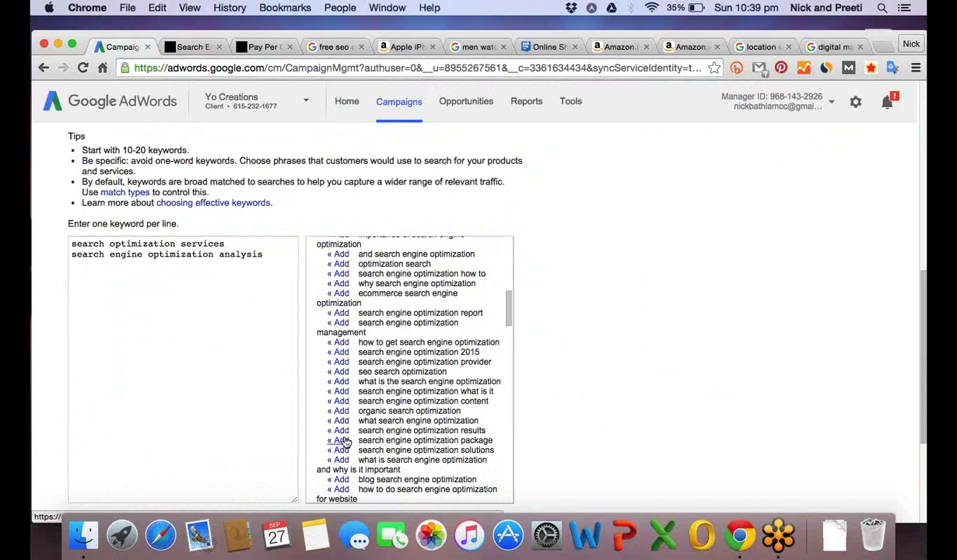
click(340, 440)
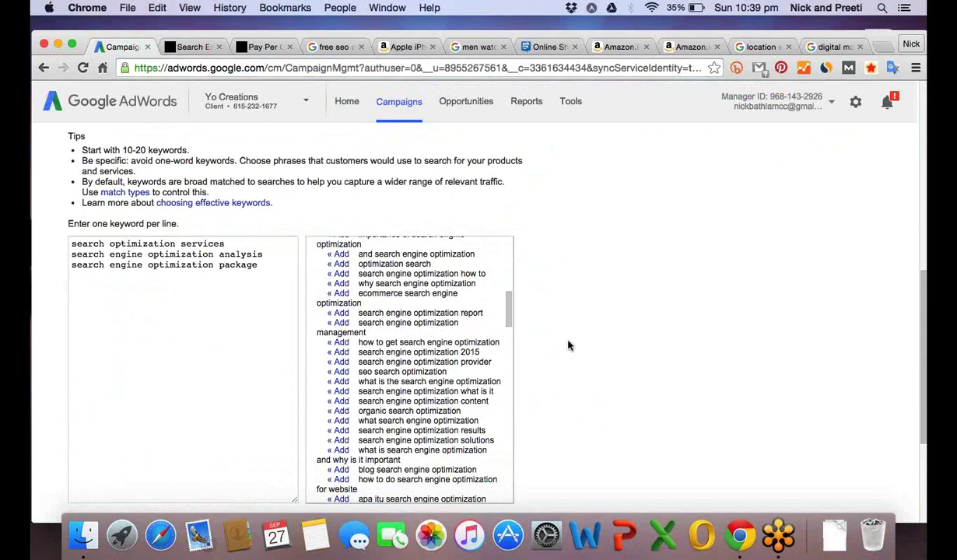
scroll(568, 344, down, 3)
drag(510, 270, 509, 314)
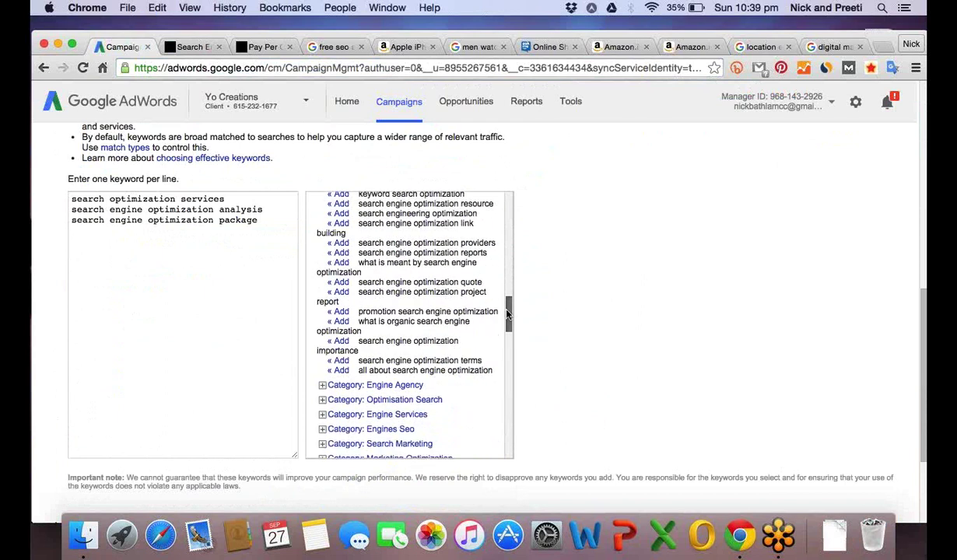
Add the keywords 'seo audit' and 'search optimization audit' on new lines.
click(265, 218)
key(Return)
text(seo audit)
key(Return)
text(search optimization audit)
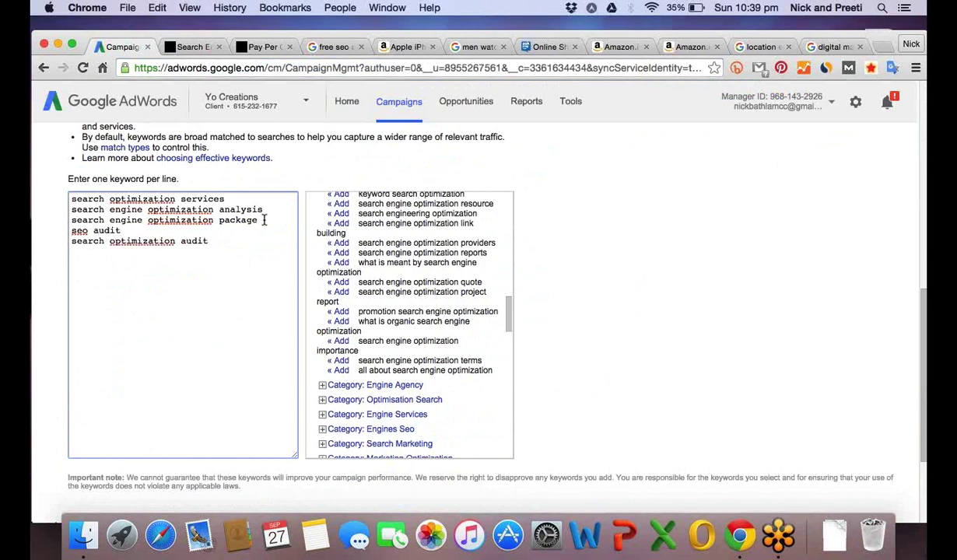
Try the spelling suggestion 'optimisation', then undo it to keep 'optimization'.
right_click(152, 246)
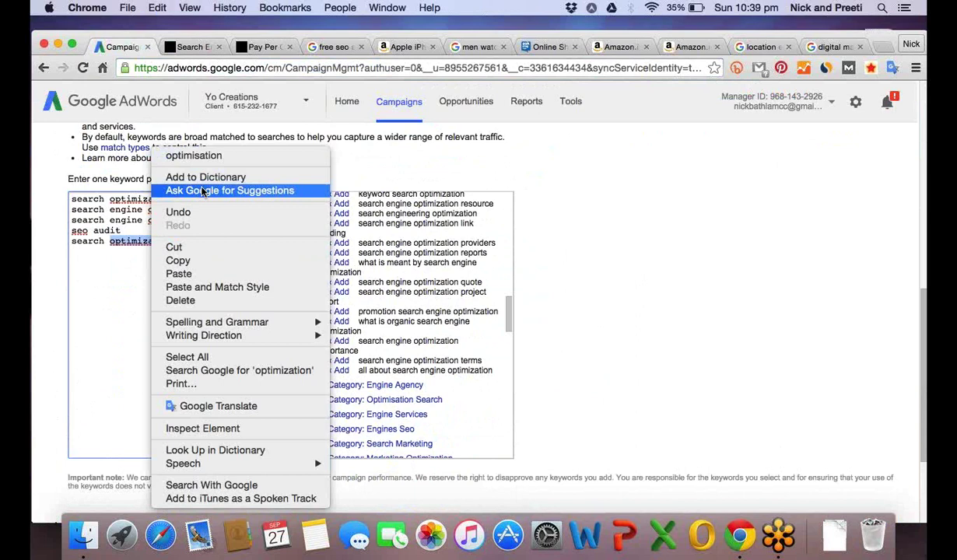
click(194, 154)
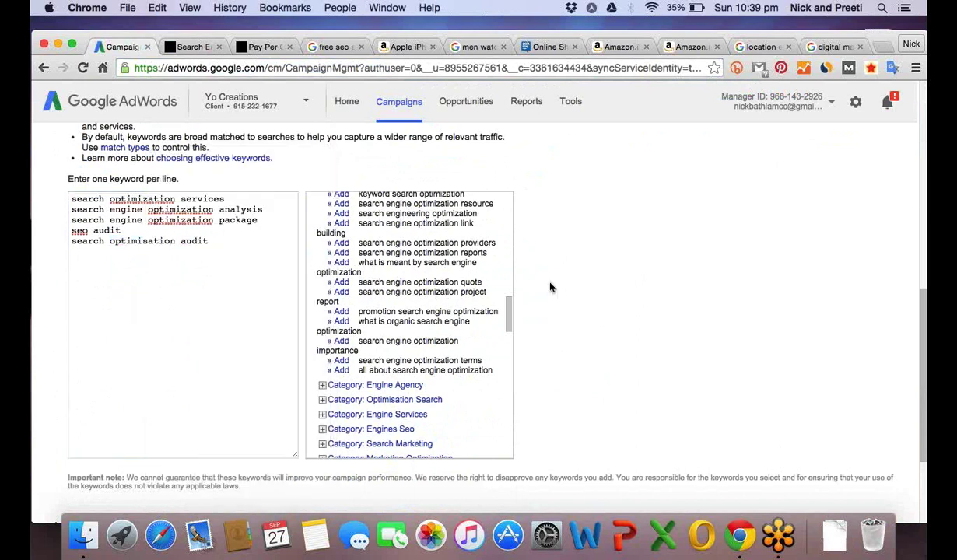
scroll(550, 288, down, 1)
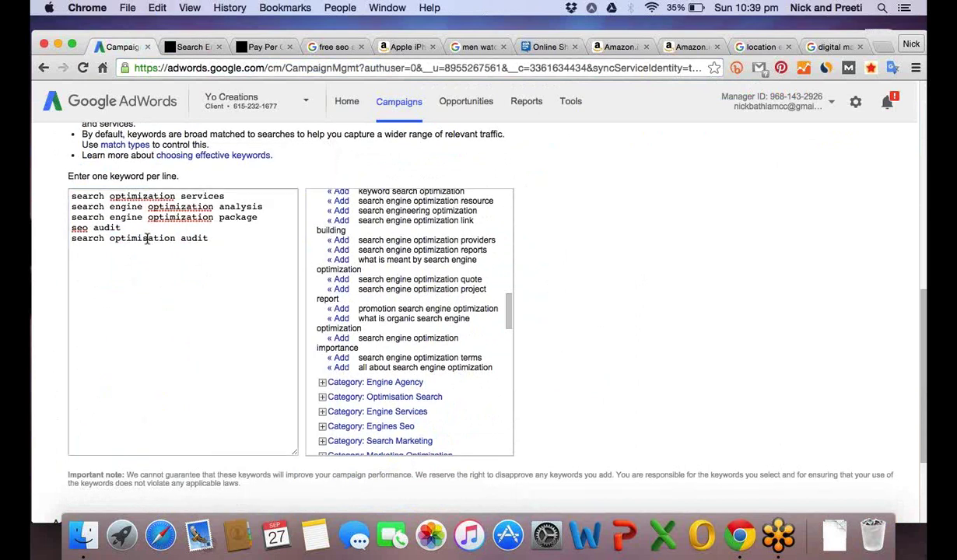
key(super+z)
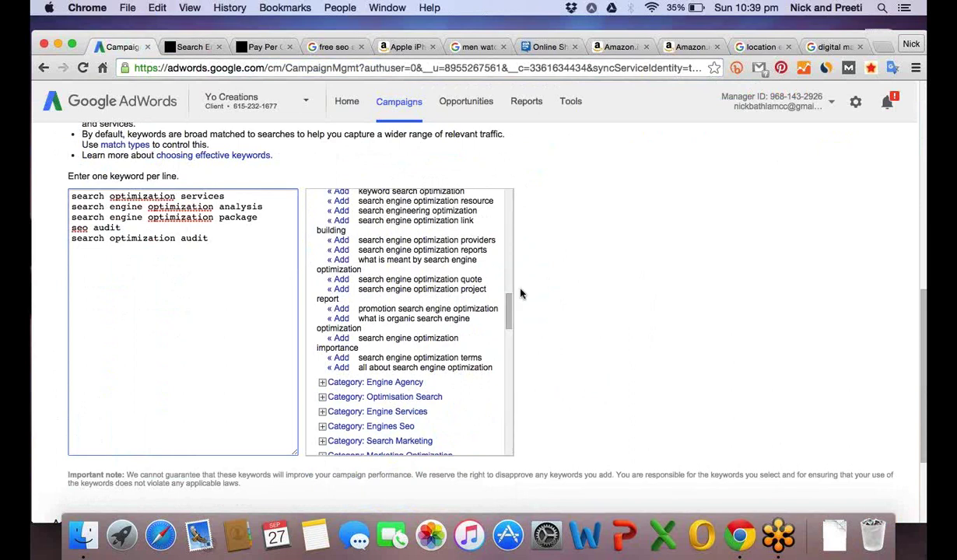
scroll(600, 323, down, 1)
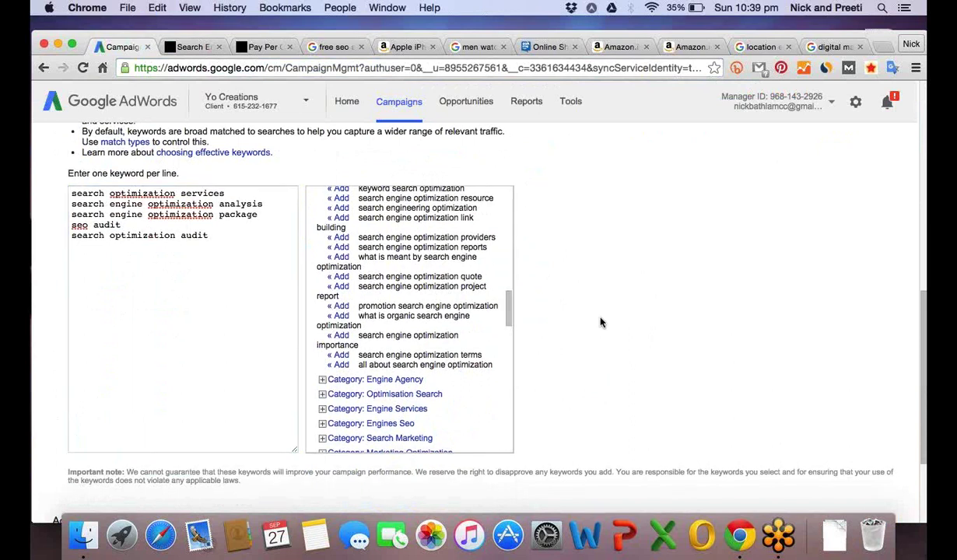